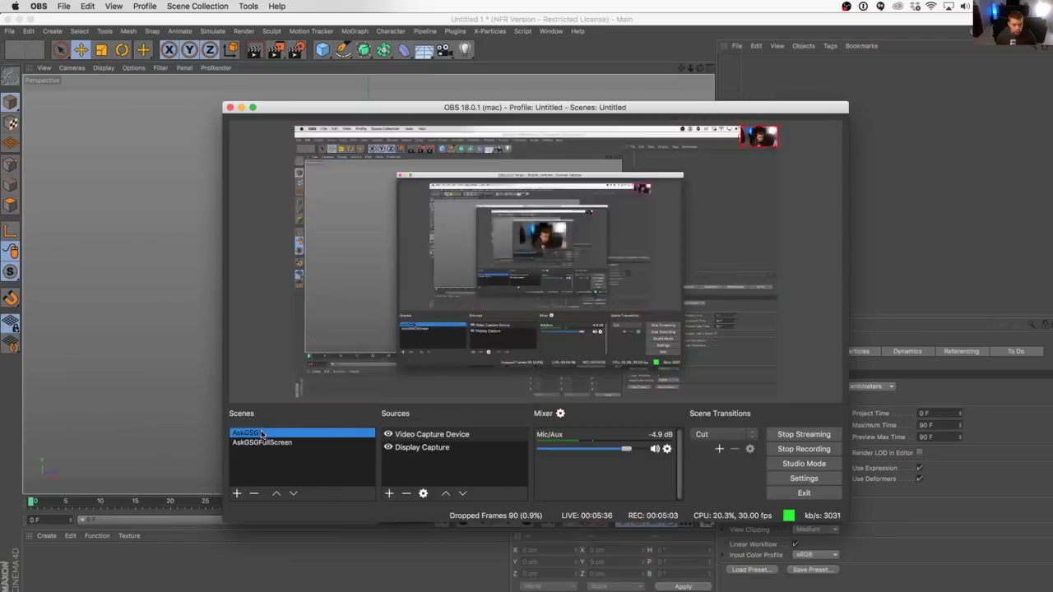
# Step: Switch to Finder and open the conveyor belt folder
pyautogui.press('super+Tab')
pyautogui.press('super+Tab')
pyautogui.press('super+Tab')
pyautogui.press('super+Tab')
pyautogui.press('super+Tab')
pyautogui.press('super+Tab')
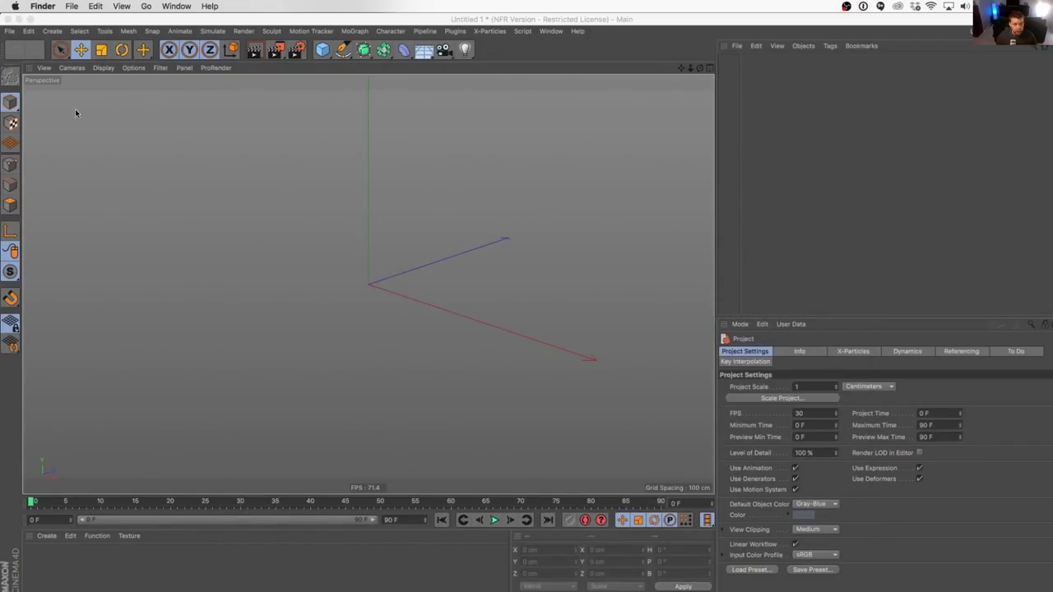
pyautogui.moveTo(2, 106)
pyautogui.click(15, 49)
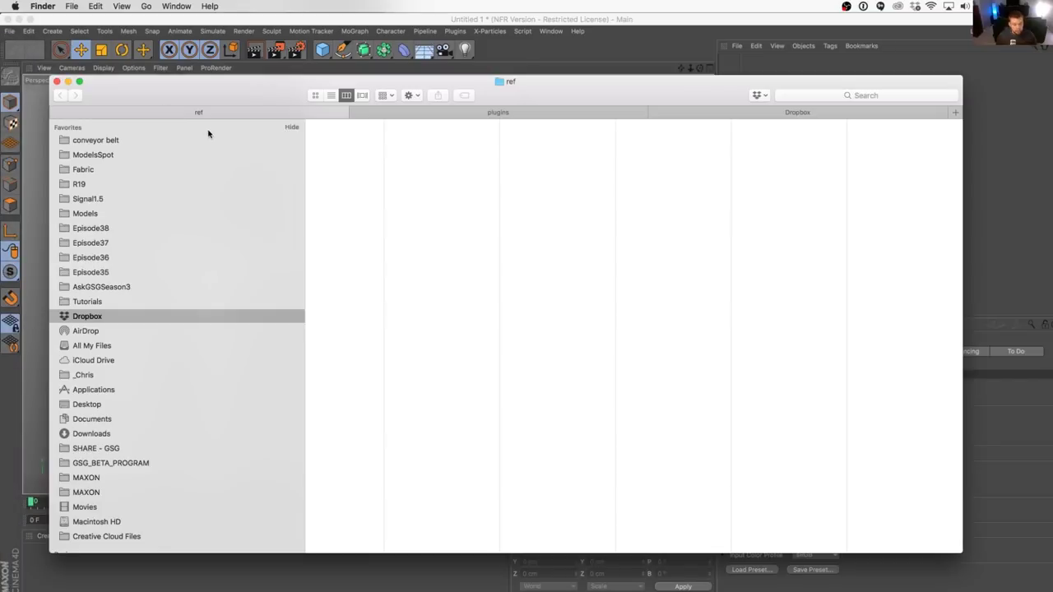
pyautogui.click(119, 141)
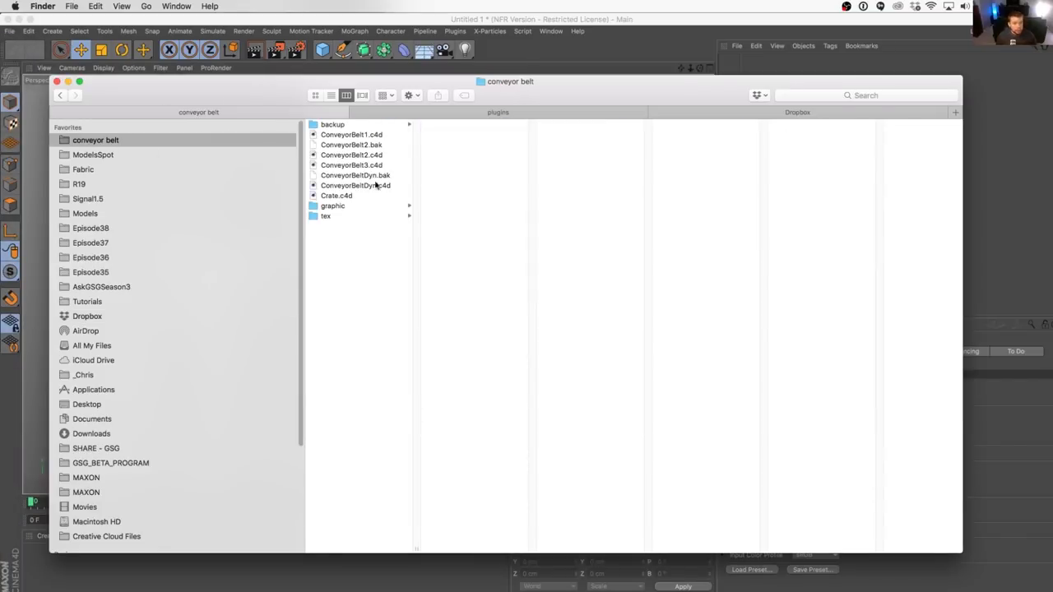
# Step: Open Crate.c4d from the conveyor belt folder in Cinema 4D
pyautogui.click(376, 135)
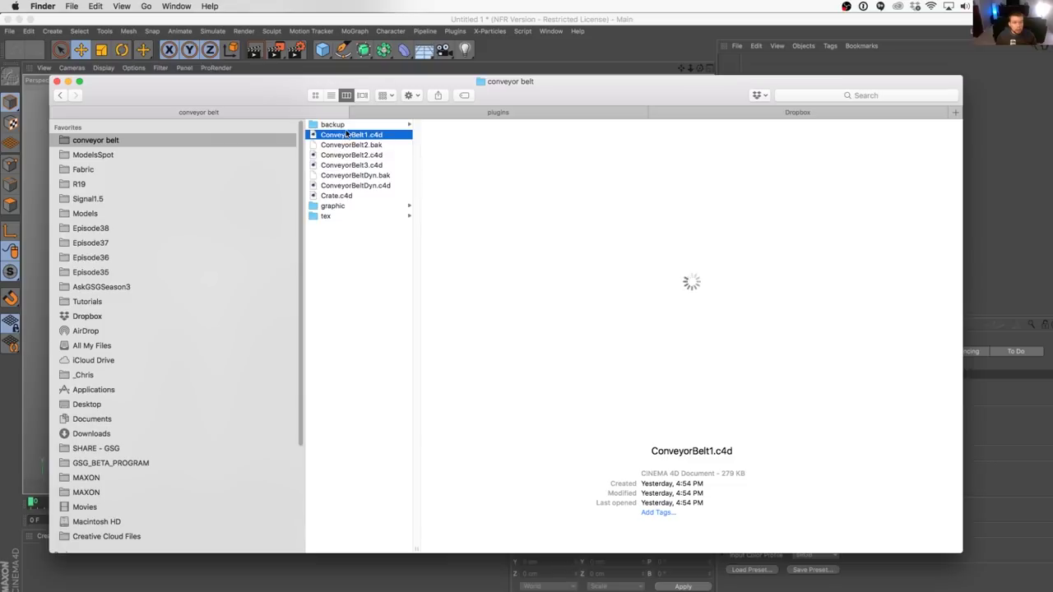
pyautogui.click(345, 216)
pyautogui.doubleClick(337, 196)
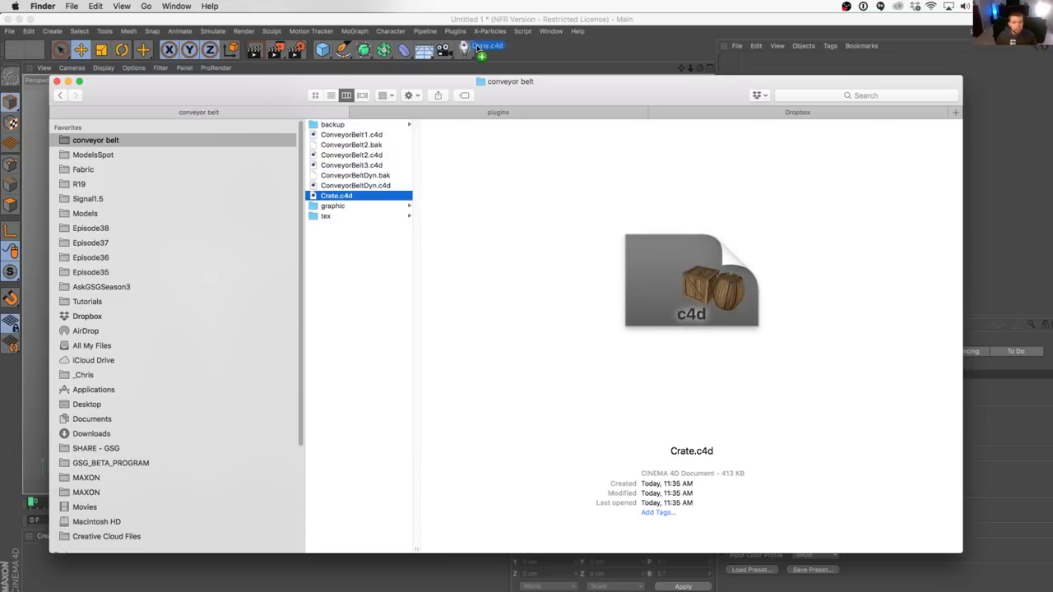
pyautogui.click(598, 24)
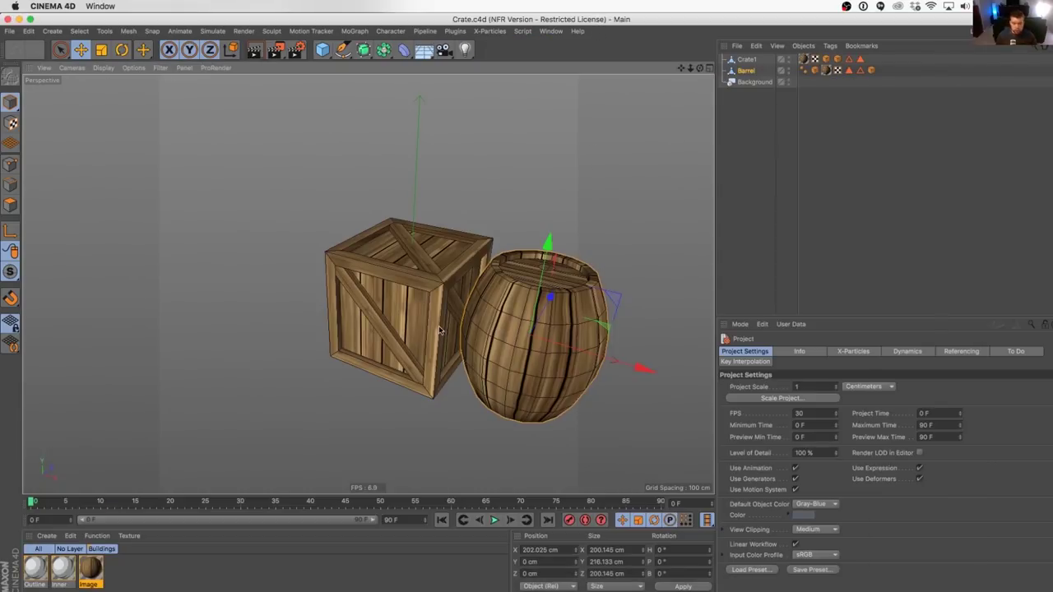
# Step: Move Crate1 away from the barrel and delete its two round orange tags
pyautogui.click(417, 278)
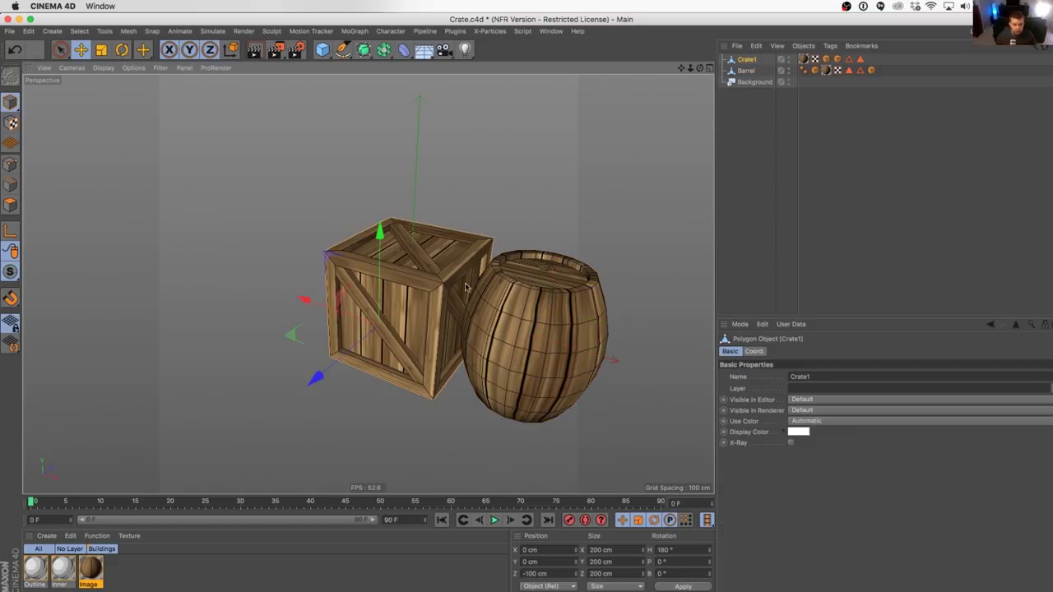
pyautogui.moveTo(317, 311); pyautogui.dragTo(285, 291)
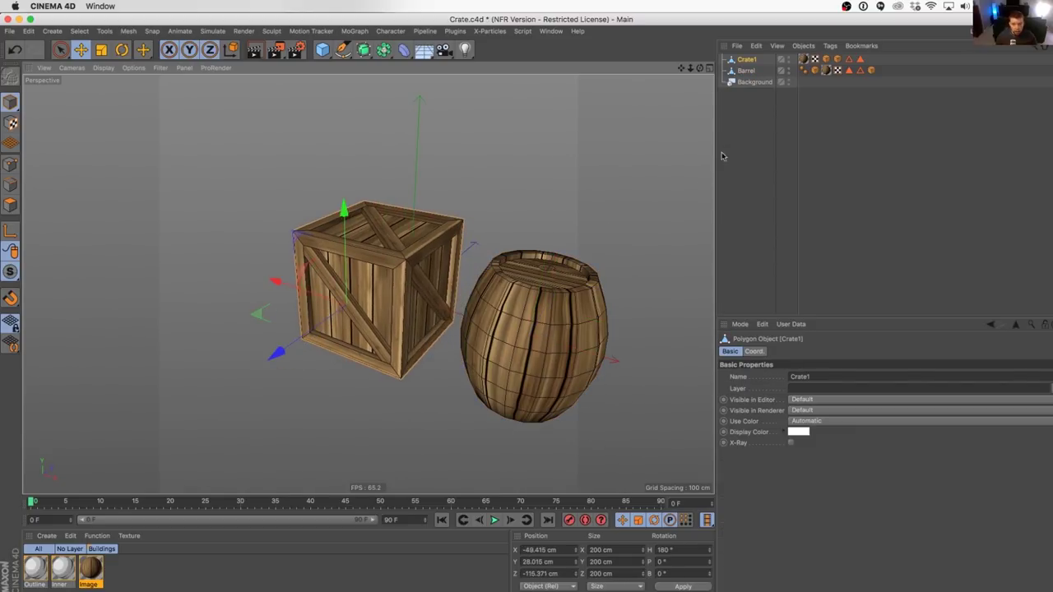
pyautogui.click(753, 59)
pyautogui.click(816, 63)
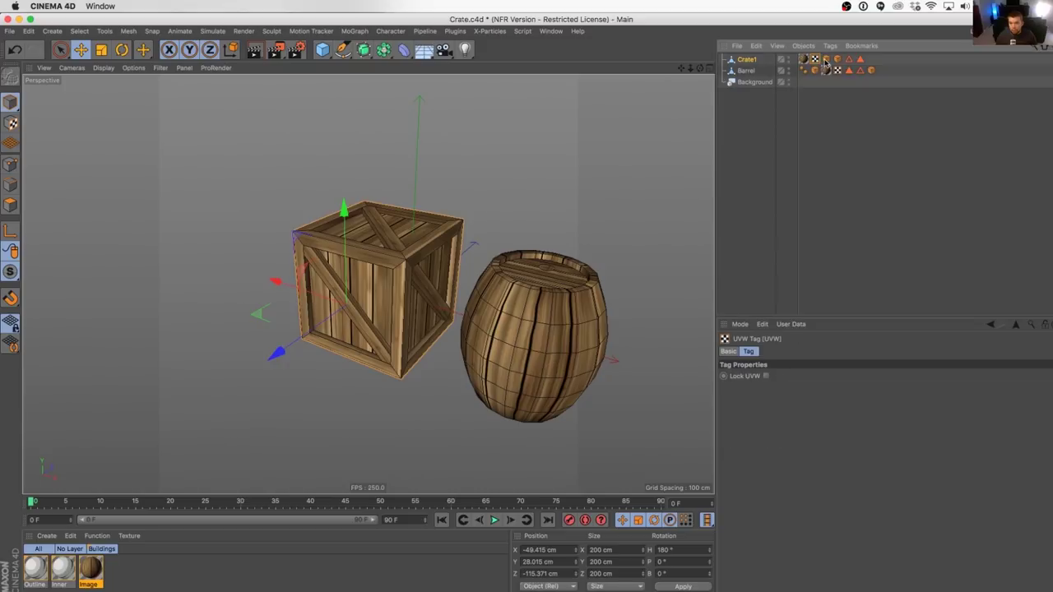
pyautogui.press('Delete')
# Step: Copy Crate1 into a new empty project
pyautogui.click(752, 59)
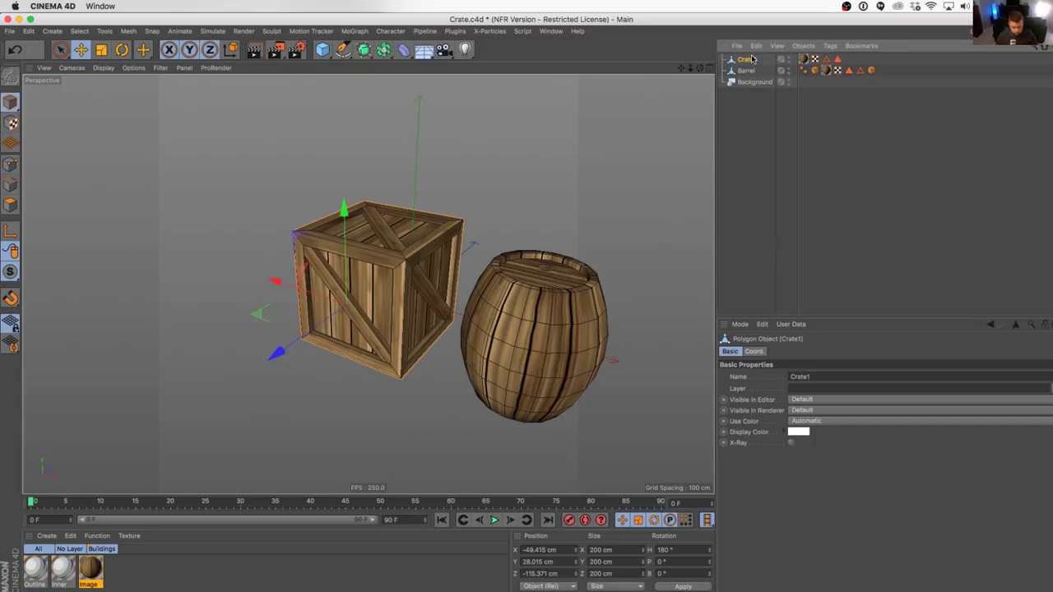
pyautogui.press('super+n')
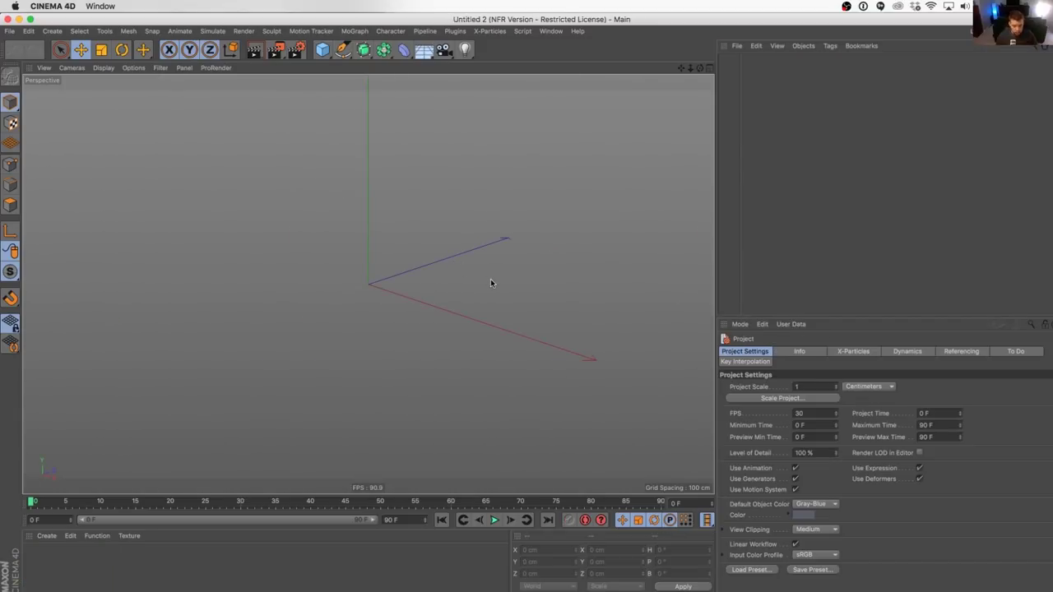
pyautogui.press('super+v')
pyautogui.click(625, 231)
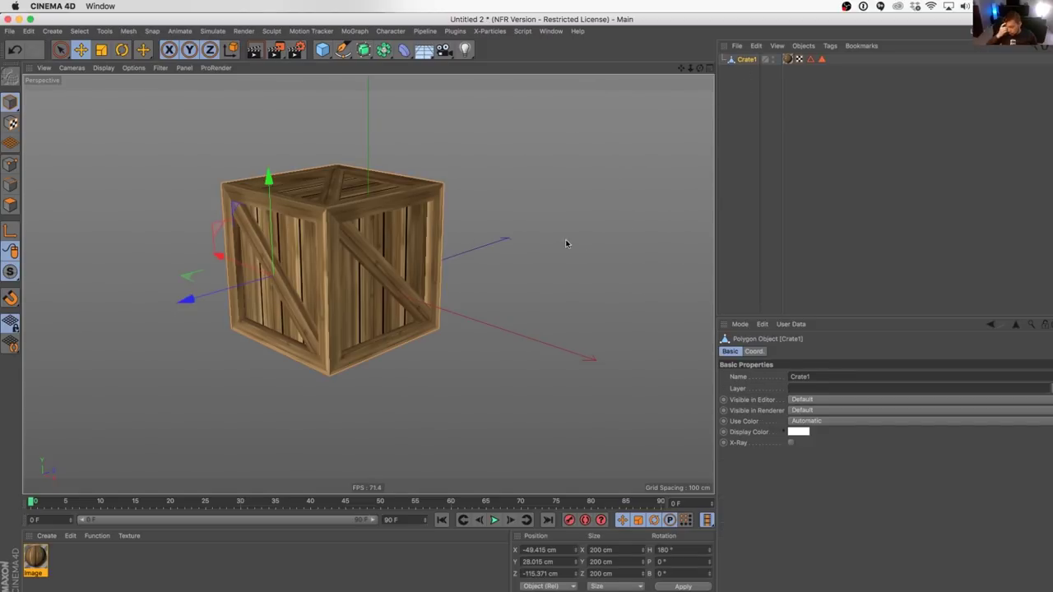
# Step: With axis editing enabled, set Crate1's axis position to 0 cm on X, Y and Z, and switch to polygon mode
pyautogui.keyDown('alt'); pyautogui.moveTo(321, 273); pyautogui.dragTo(6, 73); pyautogui.keyUp('alt')
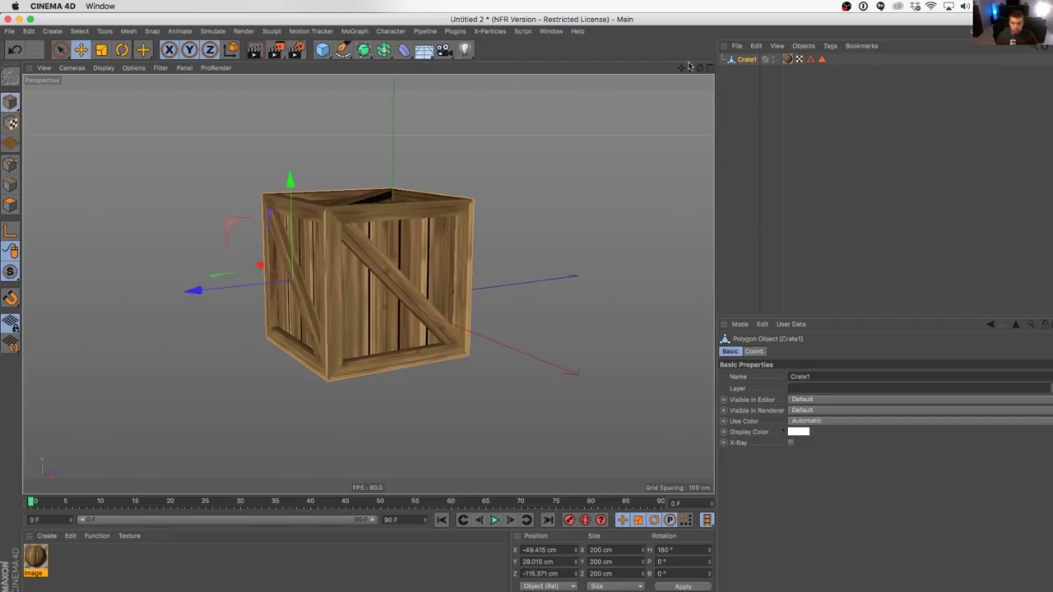
pyautogui.click(10, 231)
pyautogui.keyDown('alt'); pyautogui.moveTo(498, 310); pyautogui.dragTo(403, 305); pyautogui.keyUp('alt')
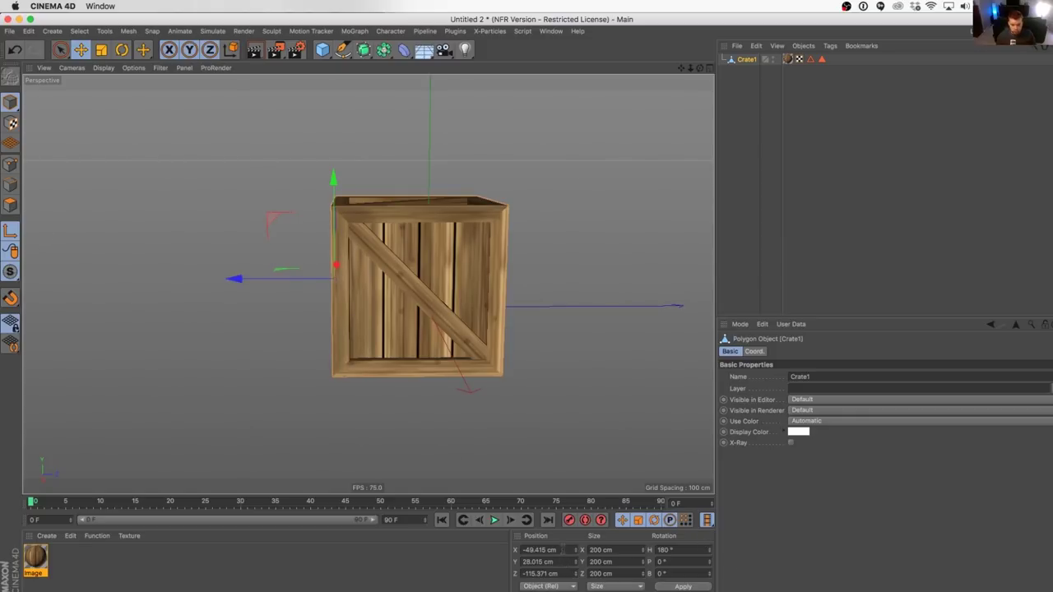
pyautogui.doubleClick(539, 549)
pyautogui.write('0')
pyautogui.press('Tab')
pyautogui.write('0')
pyautogui.press('Tab')
pyautogui.write('0')
pyautogui.press('Tab')
pyautogui.write('0')
pyautogui.press('Return')
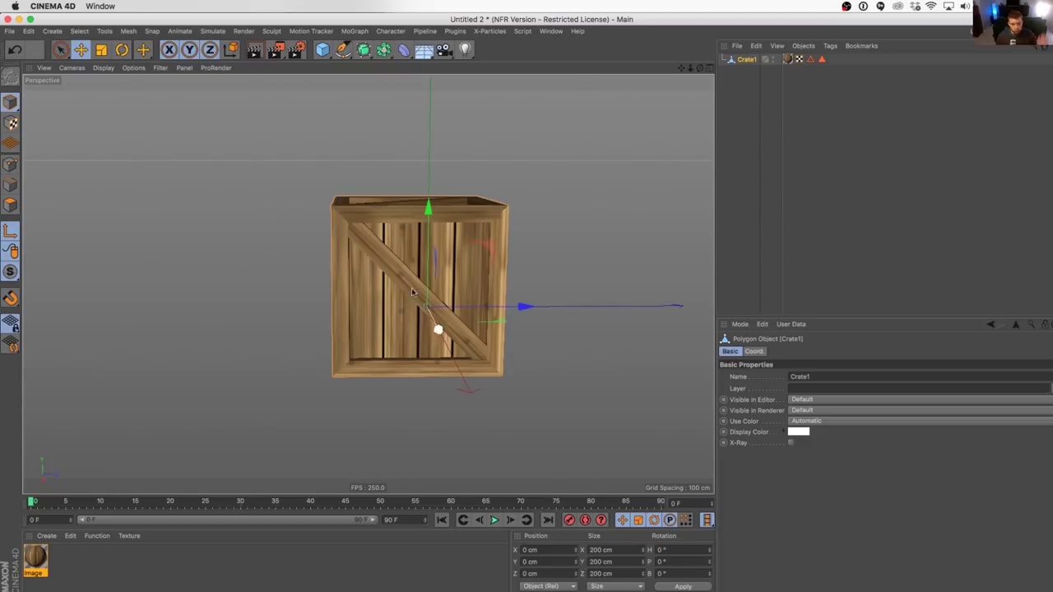
pyautogui.keyDown('alt'); pyautogui.moveTo(403, 176); pyautogui.dragTo(415, 284); pyautogui.keyUp('alt')
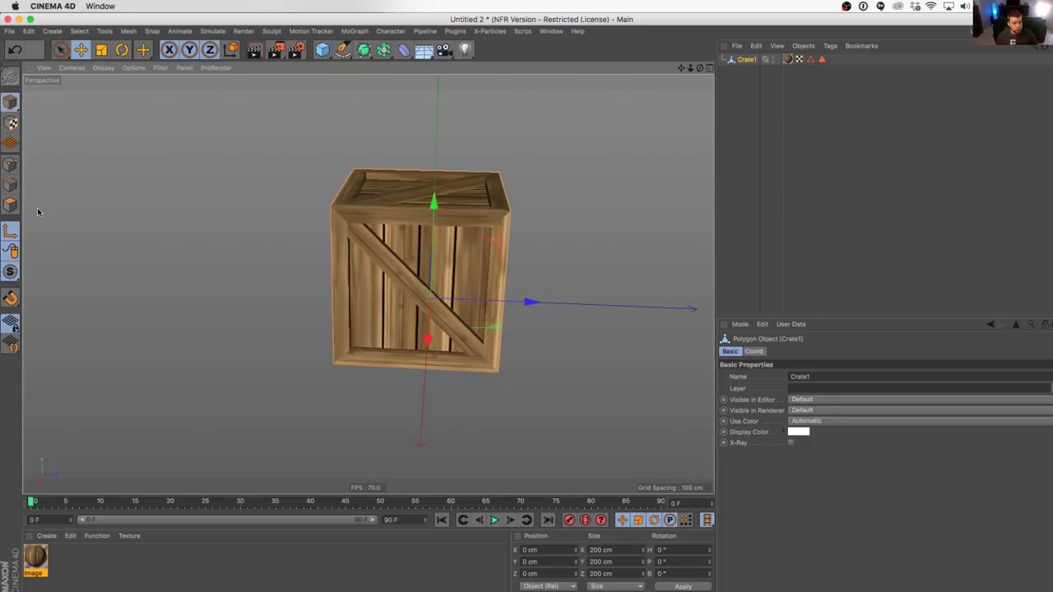
pyautogui.click(10, 206)
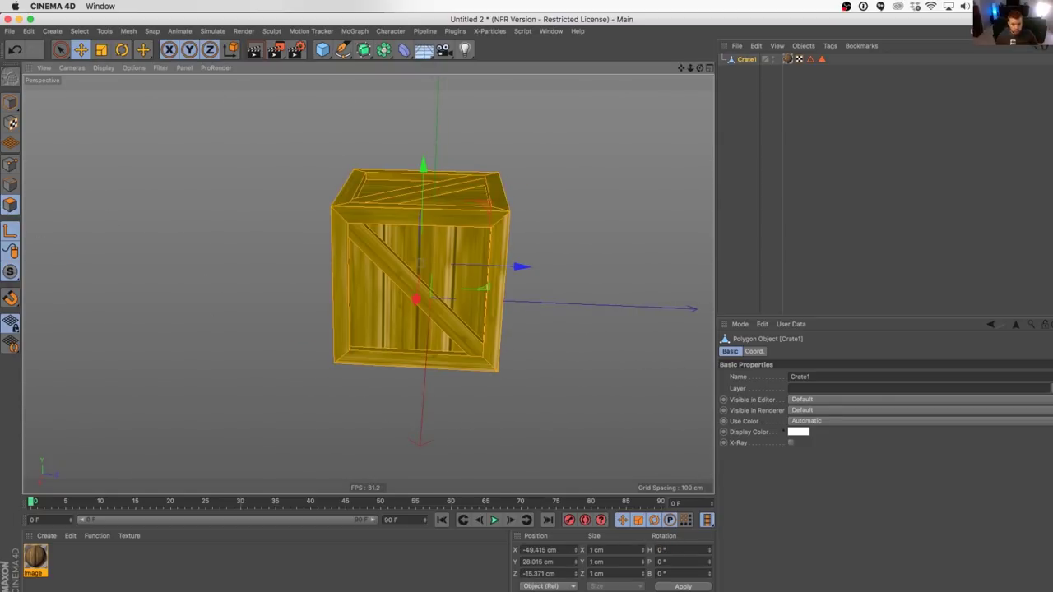
# Step: Try setting the crate polygons' position to 0 on X, Y and Z, and undo the changes
pyautogui.moveTo(565, 573); pyautogui.dragTo(468, 562)
pyautogui.write('0')
pyautogui.hotkey('shift', 'Tab')
pyautogui.write('0')
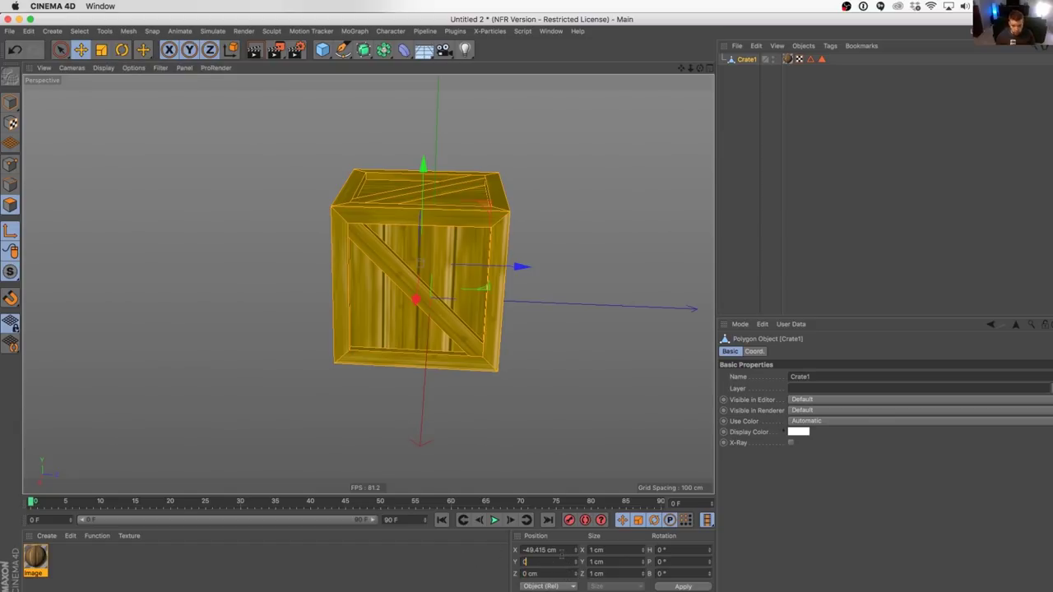
pyautogui.hotkey('shift', 'Tab')
pyautogui.write('0')
pyautogui.press('Return')
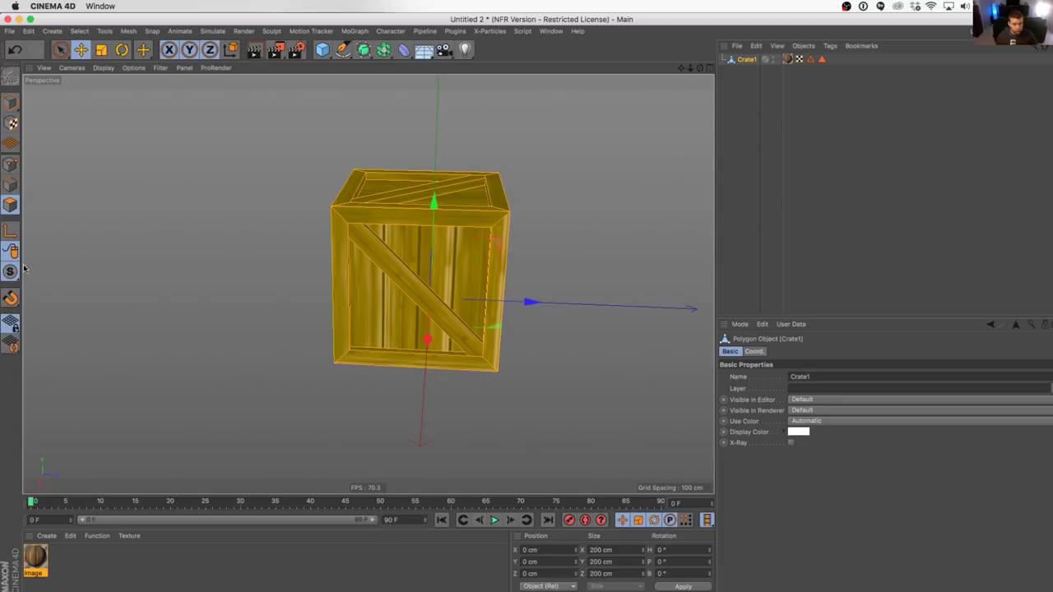
pyautogui.press('super+z')
pyautogui.press('super+z')
pyautogui.press('super+z')
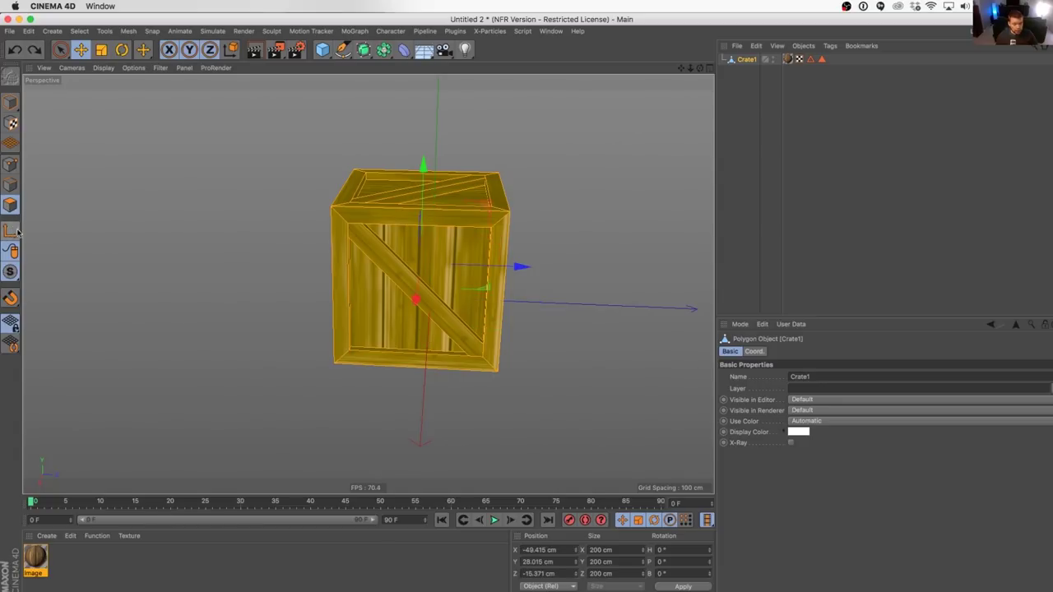
# Step: Set the crate polygons' X, Y and Z position to 0 cm with axis editing off, and return to model mode
pyautogui.click(11, 231)
pyautogui.moveTo(563, 550); pyautogui.dragTo(446, 572)
pyautogui.write('0')
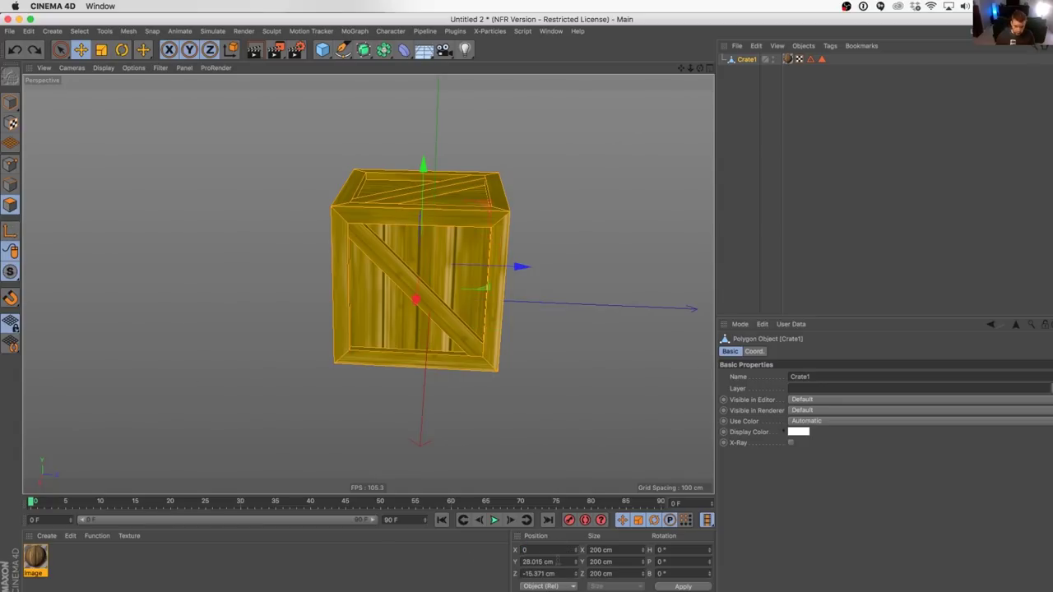
pyautogui.write('0')
pyautogui.moveTo(558, 561); pyautogui.dragTo(502, 573)
pyautogui.write('0')
pyautogui.press('Return')
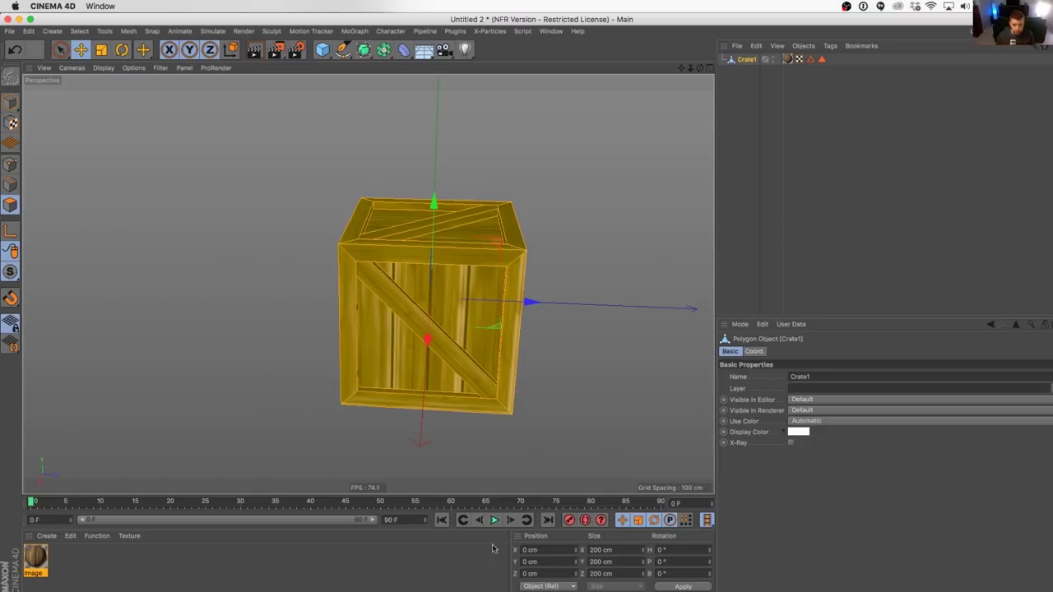
pyautogui.click(10, 102)
pyautogui.keyDown('alt'); pyautogui.moveTo(580, 357); pyautogui.dragTo(442, 313); pyautogui.keyUp('alt')
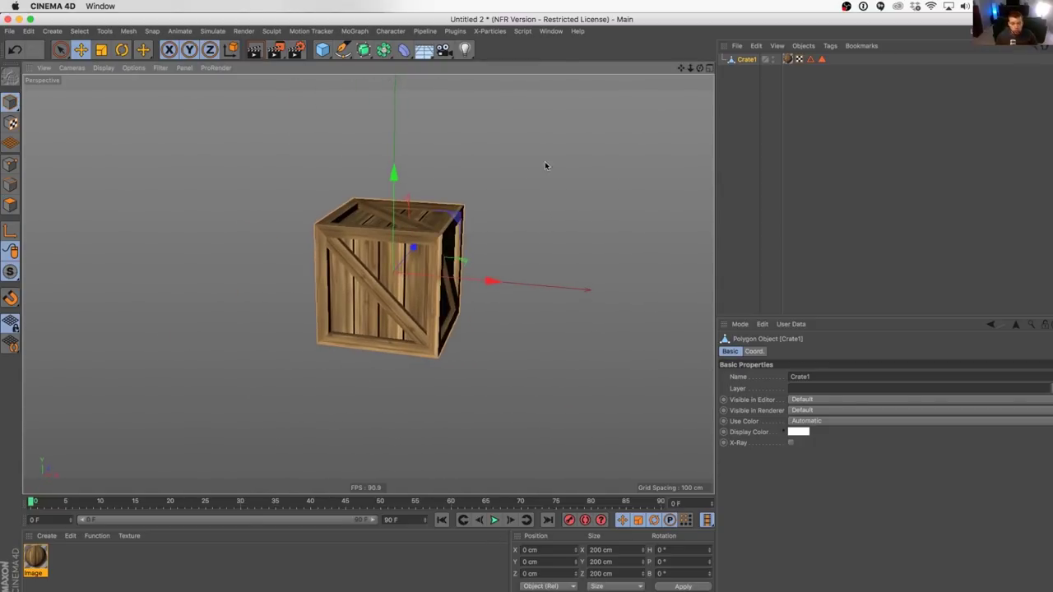
# Step: Save the project as CB1.c4d in the conveyor belt folder
pyautogui.press('super+s')
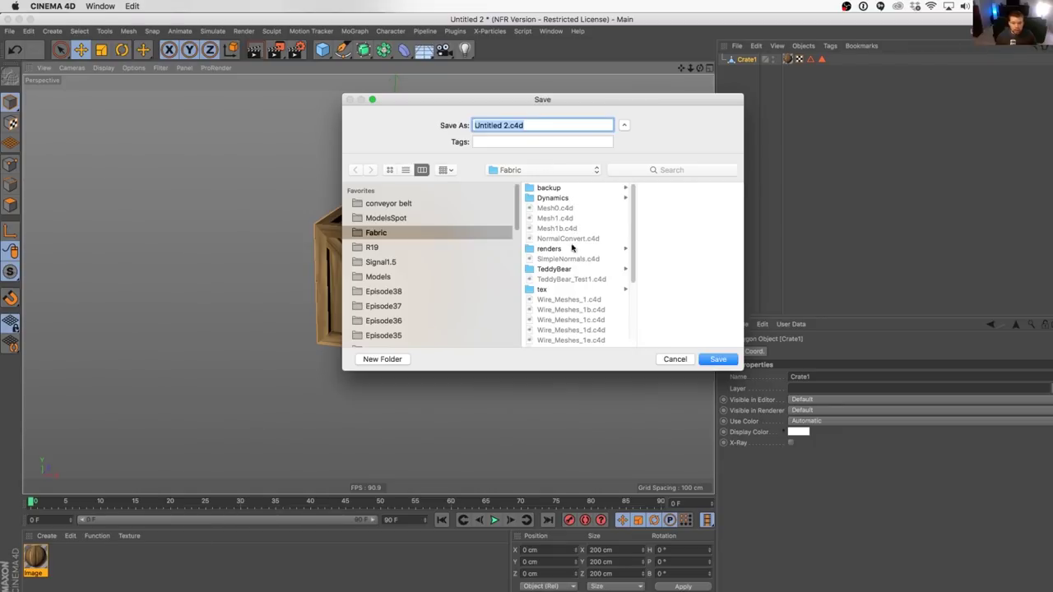
pyautogui.click(403, 204)
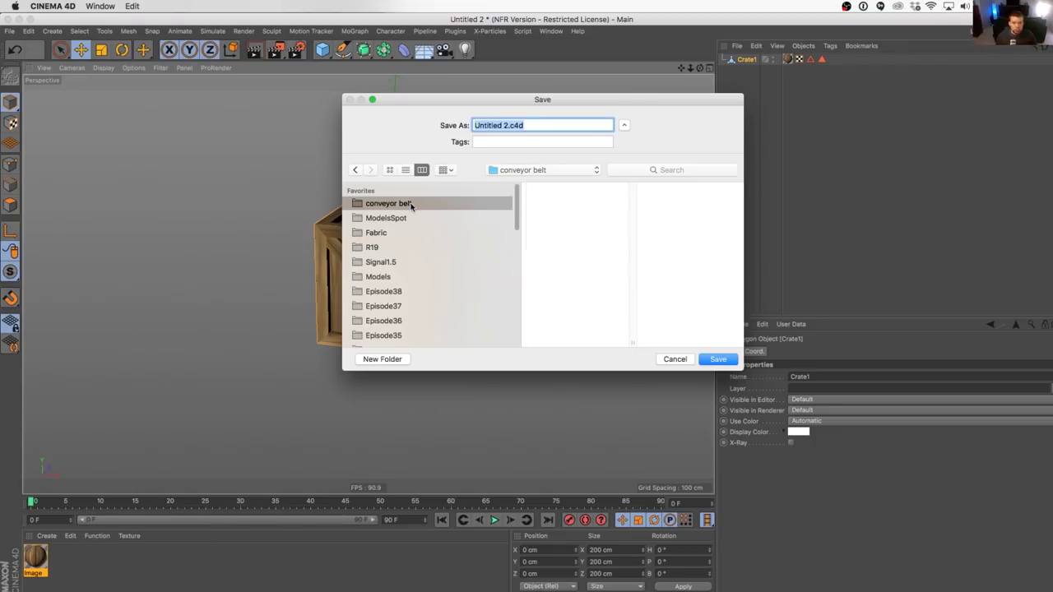
pyautogui.click(399, 359)
pyautogui.click(459, 204)
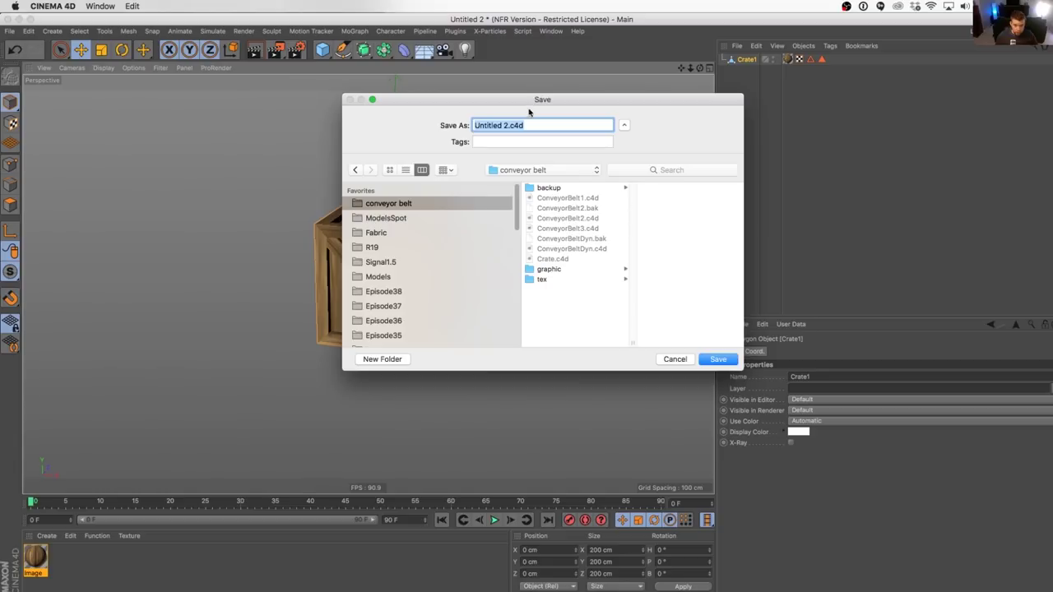
pyautogui.write('B')
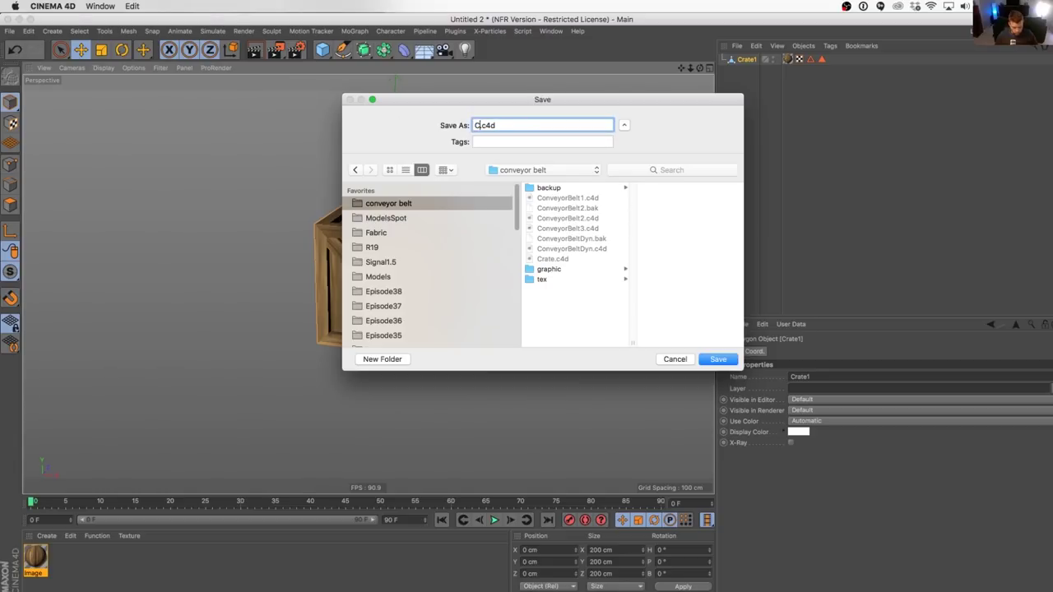
pyautogui.write('B1')
pyautogui.press('Return')
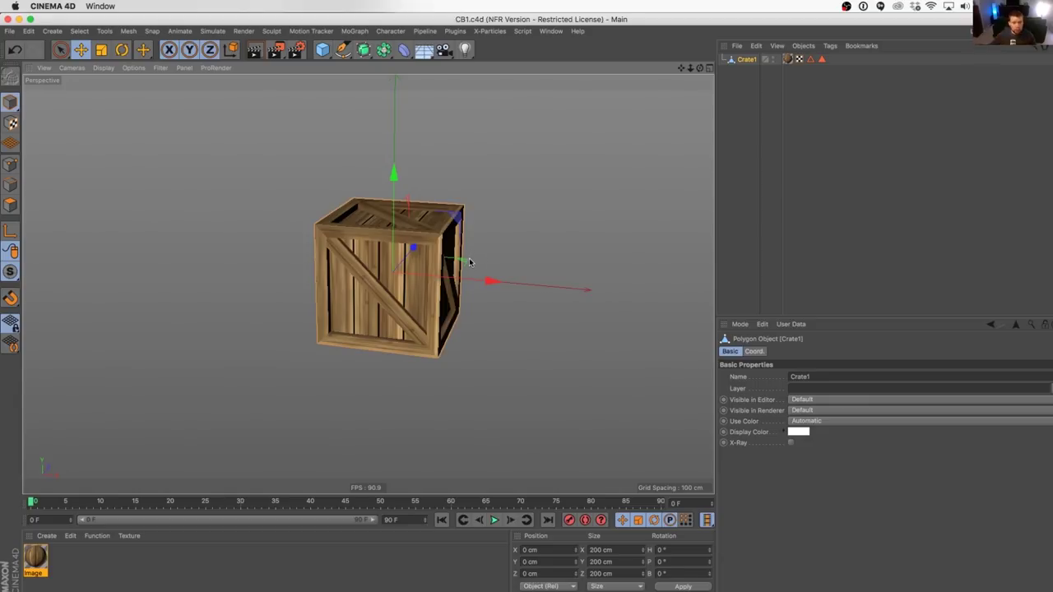
# Step: Add a Rectangle spline around the crate
pyautogui.scroll(-5, 505, 284)
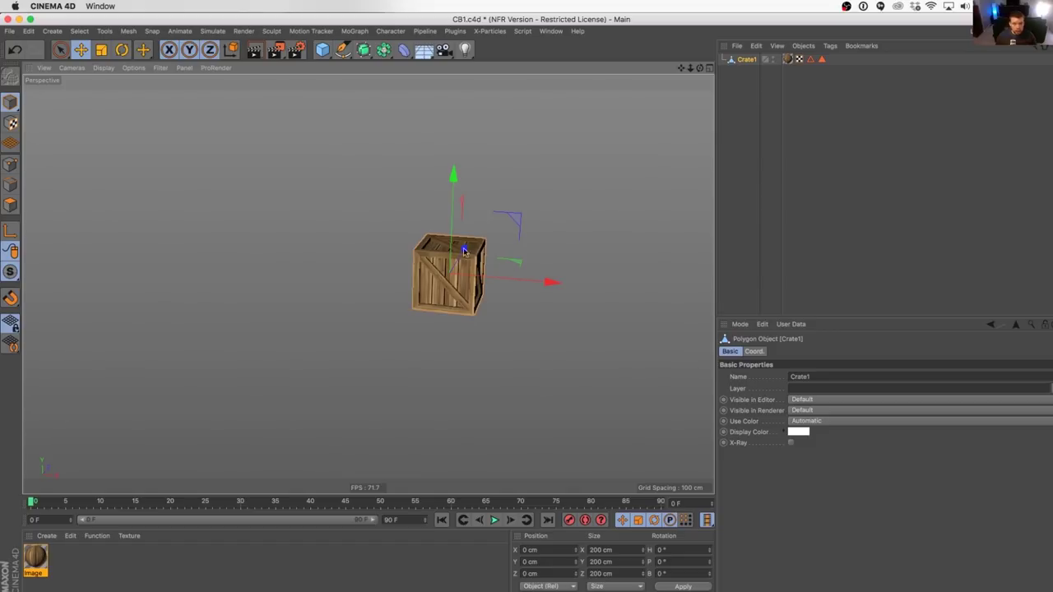
pyautogui.keyDown('alt'); pyautogui.moveTo(463, 251); pyautogui.dragTo(372, 233, button='middle'); pyautogui.keyUp('alt')
pyautogui.moveTo(343, 49); pyautogui.dragTo(474, 143)
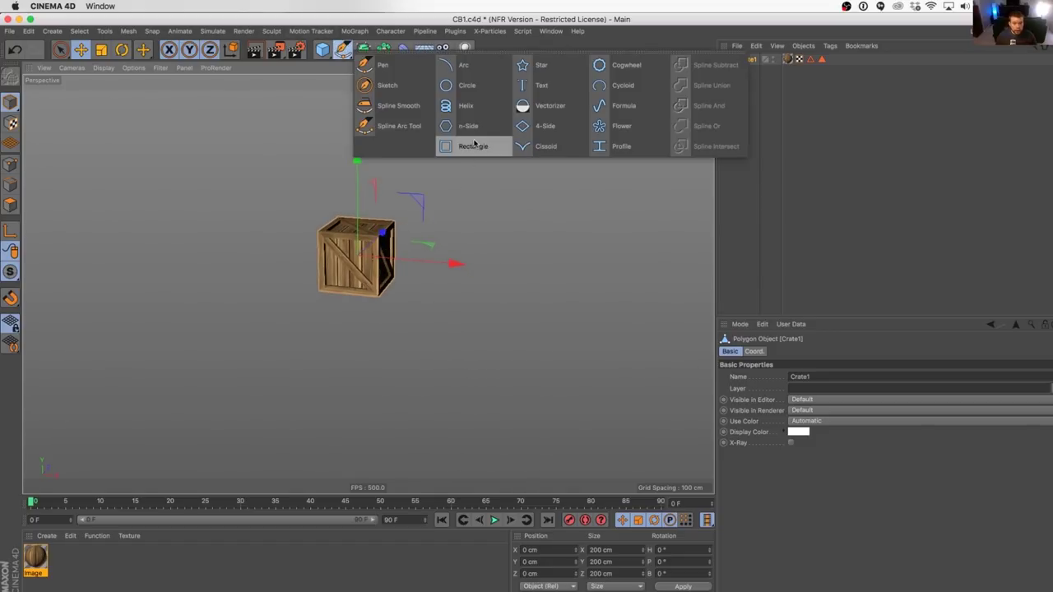
pyautogui.click(490, 153)
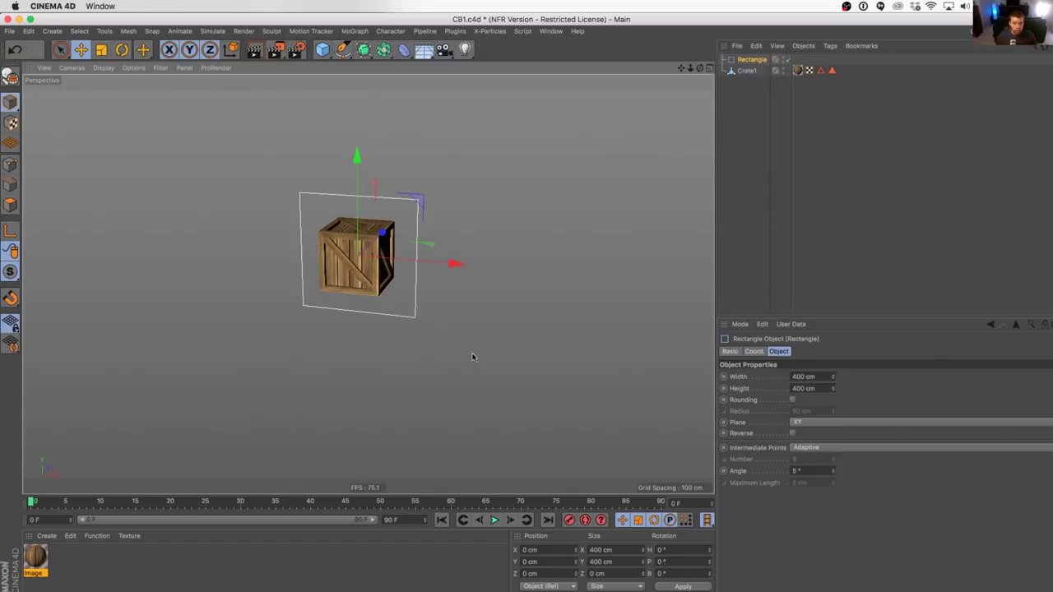
# Step: Enable rounding on the rectangle spline and set its height to 100 cm
pyautogui.click(794, 400)
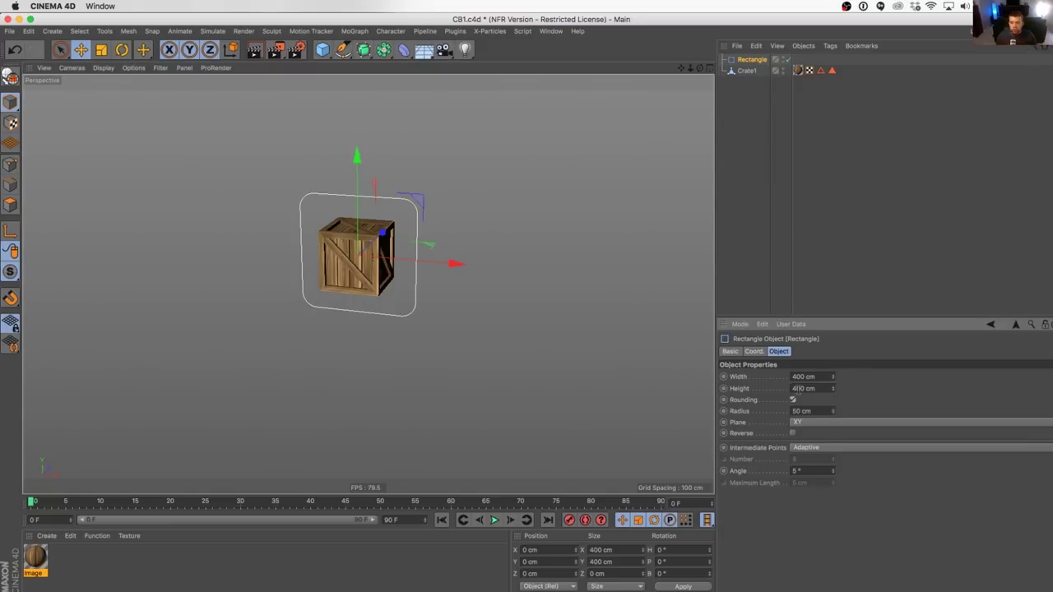
pyautogui.moveTo(796, 389); pyautogui.dragTo(785, 391)
pyautogui.write('1')
pyautogui.press('Return')
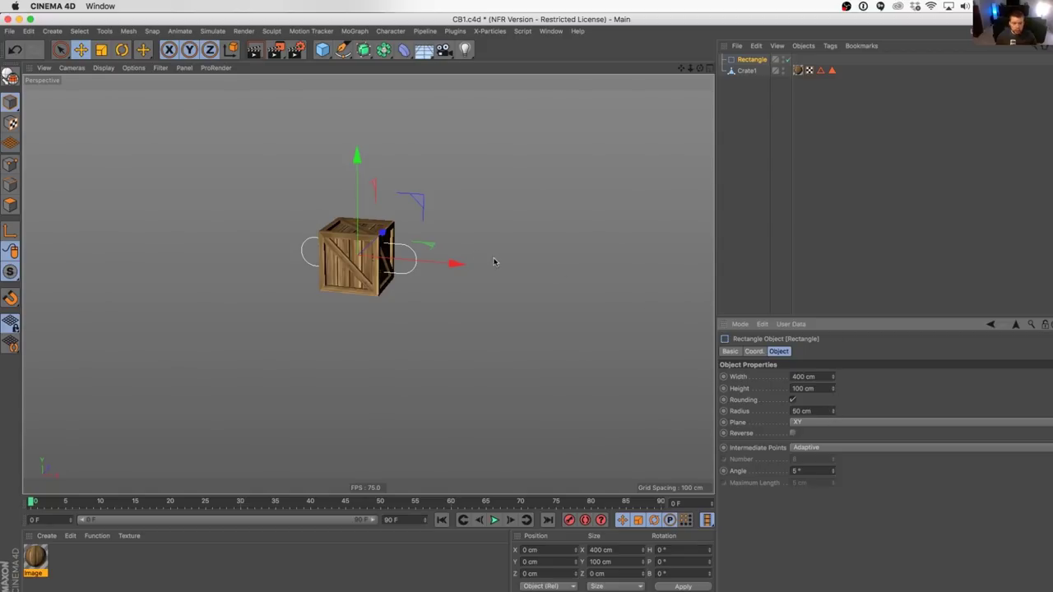
# Step: Try scaling the rectangle spline up uniformly to about 1442 by 360 cm, and undo the scaling
pyautogui.press('t')
pyautogui.moveTo(112, 355); pyautogui.dragTo(325, 355)
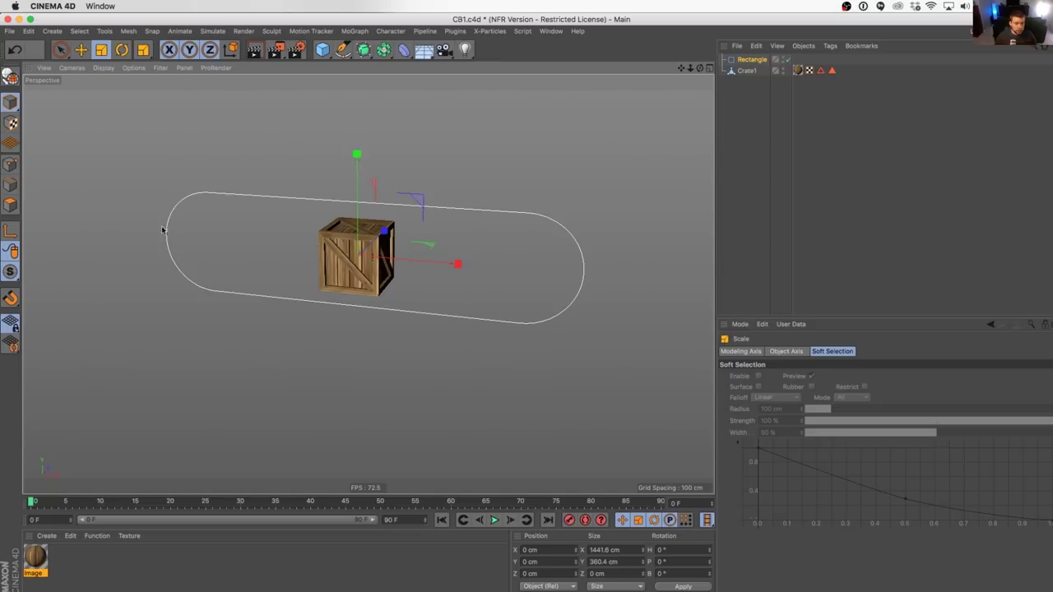
pyautogui.press('super+z')
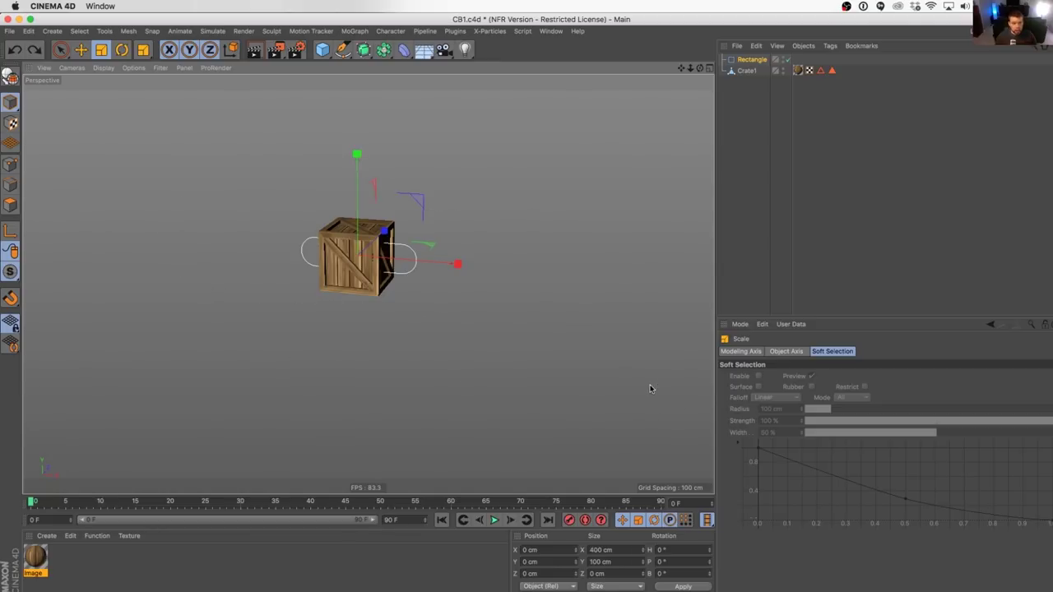
# Step: Raise the crate above the rounded rectangle spline to a Y position of about 146 cm
pyautogui.click(743, 70)
pyautogui.moveTo(543, 244); pyautogui.dragTo(300, 409)
pyautogui.keyDown('alt'); pyautogui.moveTo(364, 223); pyautogui.dragTo(334, 318, button='middle'); pyautogui.keyUp('alt')
pyautogui.keyDown('alt'); pyautogui.moveTo(334, 317); pyautogui.dragTo(441, 319, button='right'); pyautogui.keyUp('alt')
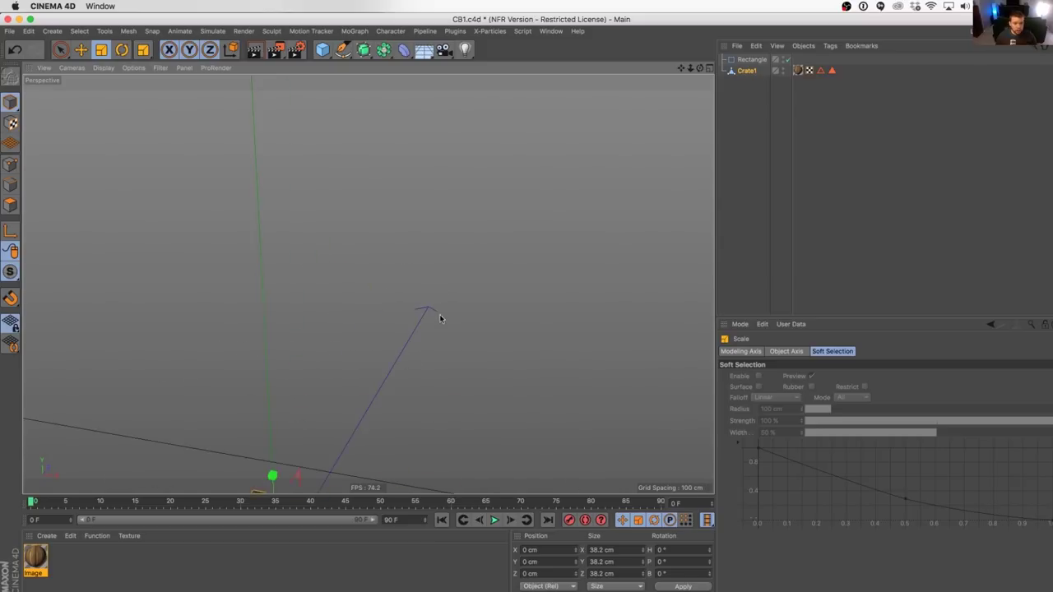
pyautogui.keyDown('alt'); pyautogui.moveTo(440, 316); pyautogui.dragTo(463, 278); pyautogui.keyUp('alt')
pyautogui.scroll(-3, 485, 245)
pyautogui.press('e')
pyautogui.moveTo(357, 259); pyautogui.dragTo(357, 132)
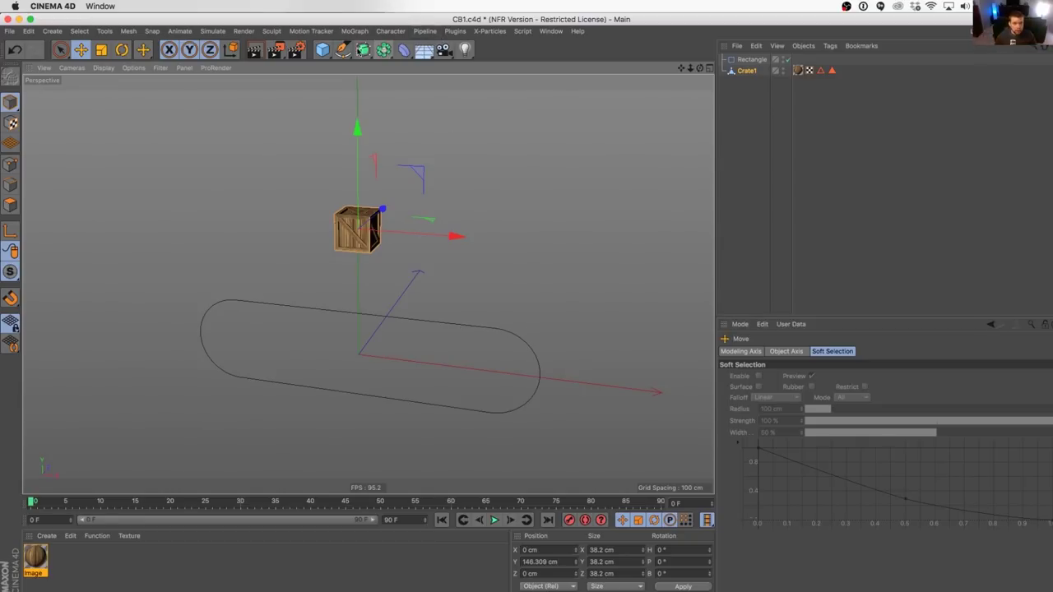
# Step: Add a second Rectangle spline and set its width to 5 cm and height to 100 cm
pyautogui.click(344, 51)
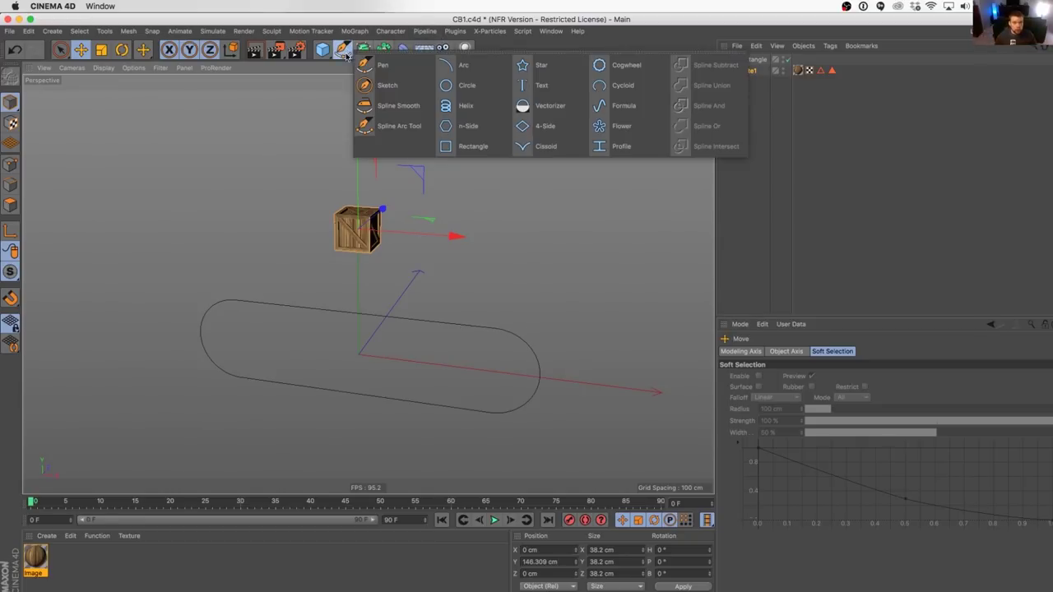
pyautogui.click(494, 147)
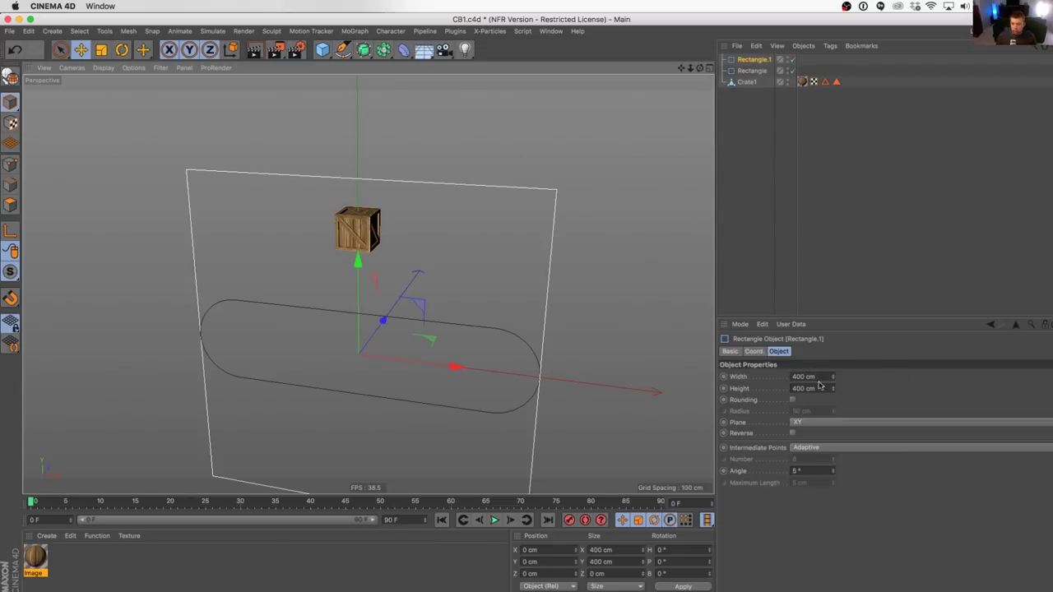
pyautogui.moveTo(820, 378); pyautogui.dragTo(724, 370)
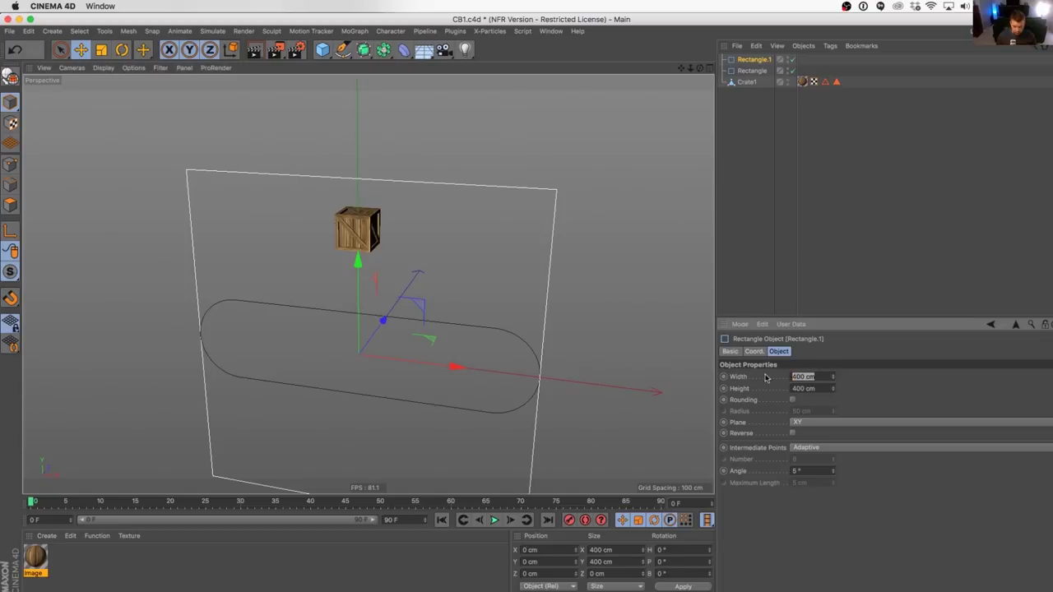
pyautogui.write('5')
pyautogui.press('Return')
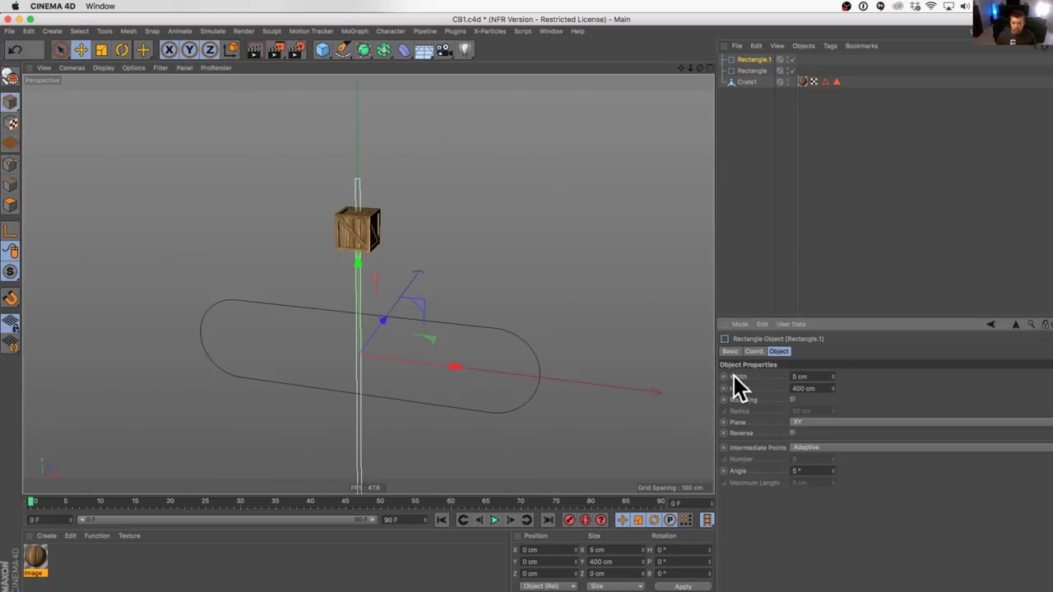
pyautogui.press('Tab')
pyautogui.write('100')
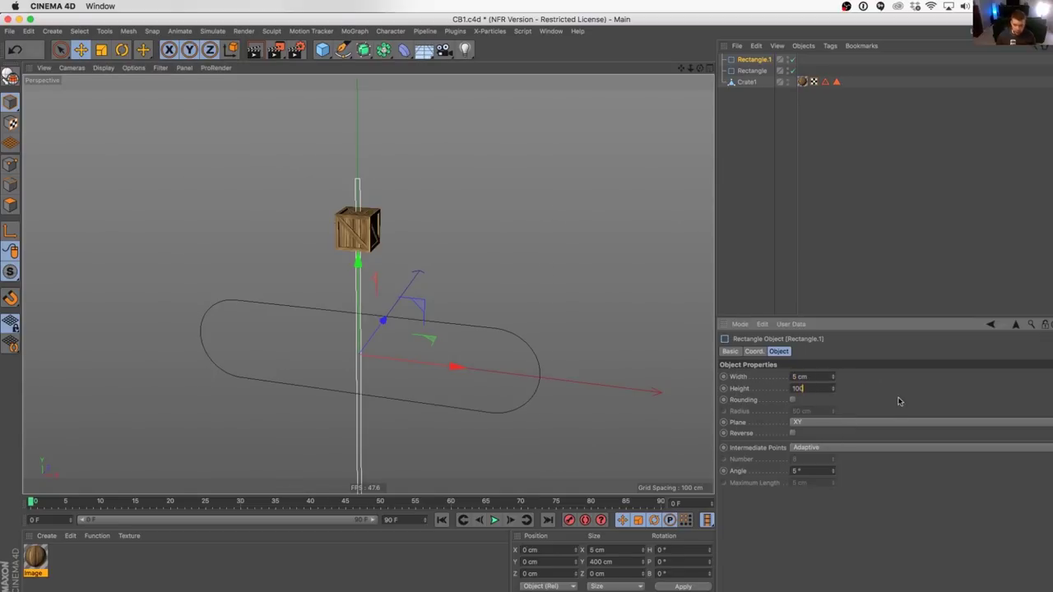
pyautogui.press('Return')
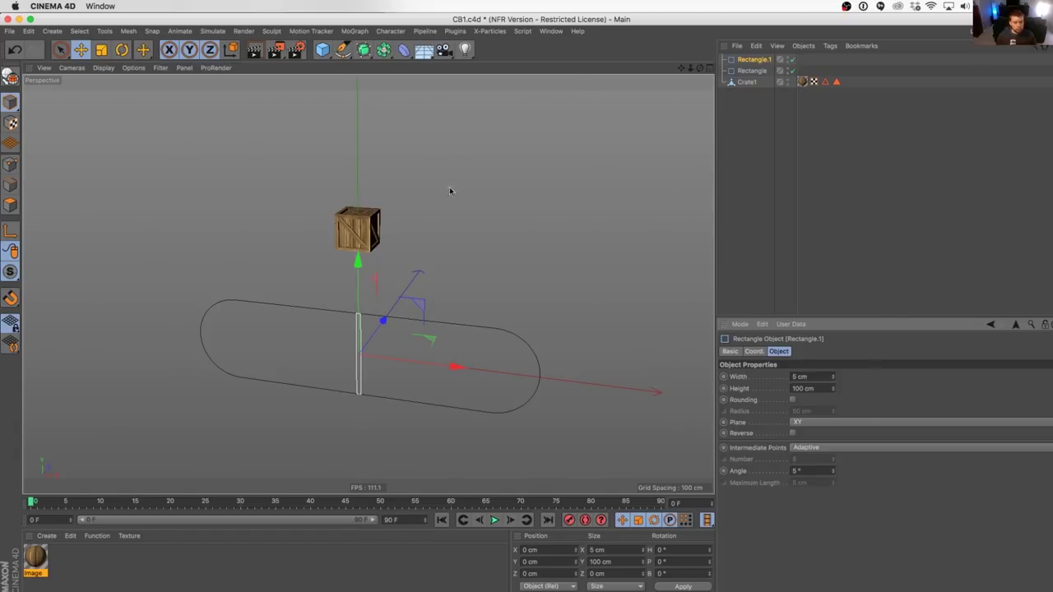
# Step: Create a Sweep and nest both rectangle splines in it, with the thin rectangle as profile and the rounded one as path
pyautogui.click(364, 49)
pyautogui.click(406, 104)
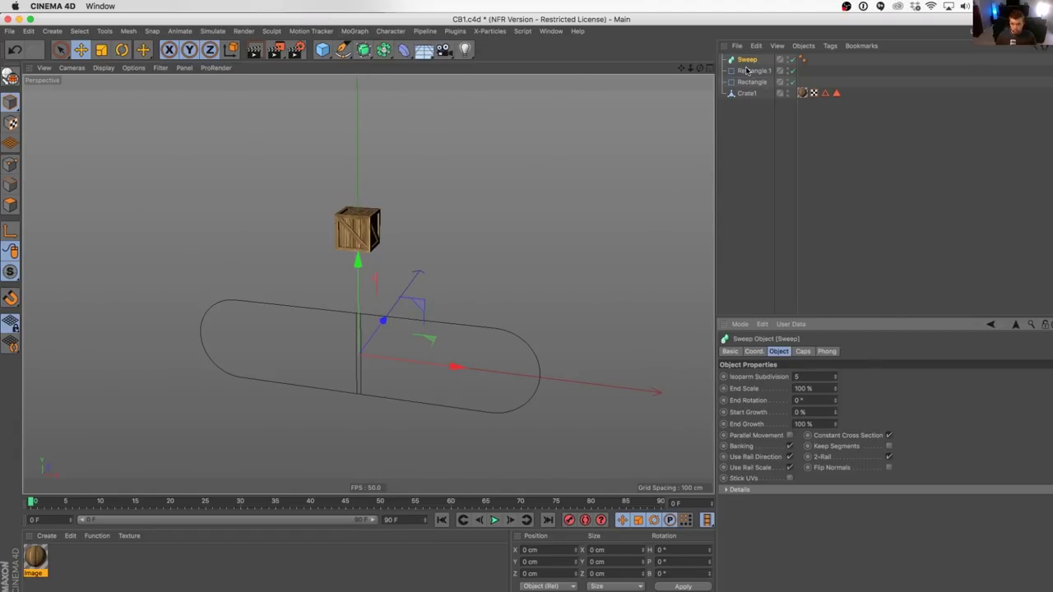
pyautogui.click(748, 71)
pyautogui.keyDown('shift'); pyautogui.click(751, 82); pyautogui.keyUp('shift')
pyautogui.moveTo(751, 82); pyautogui.dragTo(746, 61)
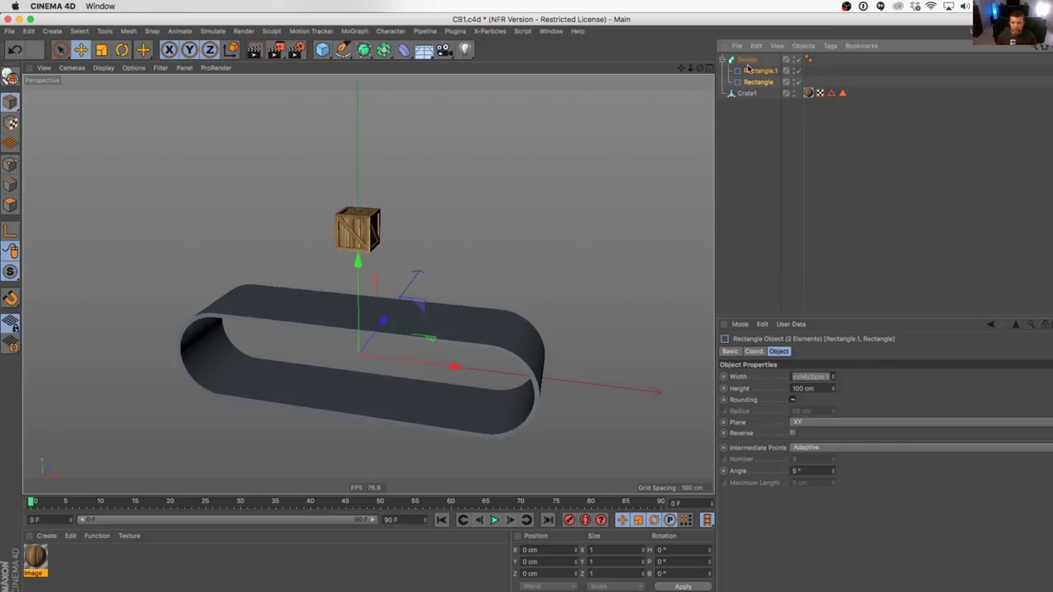
pyautogui.click(748, 71)
# Step: Switch the viewport display to Gouraud Shading (Lines) to inspect the belt's geometry
pyautogui.moveTo(473, 320)
pyautogui.keyDown('alt'); pyautogui.mouseDown()
pyautogui.moveTo(404, 308)
pyautogui.moveTo(475, 310)
pyautogui.mouseUp(); pyautogui.keyUp('alt')
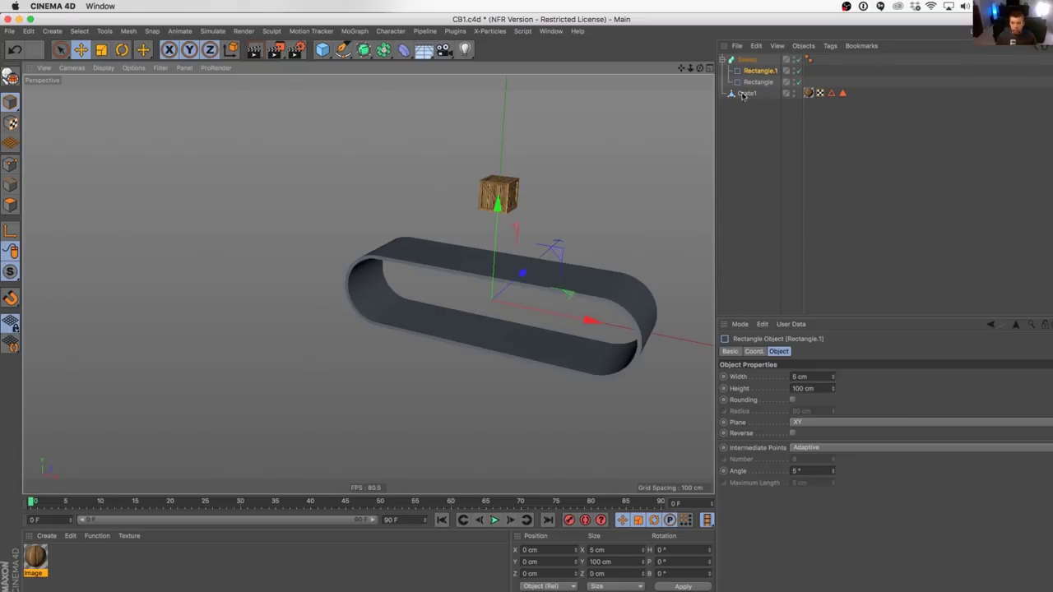
pyautogui.keyDown('alt'); pyautogui.moveTo(633, 246); pyautogui.dragTo(550, 306); pyautogui.keyUp('alt')
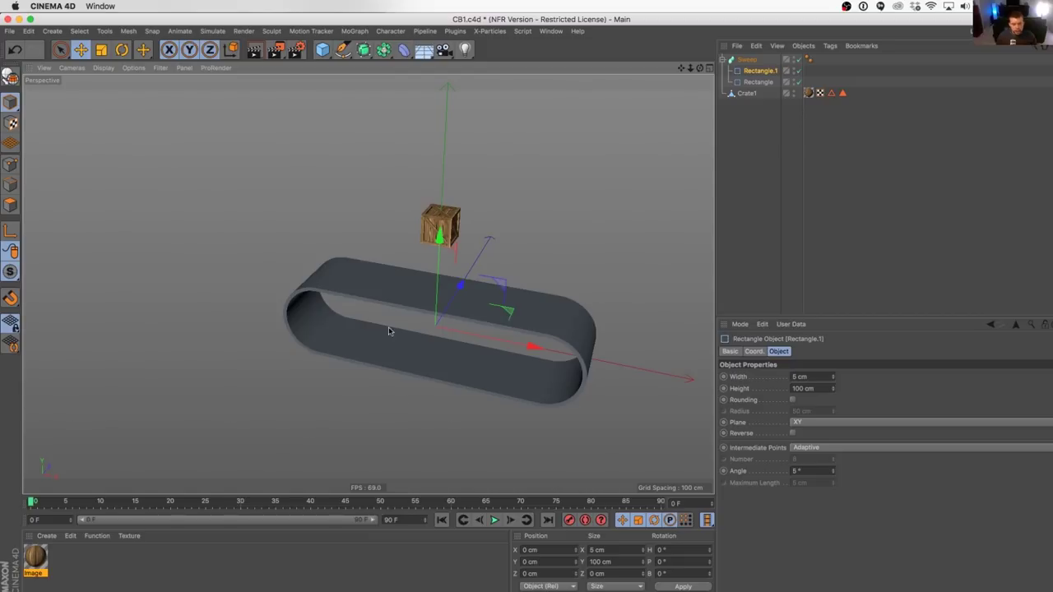
pyautogui.press('n')
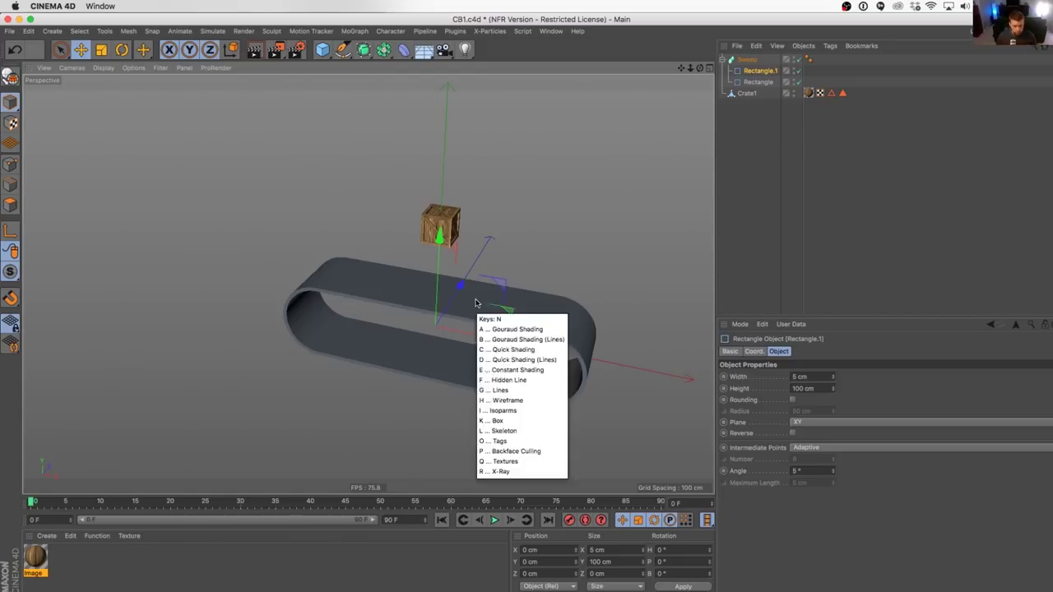
pyautogui.press('b')
pyautogui.moveTo(533, 314)
pyautogui.keyDown('alt'); pyautogui.mouseDown()
pyautogui.moveTo(543, 304)
pyautogui.moveTo(571, 325)
pyautogui.mouseUp(); pyautogui.keyUp('alt')
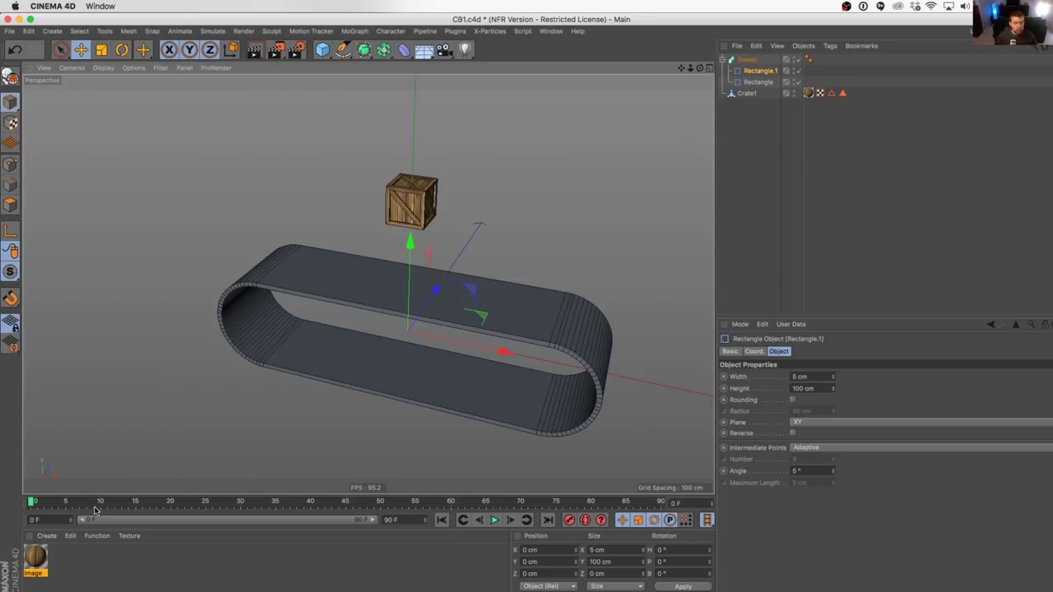
# Step: Create a new material with a Gradient shader in its color texture and set the gradient type to 2D - V
pyautogui.click(72, 578)
pyautogui.doubleClick(72, 579)
pyautogui.doubleClick(34, 557)
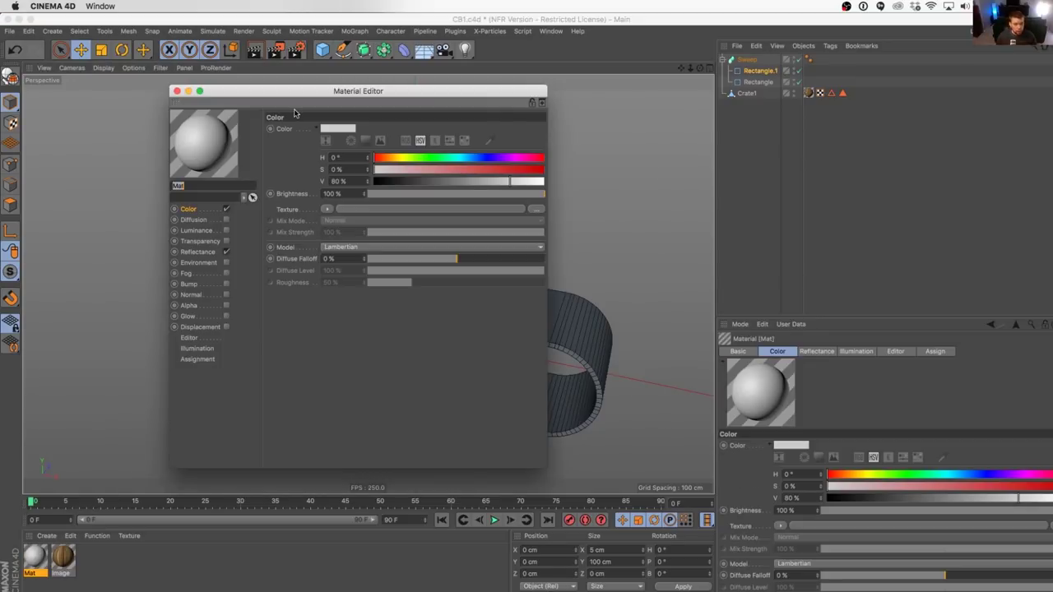
pyautogui.click(332, 210)
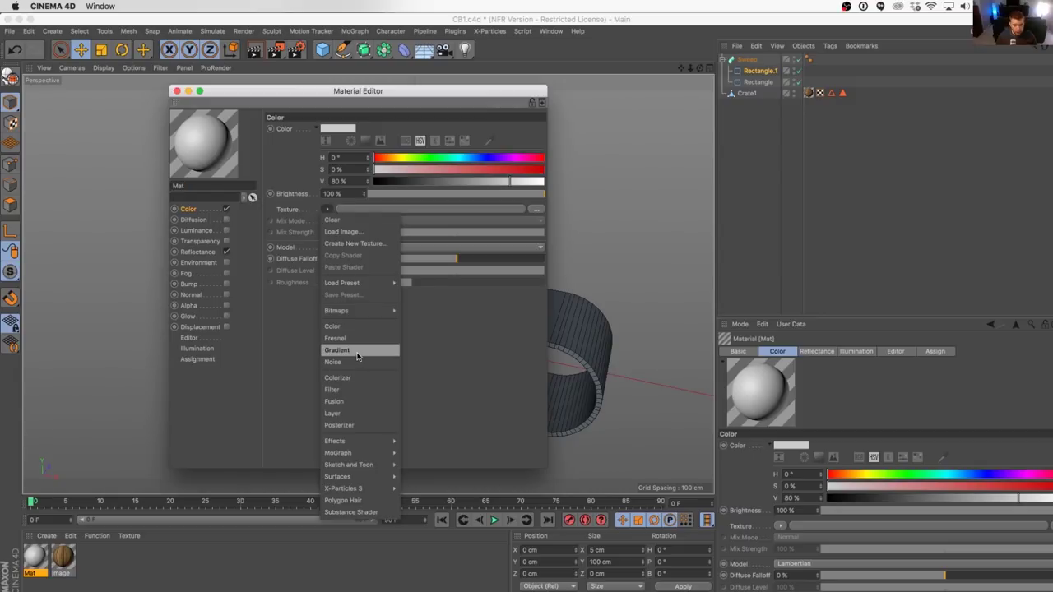
pyautogui.click(357, 355)
pyautogui.click(350, 237)
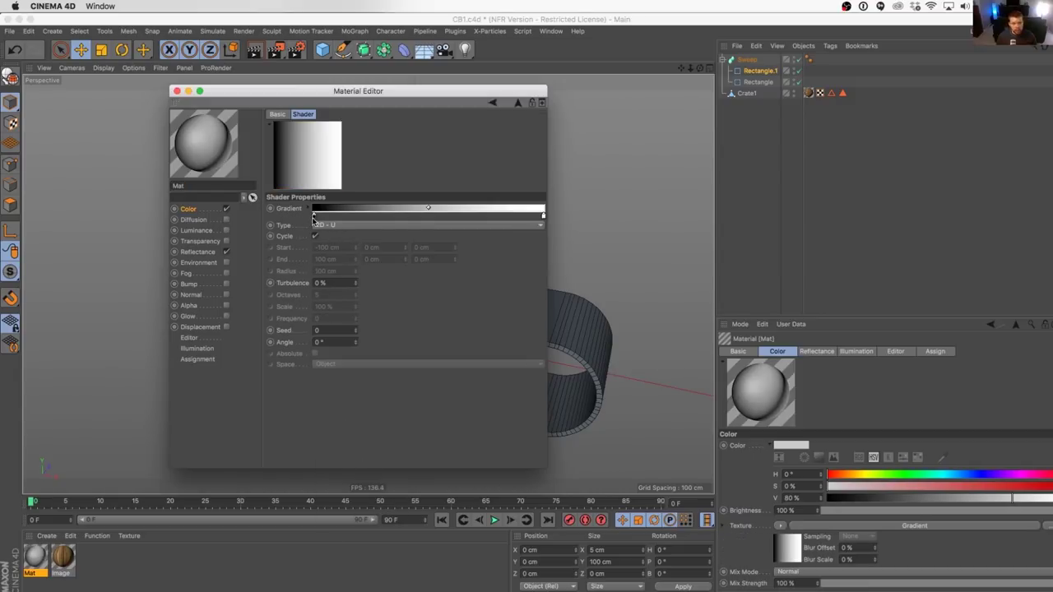
pyautogui.click(320, 227)
pyautogui.click(341, 251)
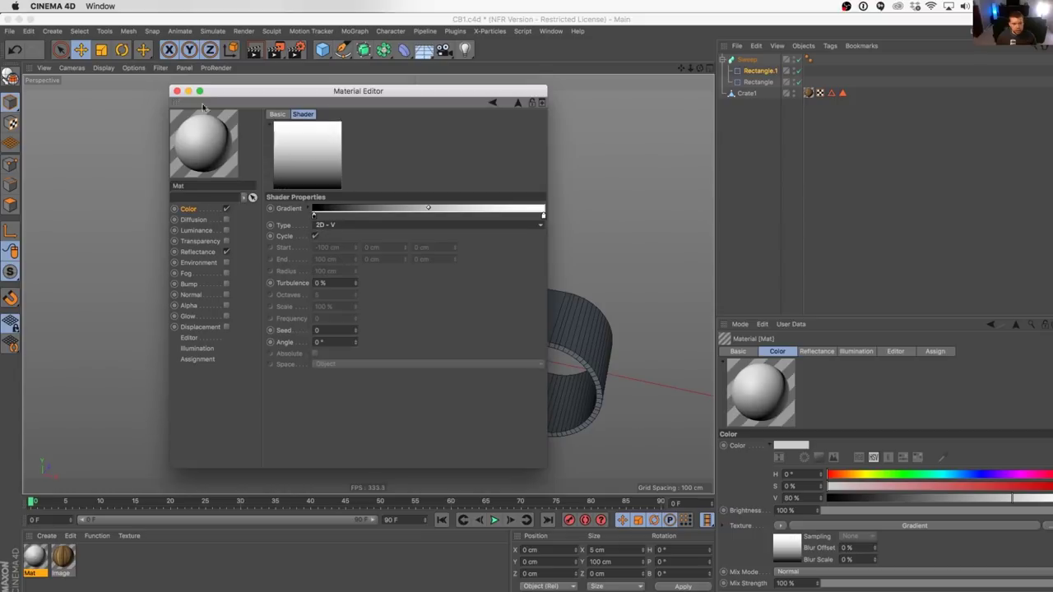
pyautogui.click(174, 90)
# Step: Apply the gradient material to the swept belt and set the texture's Tiles V to 10
pyautogui.moveTo(34, 563); pyautogui.dragTo(503, 288)
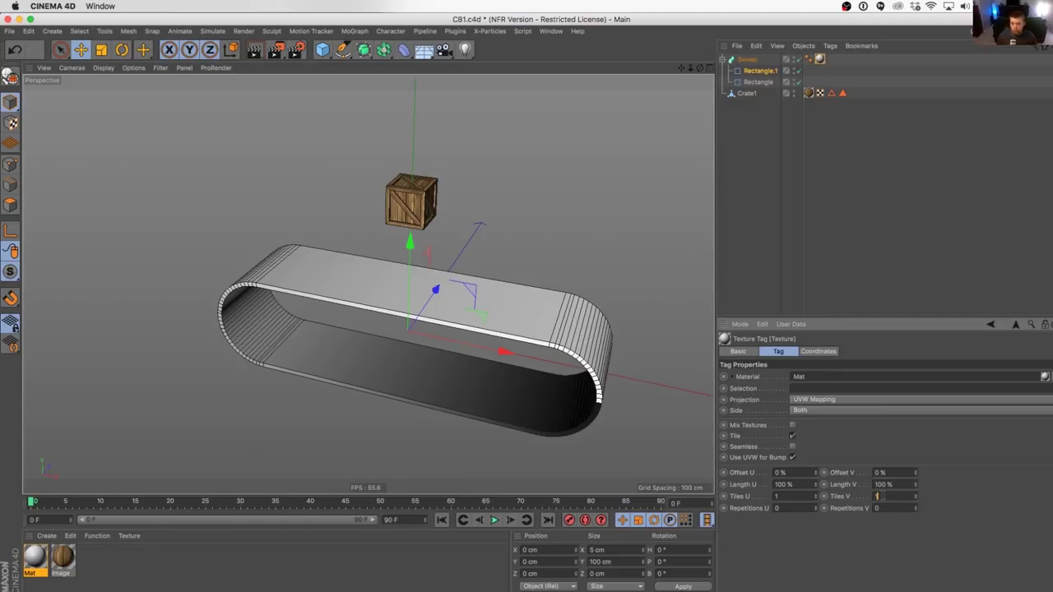
pyautogui.click(877, 496)
pyautogui.write('0')
pyautogui.press('Return')
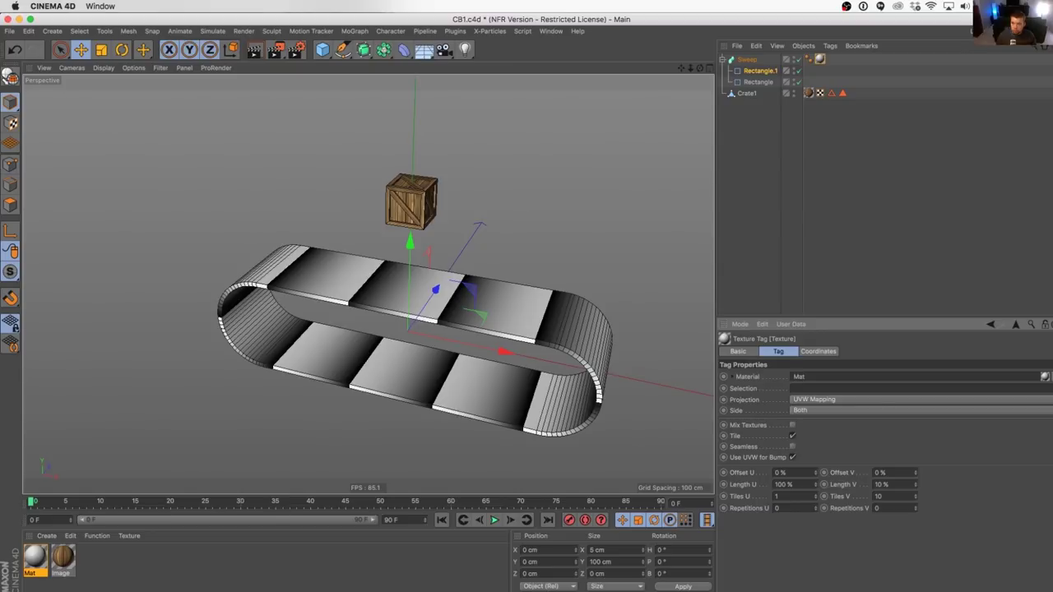
# Step: Load the Blue Tarp material from the Plastic presets of GSG_Texture_Kit_Pro into the scene's materials and return to the object list
pyautogui.click(1049, 105)
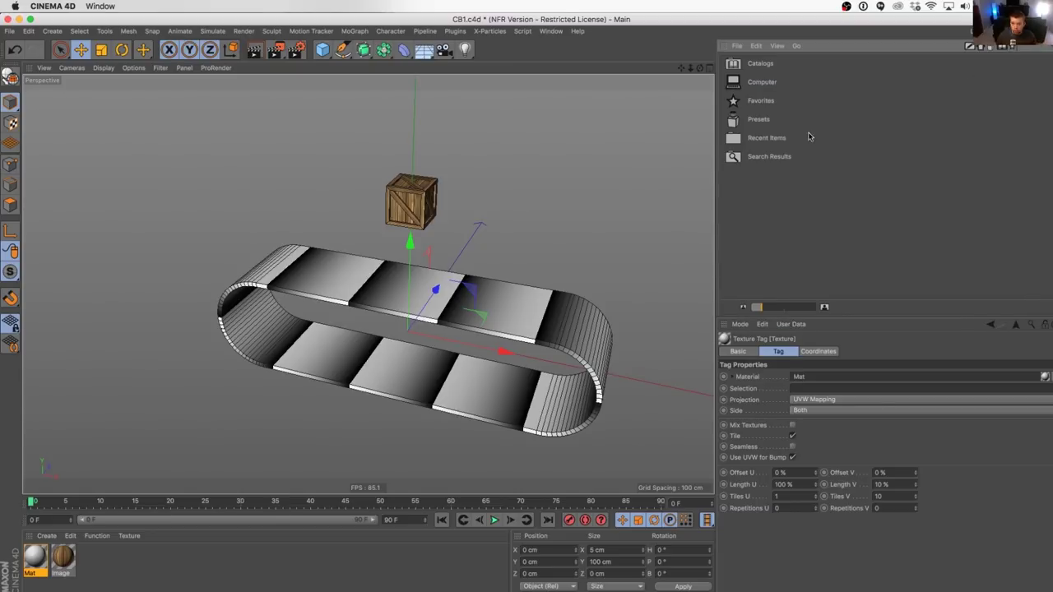
pyautogui.doubleClick(764, 122)
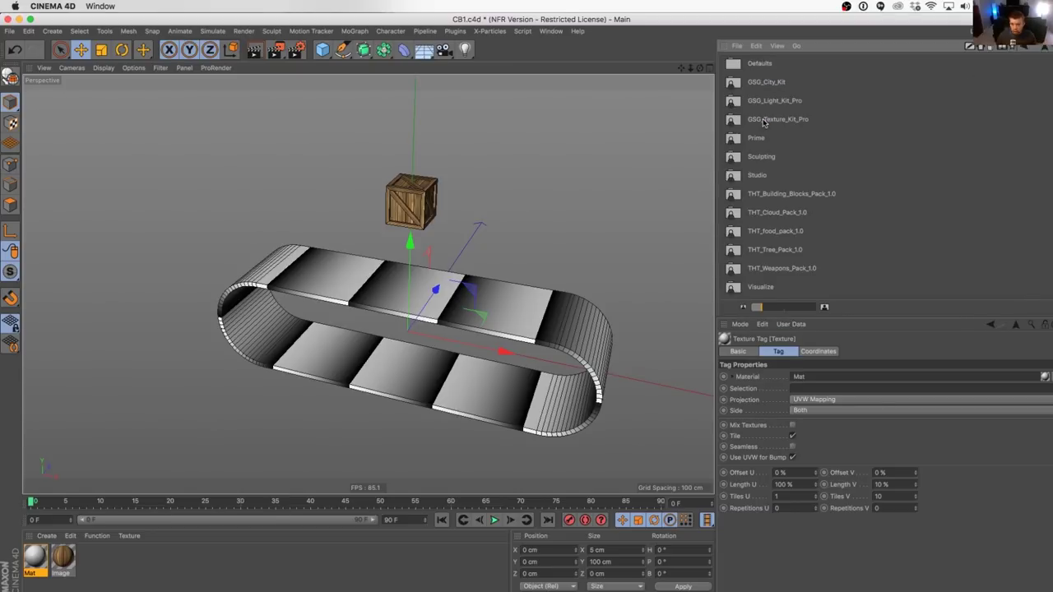
pyautogui.scroll(3, 810, 250)
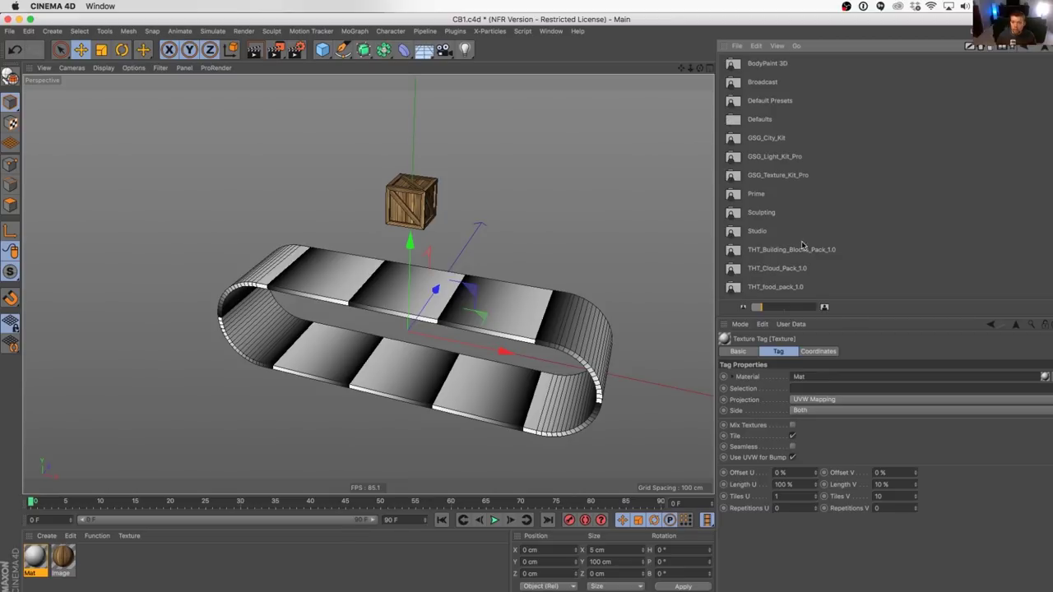
pyautogui.doubleClick(788, 174)
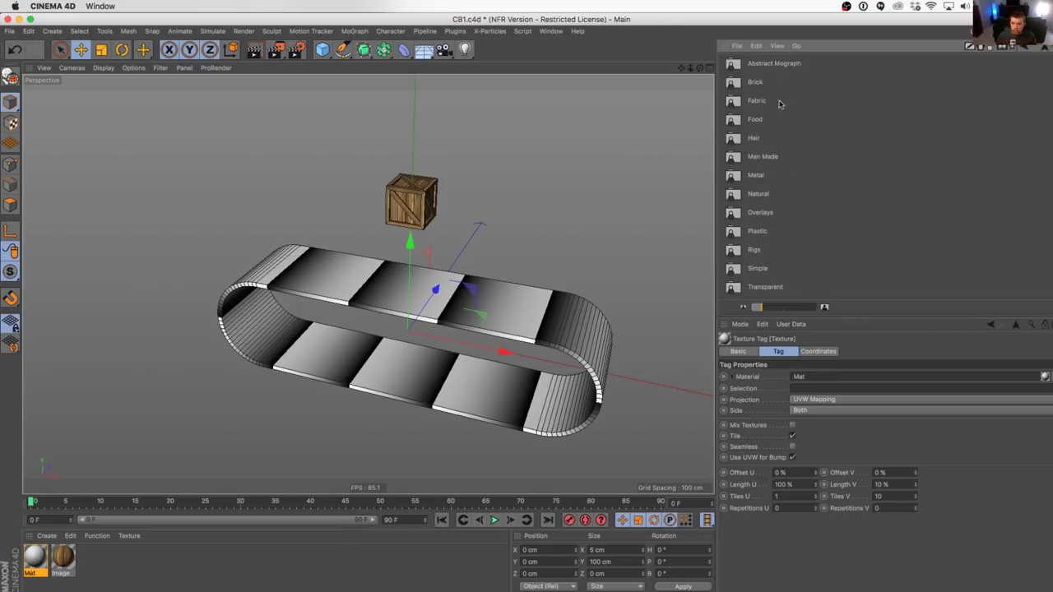
pyautogui.doubleClick(758, 232)
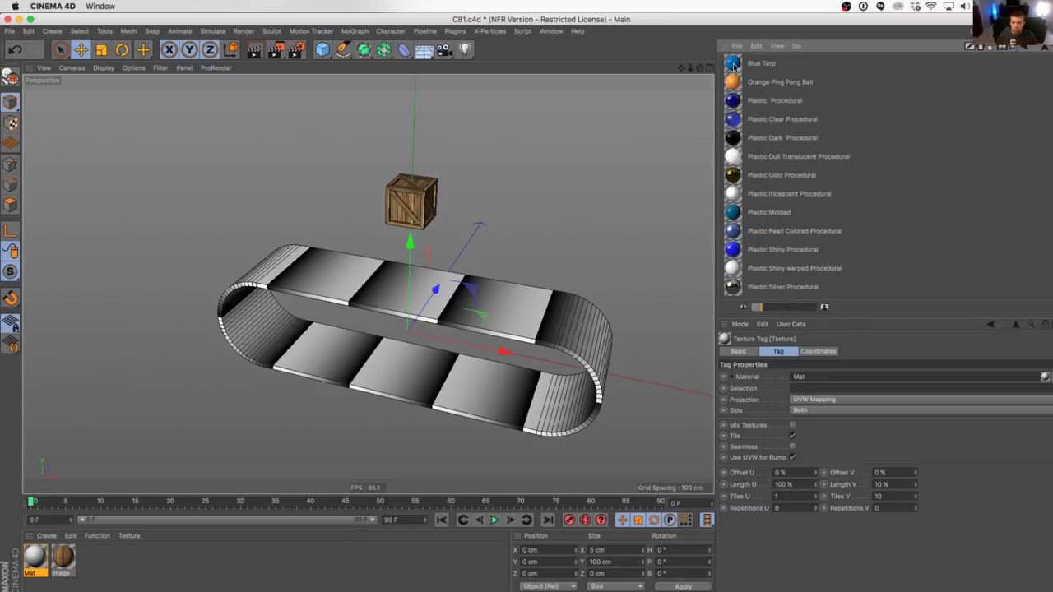
pyautogui.moveTo(744, 66); pyautogui.dragTo(230, 561)
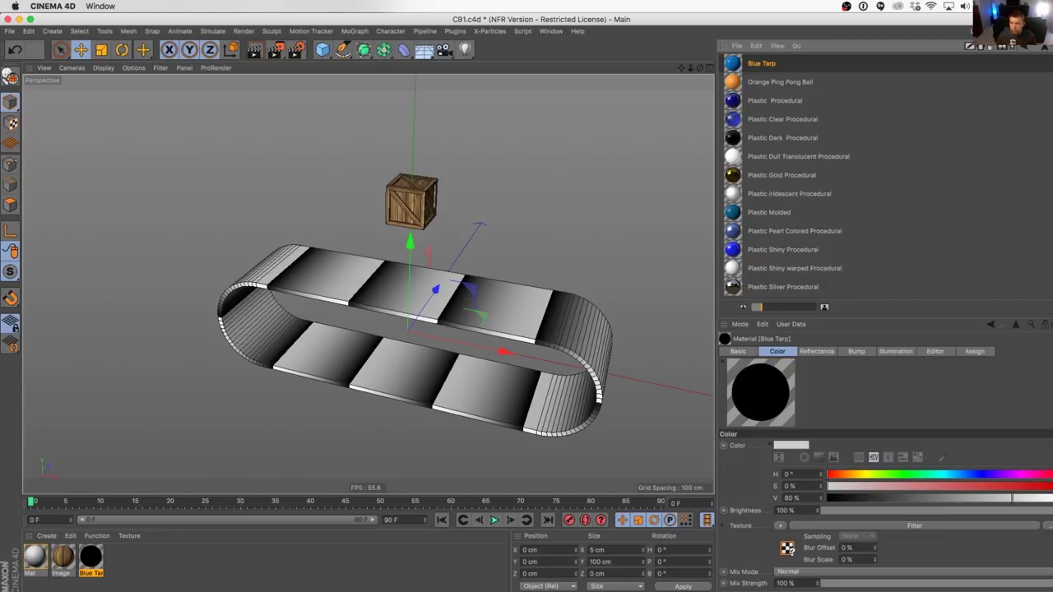
pyautogui.hotkey('shift', 'F1')
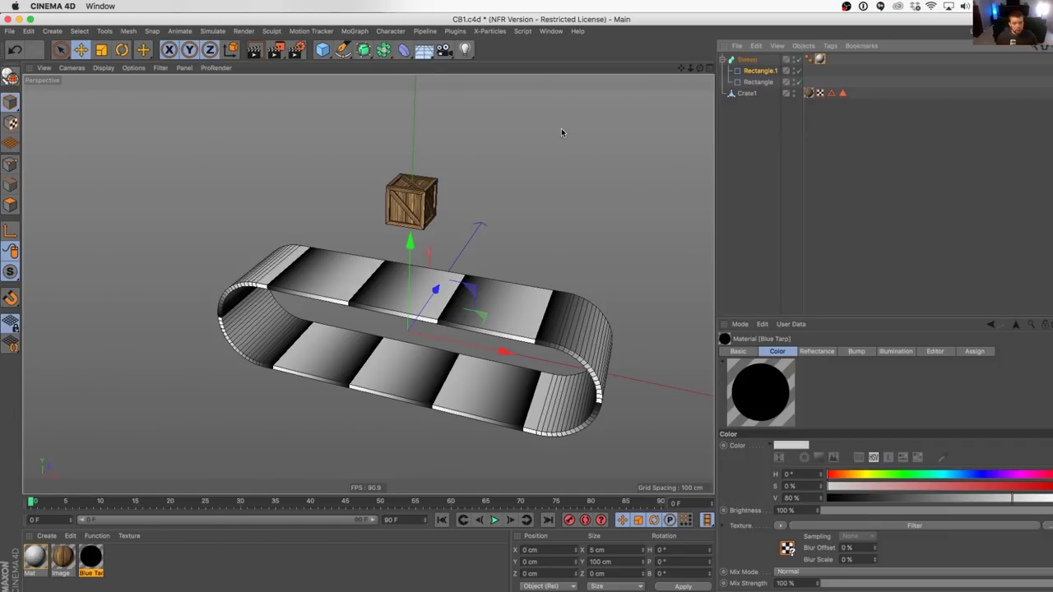
# Step: Examine the Blue Tarp material's color texture settings in the Material Editor
pyautogui.press('super+Tab')
pyautogui.press('Escape')
pyautogui.click(86, 572)
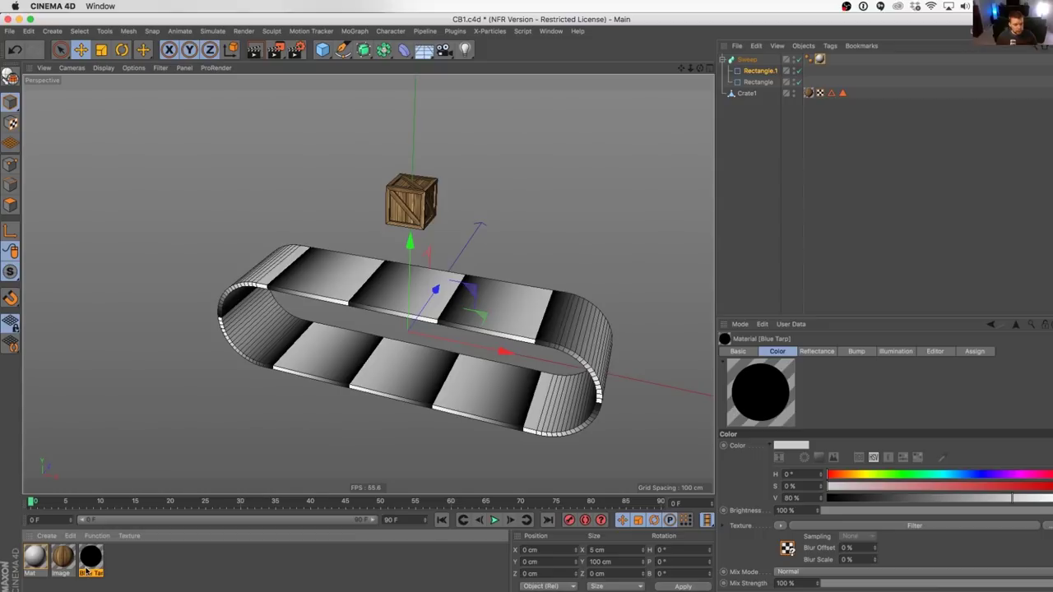
pyautogui.doubleClick(86, 571)
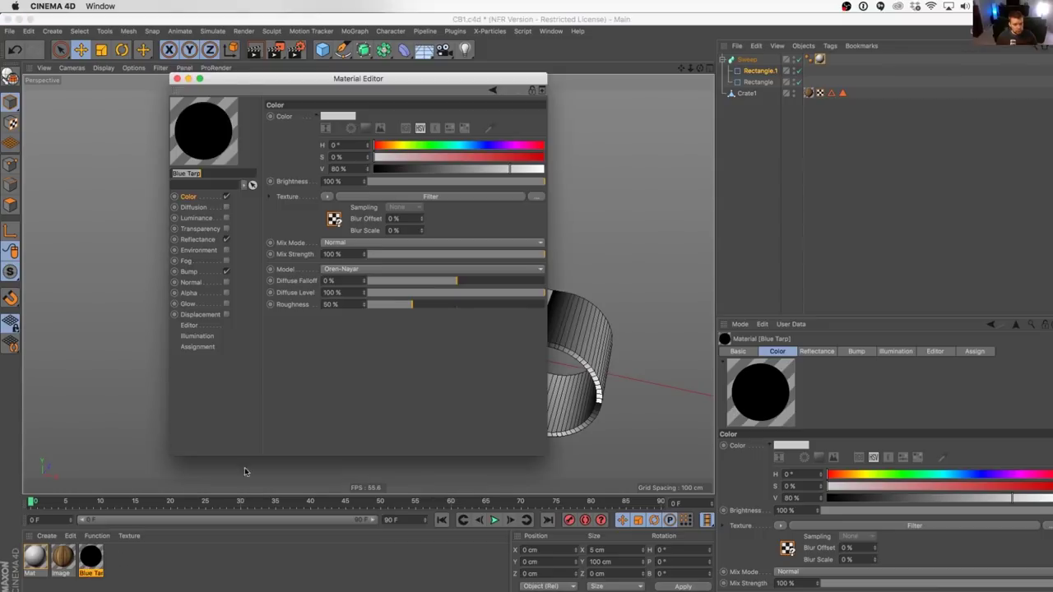
pyautogui.click(176, 79)
# Step: Set texture Path 1 to /tex in the Files preferences and browse for a texture folder
pyautogui.click(56, 32)
pyautogui.moveTo(29, 31)
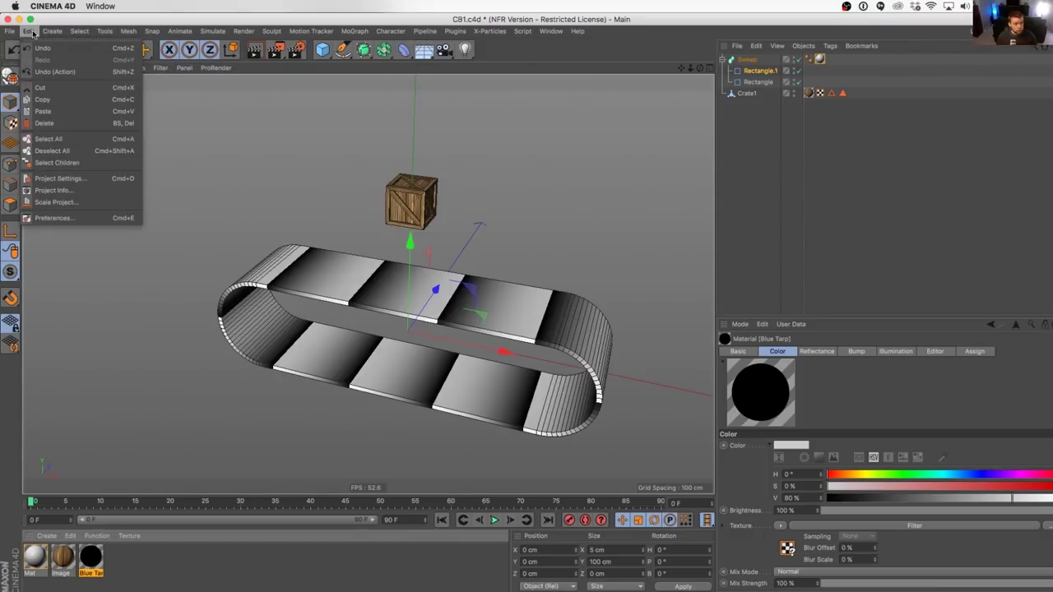
pyautogui.click(68, 218)
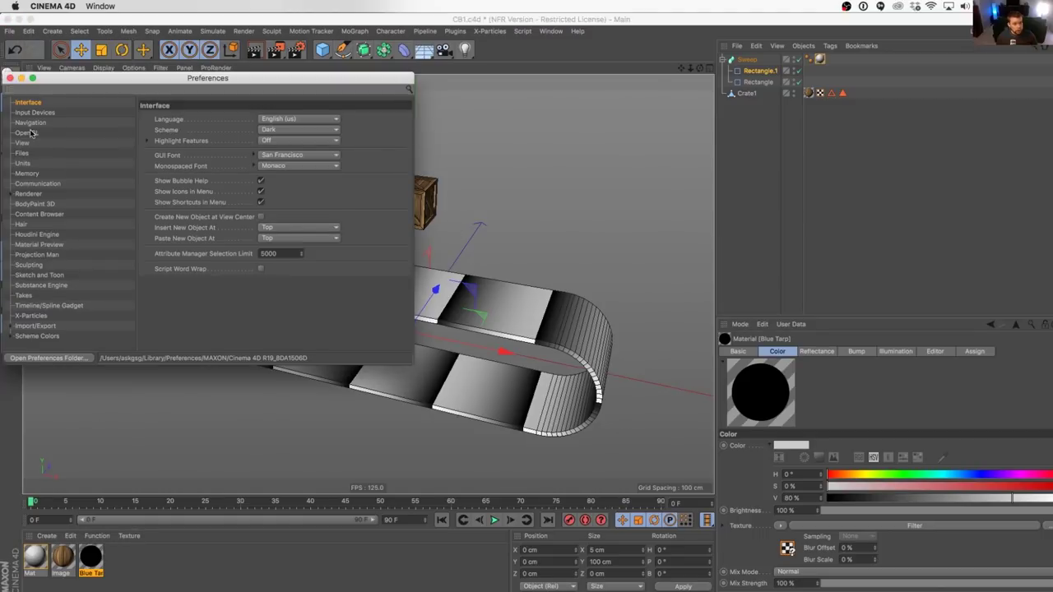
pyautogui.click(32, 194)
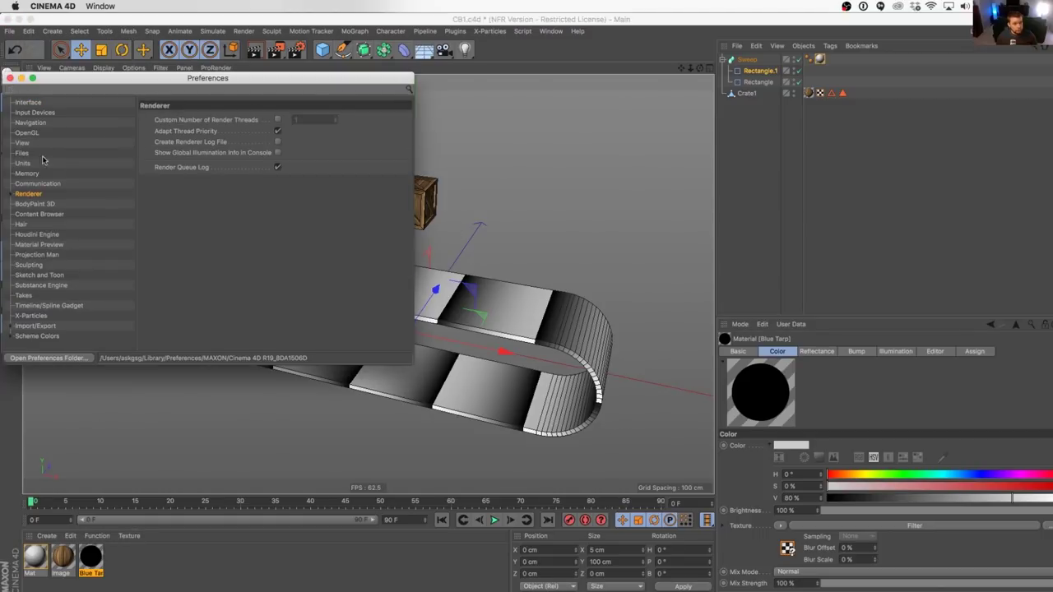
pyautogui.click(10, 194)
pyautogui.click(11, 195)
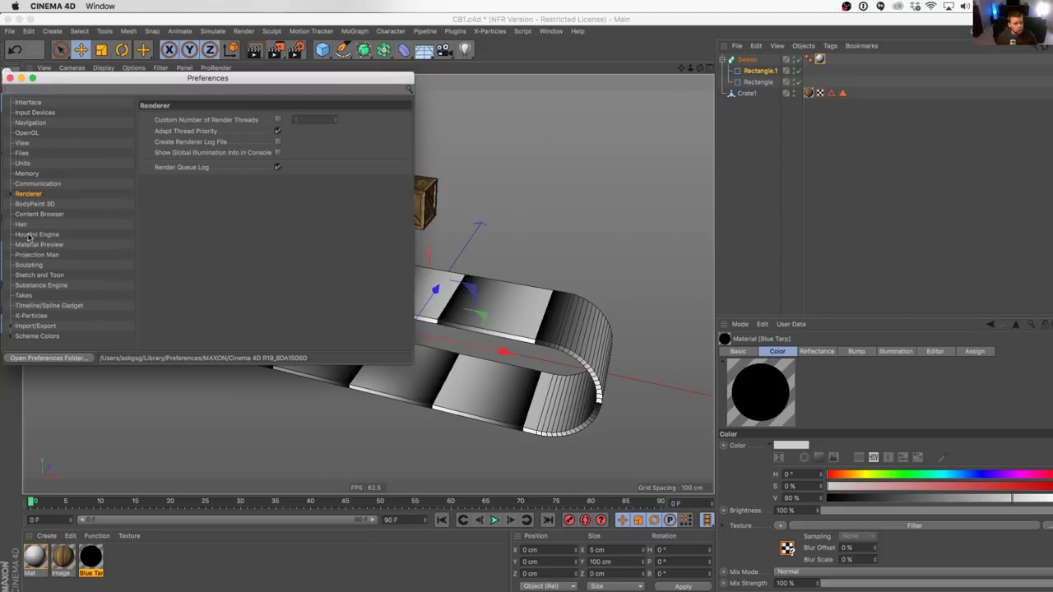
pyautogui.click(22, 153)
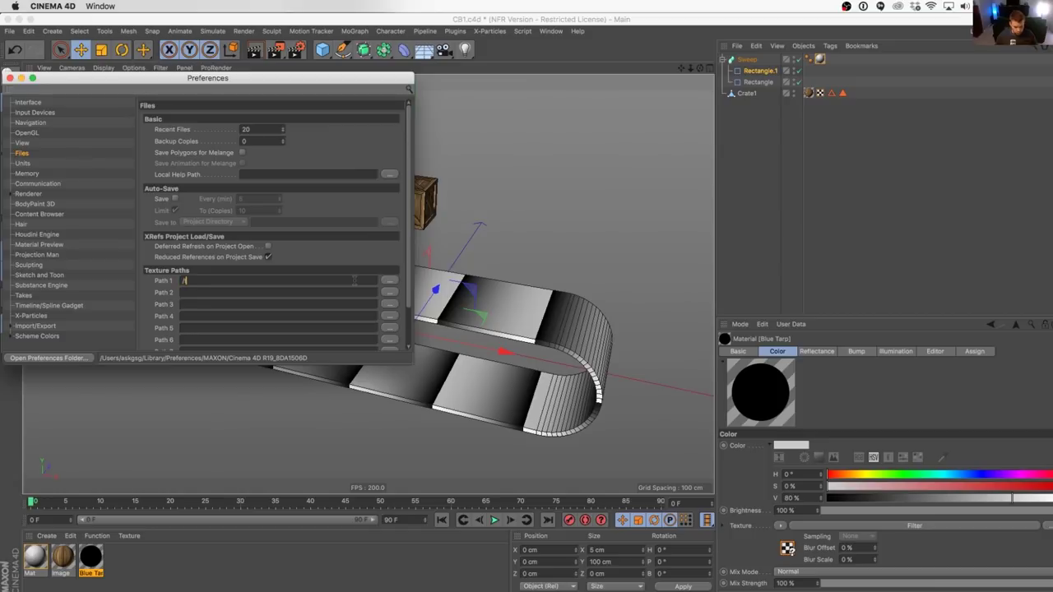
pyautogui.write('tex')
pyautogui.click(389, 280)
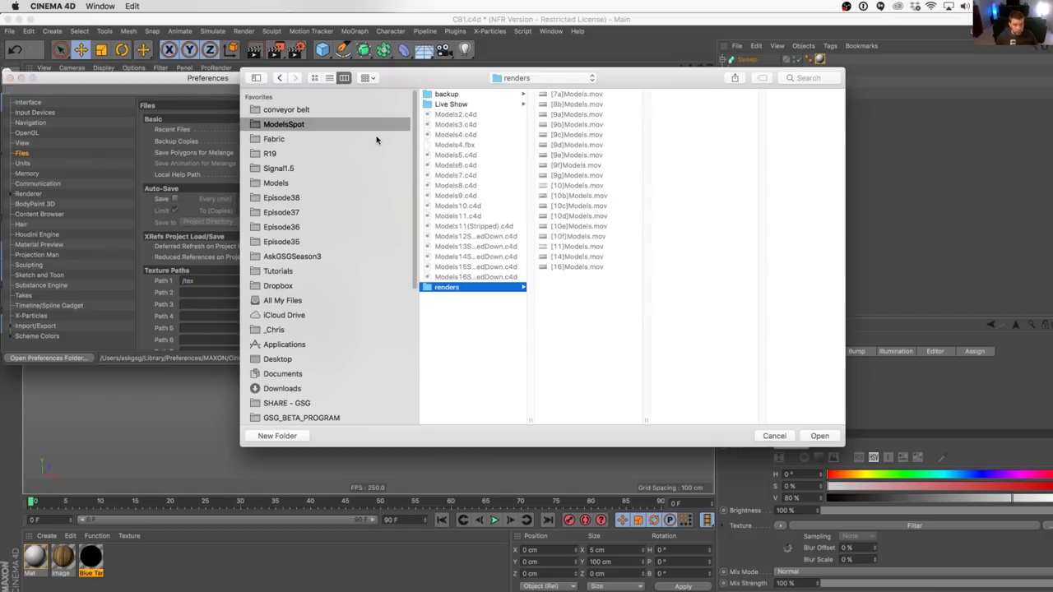
pyautogui.scroll(-3, 312, 282)
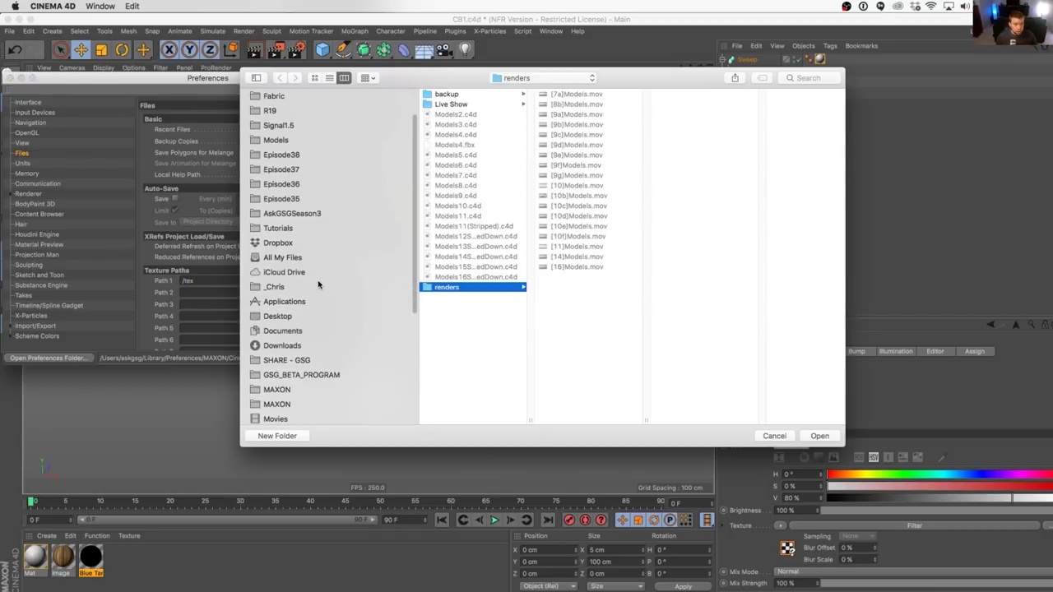
pyautogui.scroll(-1, 319, 285)
# Step: Switch to OBS and activate the AskGSGFullScreen scene
pyautogui.press('super+Tab')
pyautogui.press('super+Tab')
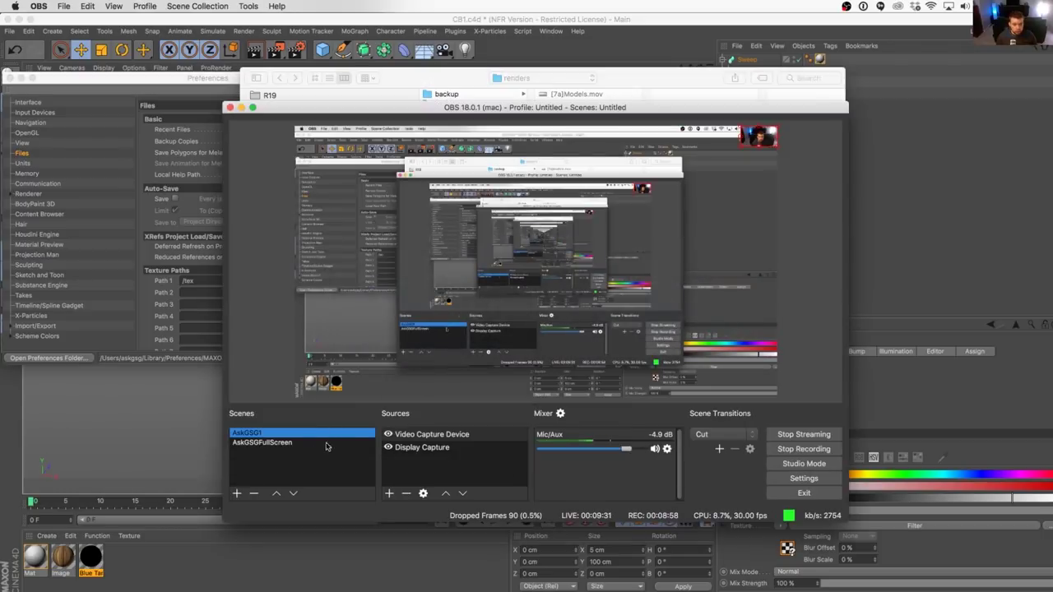
pyautogui.click(306, 446)
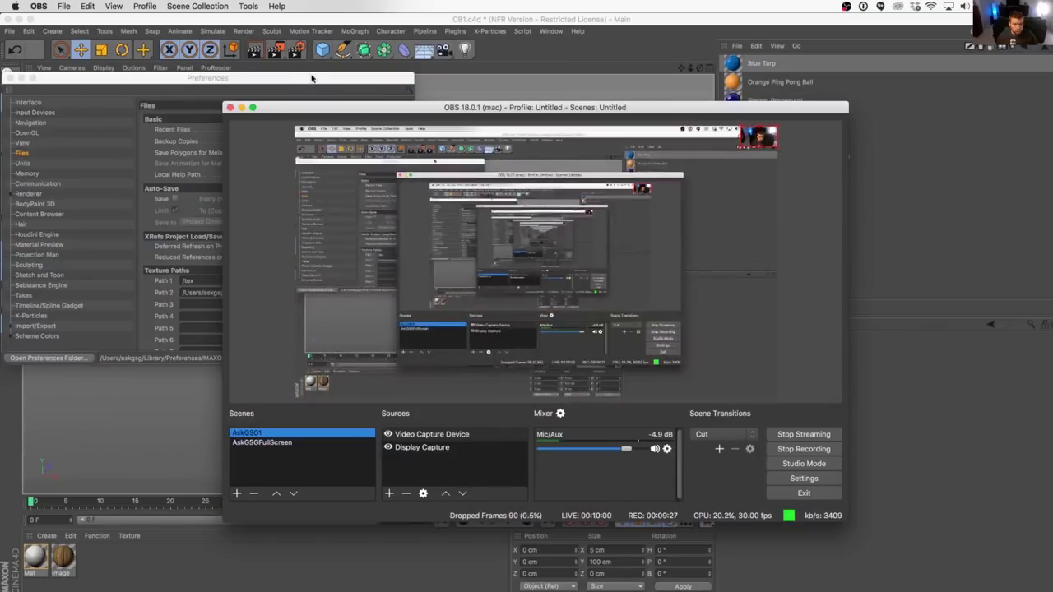
# Step: Switch back to Cinema 4D and close the Preferences window
pyautogui.click(318, 80)
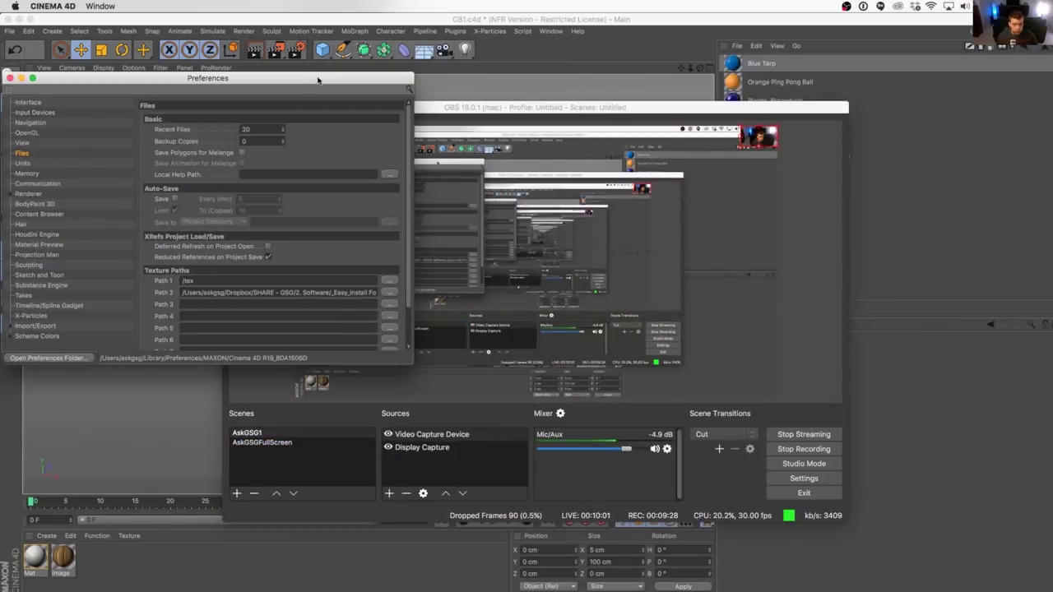
pyautogui.click(571, 47)
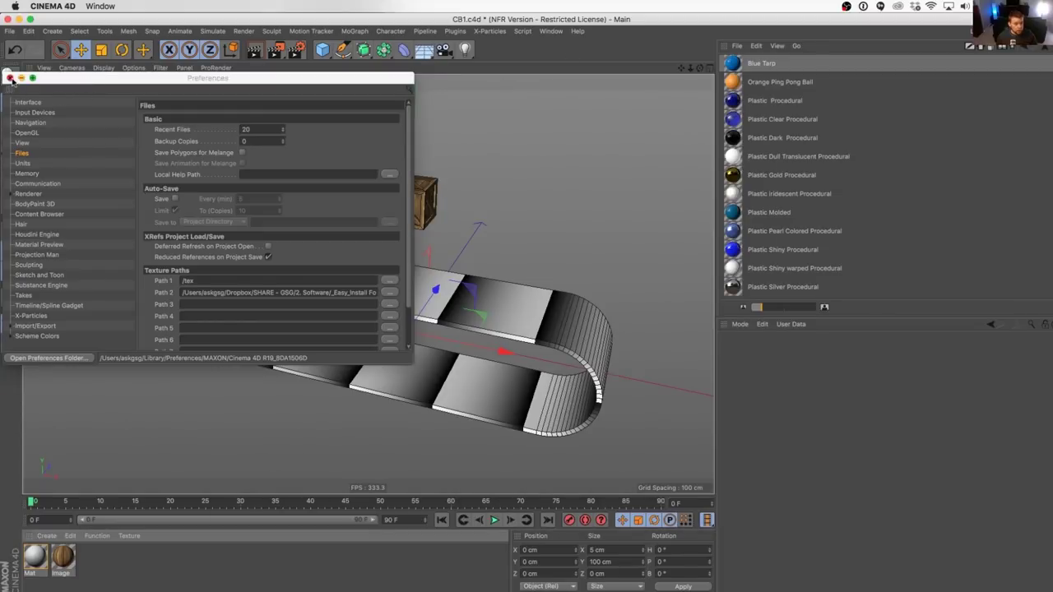
pyautogui.click(10, 78)
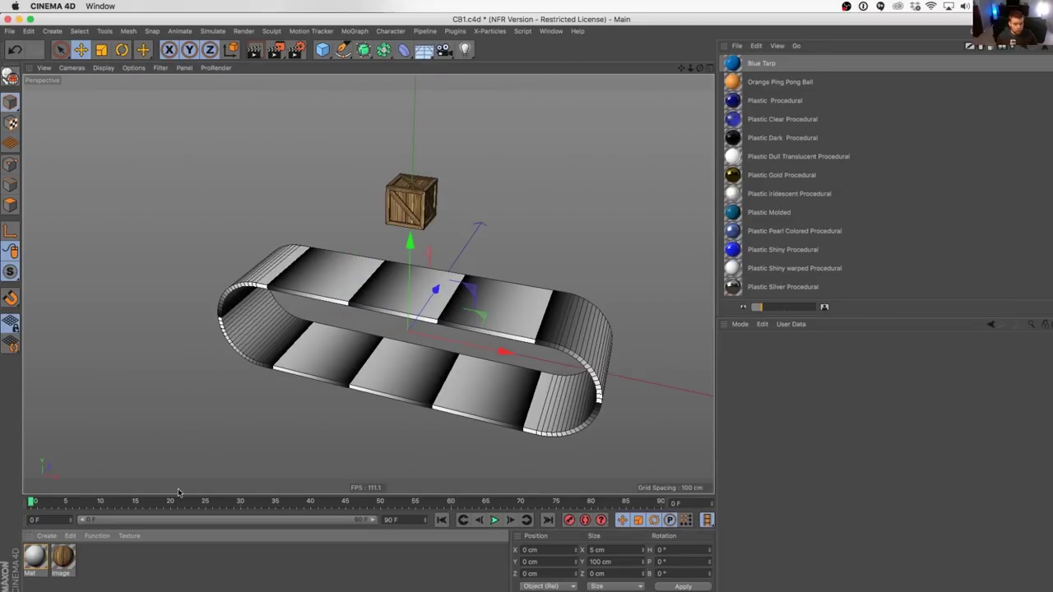
# Step: Add the Blue Tarp material from the Plastic presets to the scene's materials again and return to the object list
pyautogui.click(1047, 49)
pyautogui.click(1048, 50)
pyautogui.click(1047, 50)
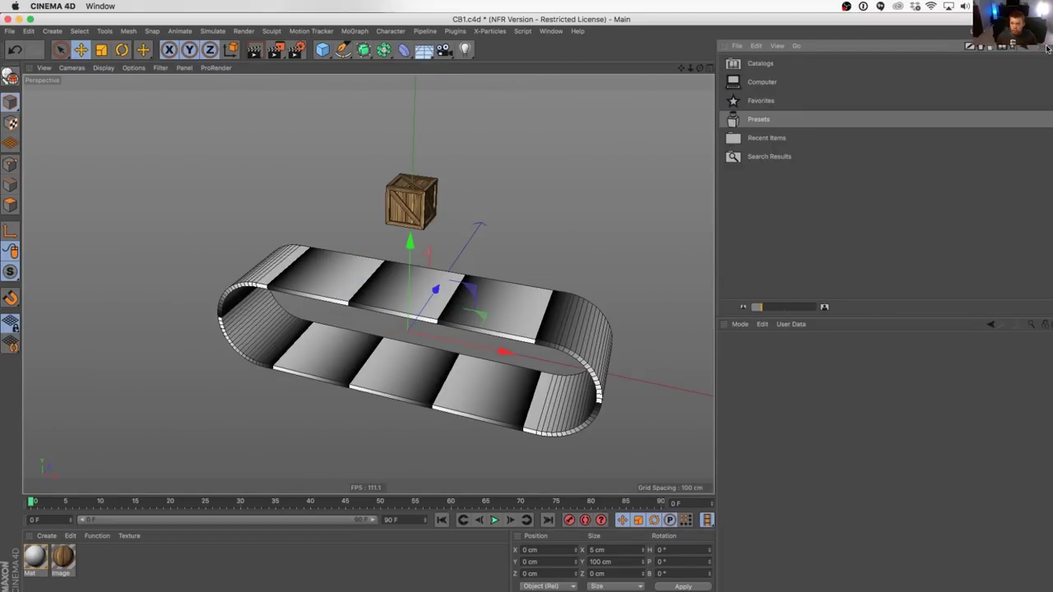
pyautogui.click(938, 163)
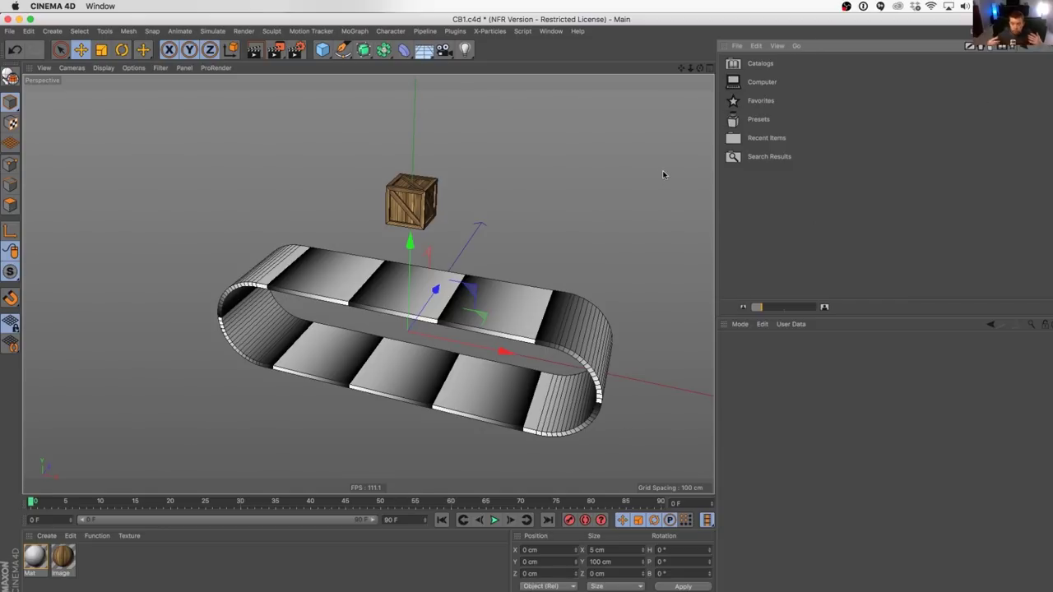
pyautogui.doubleClick(761, 122)
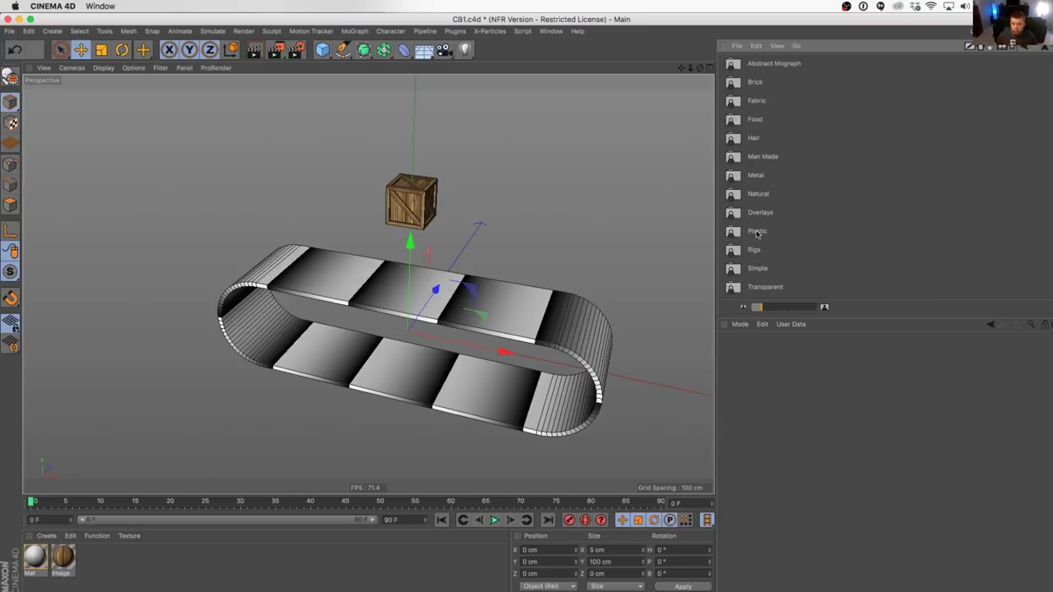
pyautogui.doubleClick(758, 233)
pyautogui.moveTo(760, 64); pyautogui.dragTo(50, 563)
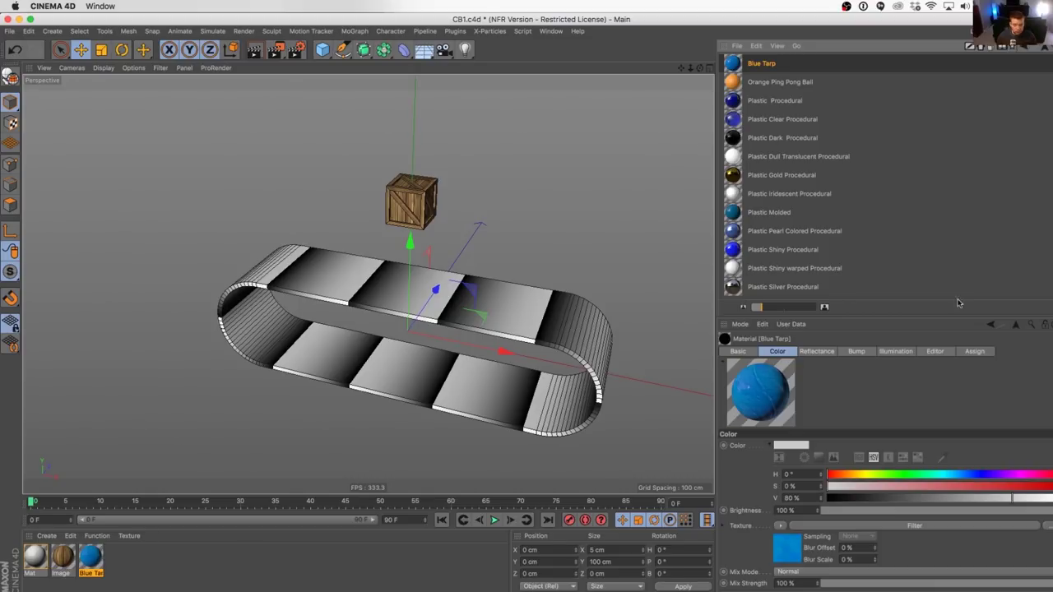
pyautogui.click(1048, 66)
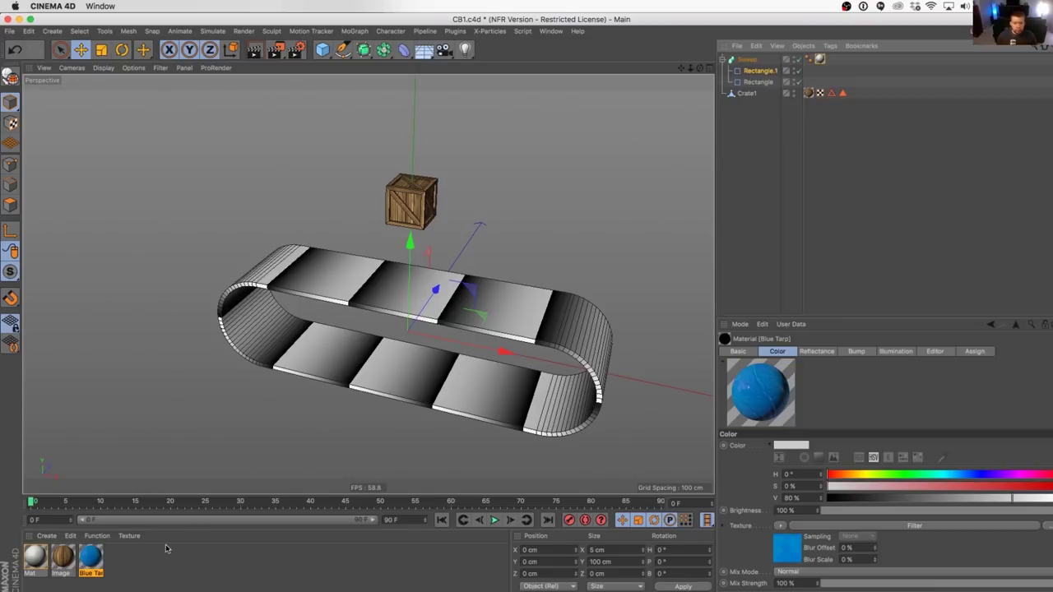
# Step: Set the saturation of the Filter shader in the Blue Tarp material's color texture to -100 %
pyautogui.doubleClick(91, 559)
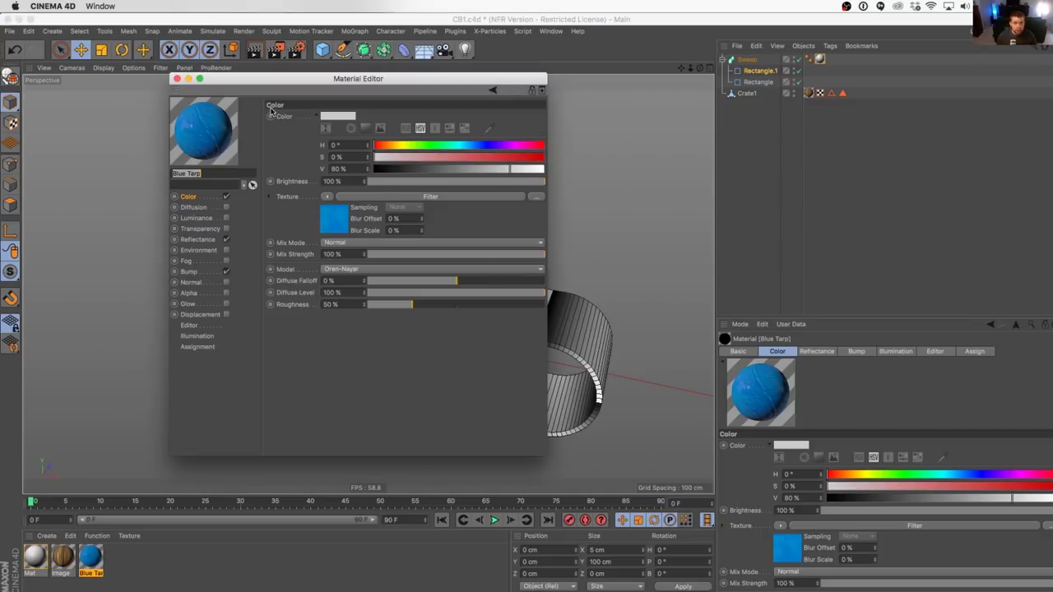
pyautogui.click(342, 224)
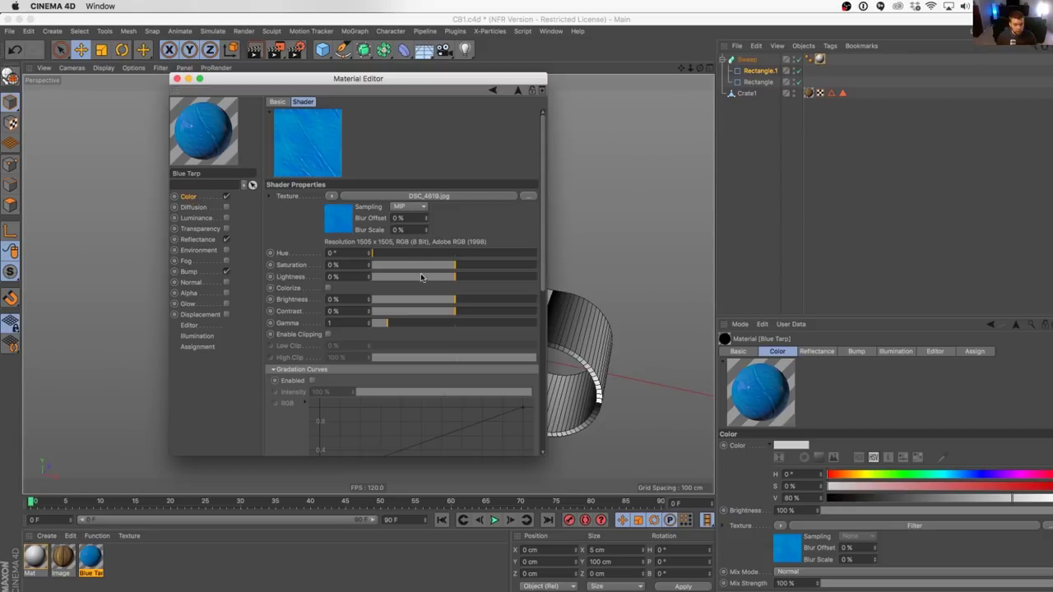
pyautogui.moveTo(431, 267); pyautogui.dragTo(286, 260)
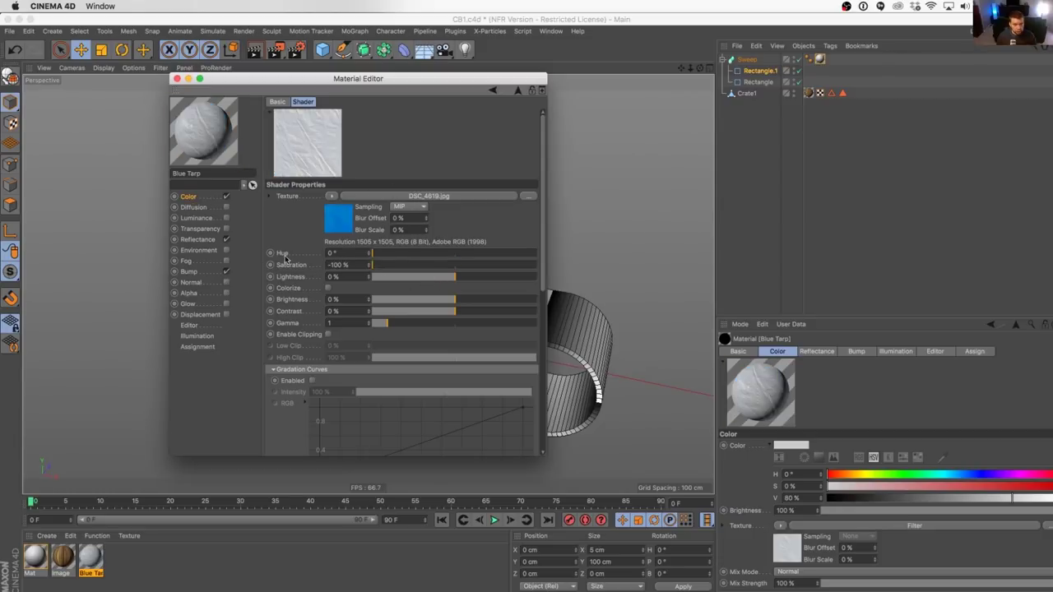
# Step: Make the Blue Tarp material's base color black with V 0 % and set its texture mix strength to 3 %
pyautogui.click(194, 198)
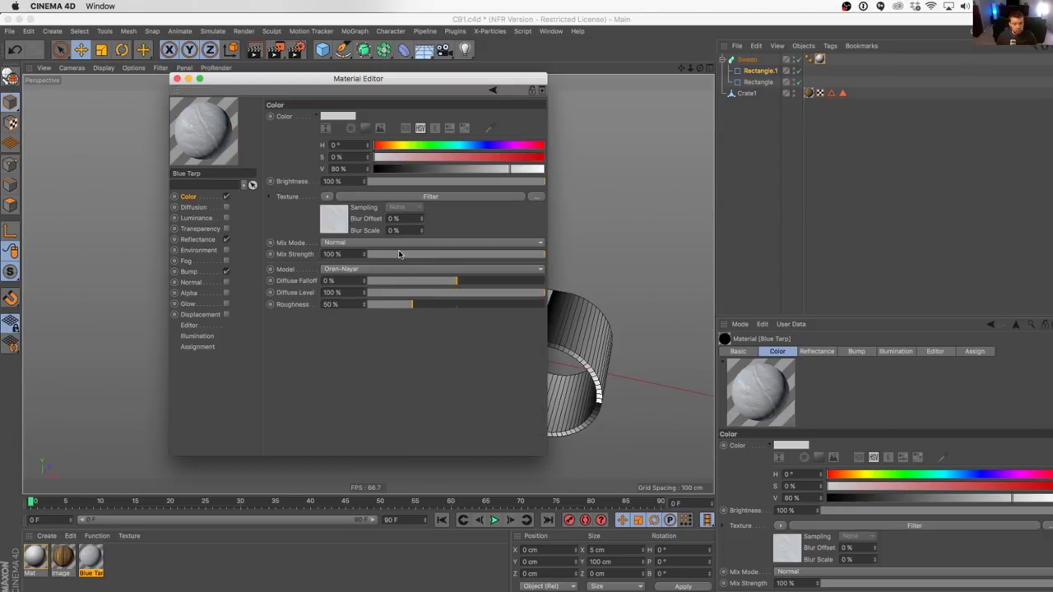
pyautogui.moveTo(475, 169); pyautogui.dragTo(373, 168)
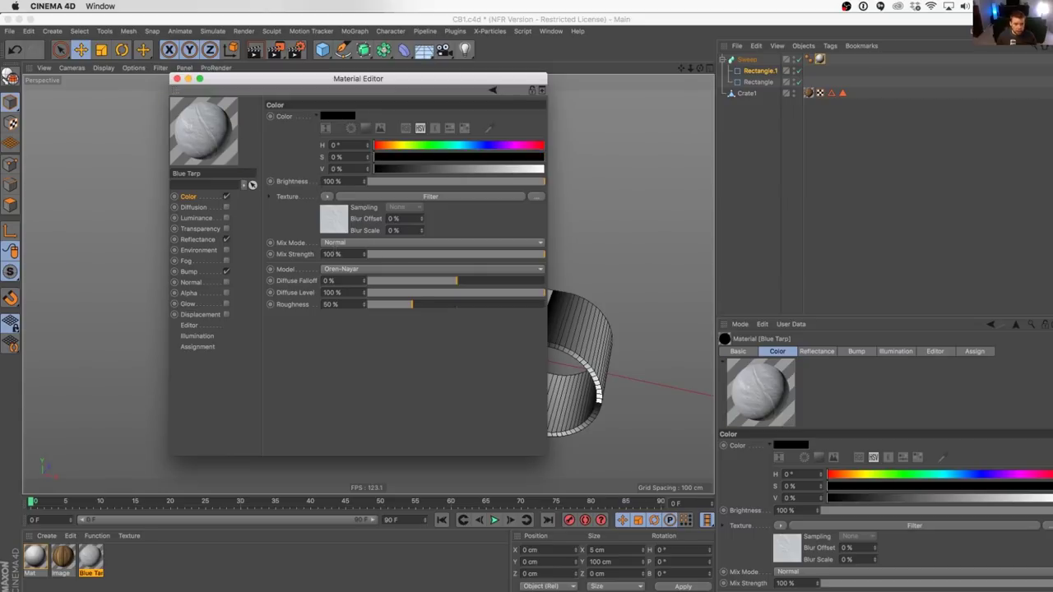
pyautogui.moveTo(393, 254); pyautogui.dragTo(370, 255)
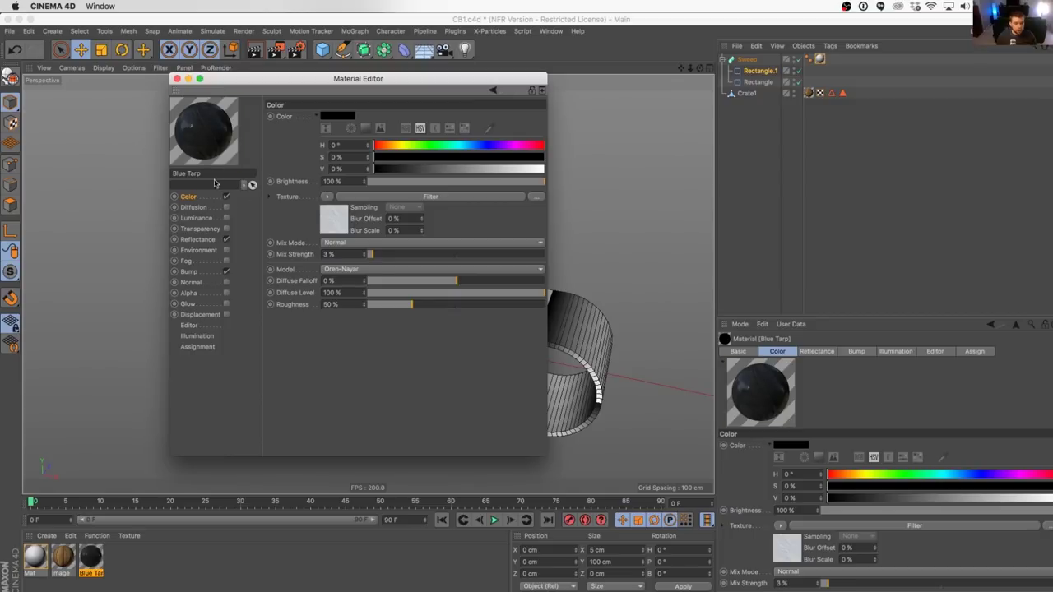
# Step: Set the Blue Tarp material's bump strength to 16 % and close the Material Editor
pyautogui.click(210, 270)
pyautogui.click(474, 120)
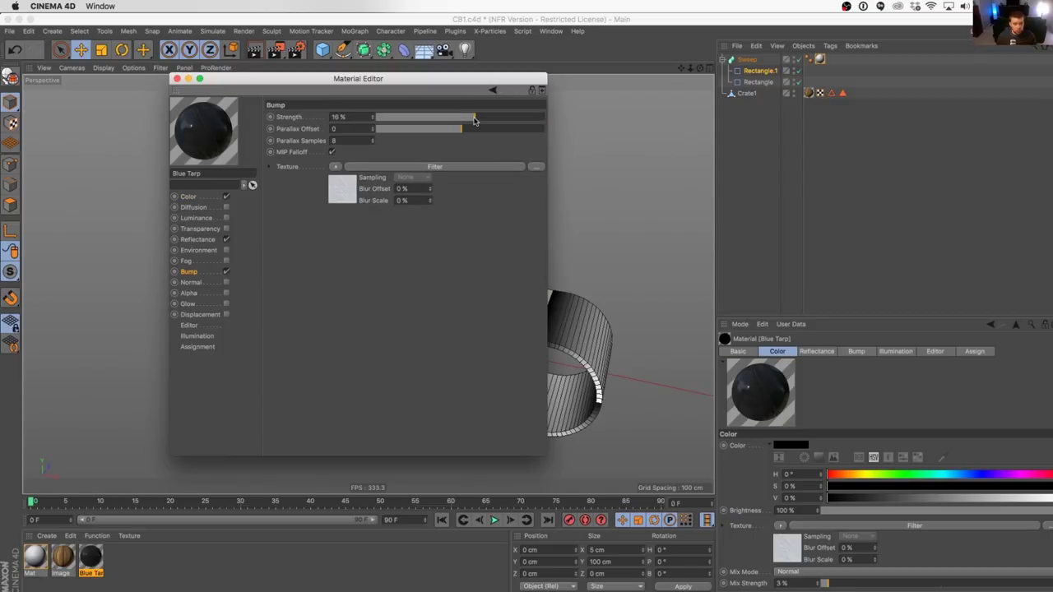
pyautogui.click(177, 79)
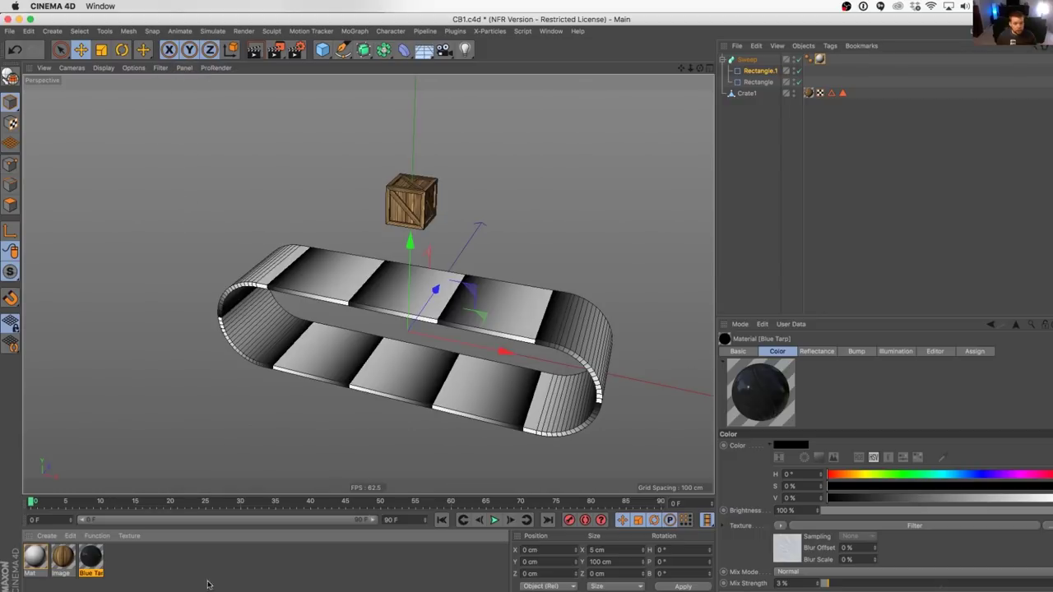
# Step: Replace the gradient material on the Sweep's texture tag with the Blue Tarp material and inspect the belt
pyautogui.moveTo(784, 59); pyautogui.dragTo(819, 60)
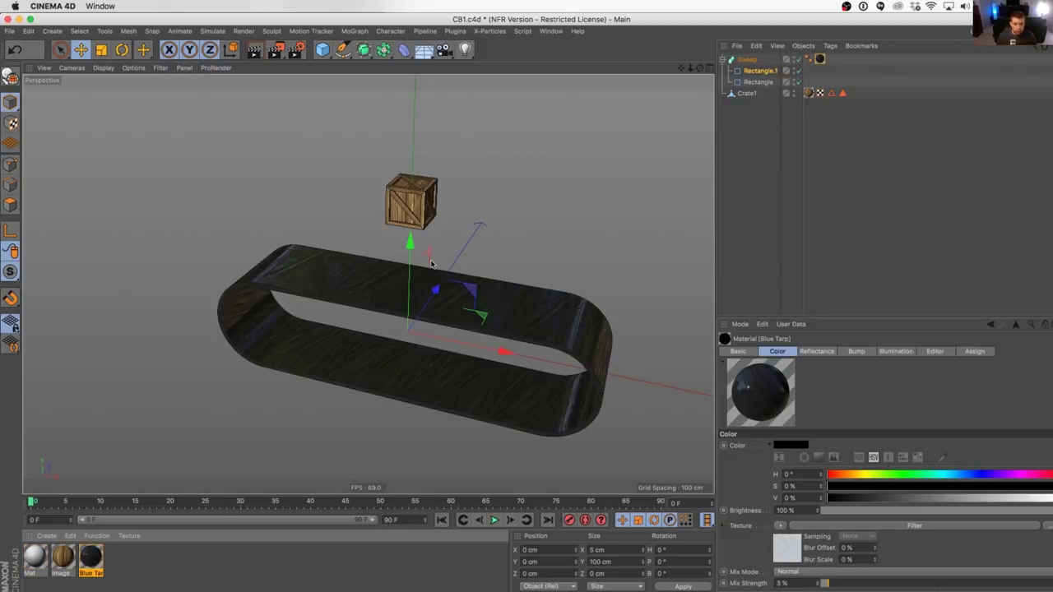
pyautogui.moveTo(433, 353)
pyautogui.keyDown('alt'); pyautogui.mouseDown()
pyautogui.moveTo(439, 331)
pyautogui.moveTo(454, 357)
pyautogui.moveTo(422, 337)
pyautogui.mouseUp(); pyautogui.keyUp('alt')
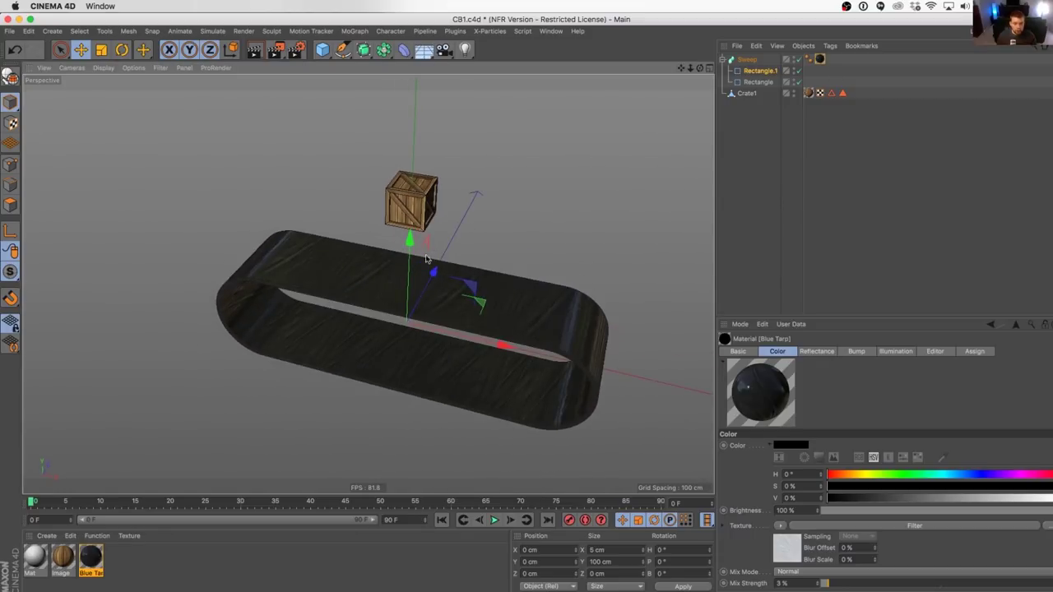
pyautogui.keyDown('alt'); pyautogui.moveTo(482, 310); pyautogui.dragTo(505, 306); pyautogui.keyUp('alt')
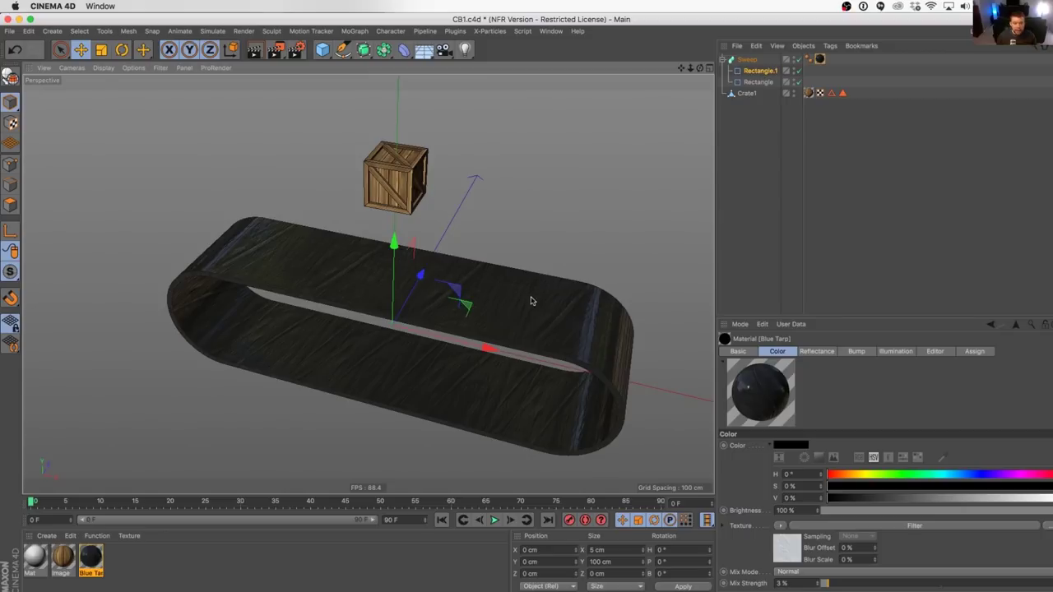
pyautogui.moveTo(531, 301)
pyautogui.keyDown('alt'); pyautogui.mouseDown()
pyautogui.moveTo(519, 247)
pyautogui.moveTo(533, 313)
pyautogui.mouseUp(); pyautogui.keyUp('alt')
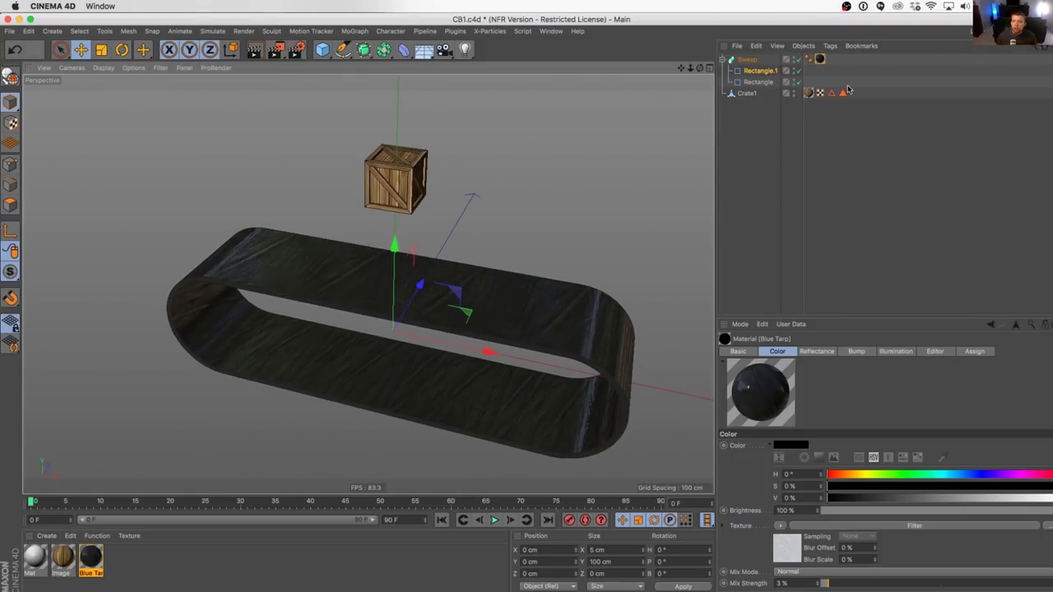
# Step: Test scrolling the belt texture by shifting the texture tag's Offset V to 162 %, and reset it to 0 %
pyautogui.click(820, 60)
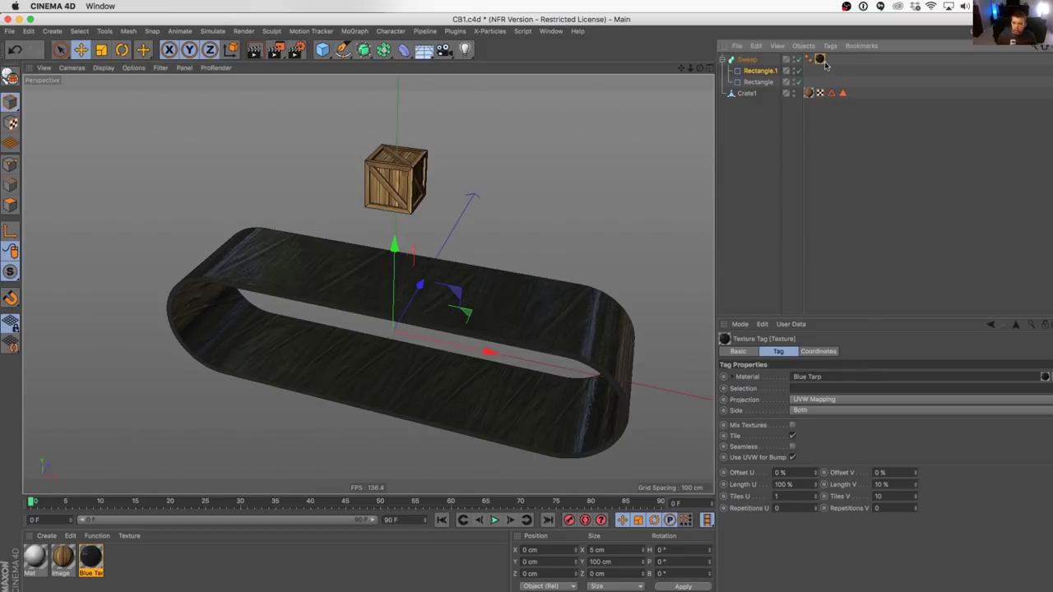
pyautogui.click(743, 474)
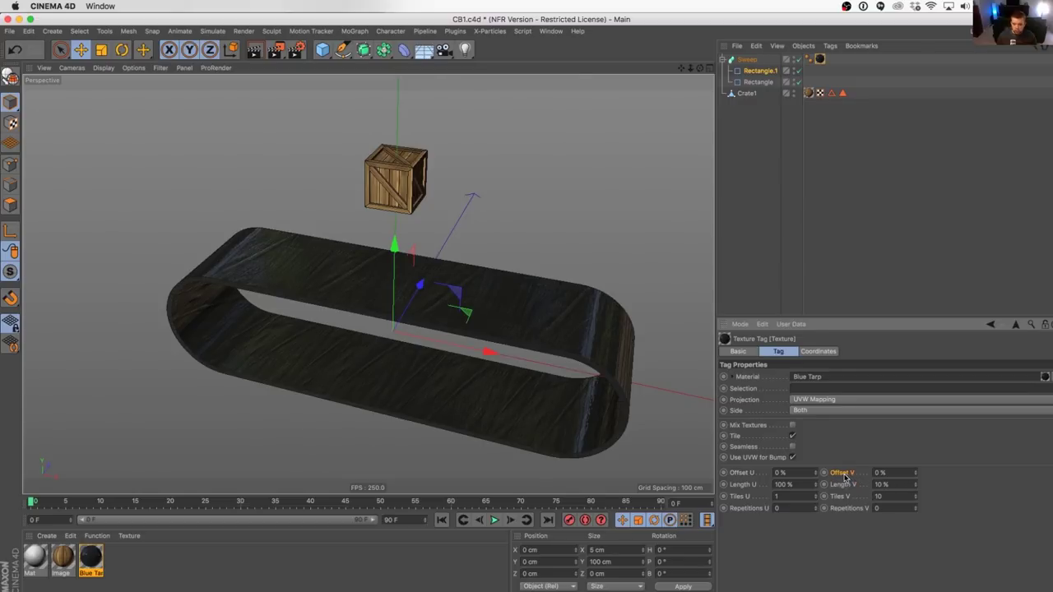
pyautogui.moveTo(915, 473)
pyautogui.mouseDown()
pyautogui.moveTo(915, 399)
pyautogui.moveTo(916, 474)
pyautogui.mouseUp()
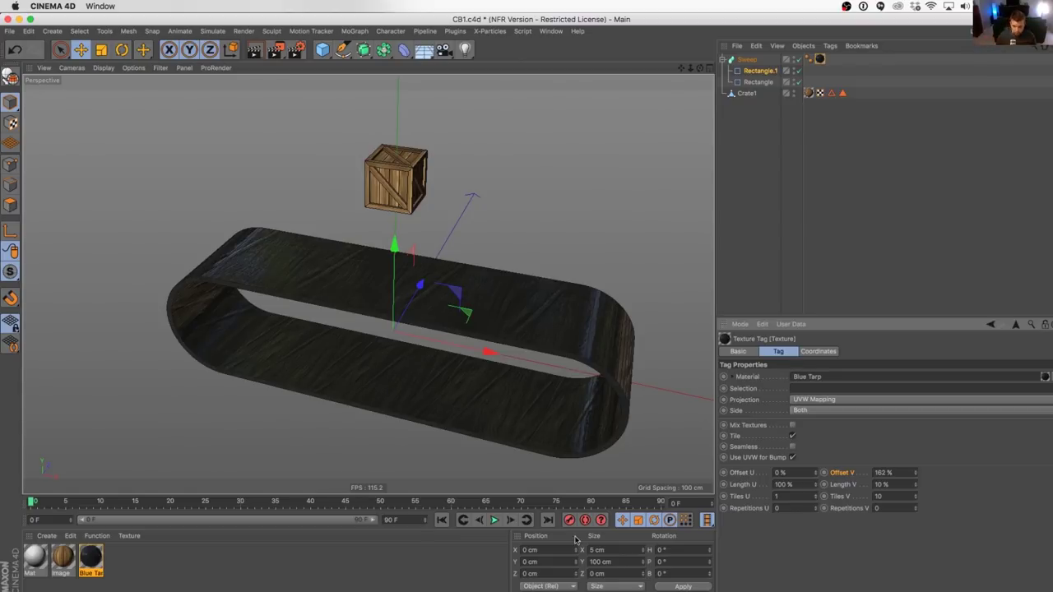
pyautogui.click(891, 472)
pyautogui.write('0')
pyautogui.press('Return')
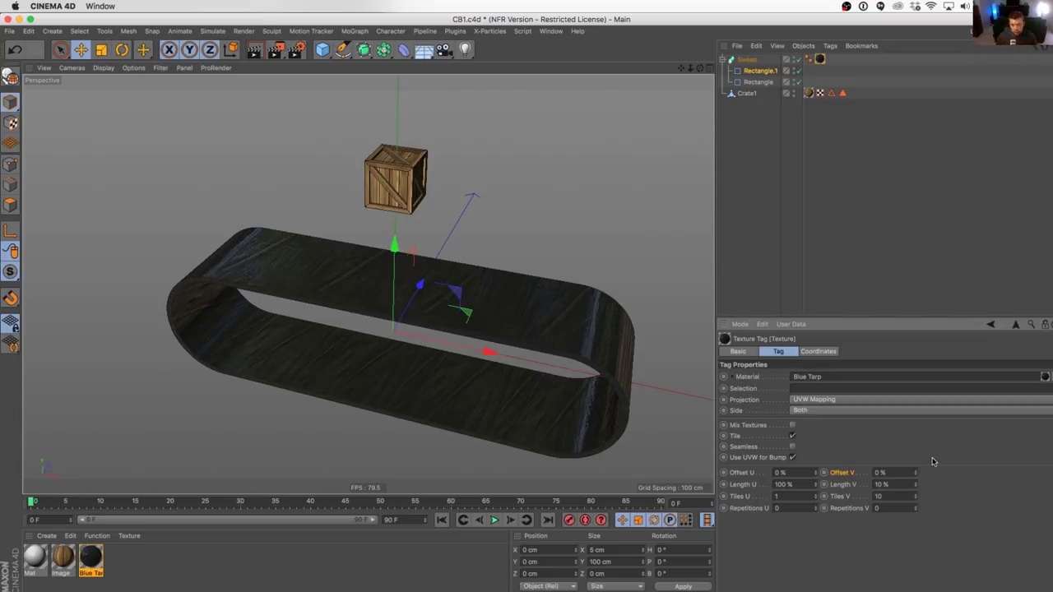
# Step: Set the project's default key interpolation to Linear
pyautogui.press('super+d')
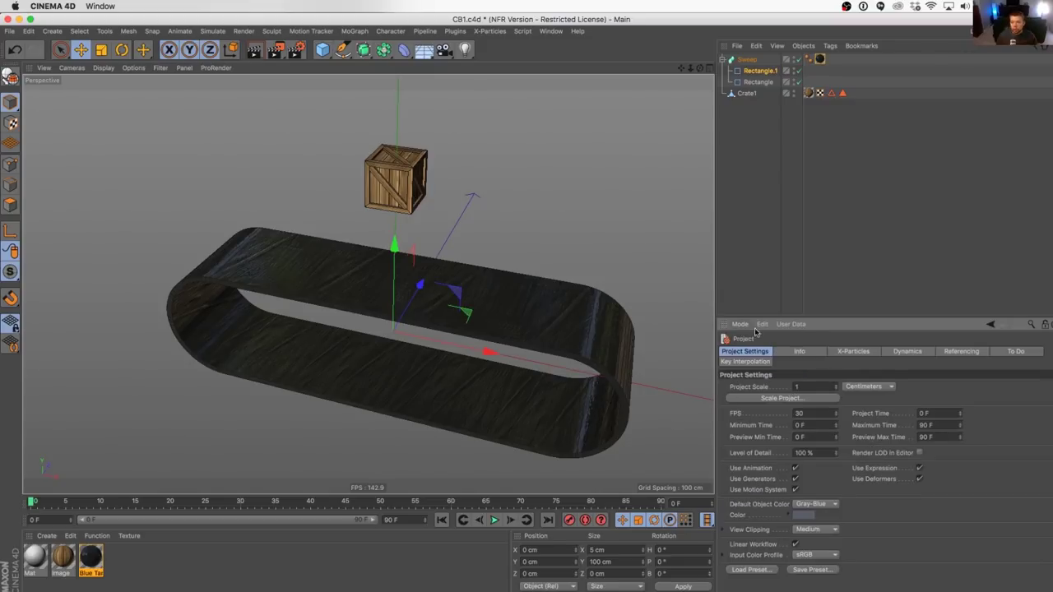
pyautogui.click(728, 362)
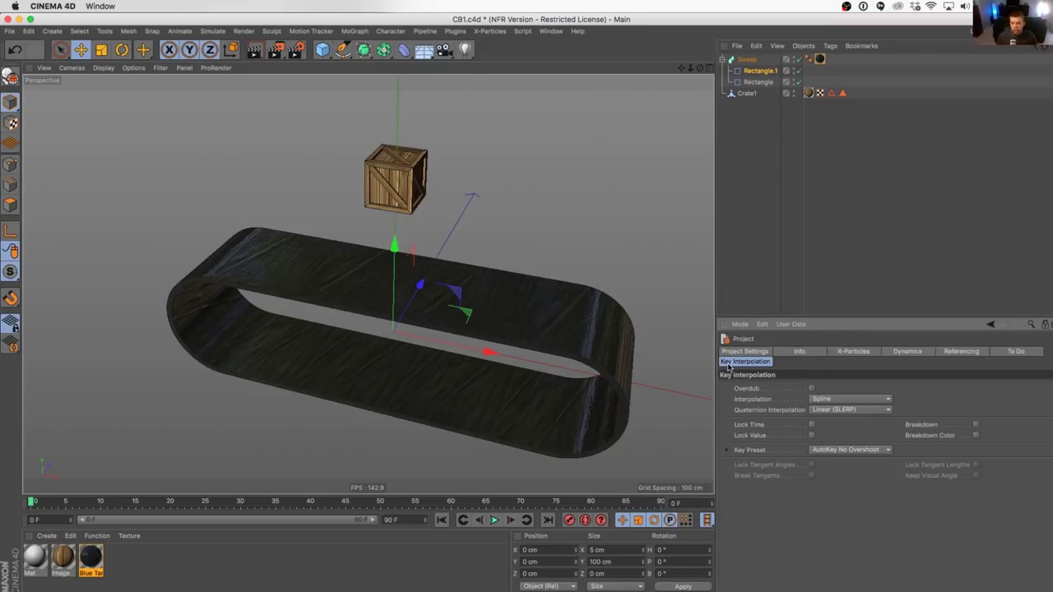
pyautogui.click(815, 400)
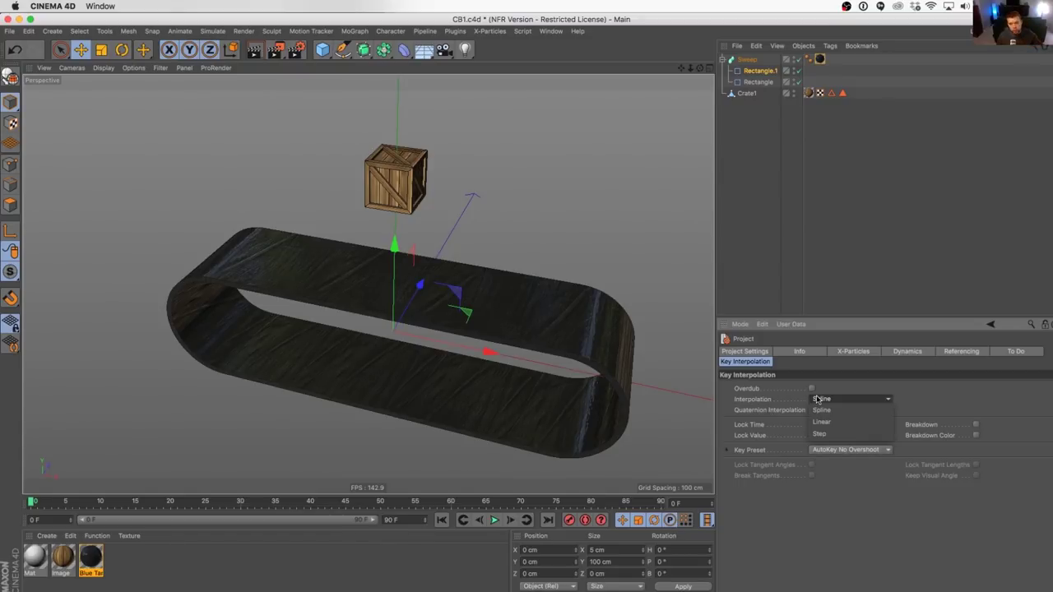
pyautogui.click(831, 422)
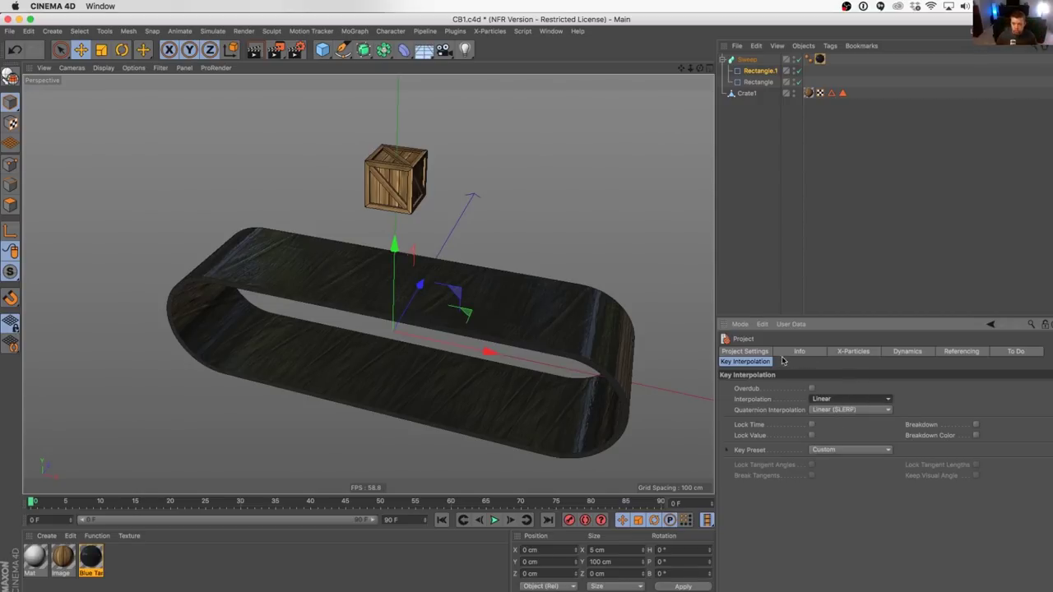
# Step: Keyframe the belt texture tag's Offset V at 0 % on the first frame and 100 % on frame 90
pyautogui.click(819, 60)
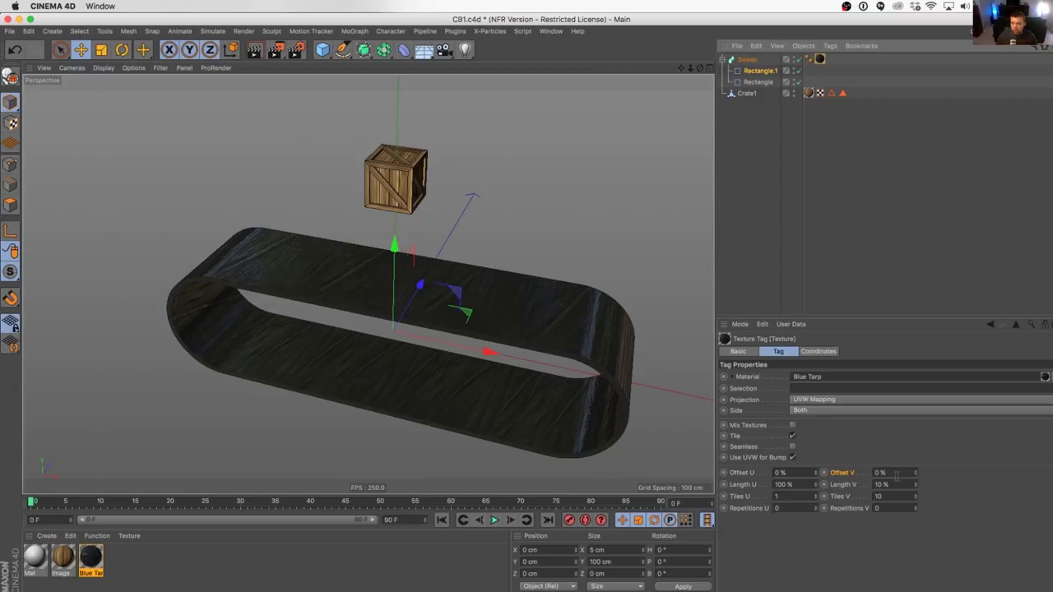
pyautogui.click(823, 473)
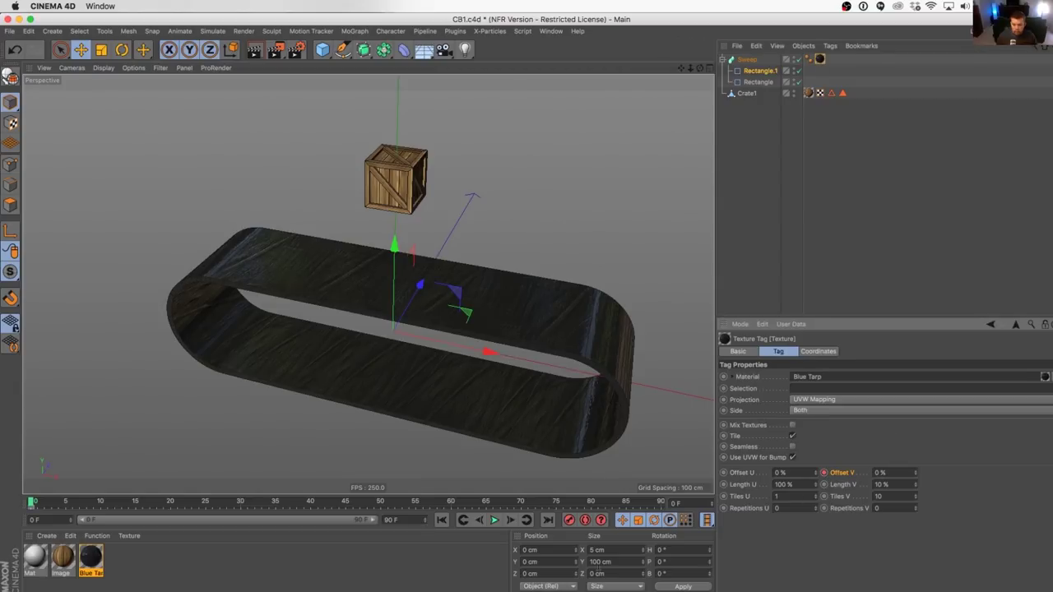
pyautogui.click(548, 521)
pyautogui.write('100')
pyautogui.press('Return')
# Step: Play the animation from the start, inspect the scrolling belt texture up close, and stop playback
pyautogui.click(442, 520)
pyautogui.click(495, 520)
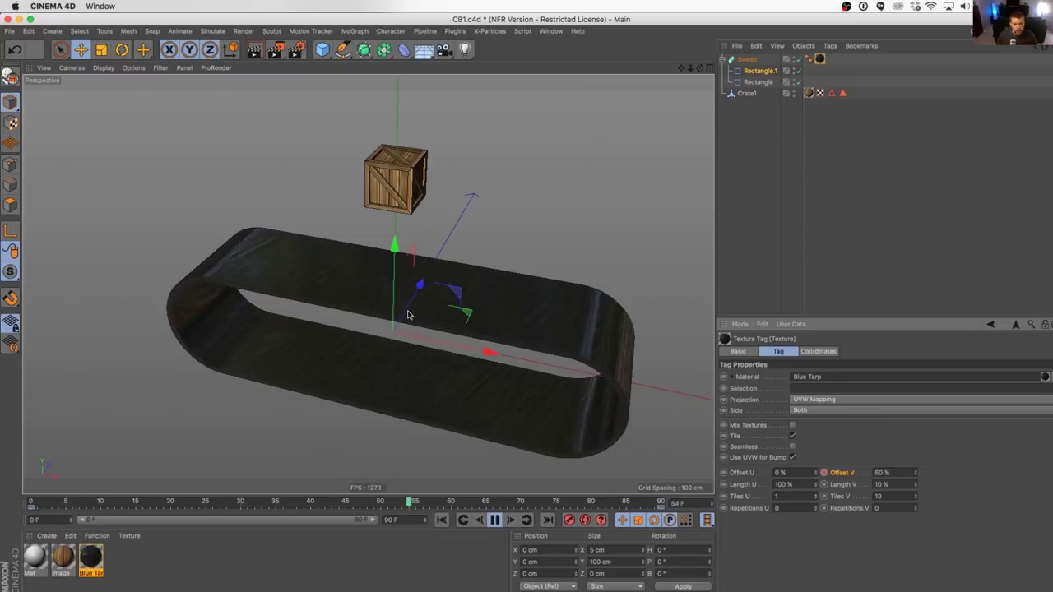
pyautogui.moveTo(410, 311)
pyautogui.keyDown('alt'); pyautogui.mouseDown()
pyautogui.moveTo(431, 343)
pyautogui.moveTo(425, 318)
pyautogui.mouseUp(); pyautogui.keyUp('alt')
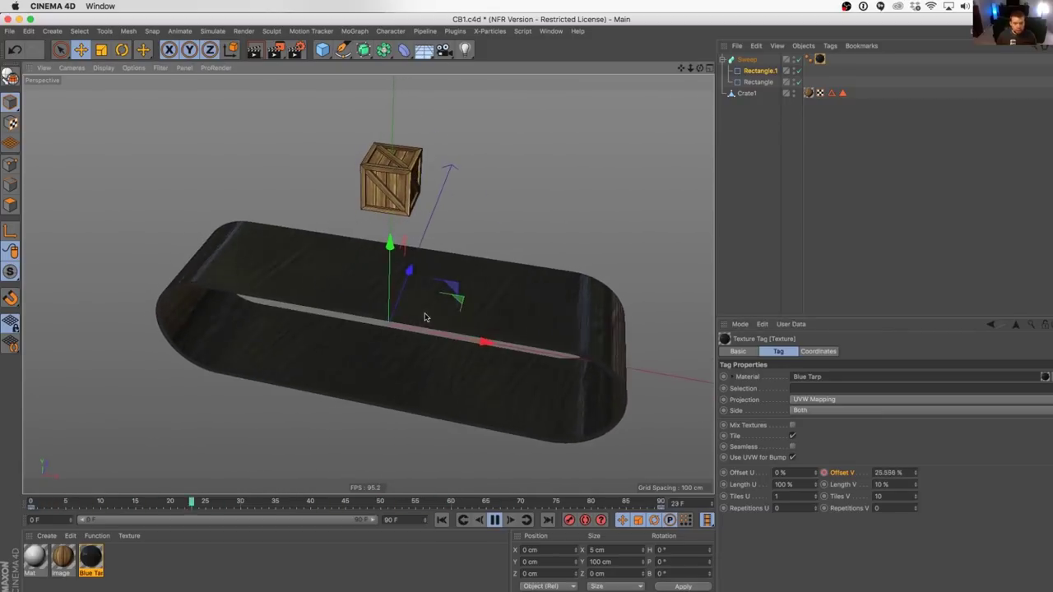
pyautogui.keyDown('alt'); pyautogui.moveTo(423, 313); pyautogui.dragTo(478, 290, button='right'); pyautogui.keyUp('alt')
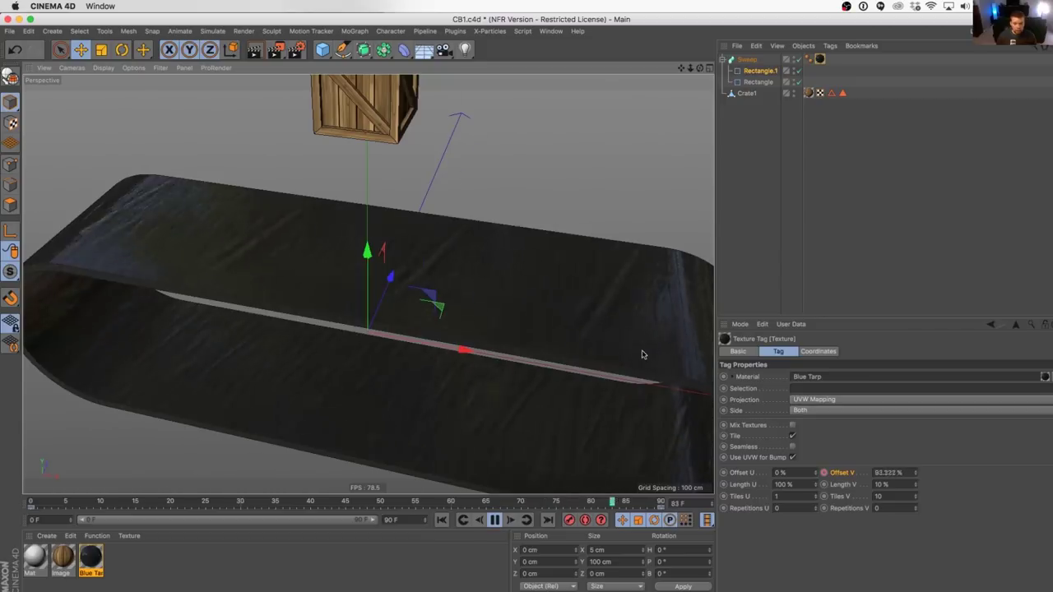
pyautogui.scroll(-5, 642, 355)
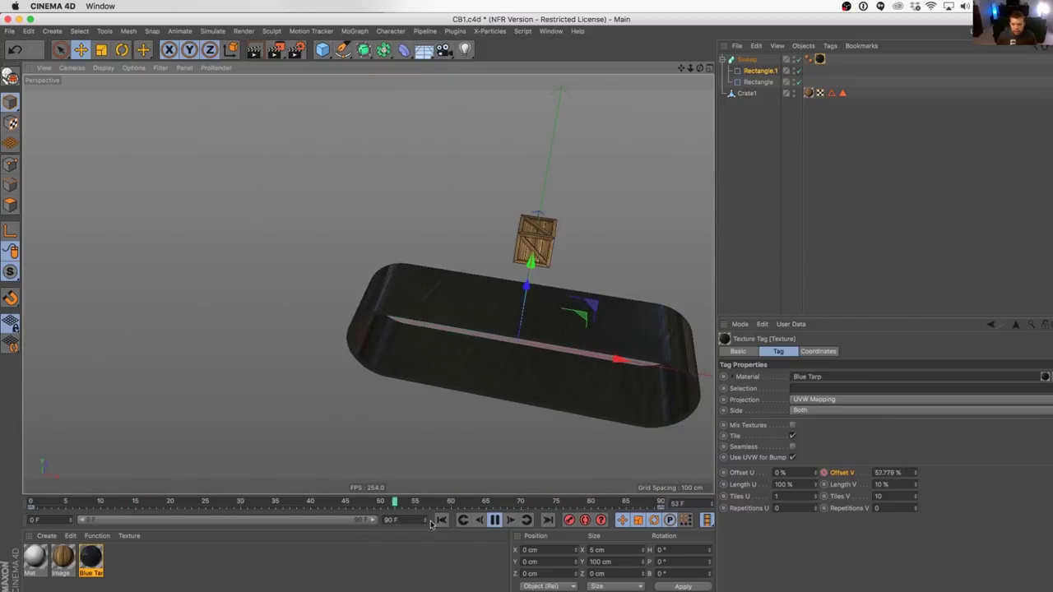
pyautogui.click(492, 521)
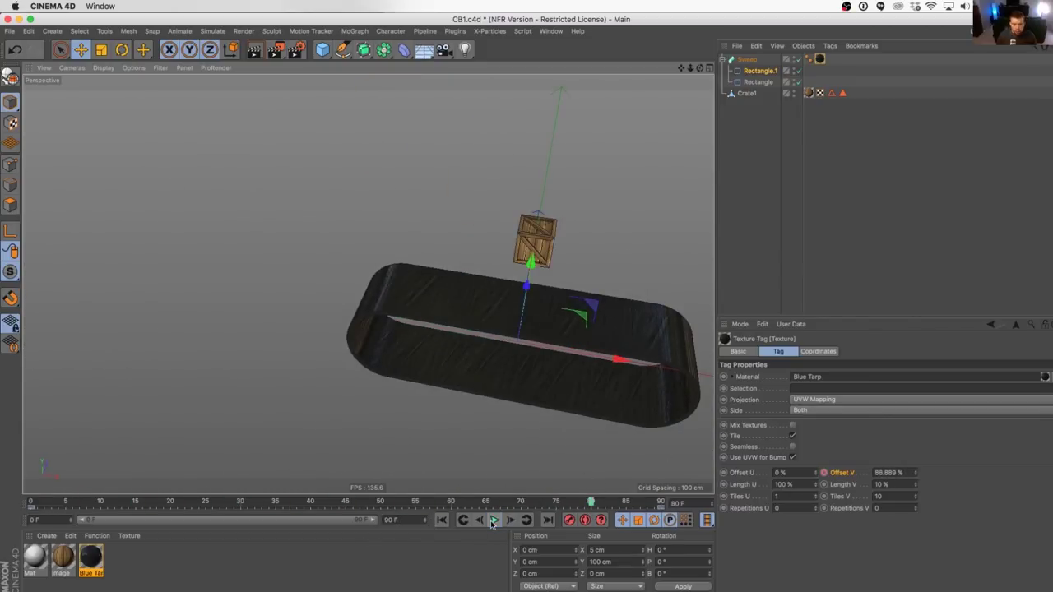
# Step: Extend the project's end time to 300 F and expand the preview range to cover all frames
pyautogui.click(661, 509)
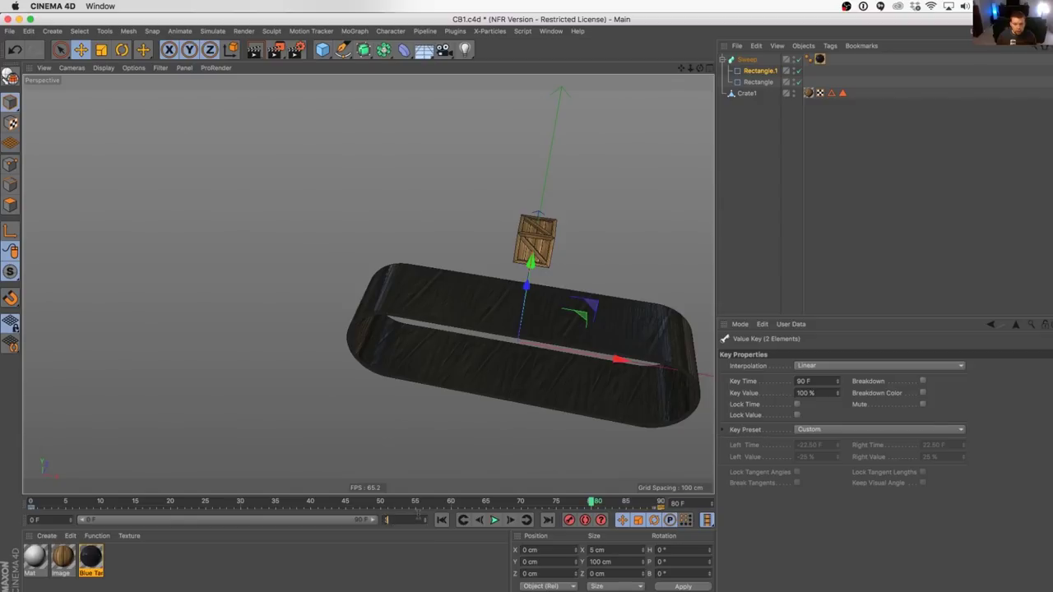
pyautogui.press('Return')
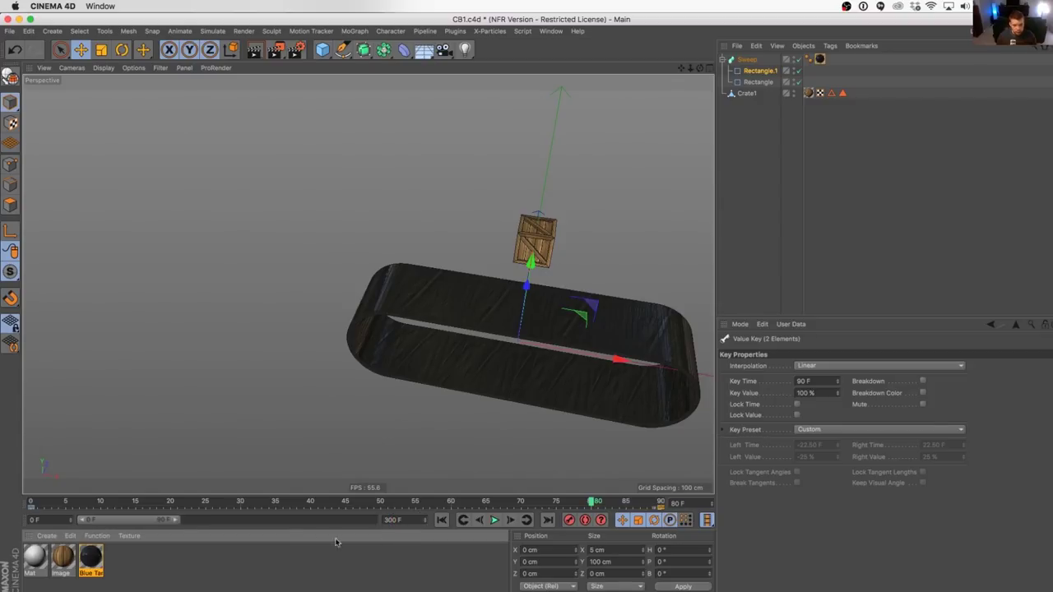
pyautogui.doubleClick(178, 527)
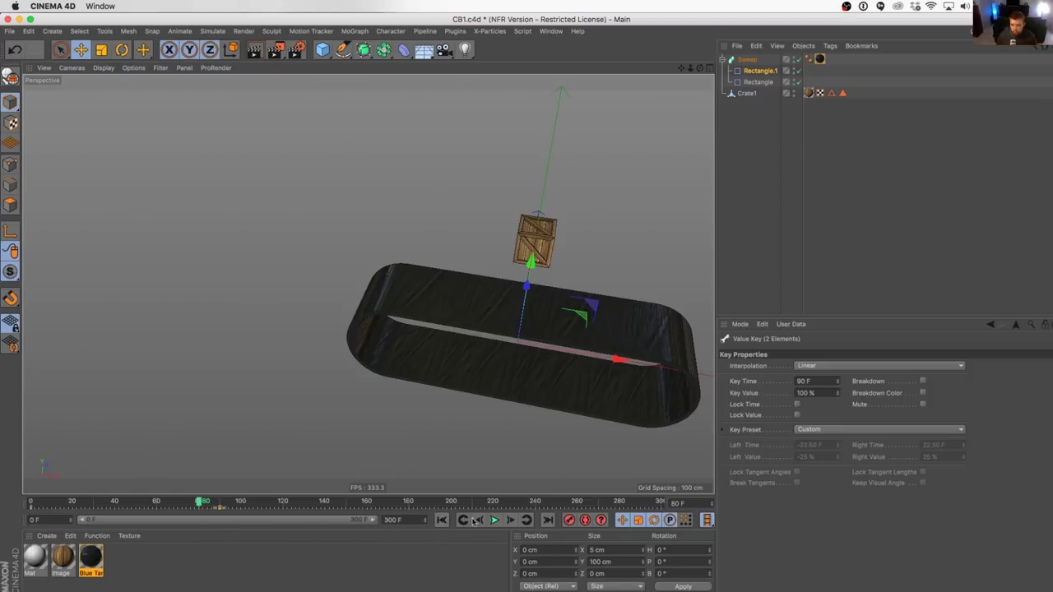
# Step: Move the last Offset V keyframe from frame 90 to exactly frame 300
pyautogui.keyDown('alt'); pyautogui.moveTo(636, 386); pyautogui.dragTo(535, 386); pyautogui.keyUp('alt')
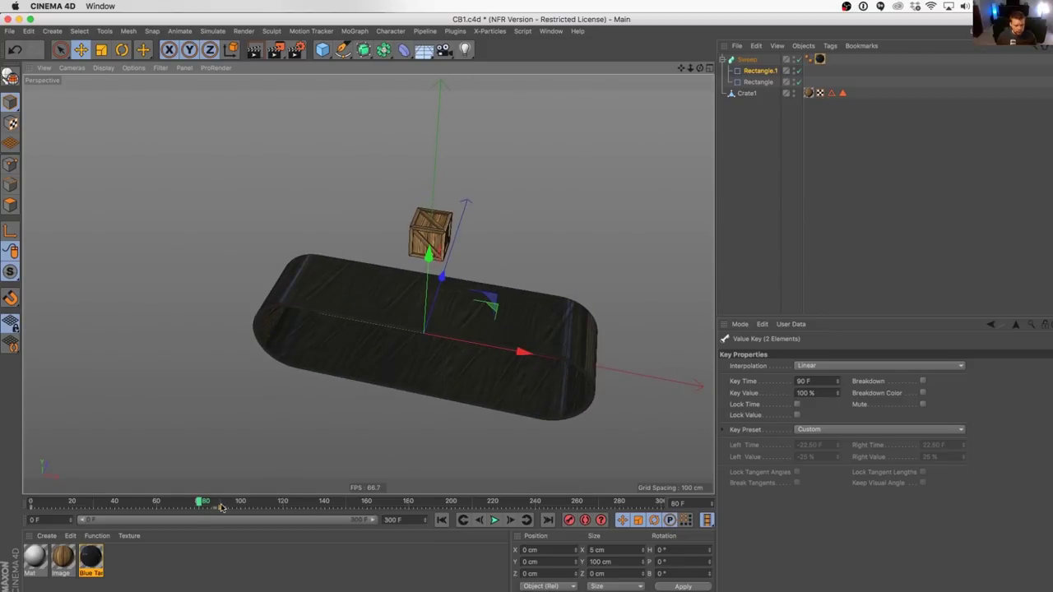
pyautogui.moveTo(219, 509); pyautogui.dragTo(658, 508)
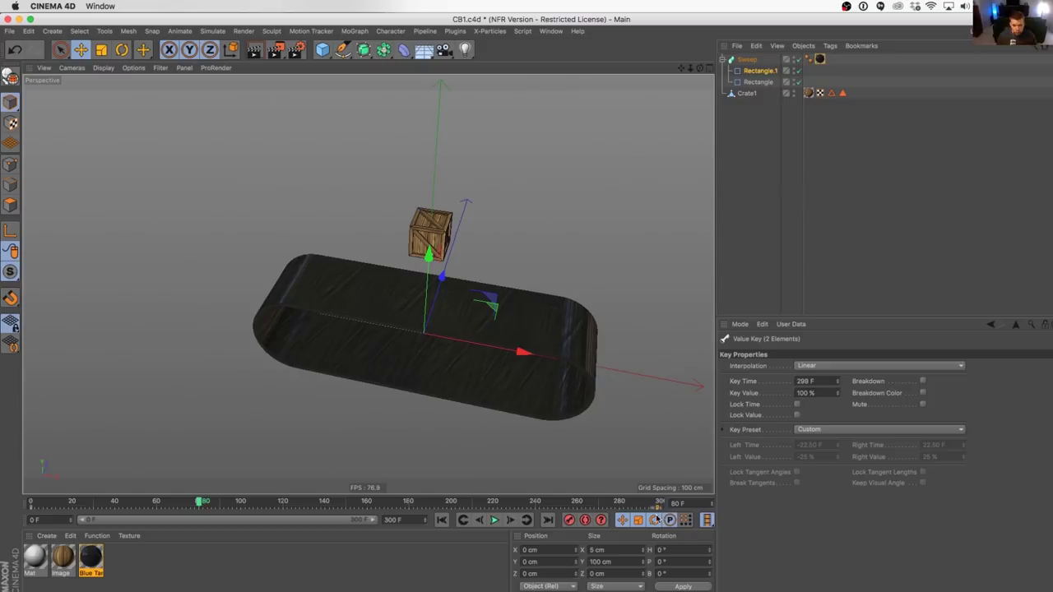
pyautogui.click(811, 381)
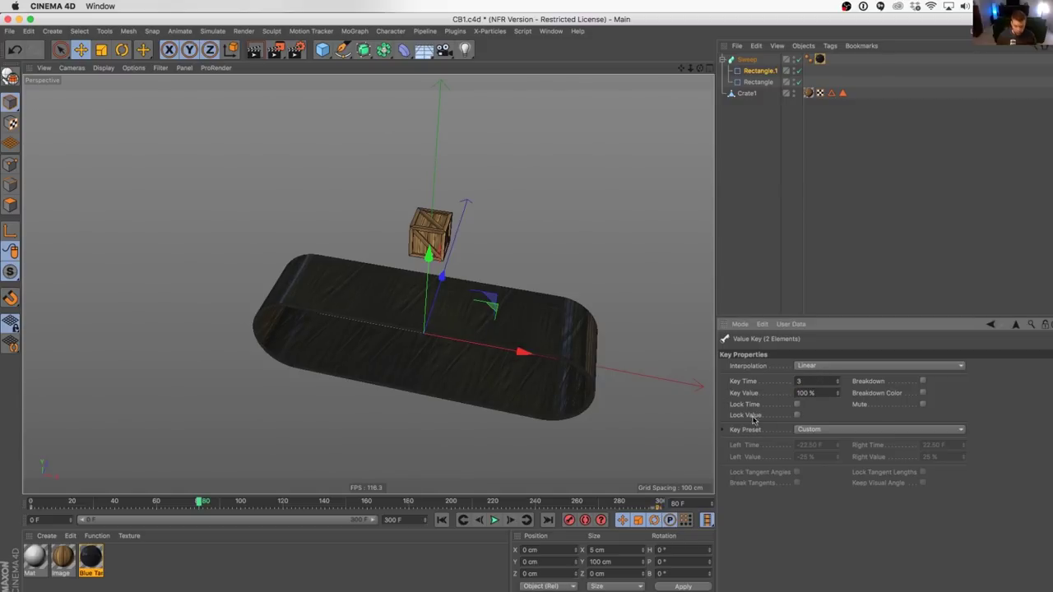
# Step: Play the belt animation from the start and reverse its direction by setting the end keyframe's value to -100 %
pyautogui.click(443, 521)
pyautogui.click(492, 521)
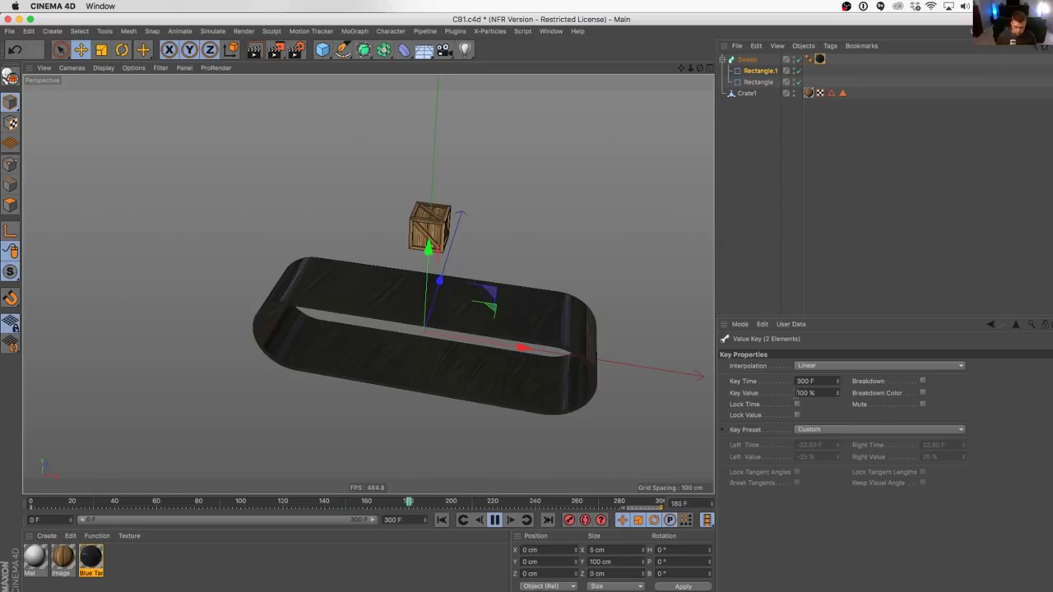
pyautogui.click(802, 393)
pyautogui.write('-')
pyautogui.press('Return')
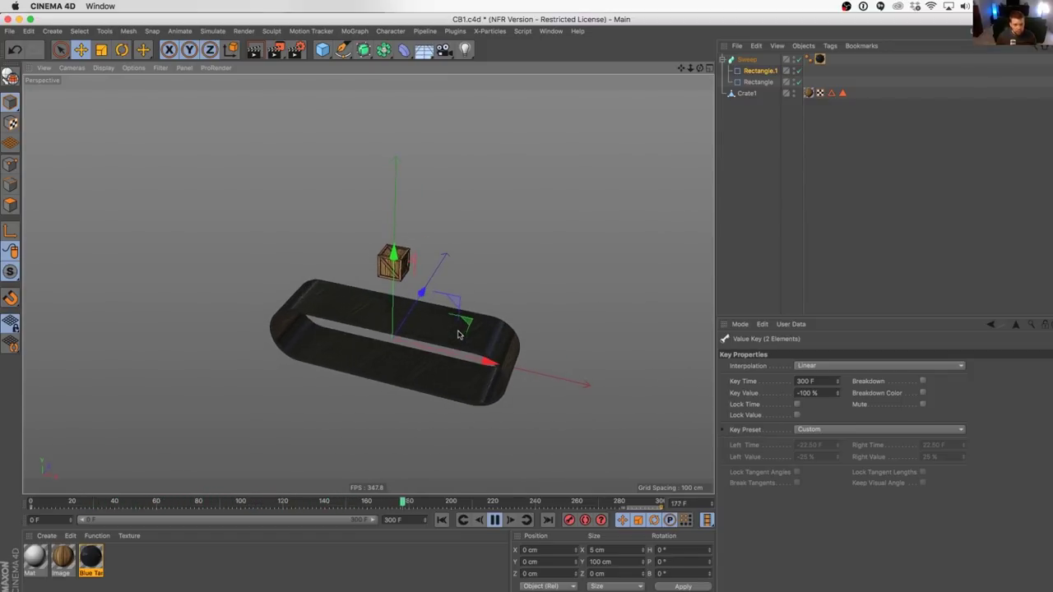
# Step: Add a cylinder inside the belt, orient it along -Z, and reduce its radius to about 47.5 cm
pyautogui.keyDown('alt'); pyautogui.moveTo(462, 334); pyautogui.dragTo(407, 273, button='middle'); pyautogui.keyUp('alt')
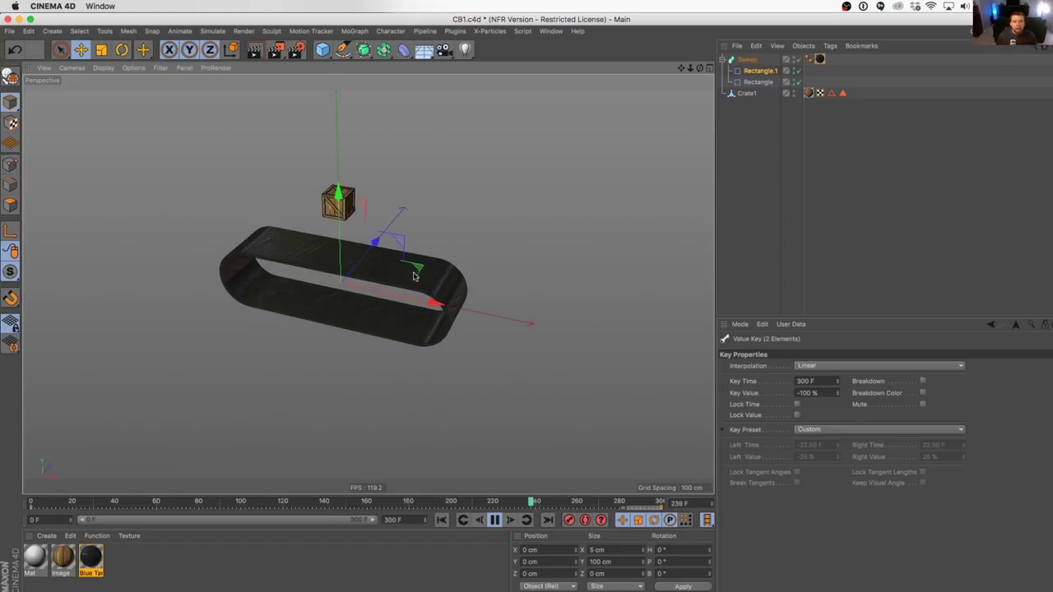
pyautogui.moveTo(321, 51); pyautogui.dragTo(548, 64)
pyautogui.scroll(2, 798, 427)
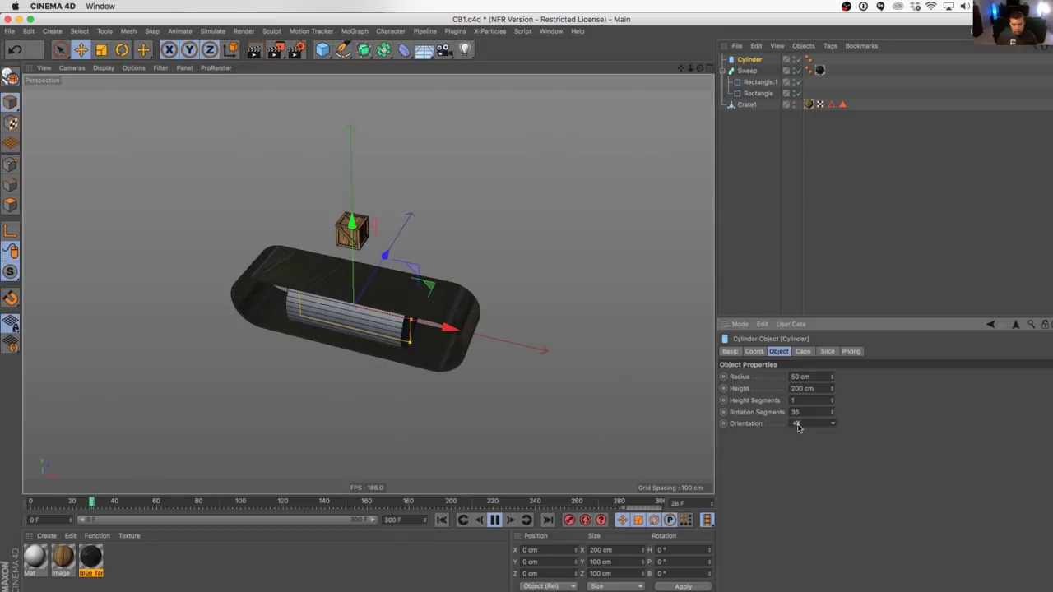
pyautogui.click(797, 425)
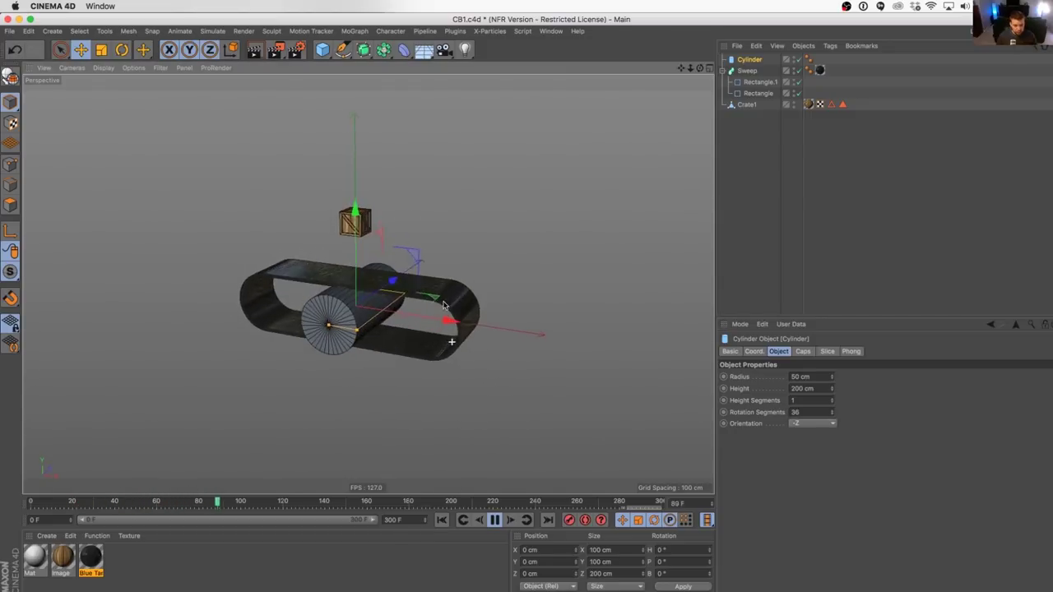
pyautogui.moveTo(362, 338); pyautogui.dragTo(355, 337)
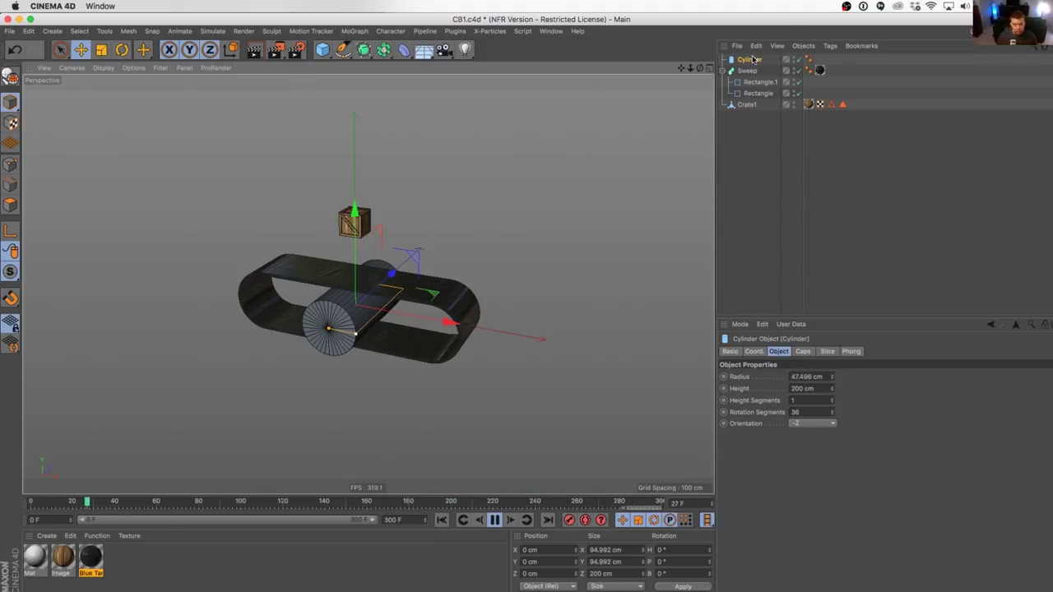
# Step: Nest a copy of the cylinder under the original and resize it to about 27 cm radius and 309 cm height
pyautogui.moveTo(750, 60); pyautogui.dragTo(755, 61)
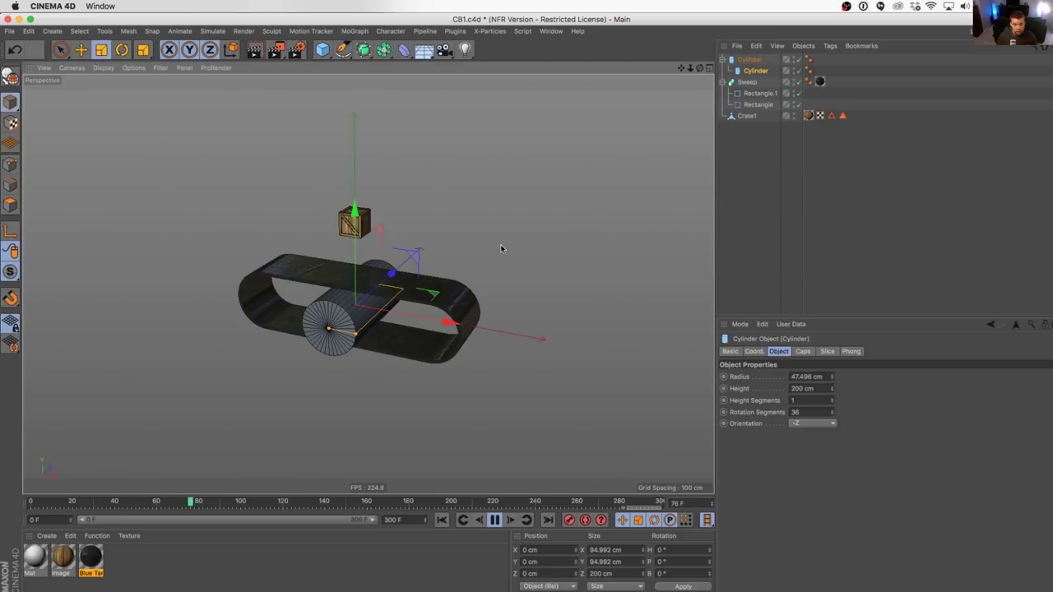
pyautogui.press('t')
pyautogui.moveTo(327, 329)
pyautogui.mouseDown()
pyautogui.moveTo(279, 369)
pyautogui.moveTo(315, 340)
pyautogui.moveTo(342, 352)
pyautogui.moveTo(327, 344)
pyautogui.mouseUp()
# Step: Duplicate the nested cylinder, turn it crosswise along X, move it to about Z -126 cm, and shrink its diameter to about 32 cm
pyautogui.keyDown('ctrl'); pyautogui.moveTo(759, 71); pyautogui.dragTo(757, 68); pyautogui.keyUp('ctrl')
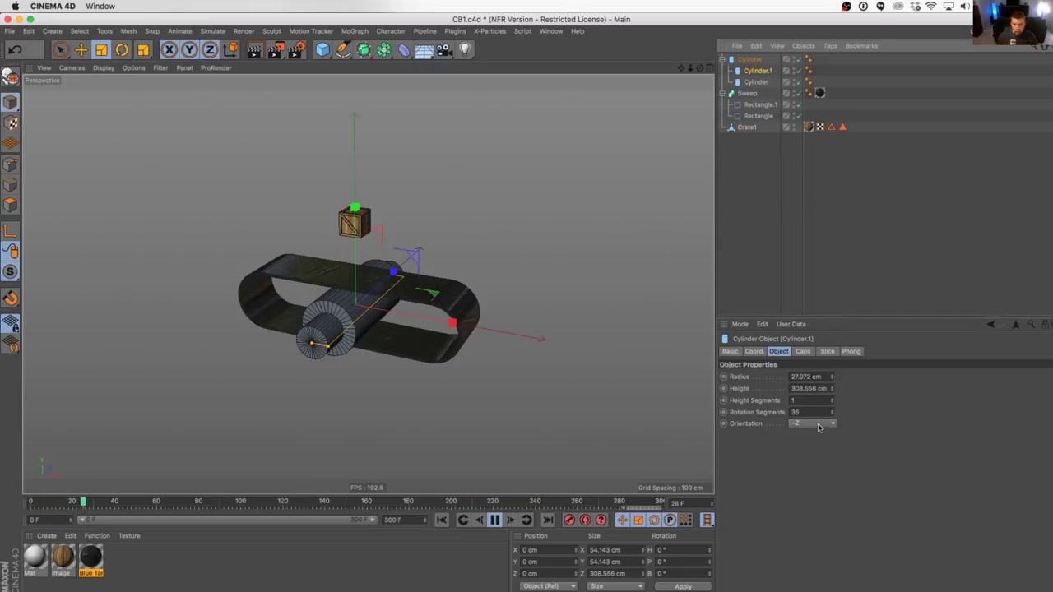
pyautogui.scroll(5, 820, 427)
pyautogui.press('e')
pyautogui.moveTo(393, 278); pyautogui.dragTo(362, 309)
pyautogui.press('t')
pyautogui.moveTo(510, 294); pyautogui.dragTo(346, 347)
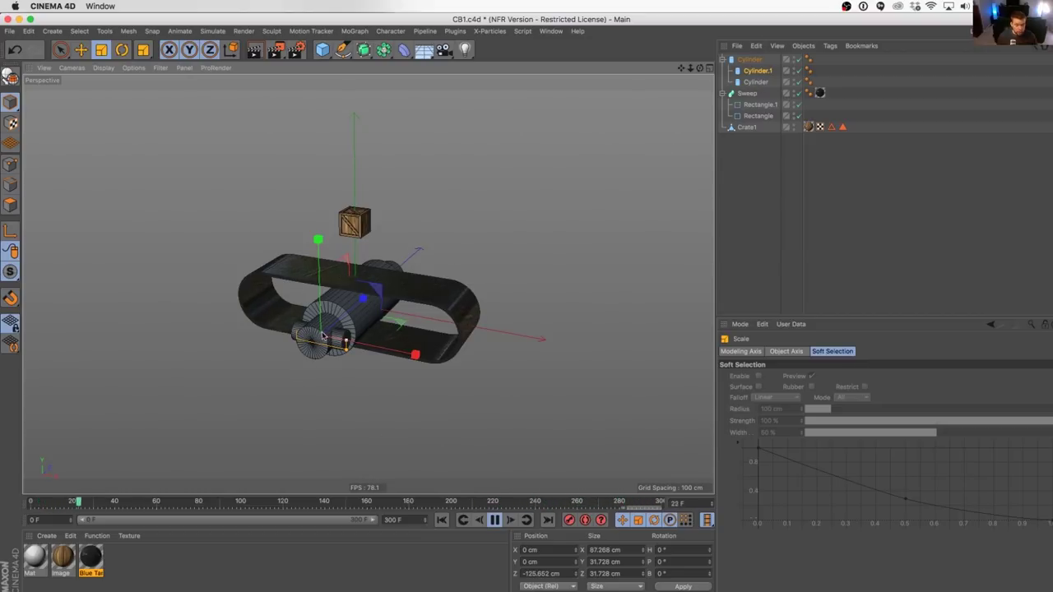
# Step: Test rotating the parent cylinder with its nested pieces, stop playback, and undo the trial rotations
pyautogui.click(748, 59)
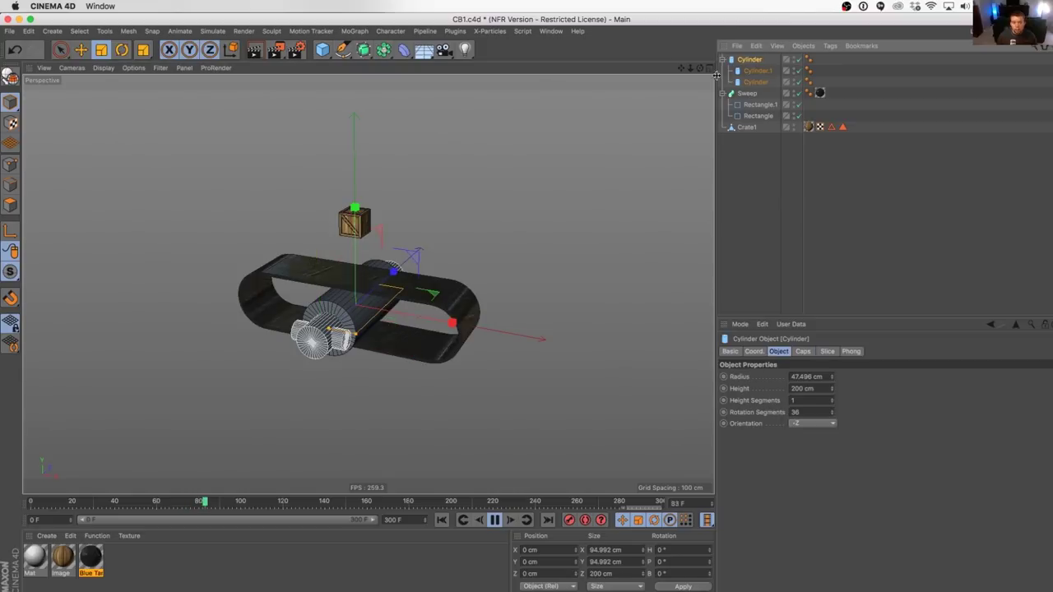
pyautogui.press('r')
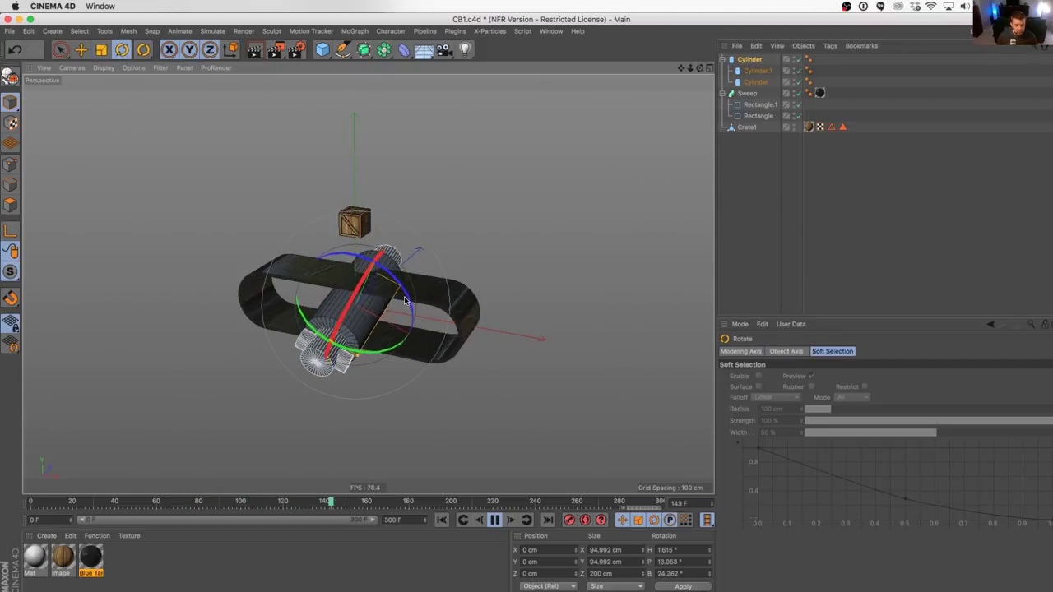
pyautogui.moveTo(387, 265); pyautogui.dragTo(461, 329)
pyautogui.press('super+z')
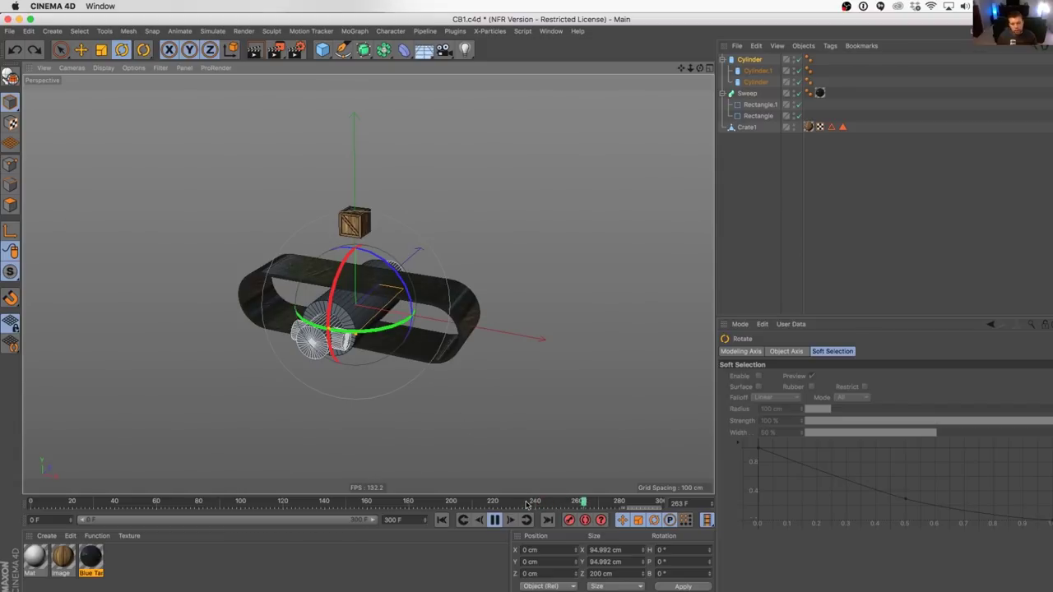
pyautogui.click(492, 521)
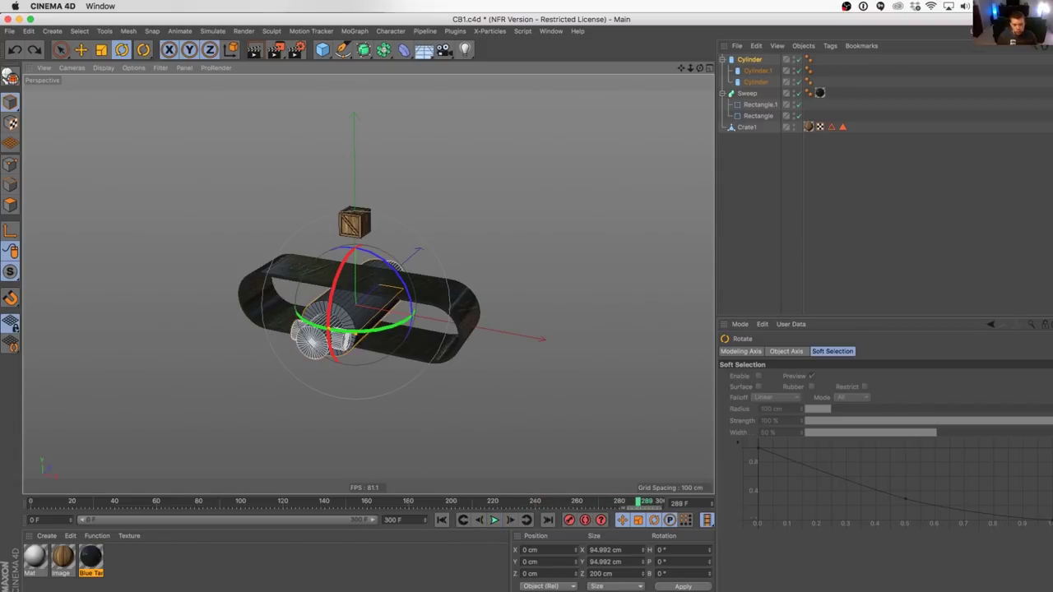
pyautogui.moveTo(378, 265); pyautogui.dragTo(399, 271)
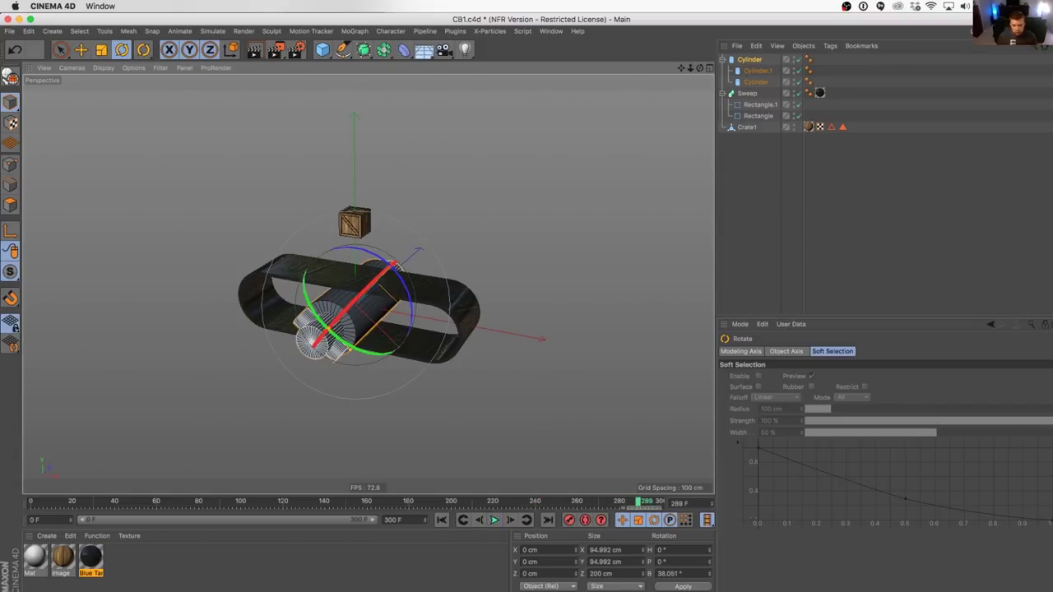
pyautogui.hotkey('ctrl', 'z')
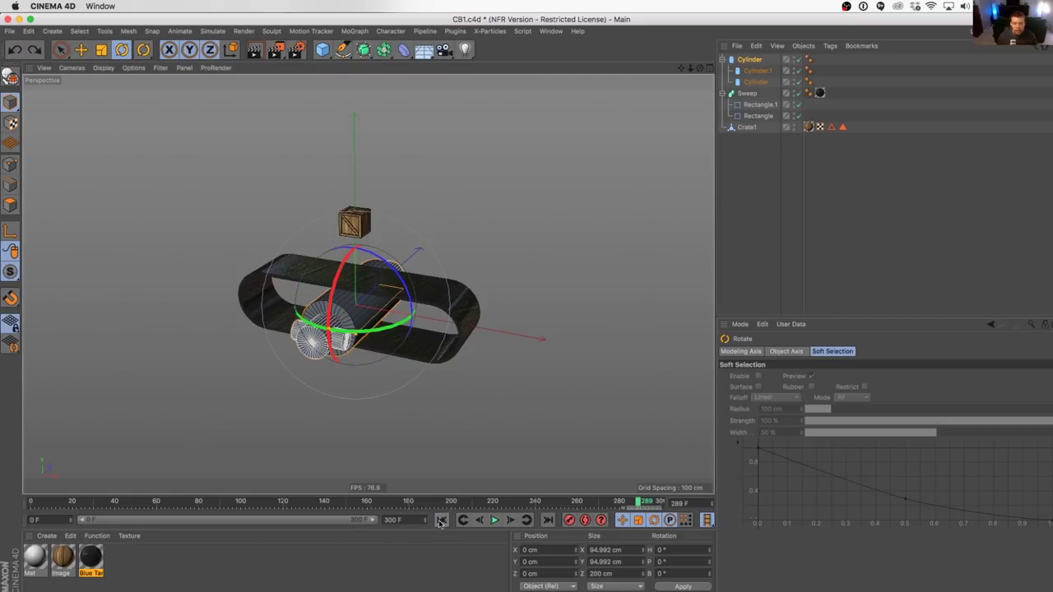
# Step: Keyframe the parent cylinder's bank rotation from 0° at frame 0 to 360° at frame 300, and return to the start
pyautogui.click(442, 520)
pyautogui.click(750, 61)
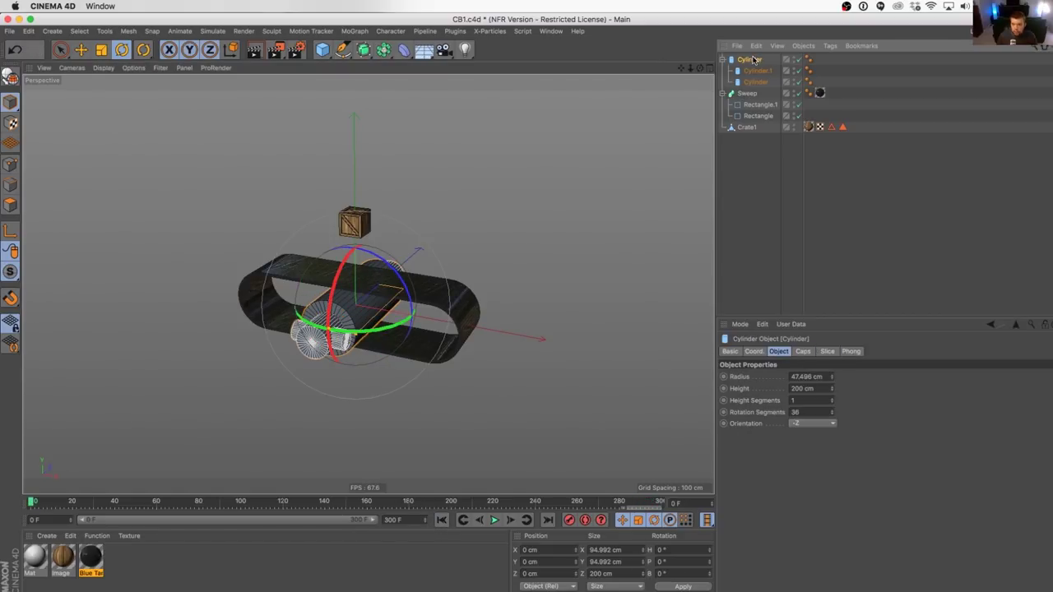
pyautogui.click(754, 351)
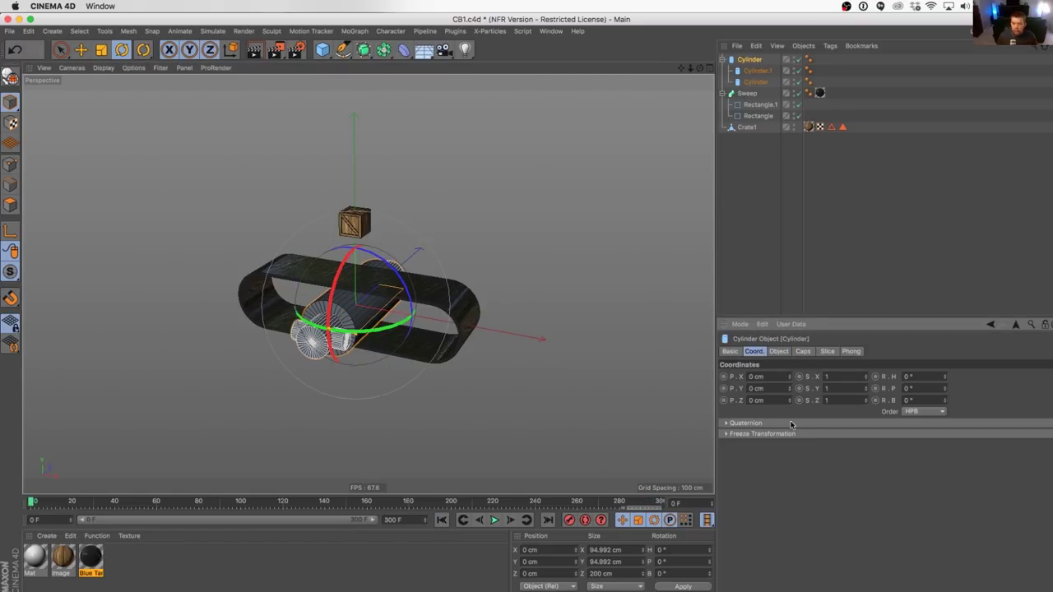
pyautogui.click(876, 401)
pyautogui.click(548, 519)
pyautogui.moveTo(944, 400); pyautogui.dragTo(1030, 401)
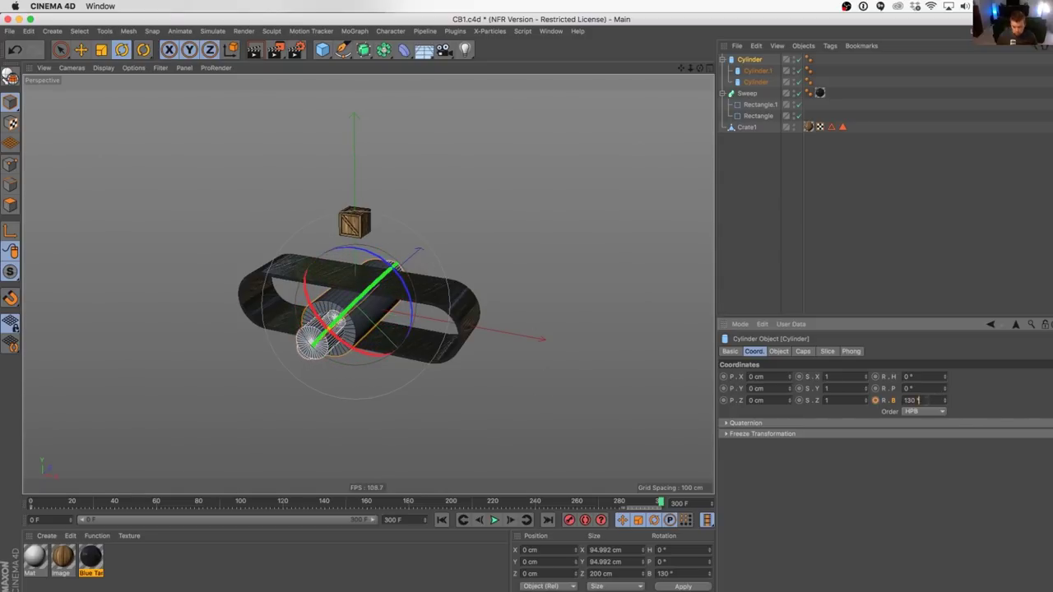
pyautogui.press('Return')
pyautogui.write('360')
pyautogui.press('Return')
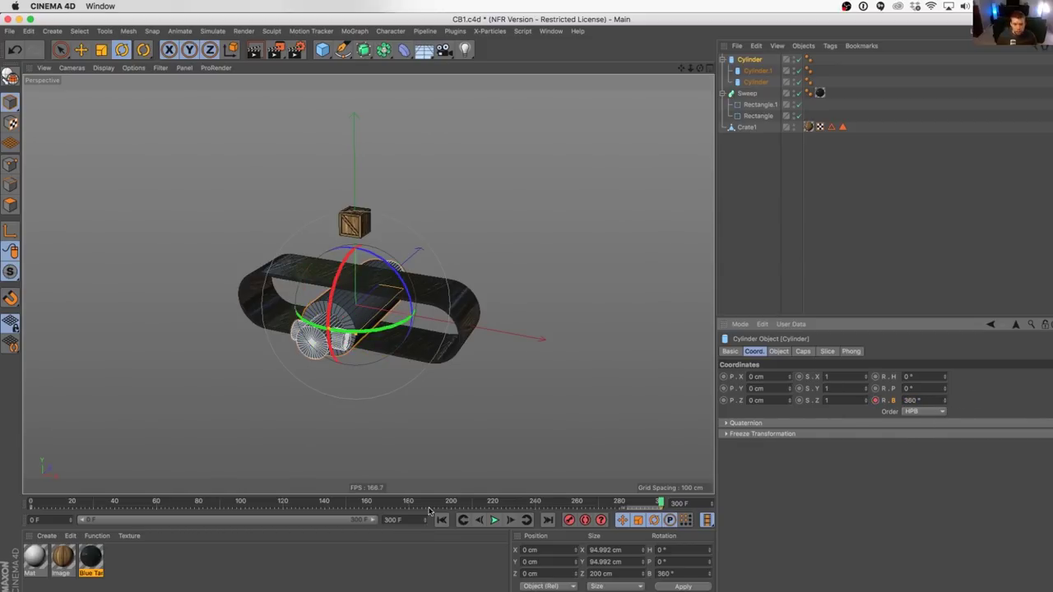
pyautogui.click(441, 520)
# Step: Group the cylinder hierarchy under a null and move the null along X to about 149.7 cm, at the belt's end
pyautogui.press('e')
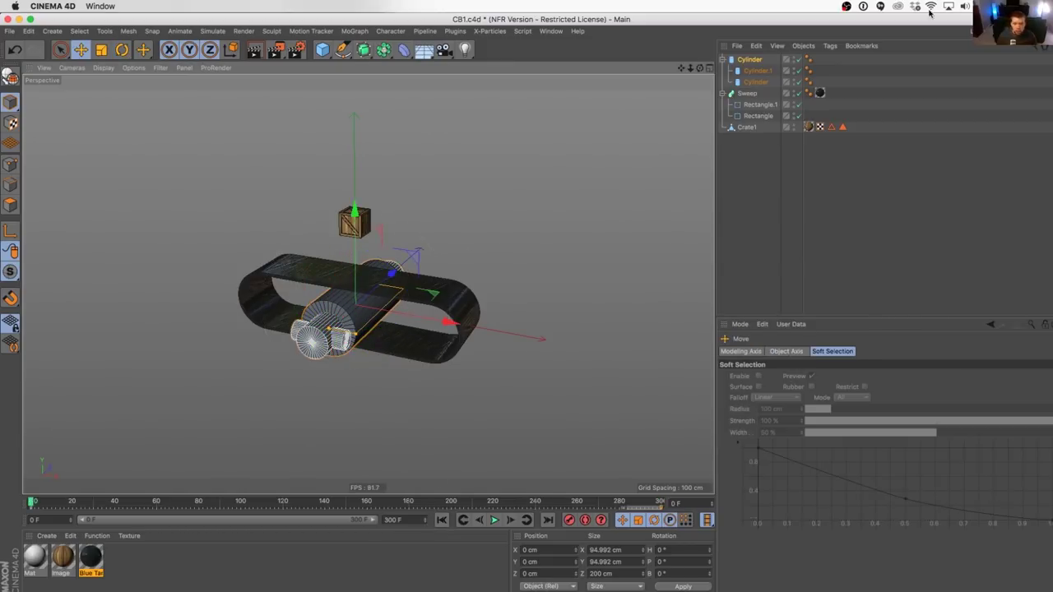
pyautogui.click(750, 61)
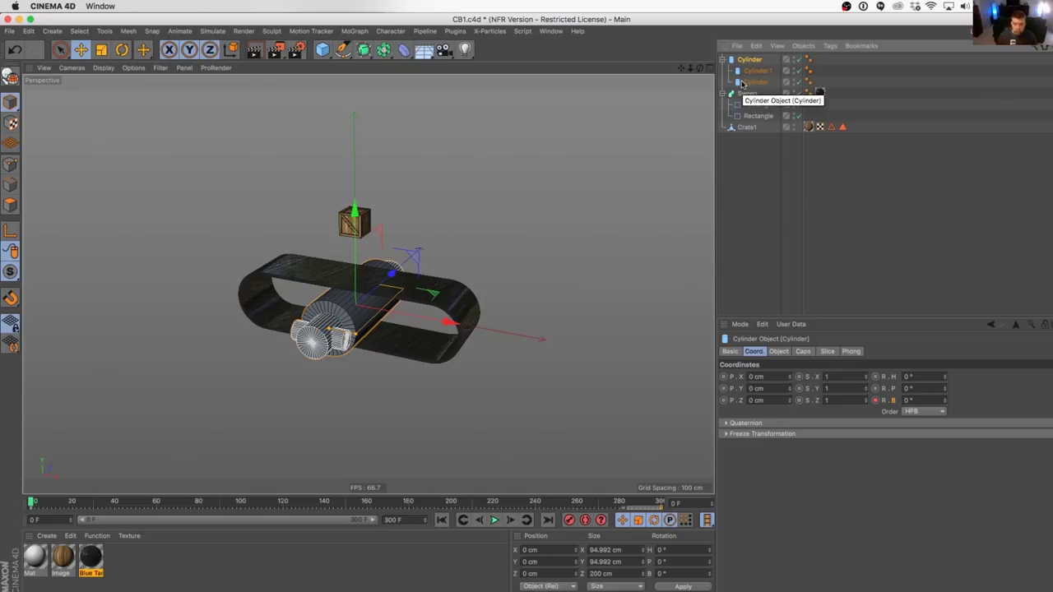
pyautogui.hotkey('alt', 'g')
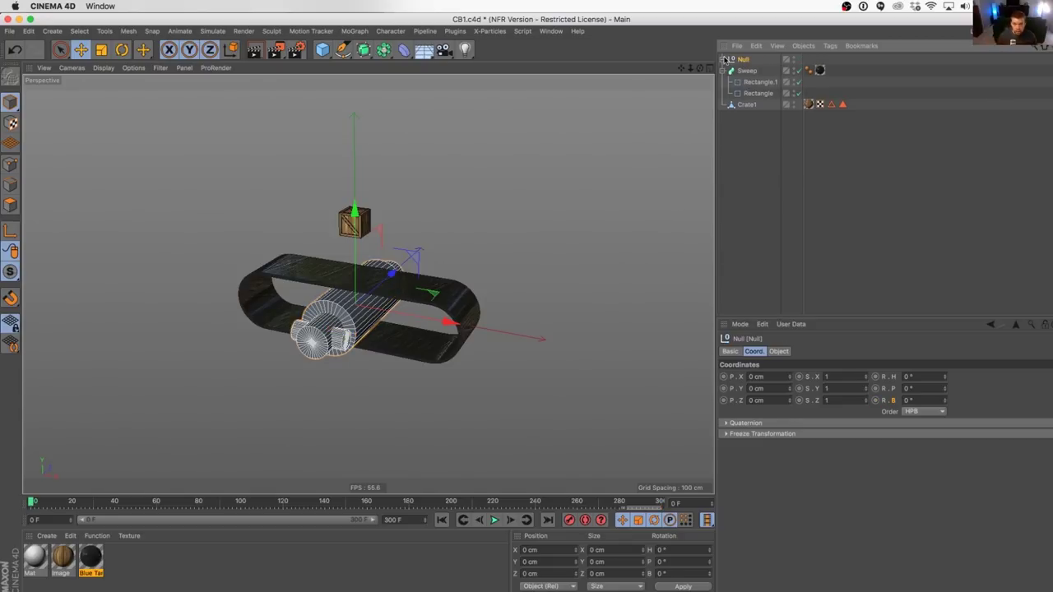
pyautogui.click(724, 60)
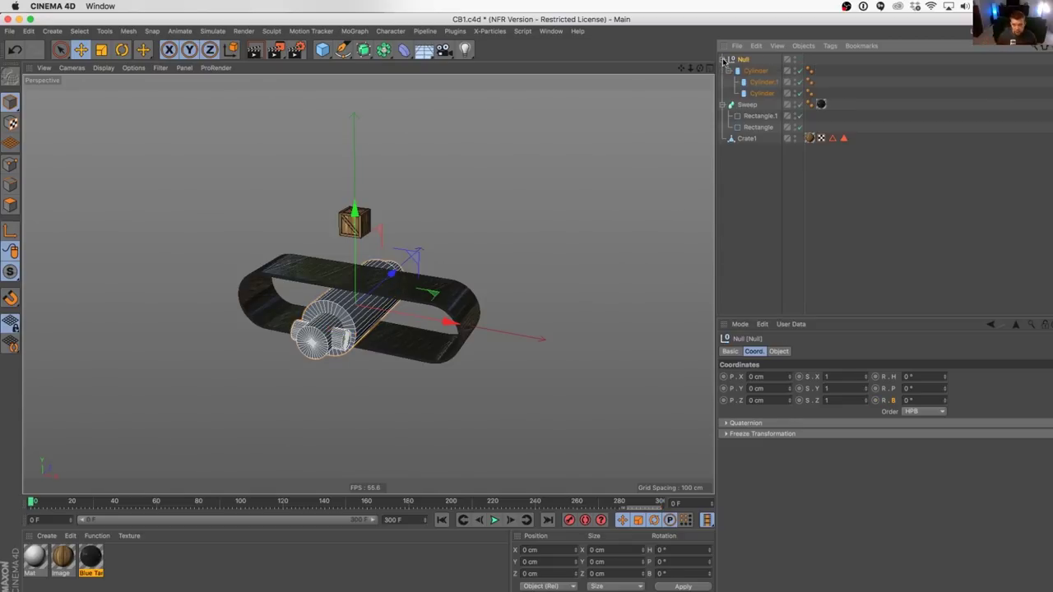
pyautogui.click(754, 72)
pyautogui.moveTo(445, 322); pyautogui.dragTo(532, 352)
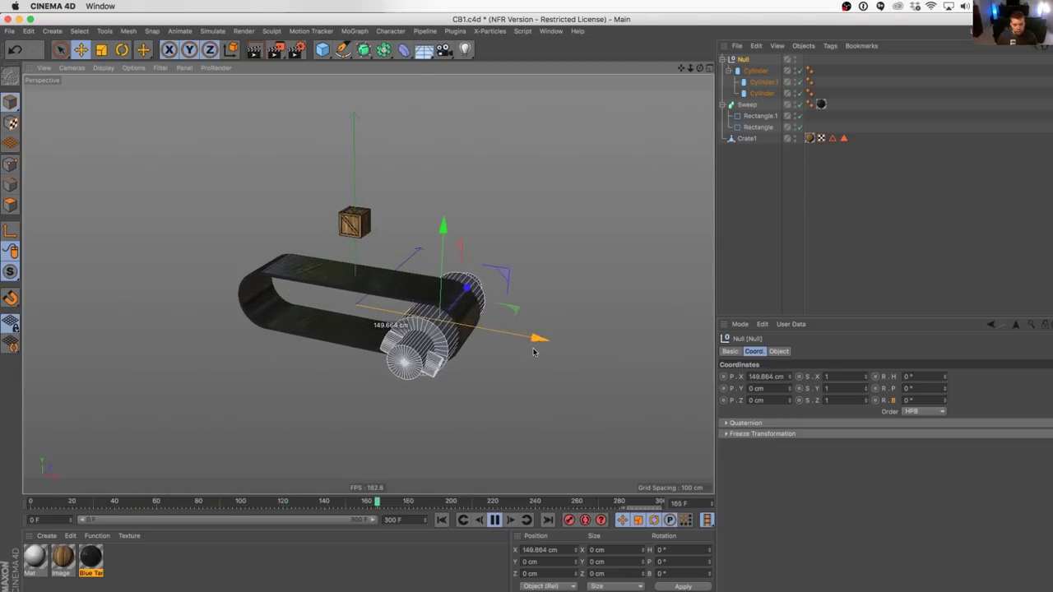
# Step: Check the interpolation of the parent cylinder's rotation keys, and rename that cylinder to CylinderRot
pyautogui.keyDown('alt'); pyautogui.moveTo(444, 322); pyautogui.dragTo(563, 290, button='right'); pyautogui.keyUp('alt')
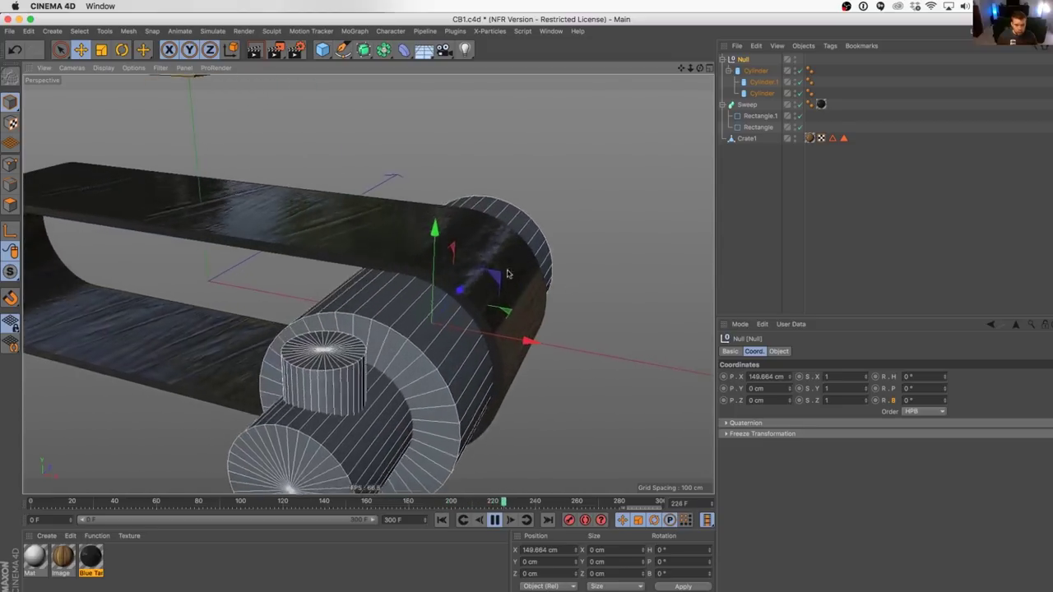
pyautogui.keyDown('alt'); pyautogui.moveTo(494, 271); pyautogui.dragTo(512, 309); pyautogui.keyUp('alt')
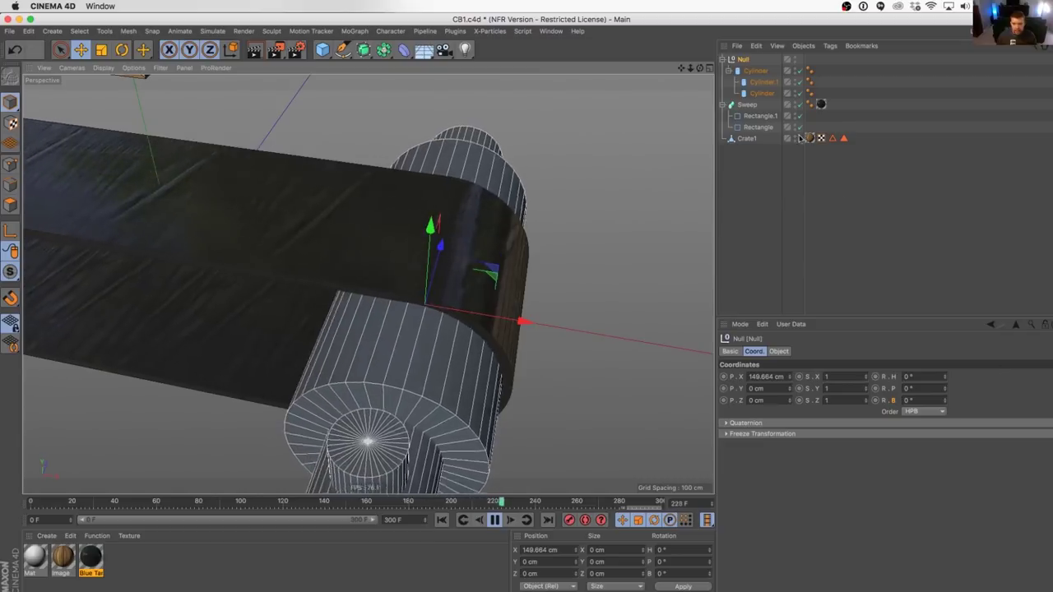
pyautogui.click(757, 71)
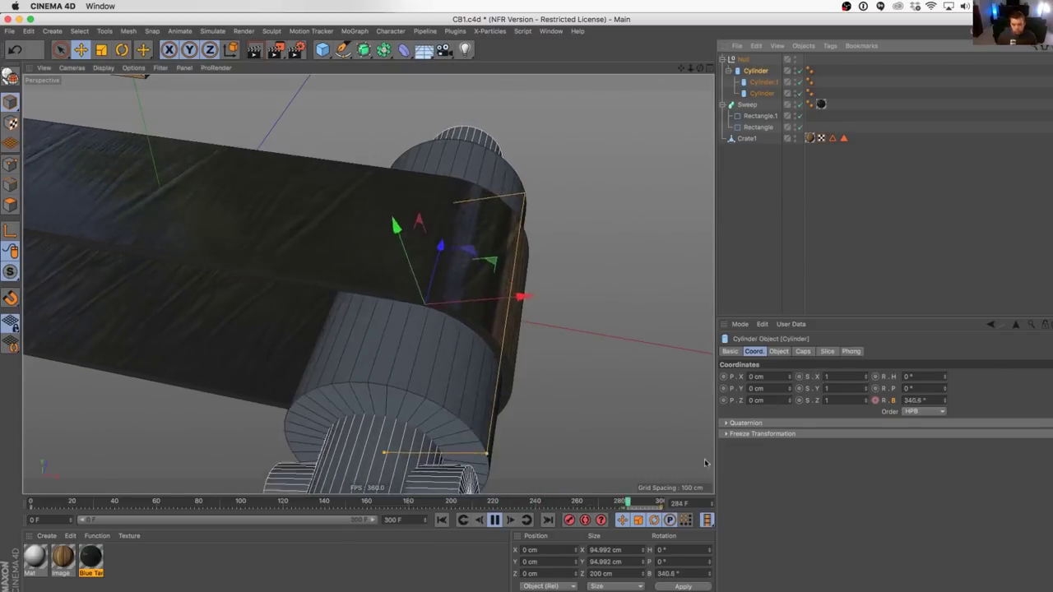
pyautogui.moveTo(612, 510); pyautogui.dragTo(663, 511)
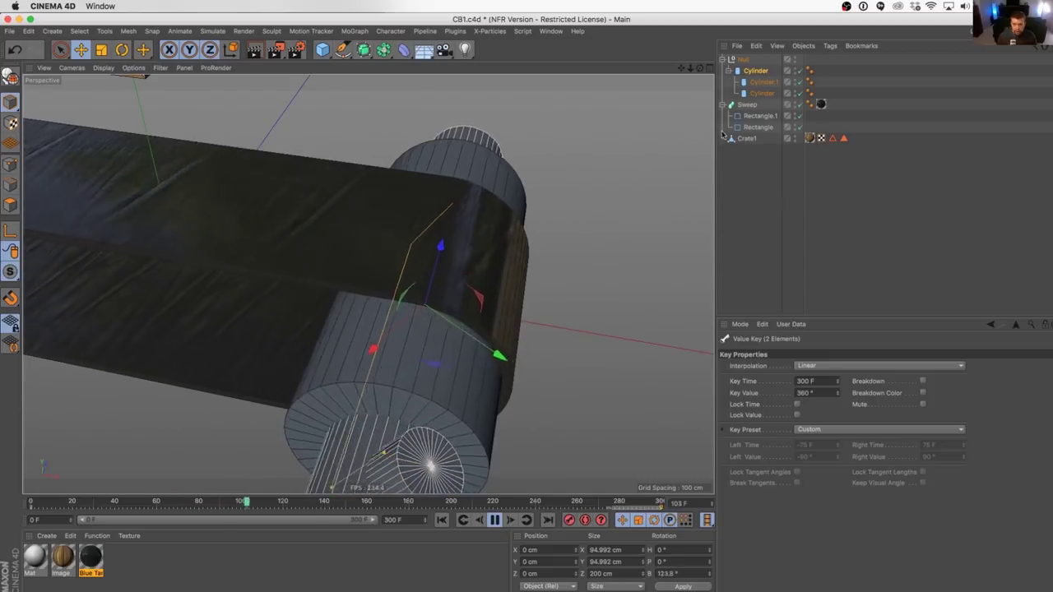
pyautogui.click(757, 70)
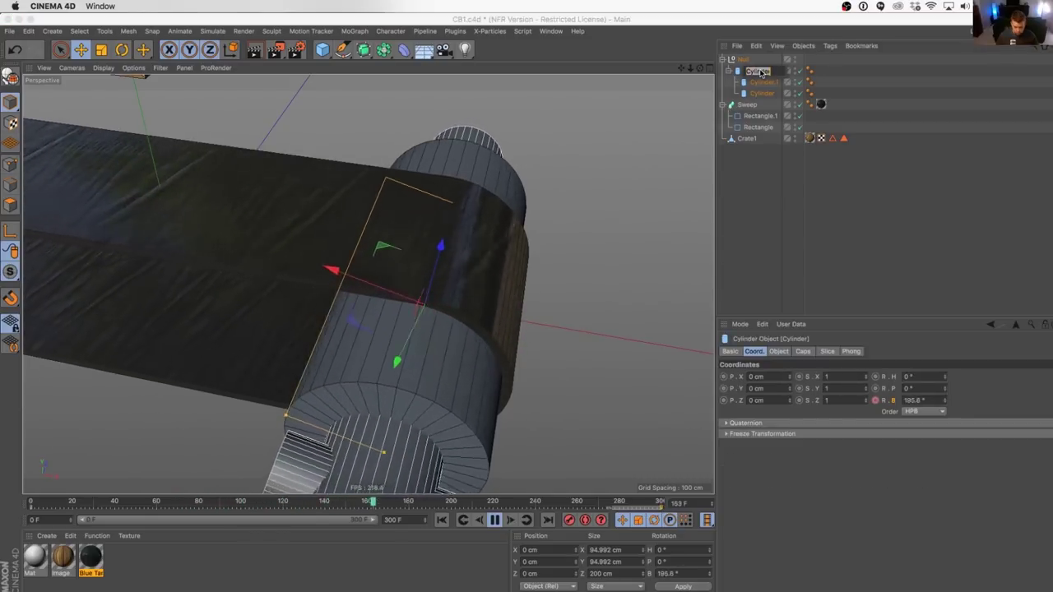
pyautogui.write('Rot')
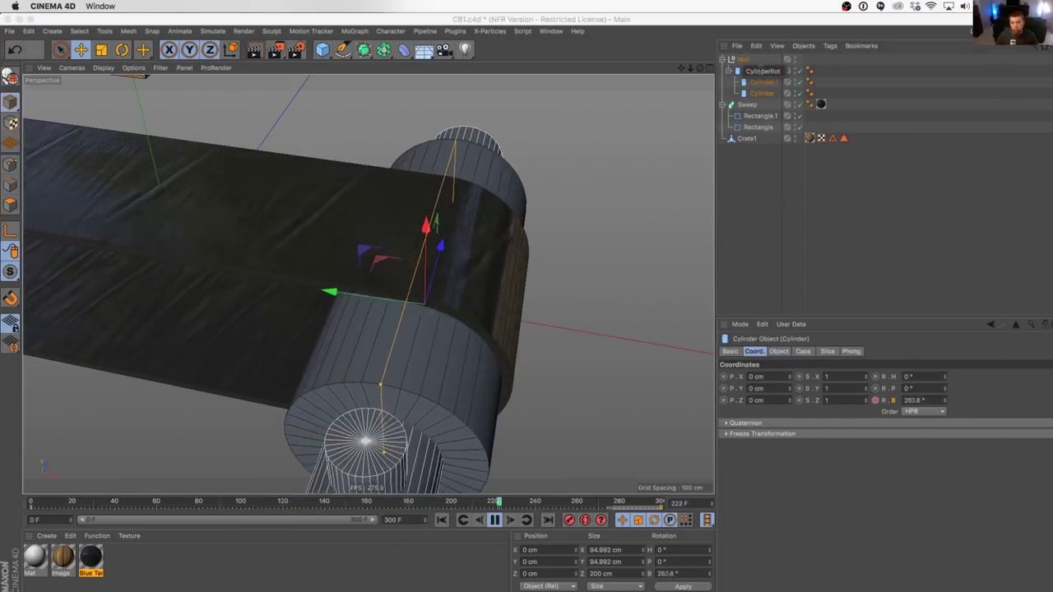
pyautogui.press('Return')
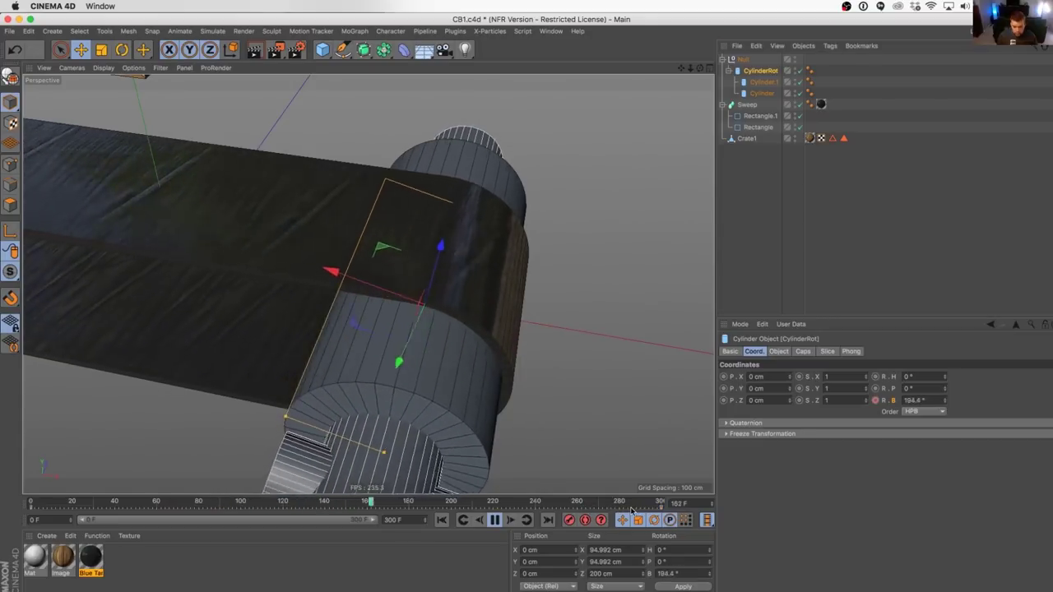
# Step: Set CylinderRot's rotation key at frame 300 to 720° and check its spin against the belt during playback
pyautogui.click(646, 508)
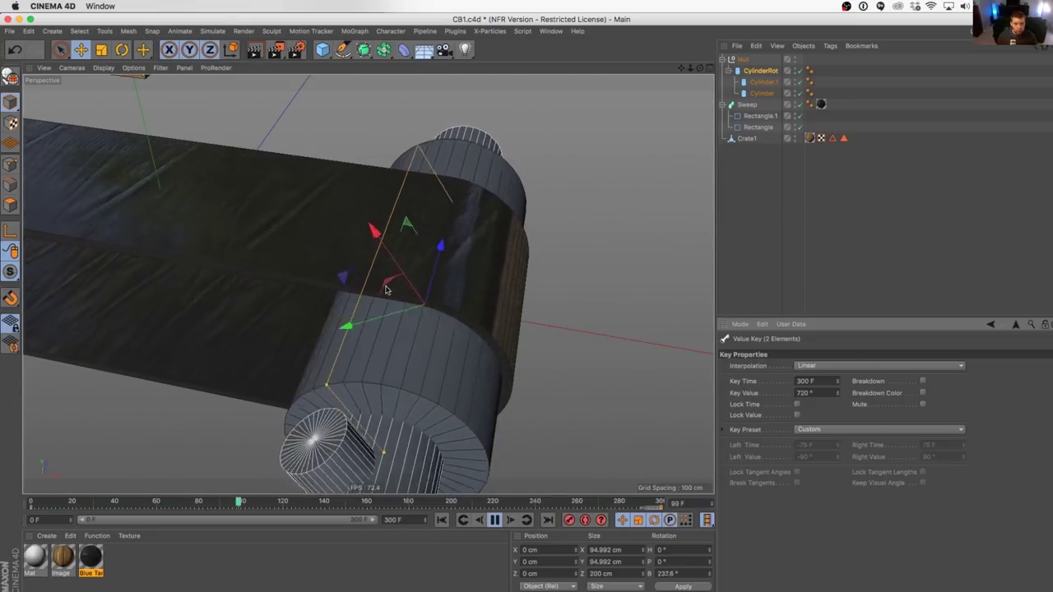
pyautogui.keyDown('alt'); pyautogui.moveTo(386, 290); pyautogui.dragTo(441, 238); pyautogui.keyUp('alt')
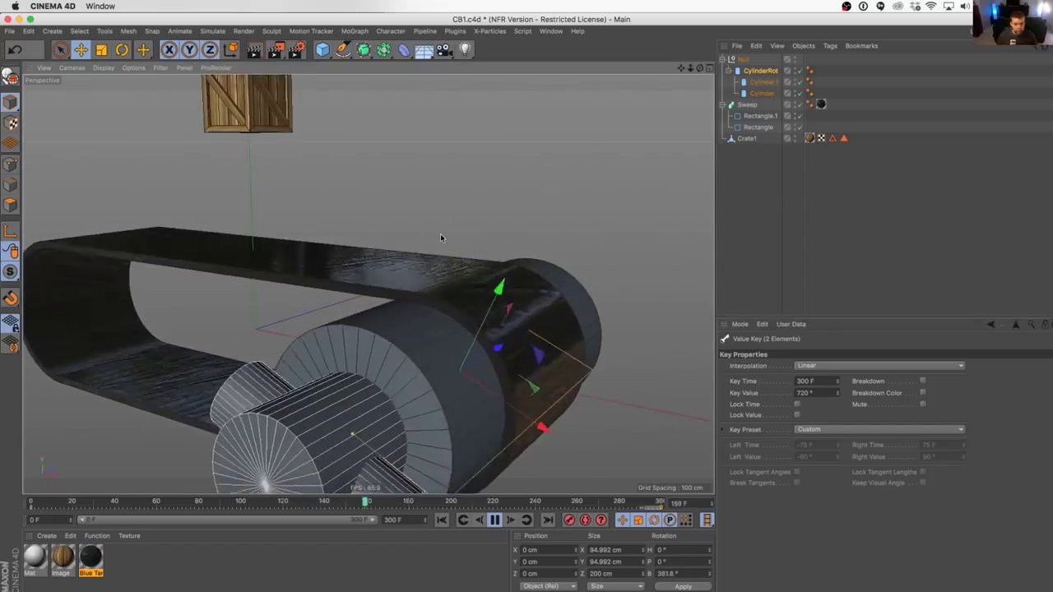
pyautogui.keyDown('alt'); pyautogui.moveTo(441, 238); pyautogui.dragTo(350, 256, button='right'); pyautogui.keyUp('alt')
pyautogui.keyDown('alt'); pyautogui.moveTo(350, 256); pyautogui.dragTo(426, 303); pyautogui.keyUp('alt')
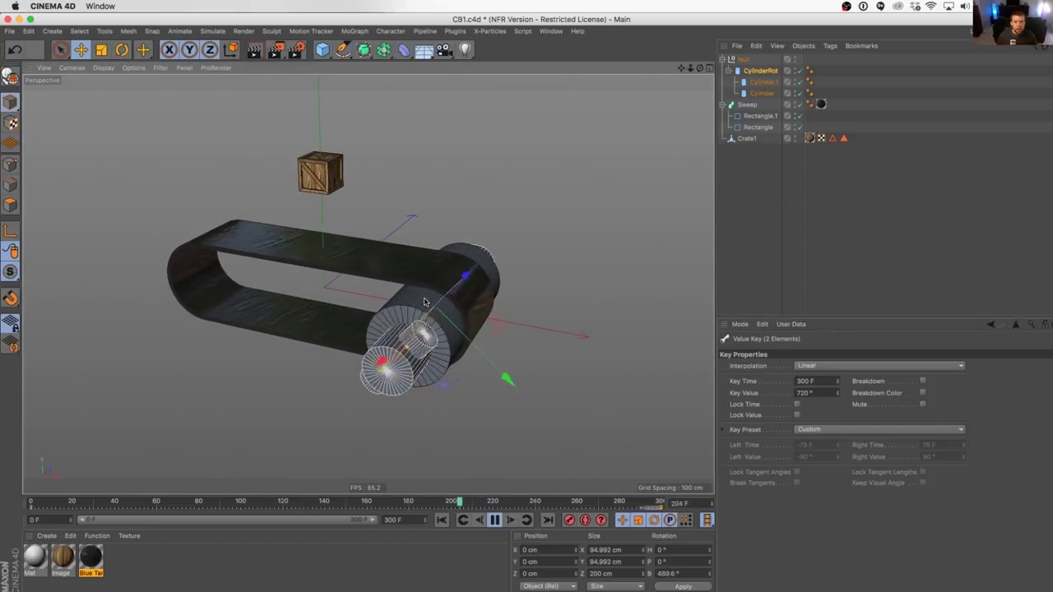
pyautogui.click(794, 216)
pyautogui.keyDown('alt'); pyautogui.moveTo(472, 227); pyautogui.dragTo(451, 297); pyautogui.keyUp('alt')
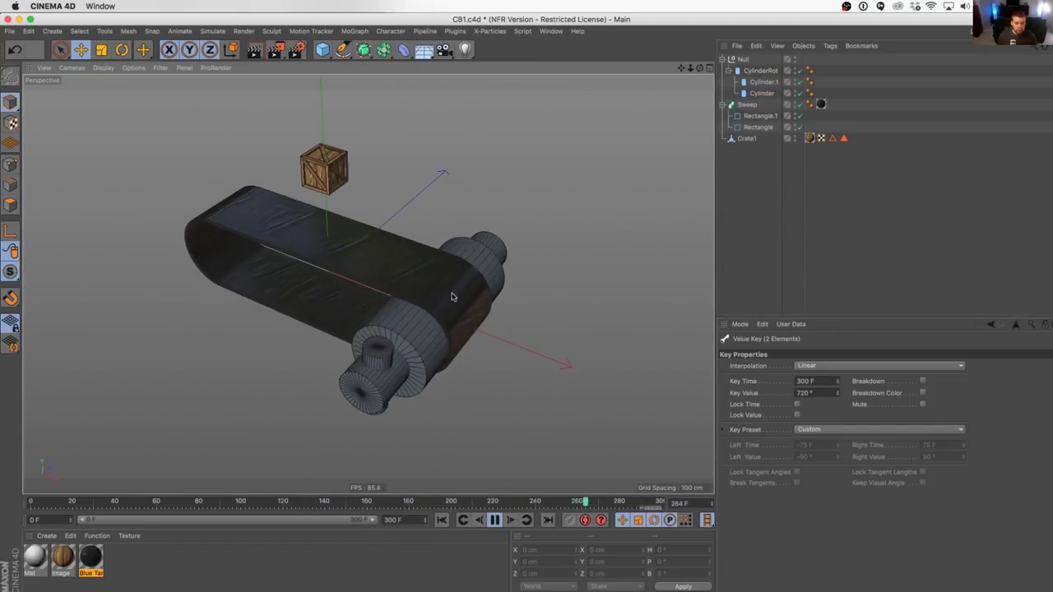
# Step: Rename the null that holds the cylinders to Roller
pyautogui.click(746, 61)
pyautogui.doubleClick(744, 60)
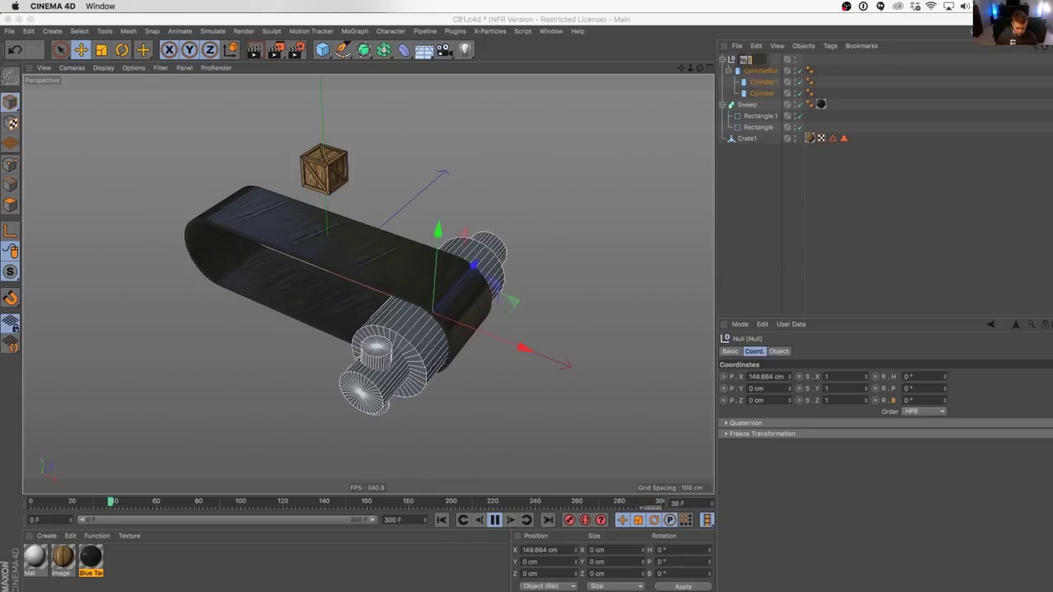
pyautogui.write('Roller')
pyautogui.press('Return')
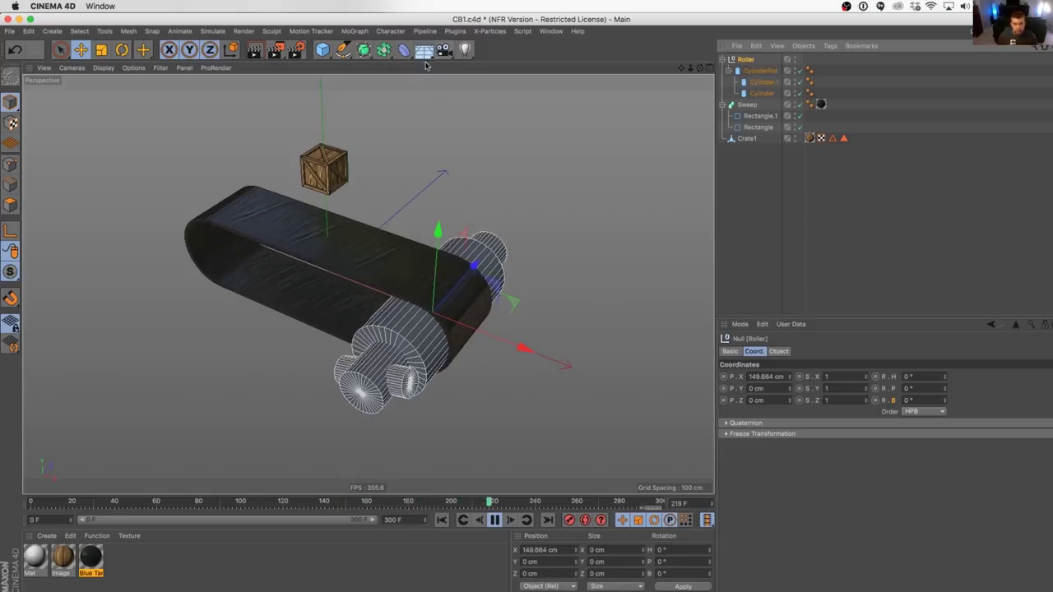
# Step: Create an instance of Roller and move it to the opposite end of the belt, at about X -152 cm
pyautogui.moveTo(379, 54); pyautogui.dragTo(612, 85)
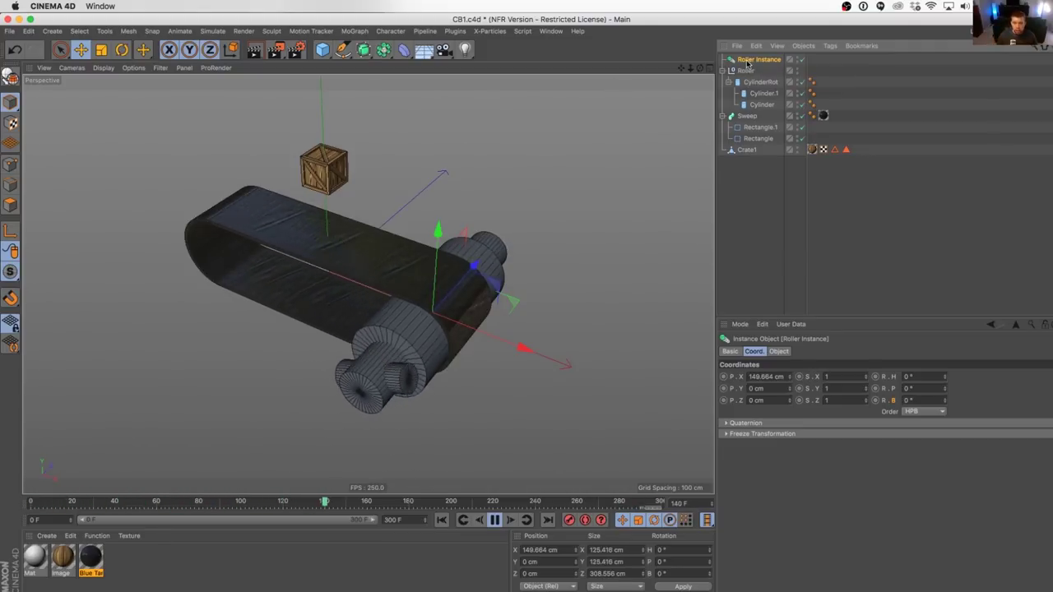
pyautogui.moveTo(528, 353); pyautogui.dragTo(315, 285)
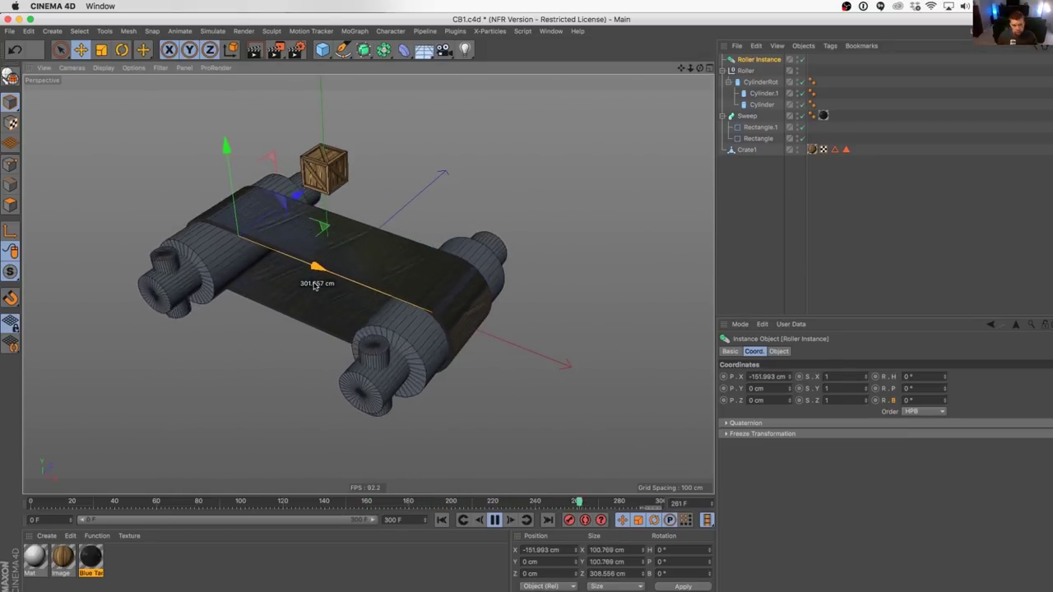
pyautogui.click(764, 83)
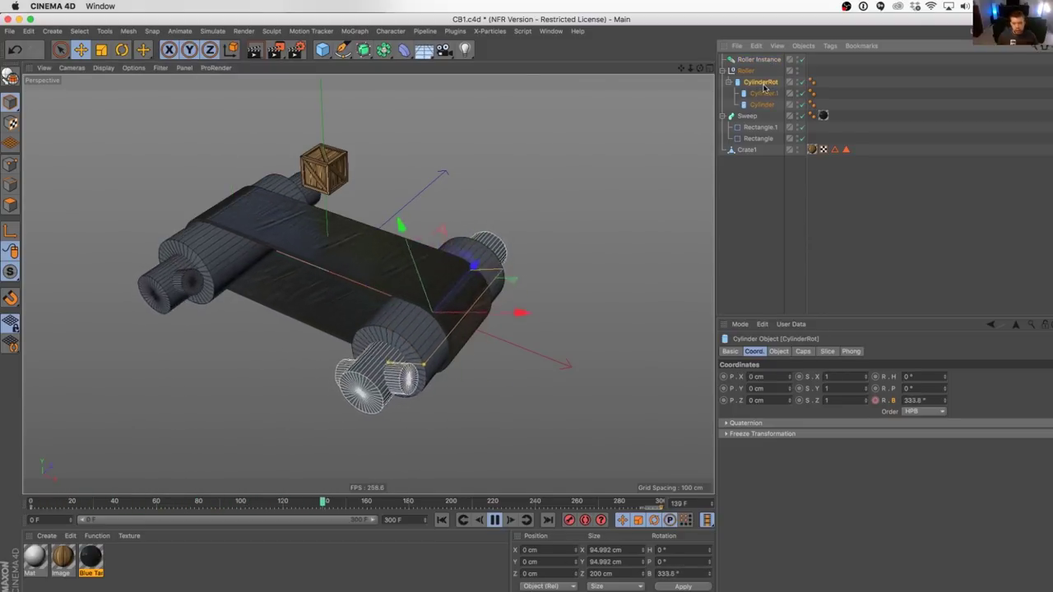
pyautogui.click(756, 59)
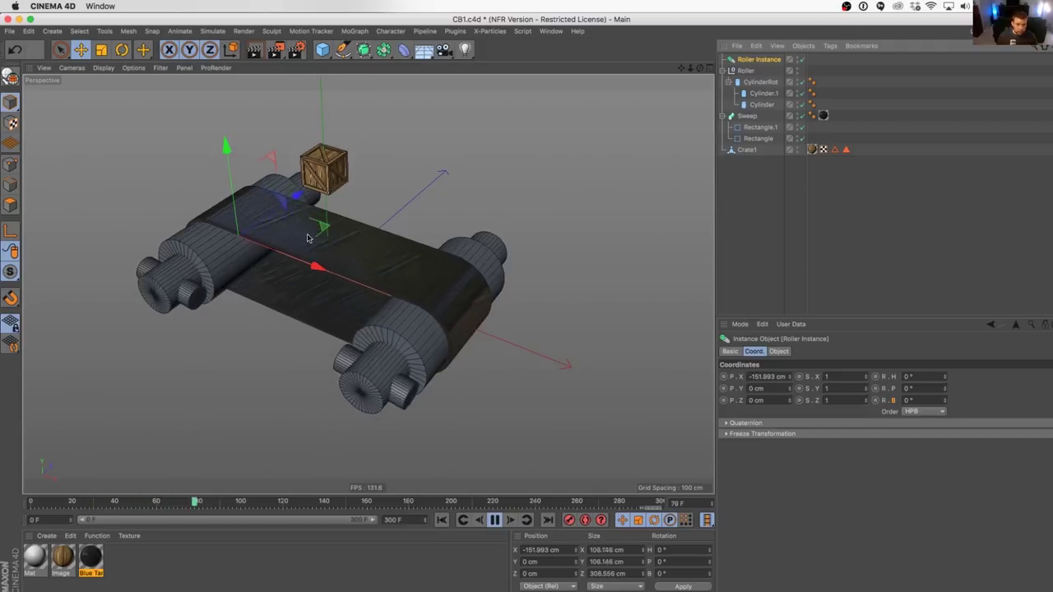
# Step: Stop playback at frame 0, thin Cylinder.1 to about 17.6 cm in diameter, and move it to about Z -108.7 cm
pyautogui.click(764, 93)
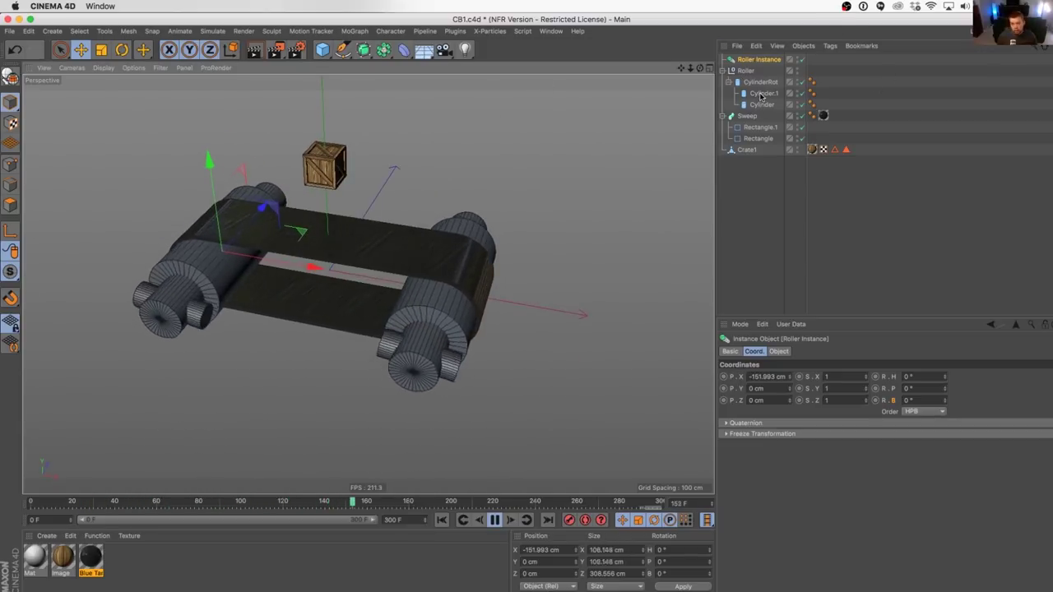
pyautogui.click(493, 519)
pyautogui.click(441, 520)
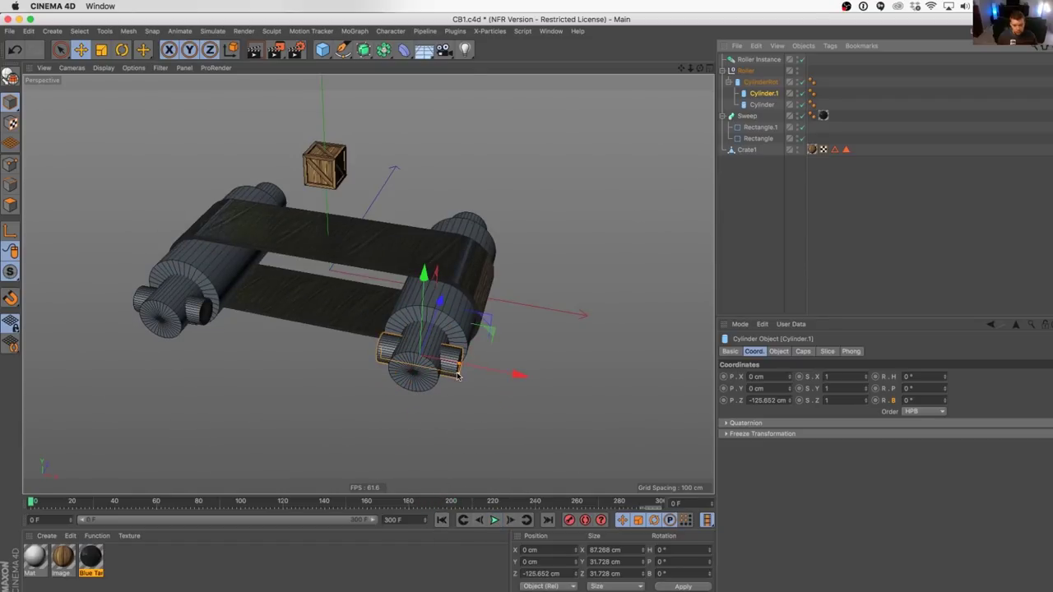
pyautogui.moveTo(458, 376); pyautogui.dragTo(458, 374)
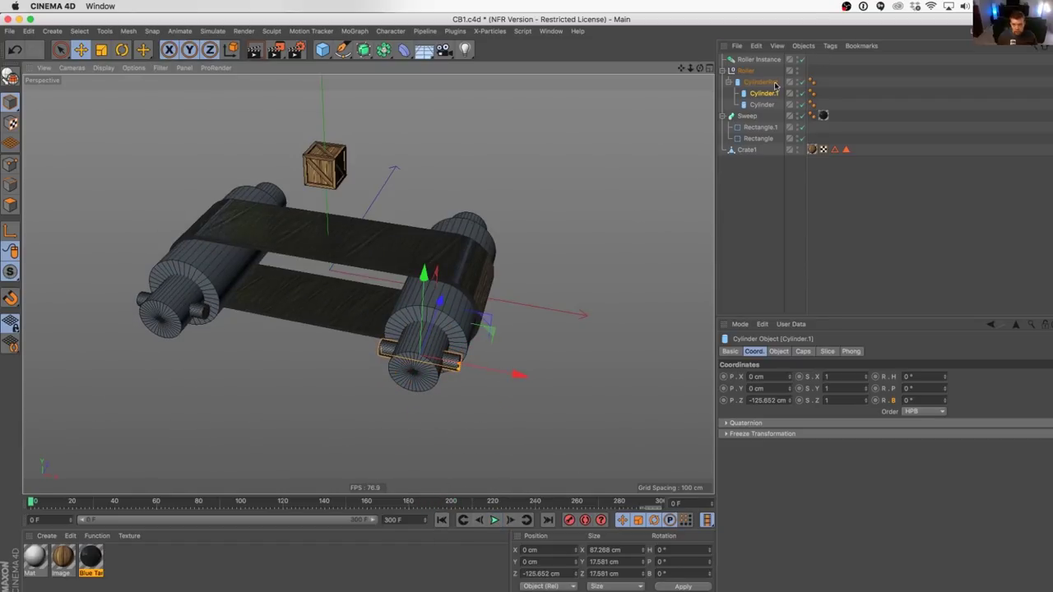
pyautogui.moveTo(439, 302); pyautogui.dragTo(442, 301)
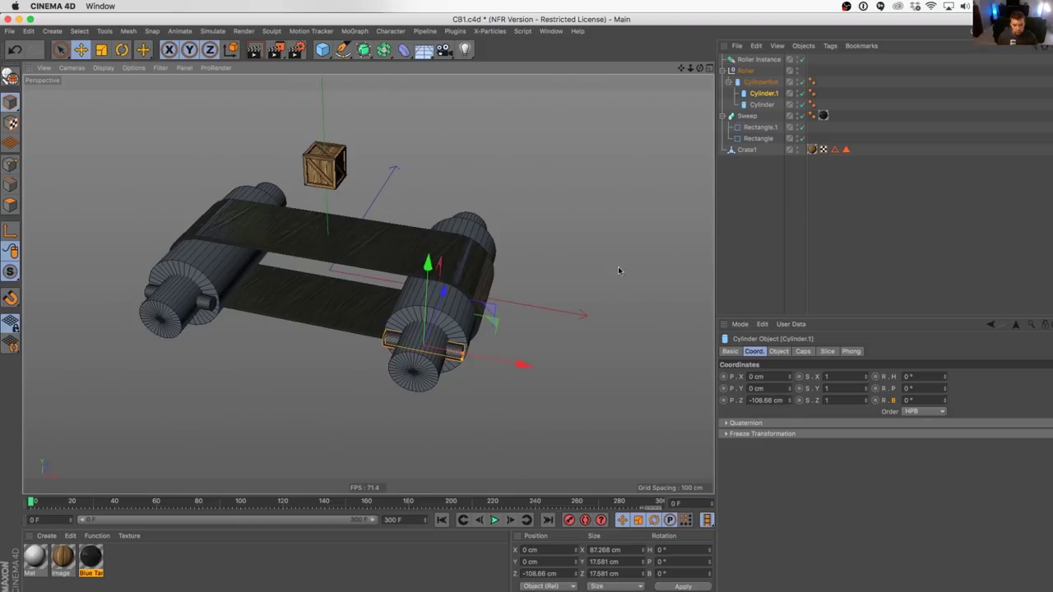
# Step: Shorten the nested Cylinder to about 244 cm and Cylinder.1 to about 67.5 cm, and play the animation to check them
pyautogui.click(772, 104)
pyautogui.moveTo(414, 375); pyautogui.dragTo(423, 357)
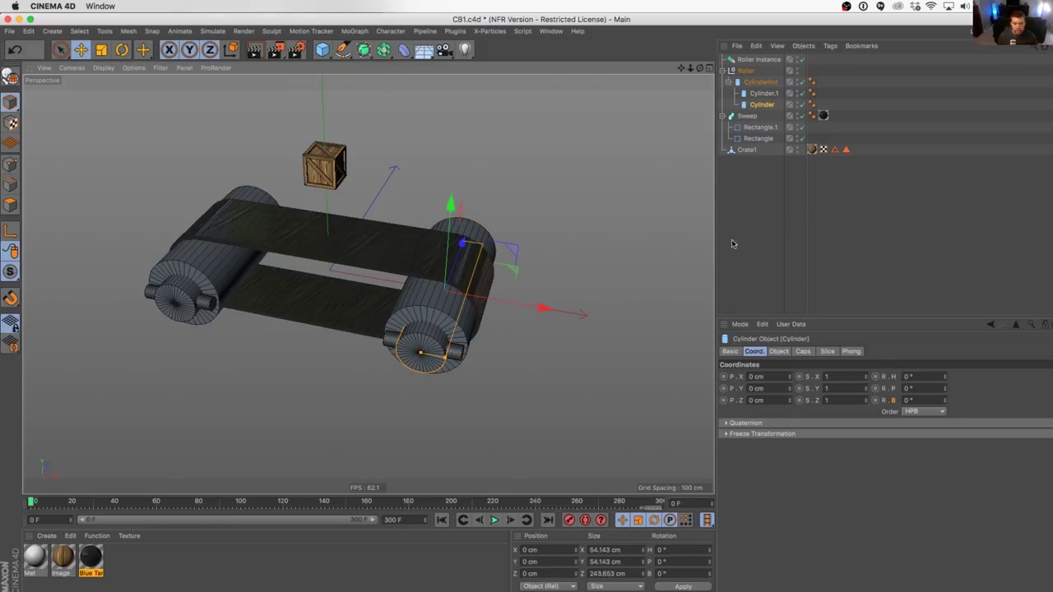
pyautogui.click(461, 355)
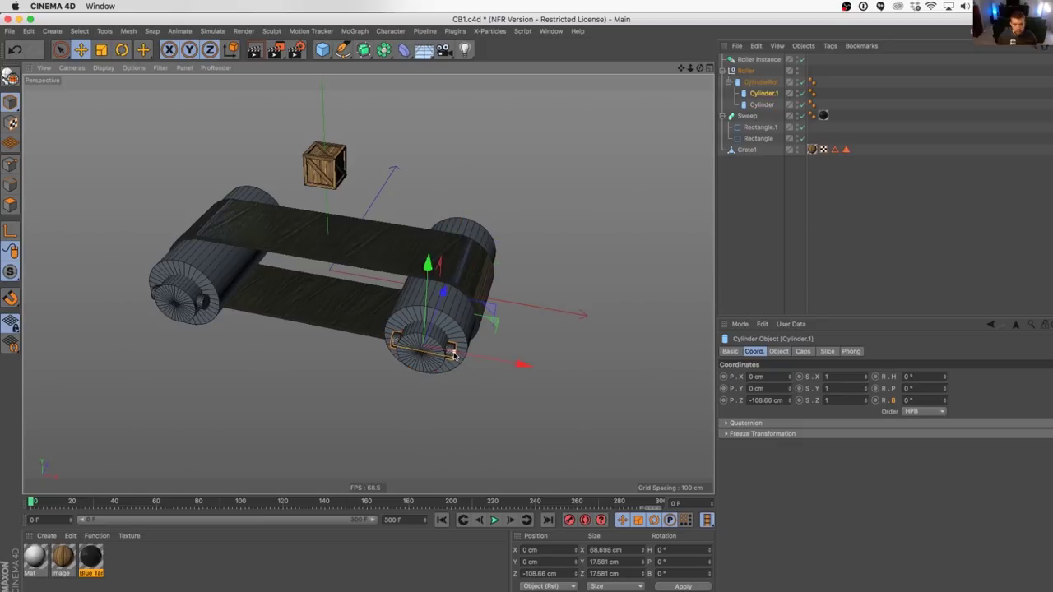
pyautogui.click(625, 305)
pyautogui.click(494, 520)
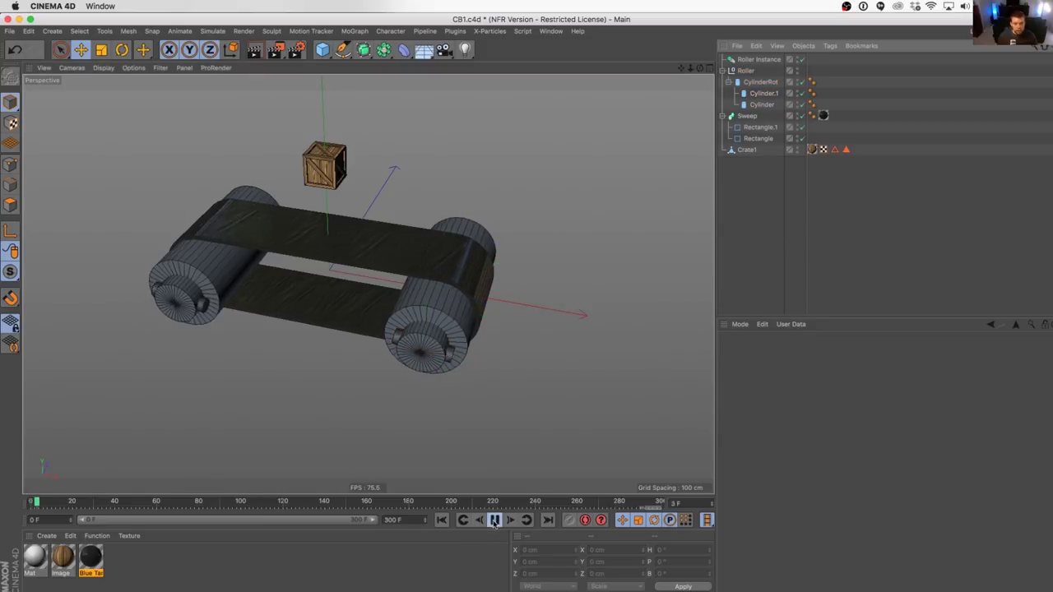
# Step: Reduce the rotation segments of Cylinder.1 under CylinderRot, trying 24 and settling on 16
pyautogui.middleClick(772, 86)
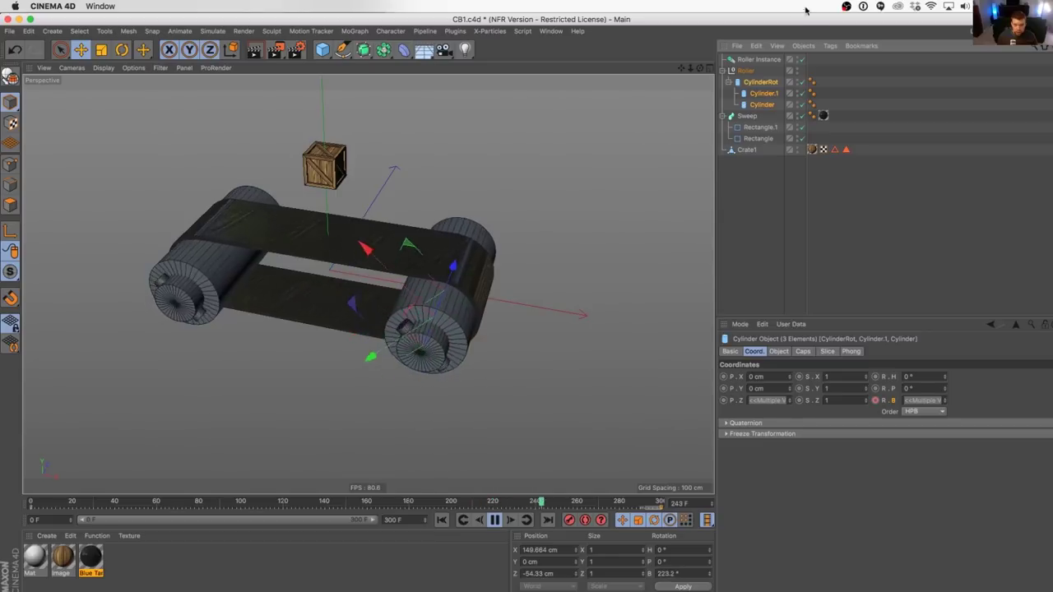
pyautogui.click(763, 93)
pyautogui.click(778, 352)
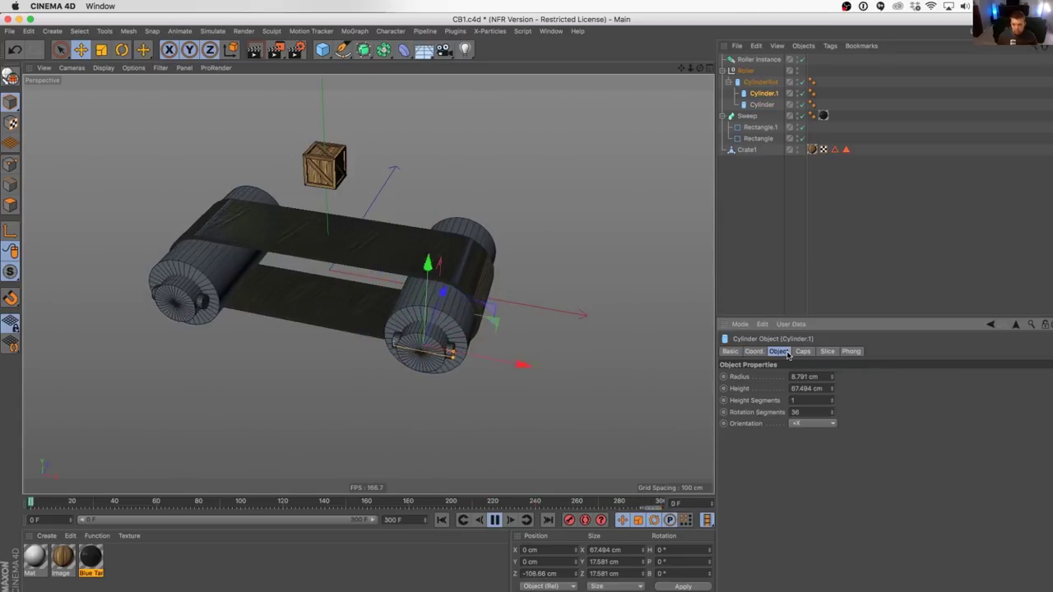
pyautogui.doubleClick(808, 411)
pyautogui.write('24')
pyautogui.press('Return')
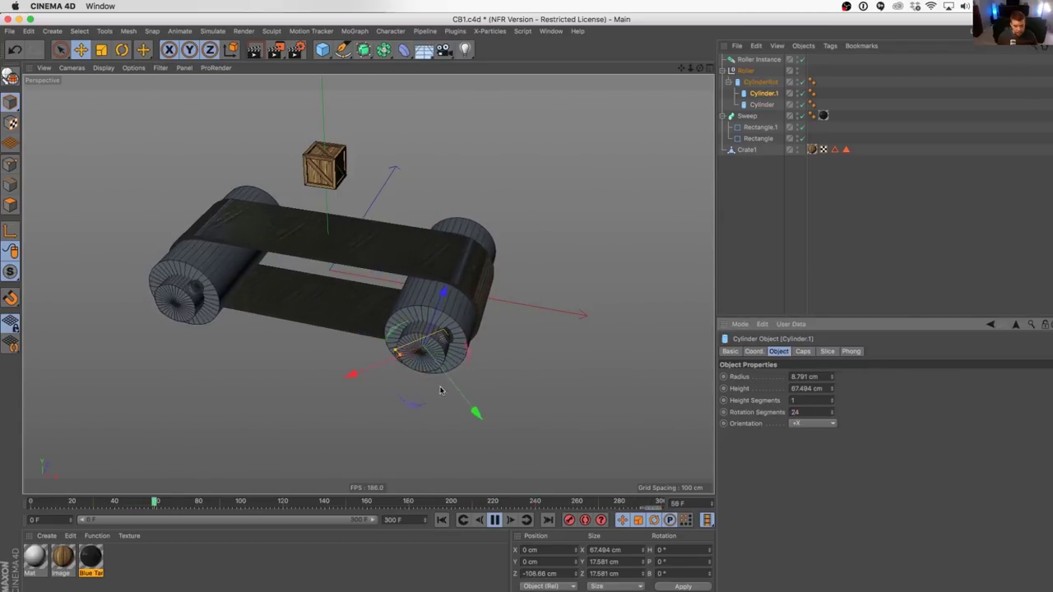
pyautogui.doubleClick(795, 412)
pyautogui.write('16')
pyautogui.press('Return')
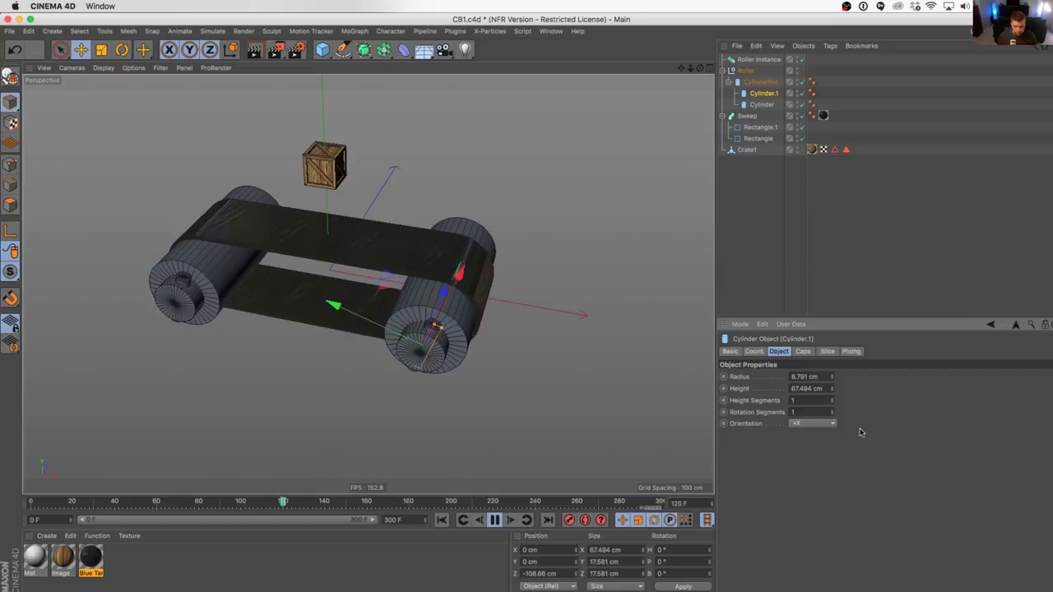
pyautogui.click(795, 280)
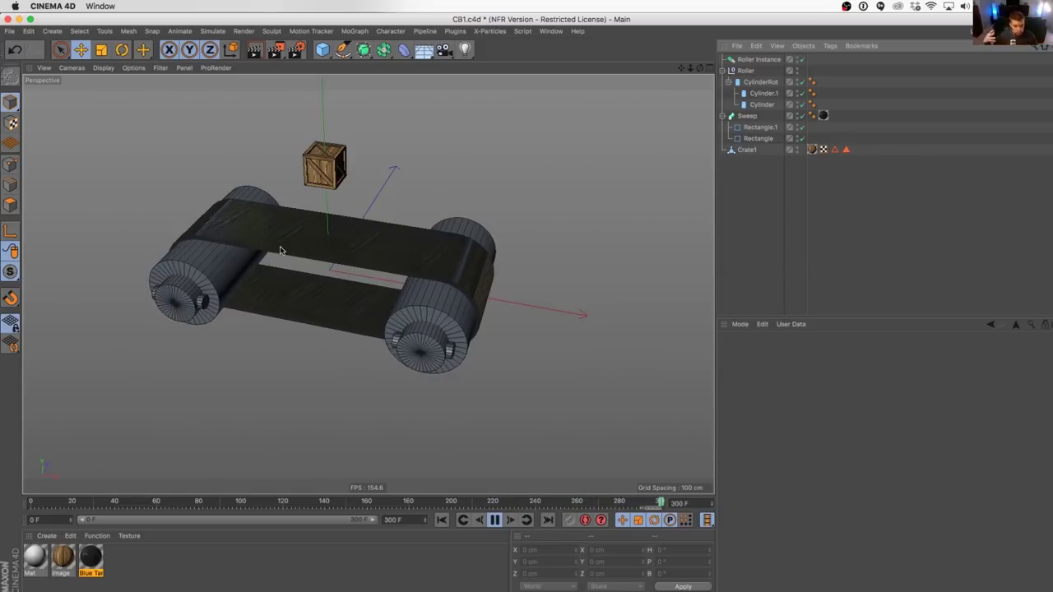
# Step: Widen the belt by setting Rectangle.1's height to 210 cm, and save the scene with playback stopped at frame 0
pyautogui.keyDown('alt'); pyautogui.moveTo(379, 245); pyautogui.dragTo(651, 136); pyautogui.keyUp('alt')
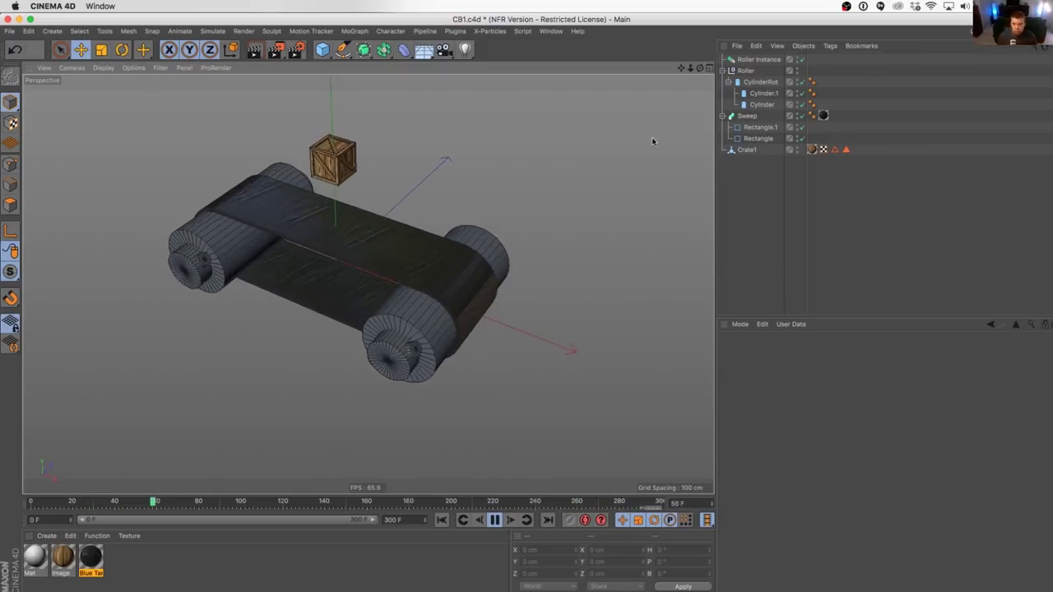
pyautogui.click(760, 127)
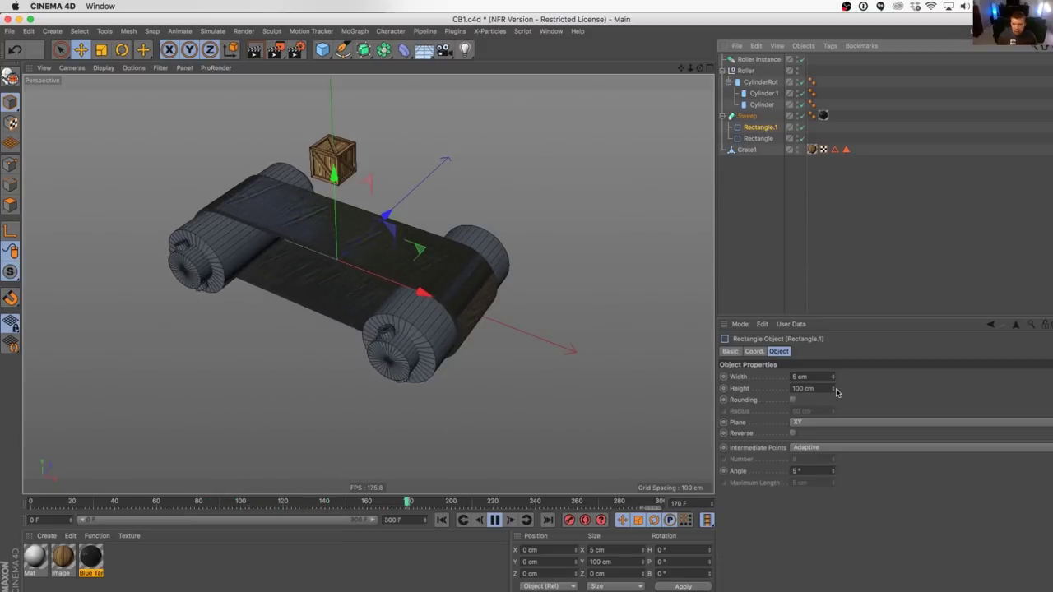
pyautogui.moveTo(834, 389); pyautogui.dragTo(833, 299)
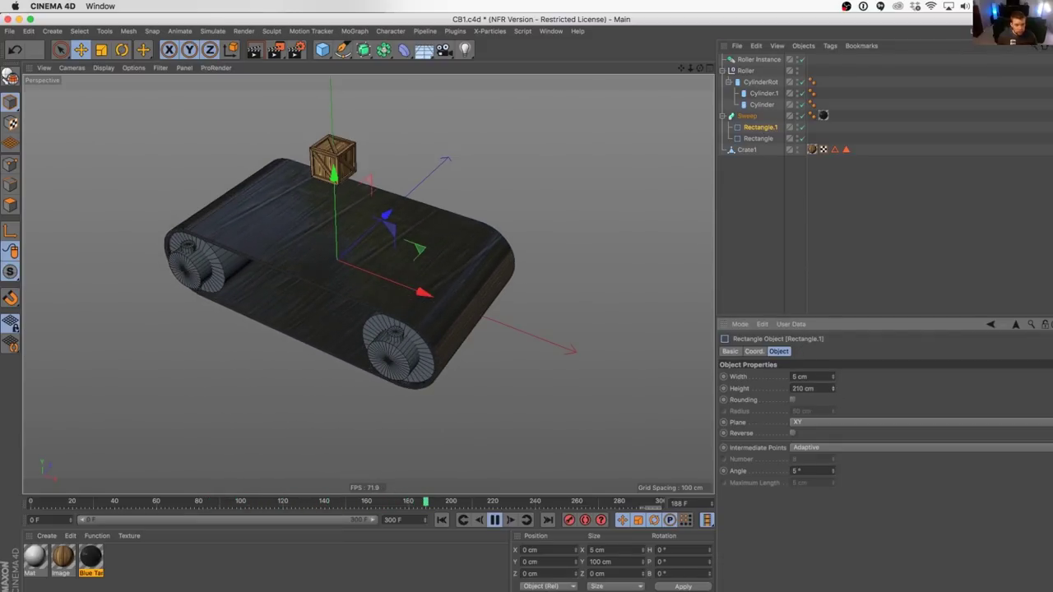
pyautogui.keyDown('alt'); pyautogui.moveTo(280, 324); pyautogui.dragTo(343, 292); pyautogui.keyUp('alt')
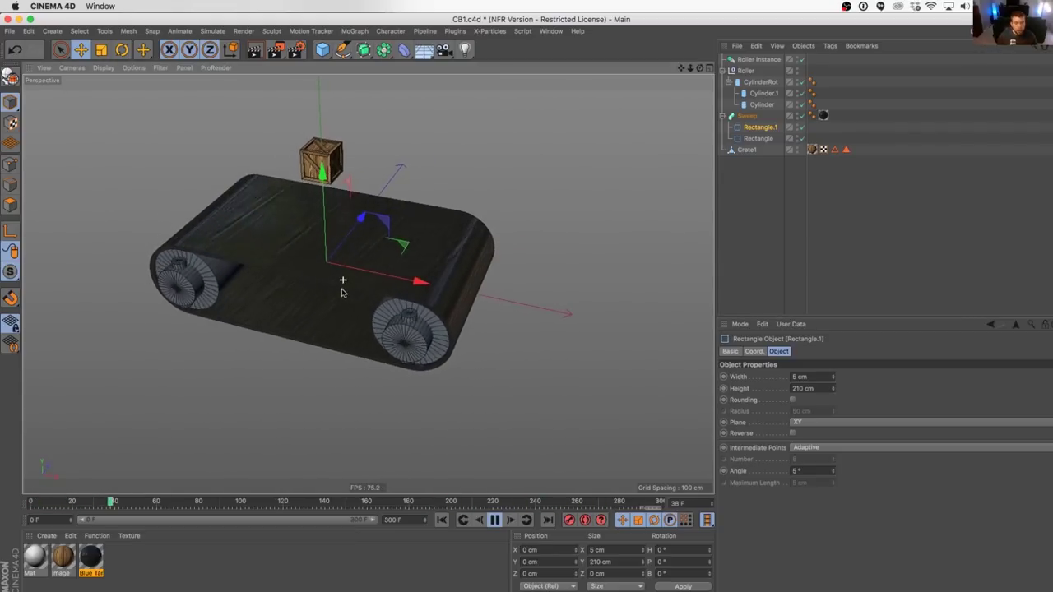
pyautogui.click(442, 520)
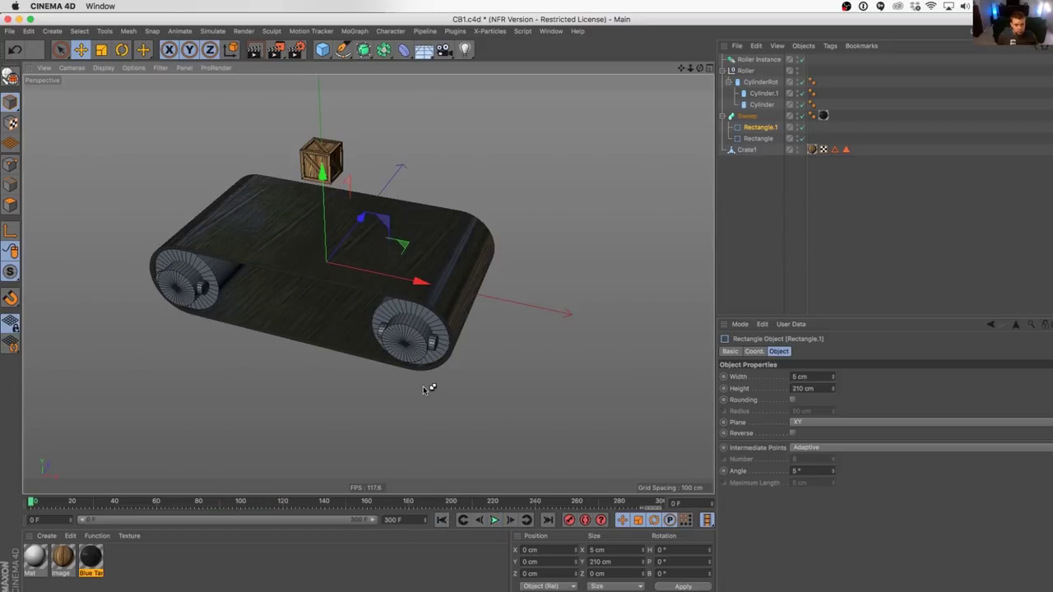
pyautogui.press('super+s')
# Step: Add a null, nest the rollers and belt sweep under it without the crate, and name it Belt1
pyautogui.click(51, 30)
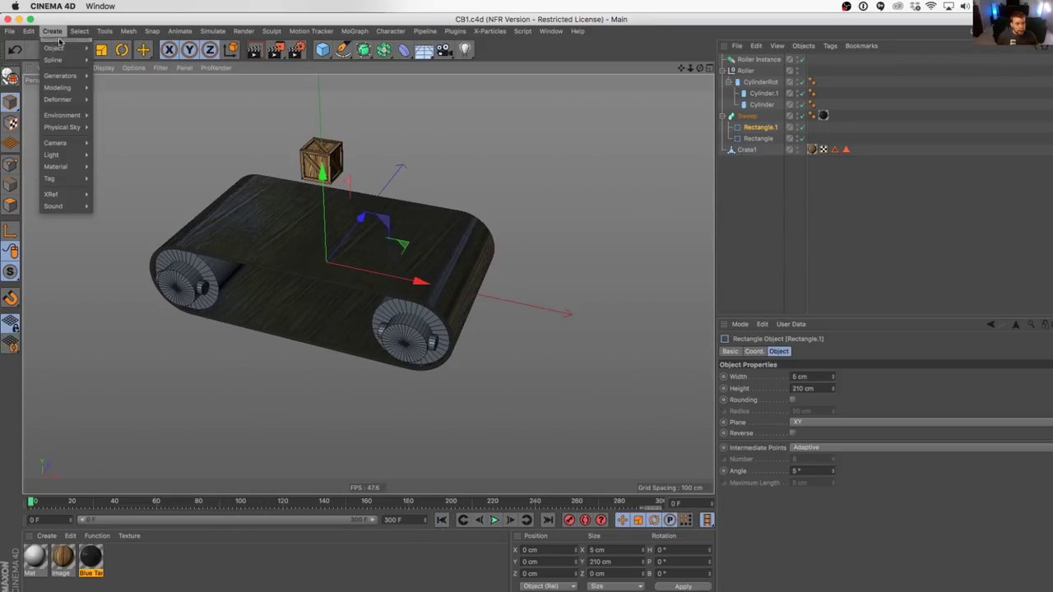
pyautogui.moveTo(59, 44)
pyautogui.click(119, 52)
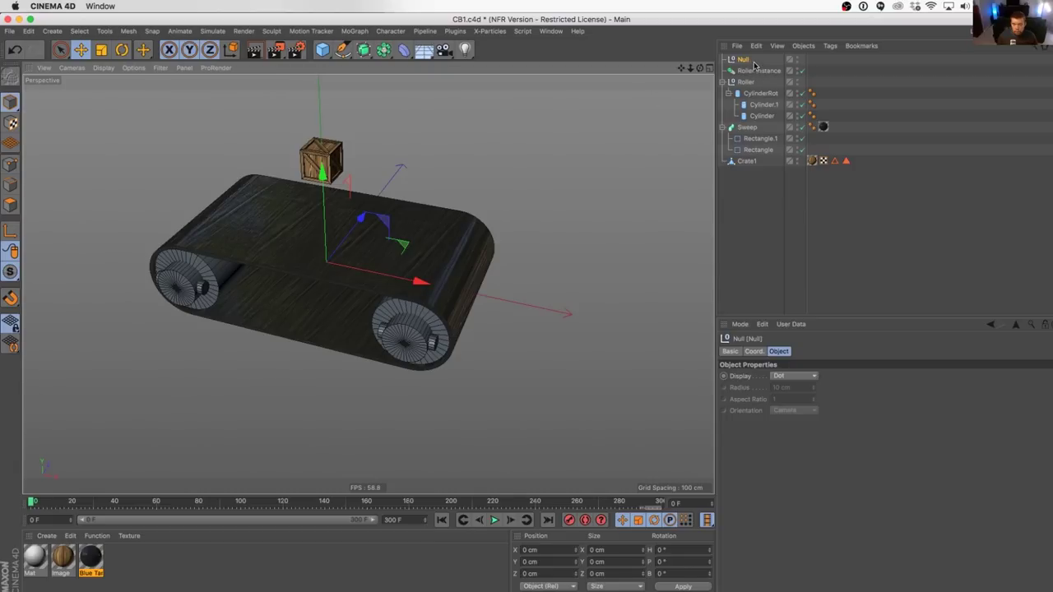
pyautogui.press('super+a')
pyautogui.keyDown('super'); pyautogui.click(749, 160); pyautogui.keyUp('super')
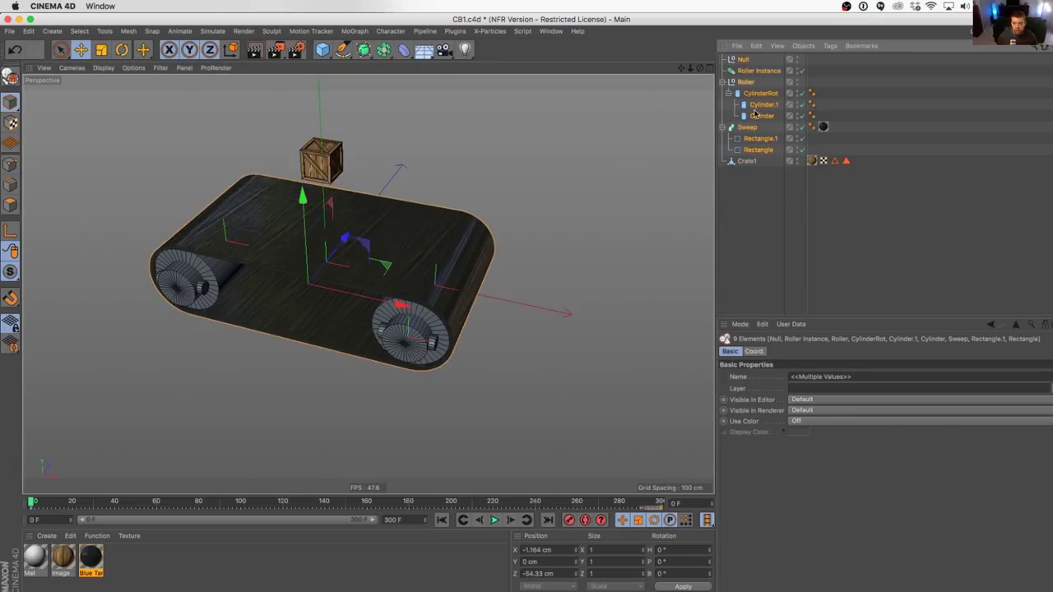
pyautogui.keyDown('super'); pyautogui.click(742, 60); pyautogui.keyUp('super')
pyautogui.moveTo(745, 62); pyautogui.dragTo(745, 60)
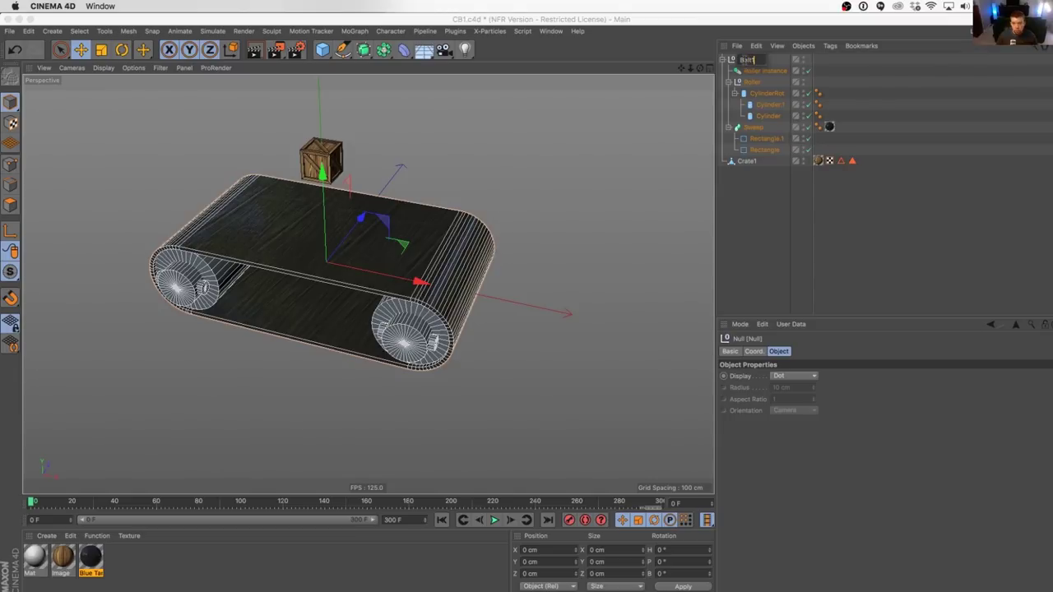
pyautogui.press('Return')
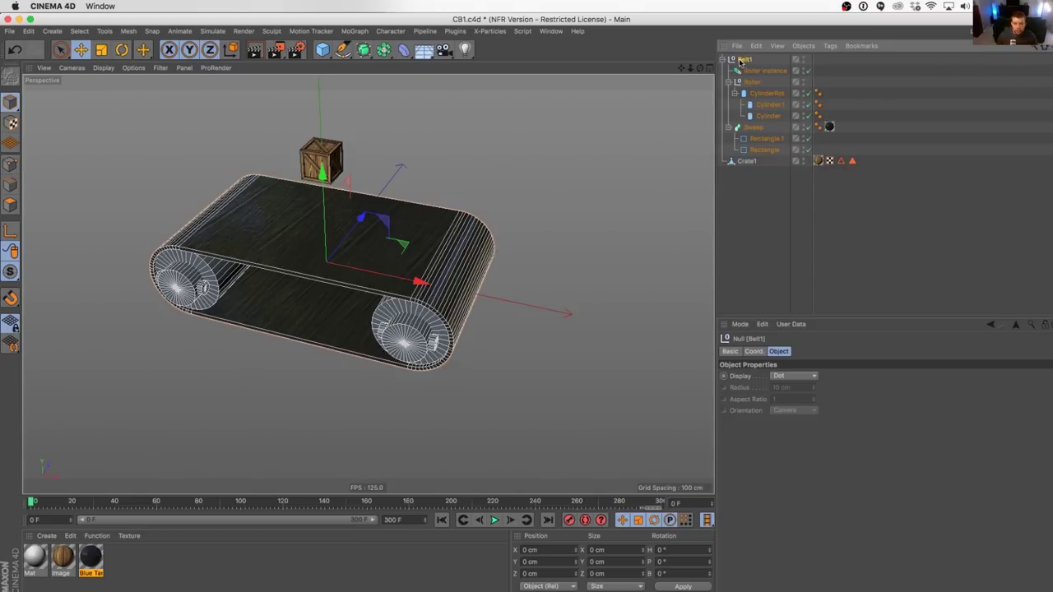
# Step: Duplicate Belt1 and move the copy down and along the belt direction to about X 392 cm, Y -267 cm
pyautogui.press('super+v')
pyautogui.keyDown('alt'); pyautogui.moveTo(440, 252); pyautogui.dragTo(477, 218); pyautogui.keyUp('alt')
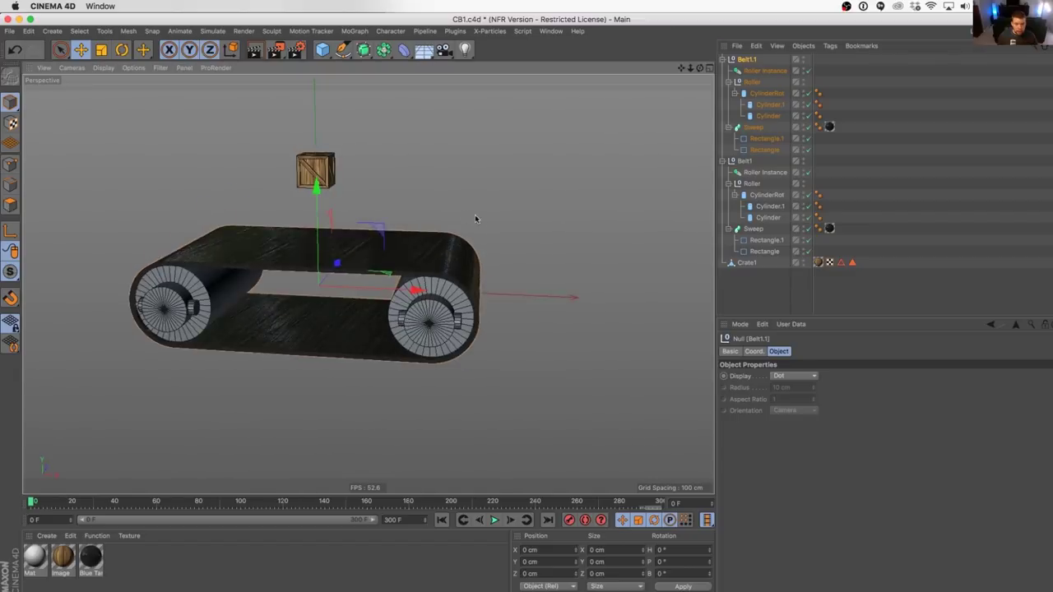
pyautogui.keyDown('alt'); pyautogui.moveTo(477, 218); pyautogui.dragTo(434, 217, button='right'); pyautogui.keyUp('alt')
pyautogui.moveTo(435, 217); pyautogui.dragTo(661, 355)
pyautogui.keyDown('alt'); pyautogui.moveTo(589, 324); pyautogui.dragTo(481, 266, button='middle'); pyautogui.keyUp('alt')
pyautogui.keyDown('alt'); pyautogui.moveTo(412, 259); pyautogui.dragTo(384, 301, button='middle'); pyautogui.keyUp('alt')
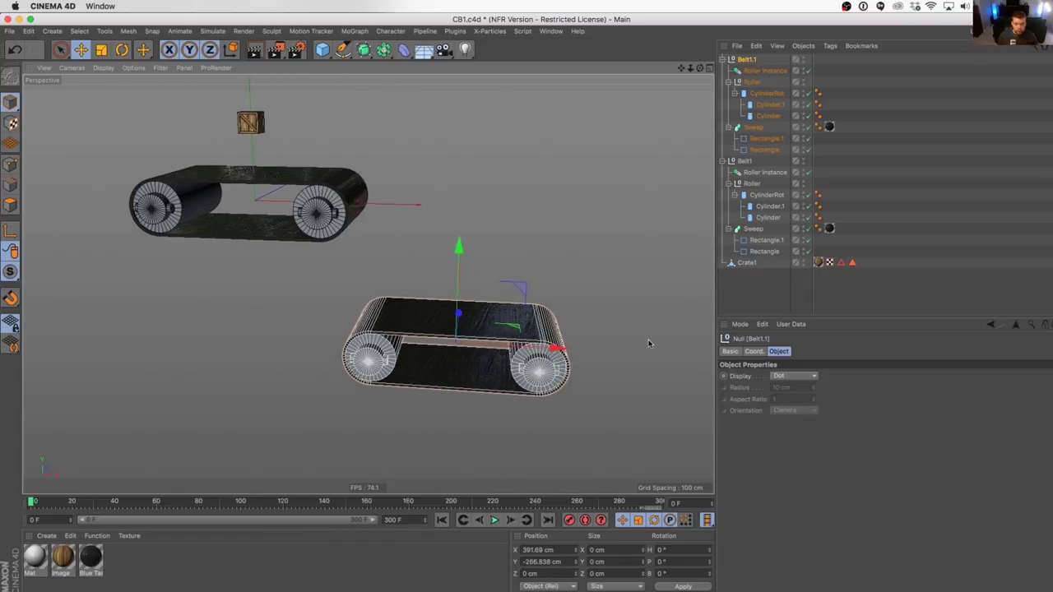
pyautogui.scroll(-2, 573, 315)
pyautogui.keyDown('alt'); pyautogui.moveTo(573, 315); pyautogui.dragTo(461, 315, button='middle'); pyautogui.keyUp('alt')
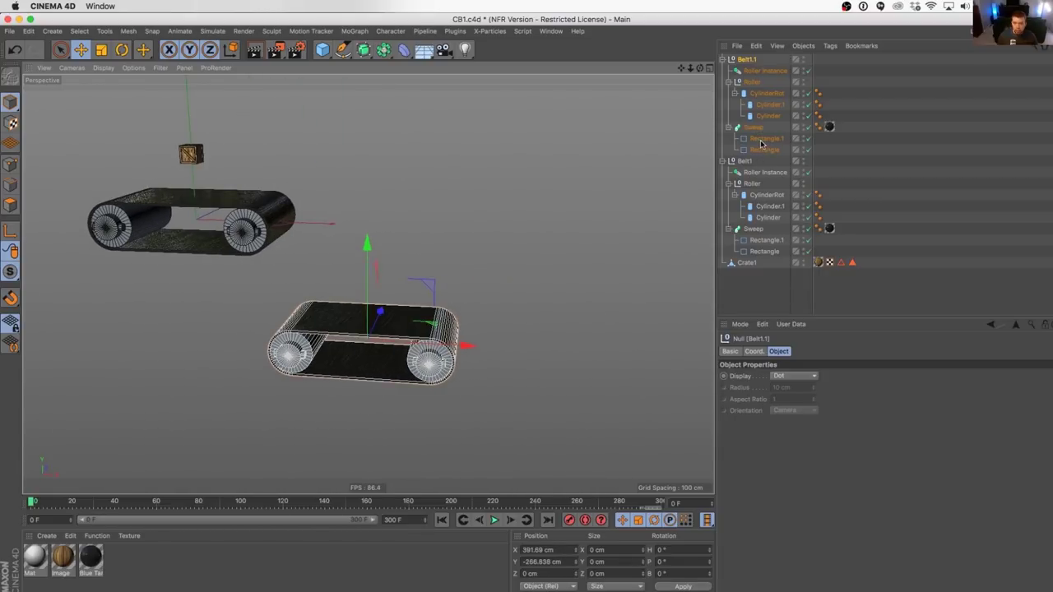
# Step: Lengthen the duplicated belt by setting its path Rectangle's width to 800 cm
pyautogui.click(763, 139)
pyautogui.click(764, 150)
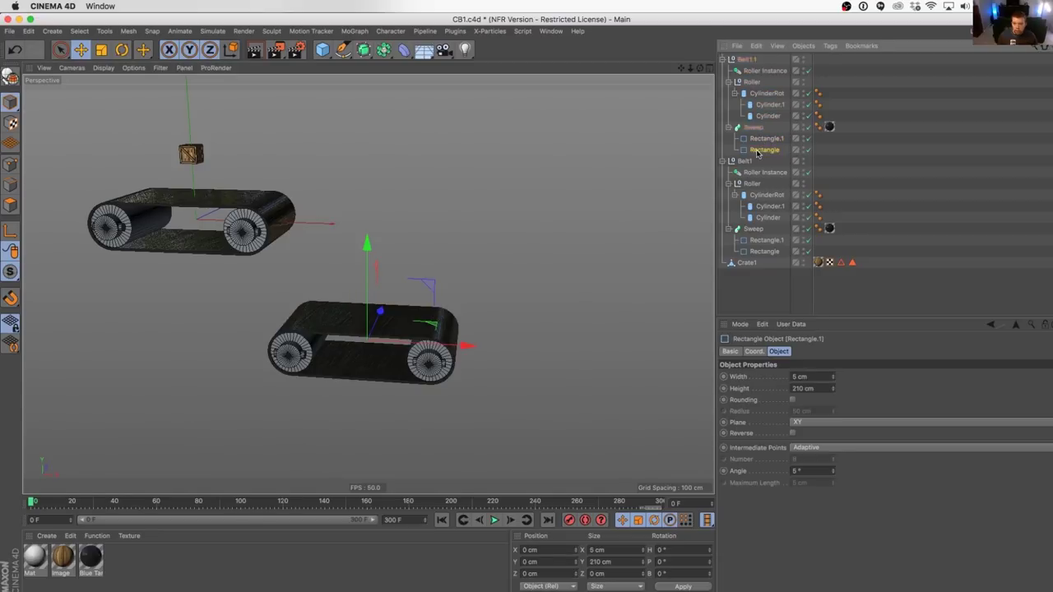
pyautogui.click(794, 376)
pyautogui.write('8')
pyautogui.press('Return')
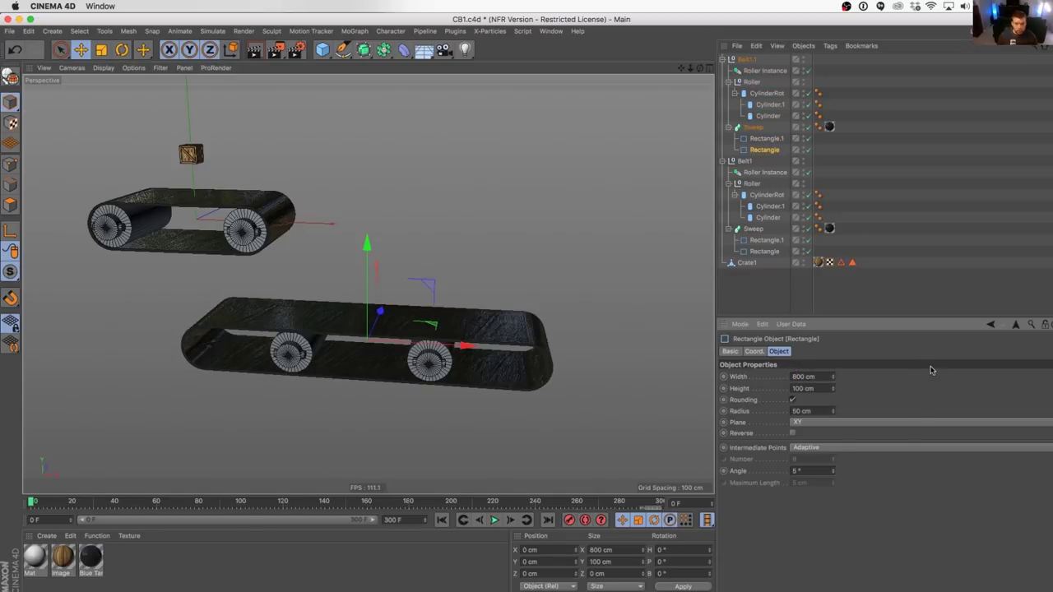
# Step: Move the longer belt's Roller to about X 349 cm and its Roller Instance out to the opposite belt end
pyautogui.click(752, 82)
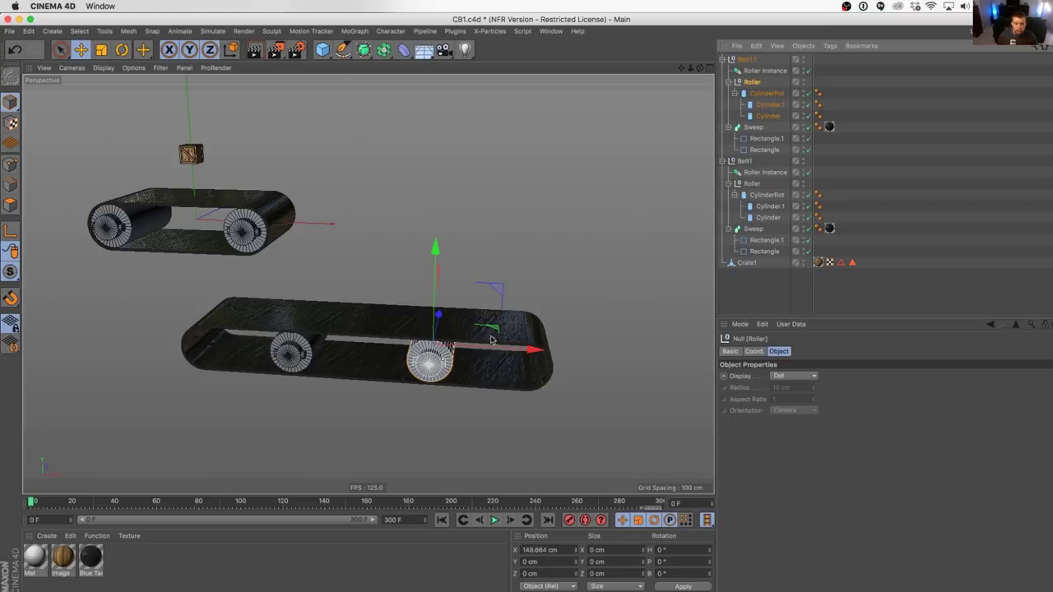
pyautogui.moveTo(533, 346); pyautogui.dragTo(625, 353)
pyautogui.click(750, 72)
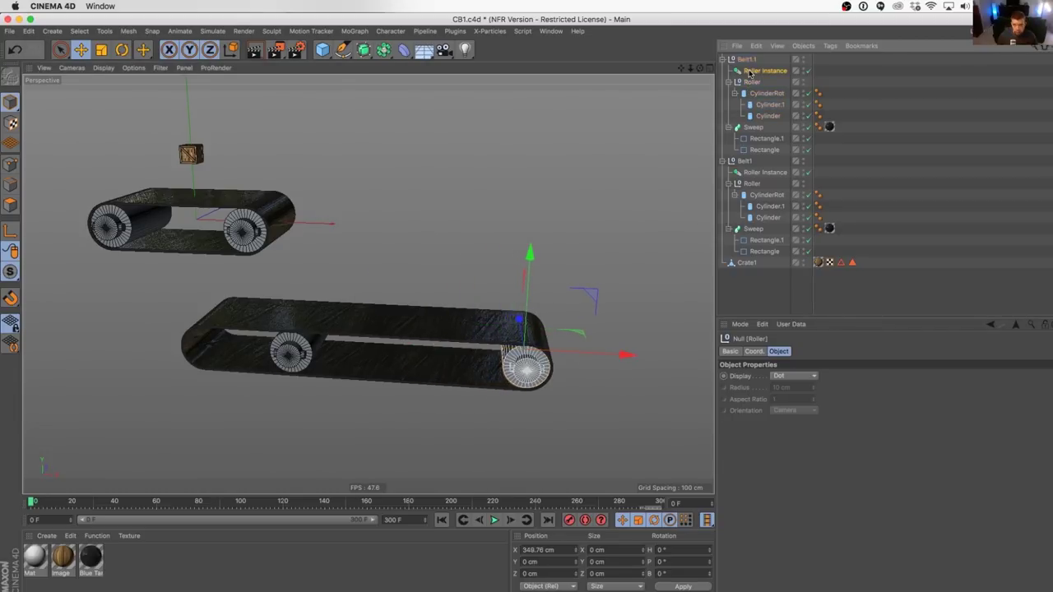
pyautogui.moveTo(392, 346); pyautogui.dragTo(309, 344)
# Step: Move Belt1.1 to about X 511 cm, and make a further copy of it and delete that copy
pyautogui.click(745, 59)
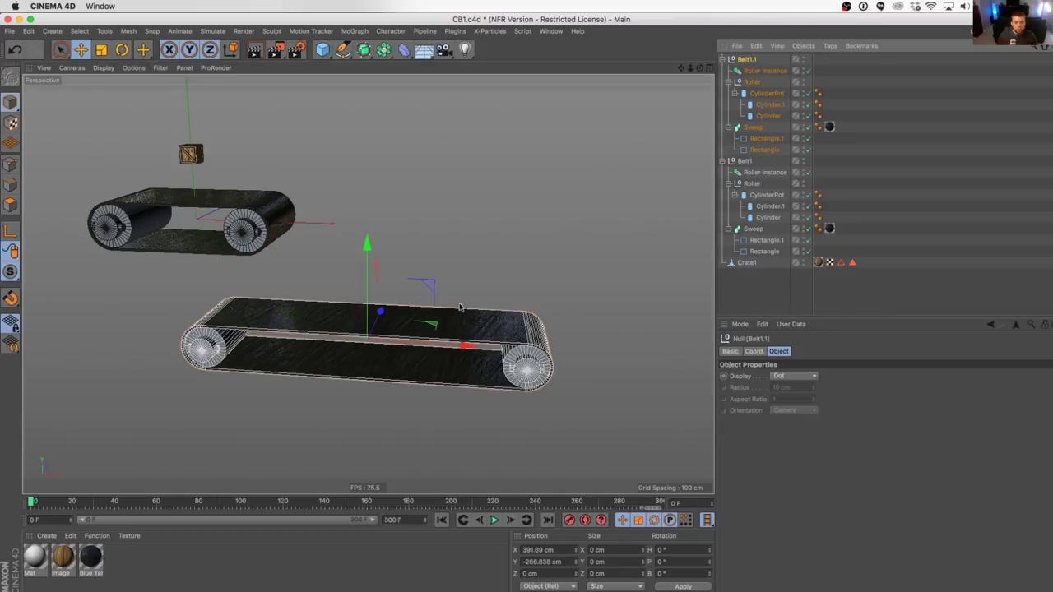
pyautogui.moveTo(463, 346); pyautogui.dragTo(535, 300)
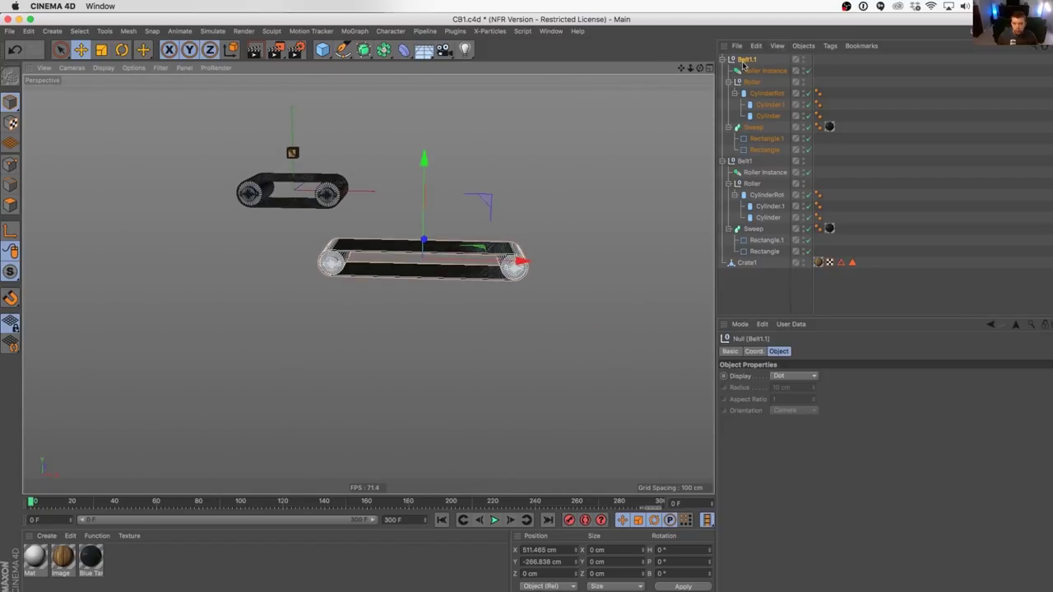
pyautogui.keyDown('ctrl'); pyautogui.moveTo(742, 63); pyautogui.dragTo(736, 69); pyautogui.keyUp('ctrl')
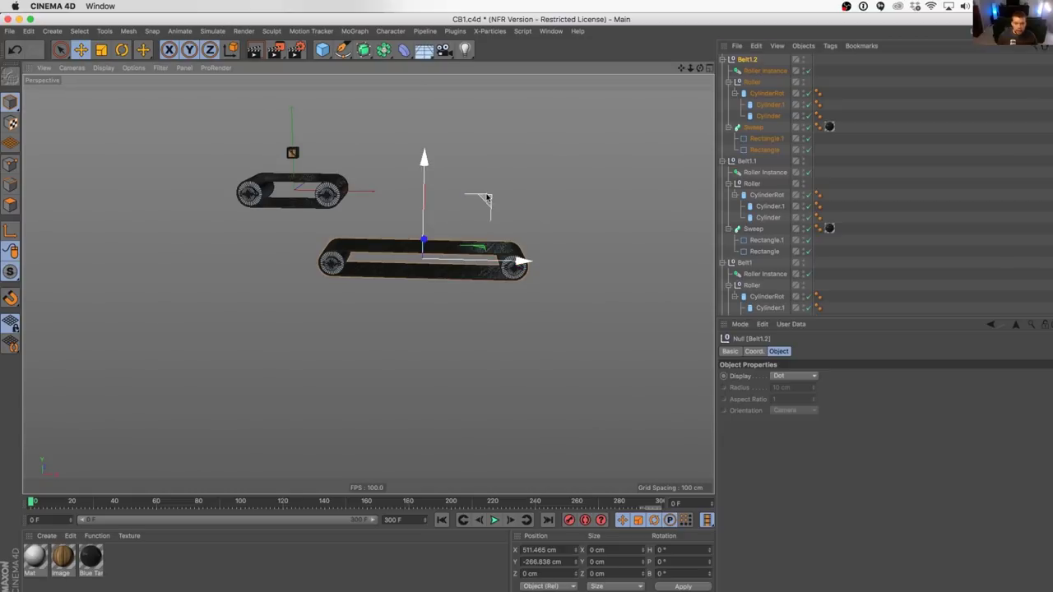
pyautogui.press('BackSpace')
# Step: Play the animation to compare both belts, and set the longer belt's texture Offset V key at frame 300 to -50 %
pyautogui.keyDown('alt'); pyautogui.moveTo(482, 234); pyautogui.dragTo(480, 306); pyautogui.keyUp('alt')
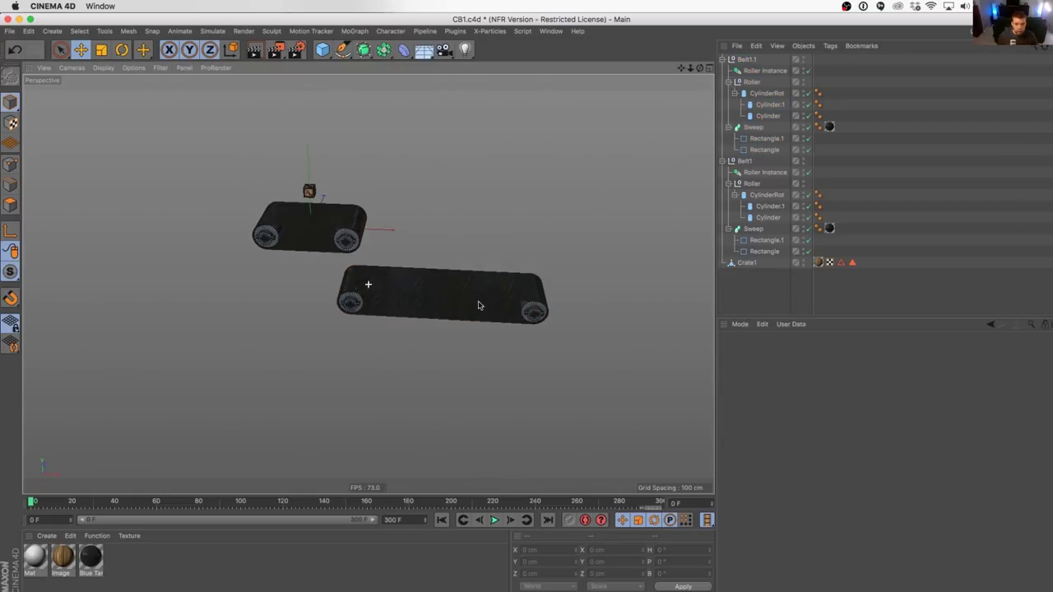
pyautogui.keyDown('alt'); pyautogui.moveTo(480, 305); pyautogui.dragTo(512, 281, button='right'); pyautogui.keyUp('alt')
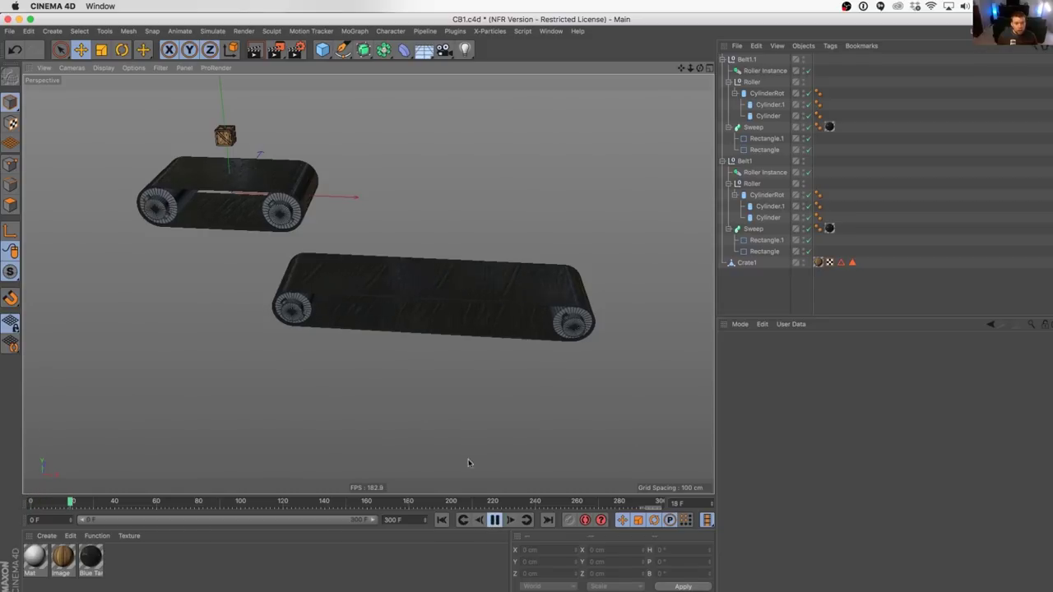
pyautogui.keyDown('alt'); pyautogui.moveTo(322, 197); pyautogui.dragTo(343, 272); pyautogui.keyUp('alt')
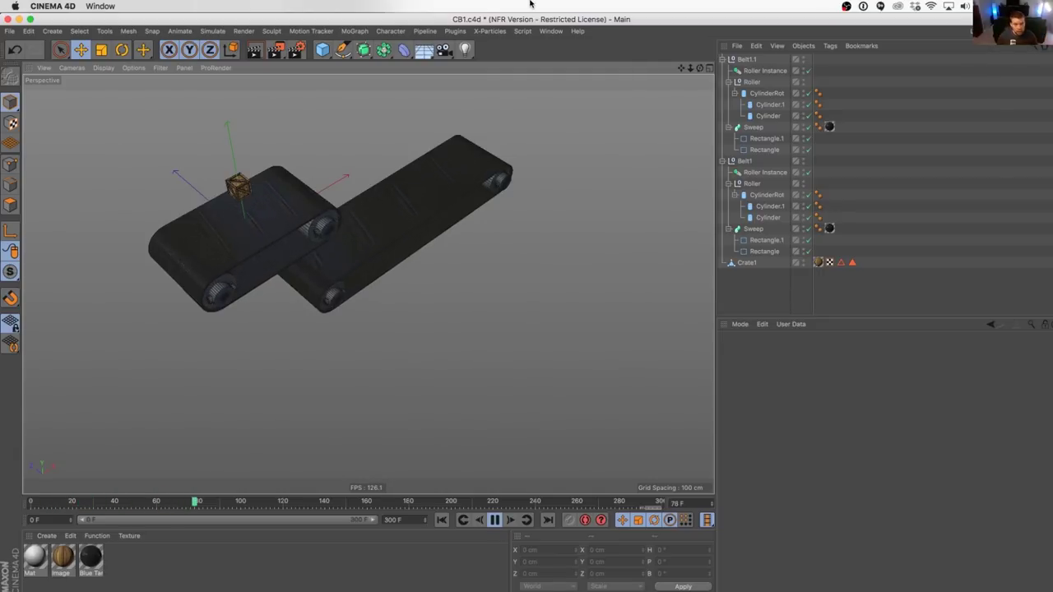
pyautogui.keyDown('alt'); pyautogui.moveTo(435, 216); pyautogui.dragTo(401, 161); pyautogui.keyUp('alt')
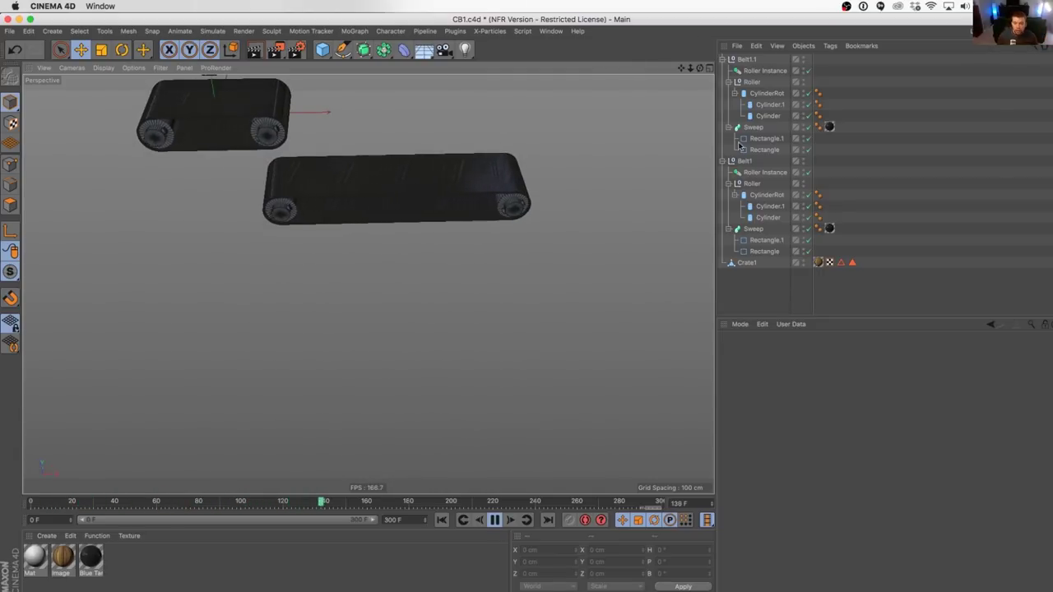
pyautogui.click(752, 128)
pyautogui.click(829, 126)
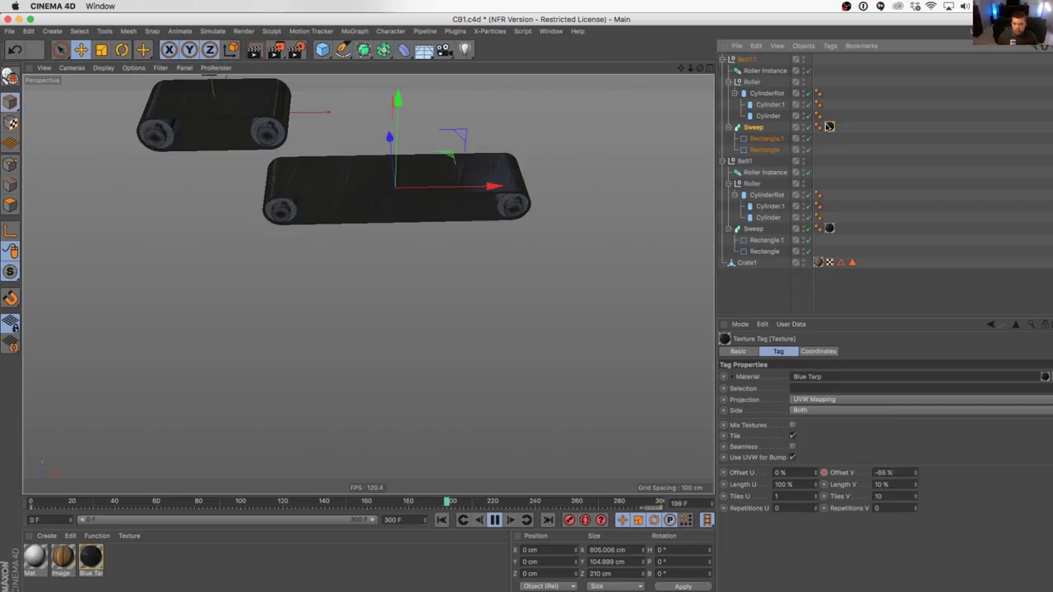
pyautogui.click(865, 129)
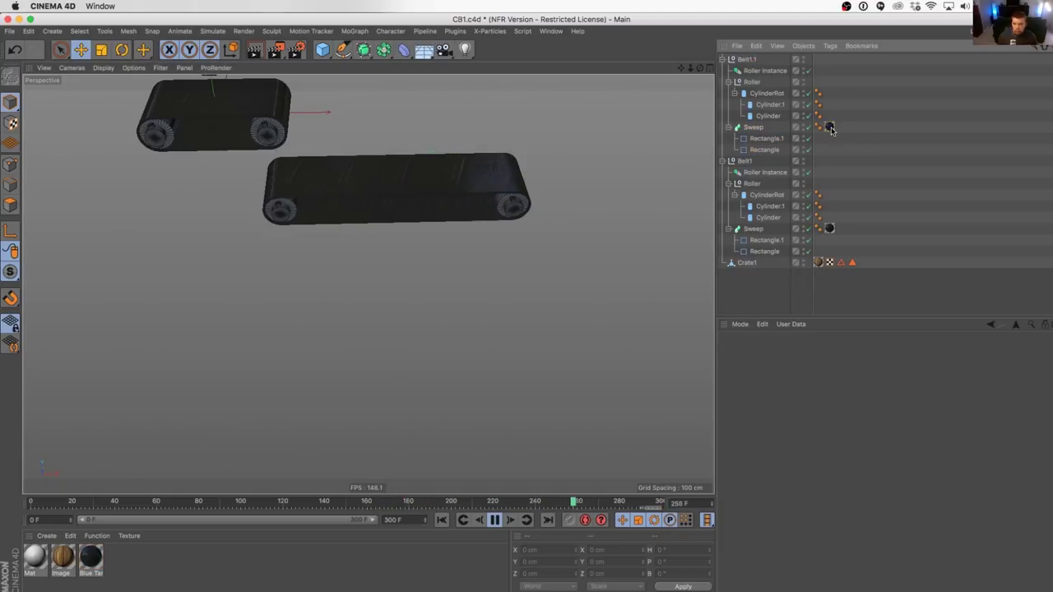
pyautogui.click(830, 127)
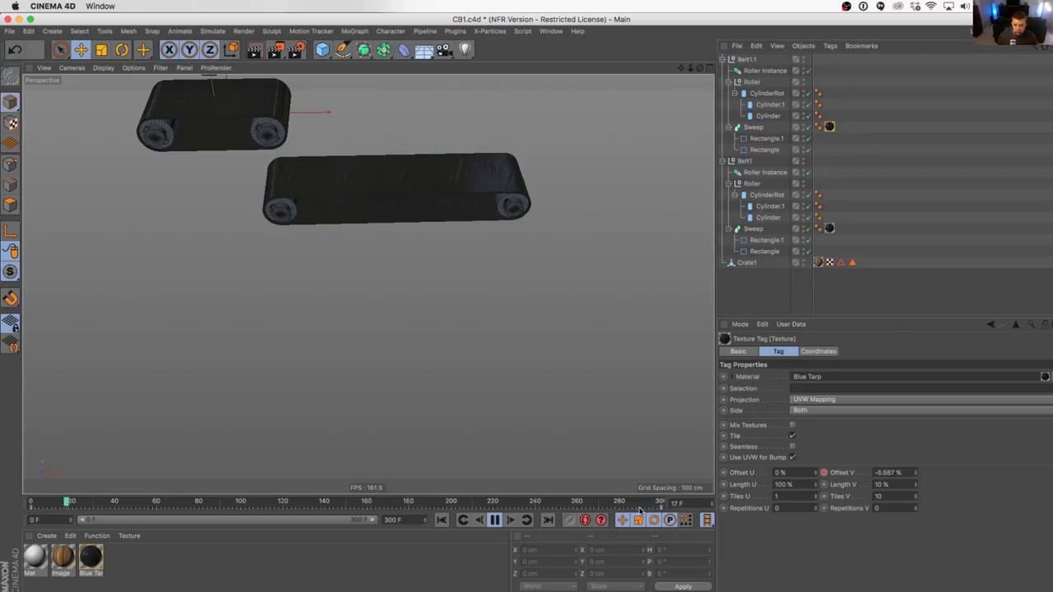
pyautogui.click(659, 508)
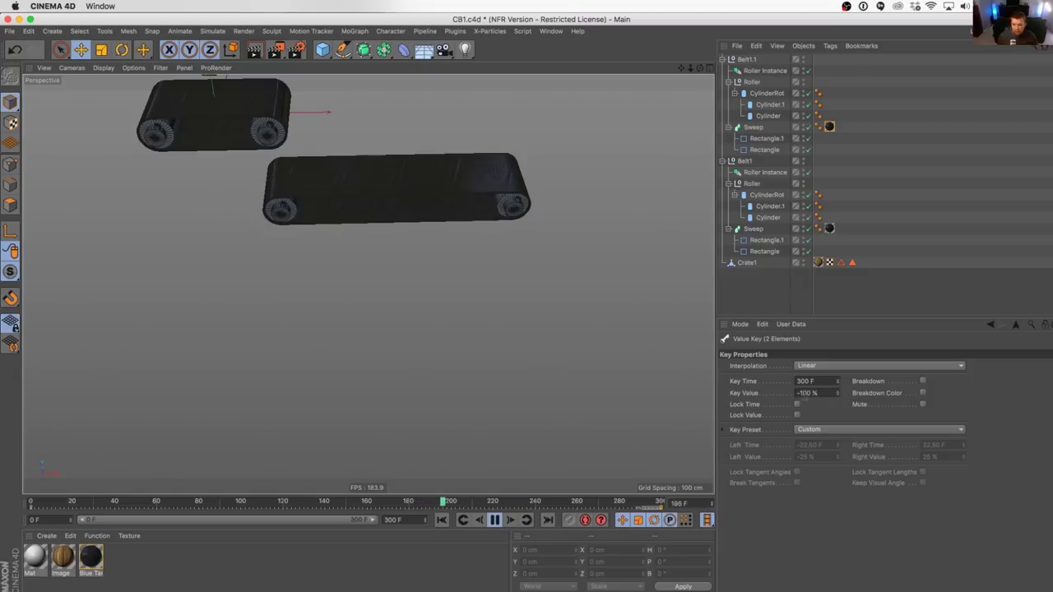
pyautogui.click(825, 393)
pyautogui.write('-50')
pyautogui.press('Return')
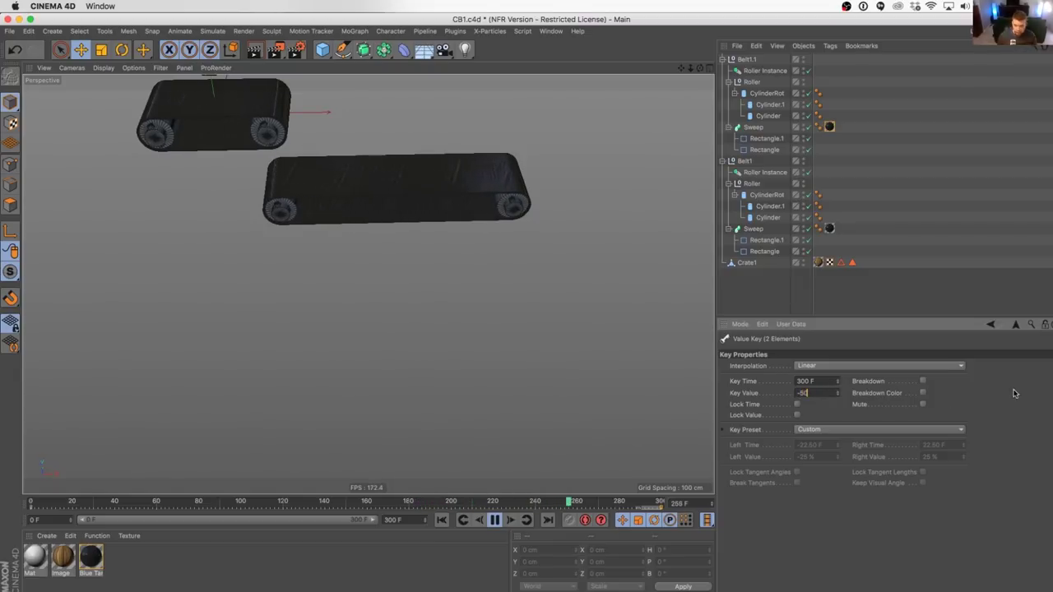
pyautogui.keyDown('alt'); pyautogui.moveTo(411, 200); pyautogui.dragTo(421, 231, button='middle'); pyautogui.keyUp('alt')
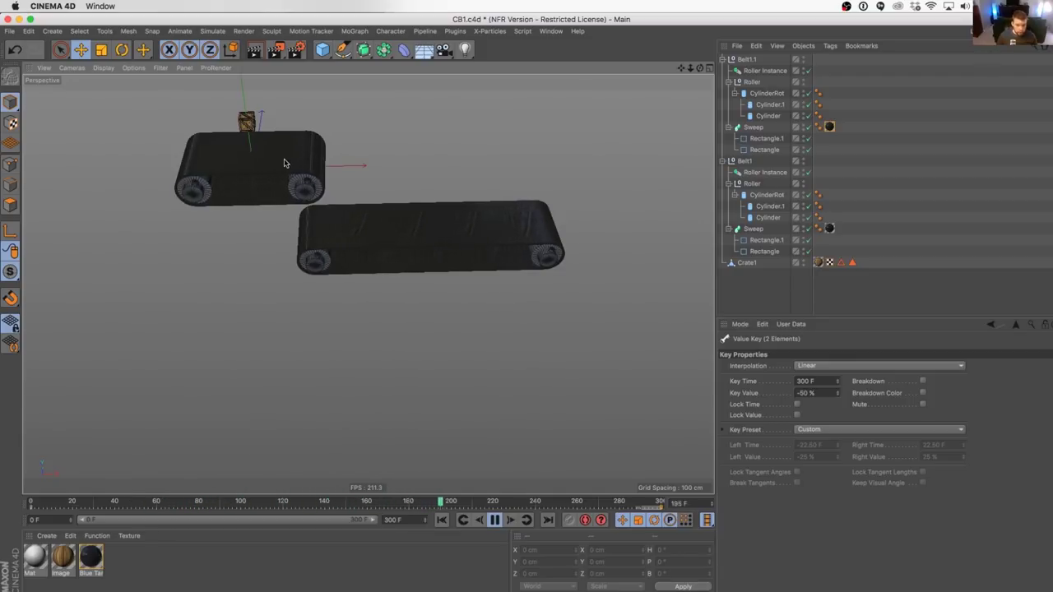
# Step: Rename the longer belt's null Belt1.1 as Belt2
pyautogui.keyDown('alt'); pyautogui.moveTo(425, 243); pyautogui.dragTo(435, 197); pyautogui.keyUp('alt')
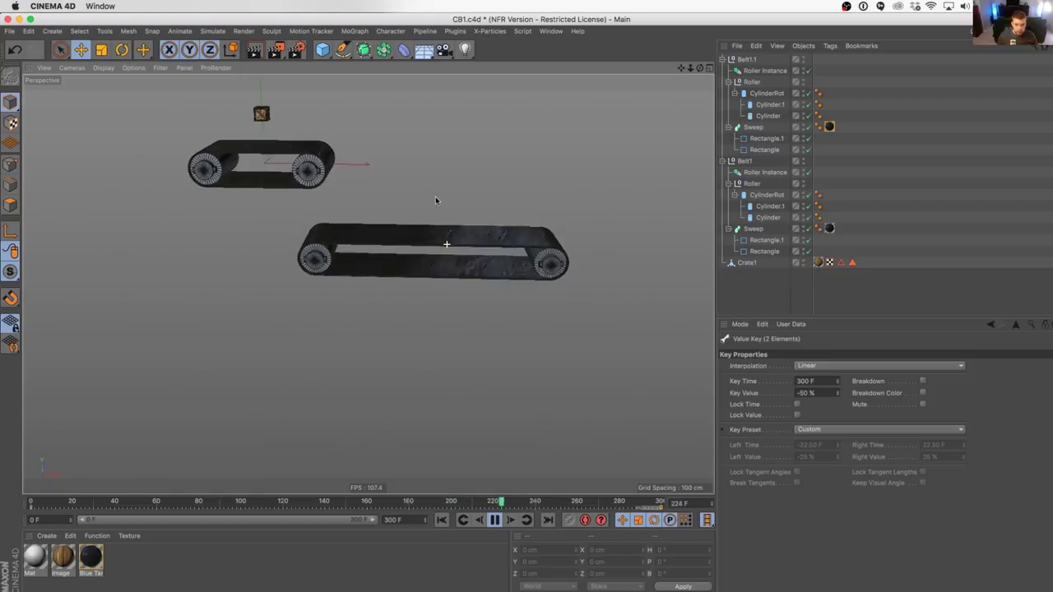
pyautogui.click(745, 61)
pyautogui.doubleClick(746, 61)
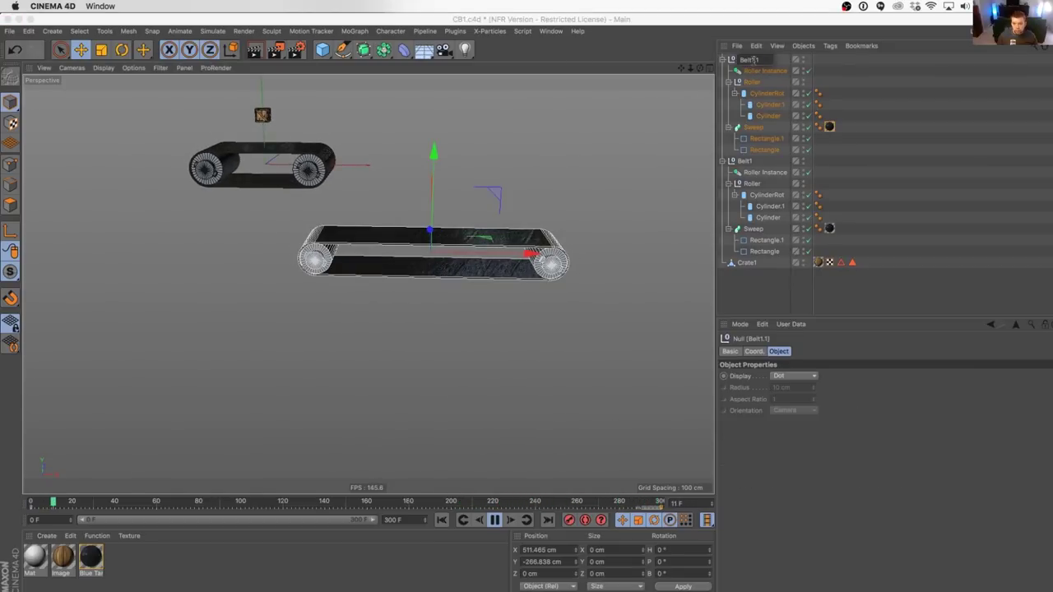
pyautogui.write('Belt2')
pyautogui.press('Return')
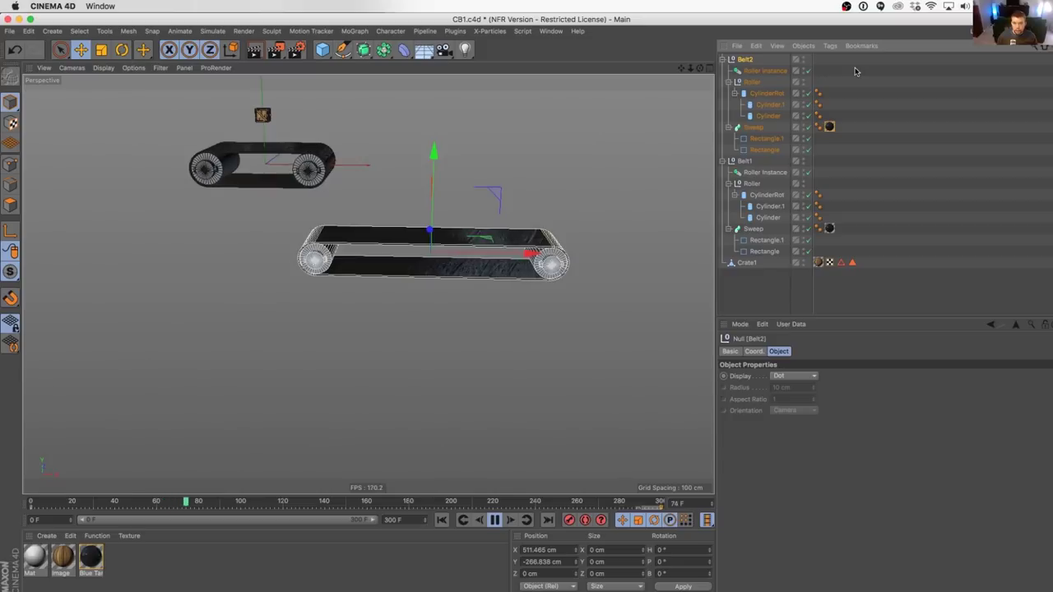
# Step: Duplicate Belt2 and turn the copy around to a heading of -180°
pyautogui.press('super+c')
pyautogui.press('super+v')
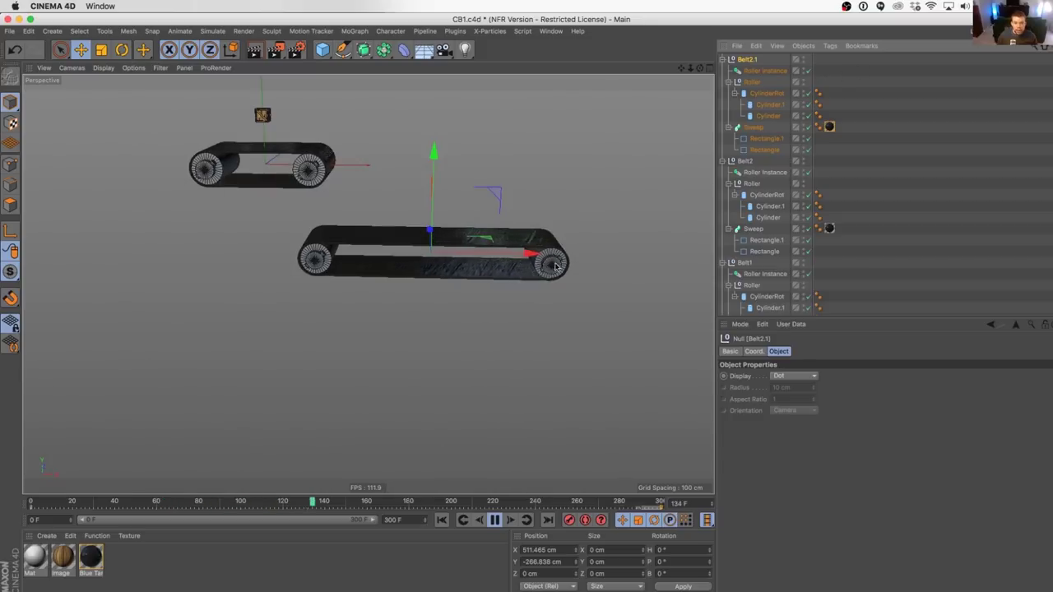
pyautogui.press('r')
pyautogui.moveTo(469, 268); pyautogui.dragTo(450, 232)
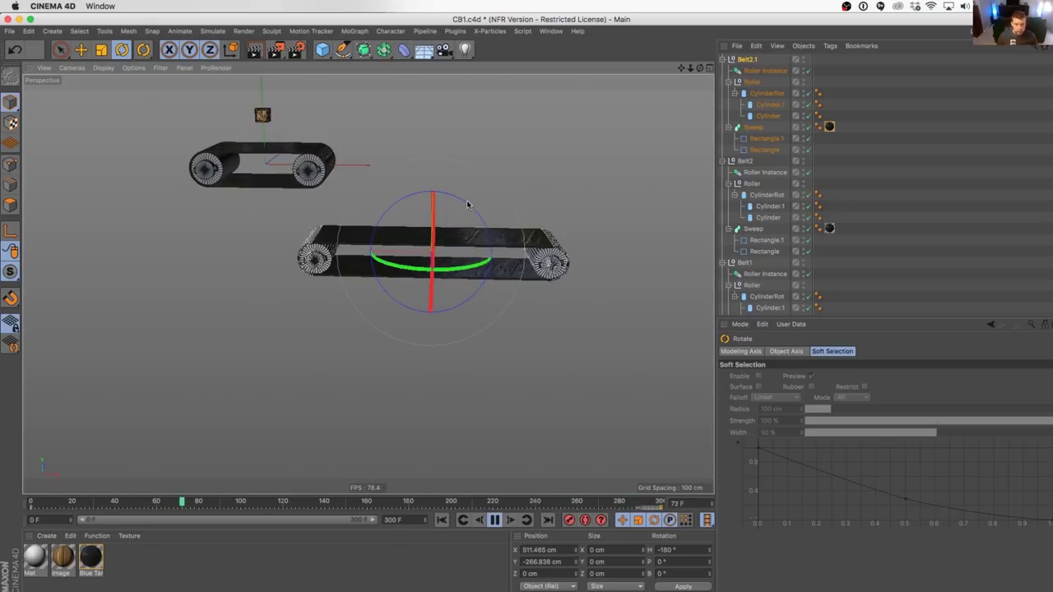
# Step: Tilt the Belt2 copy to a 20° bank and move it below Belt2, to about X 716 cm and Y -574 cm
pyautogui.moveTo(468, 204); pyautogui.dragTo(417, 308)
pyautogui.press('e')
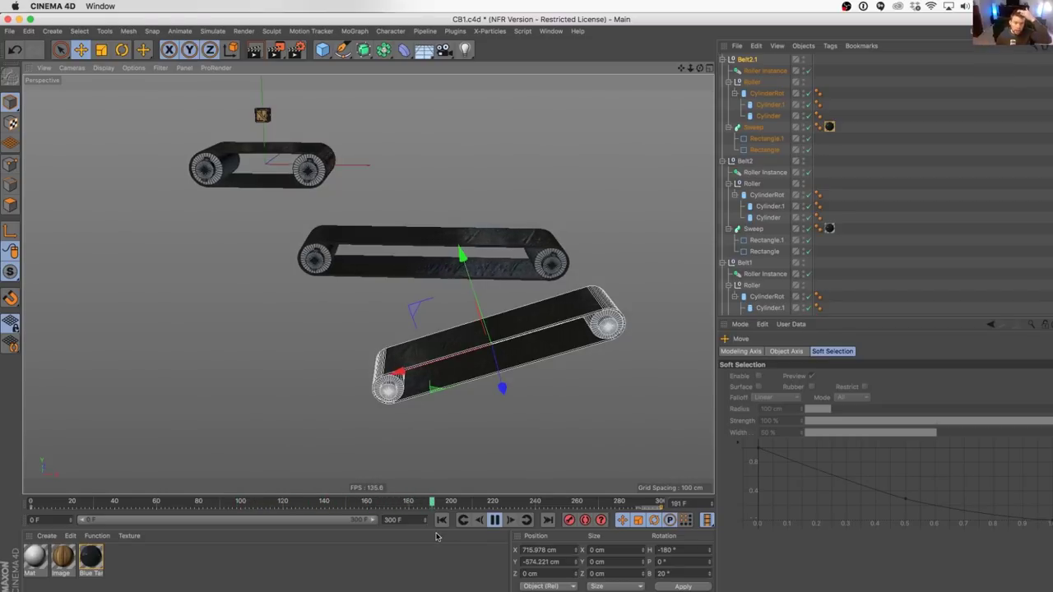
pyautogui.click(495, 520)
pyautogui.click(442, 520)
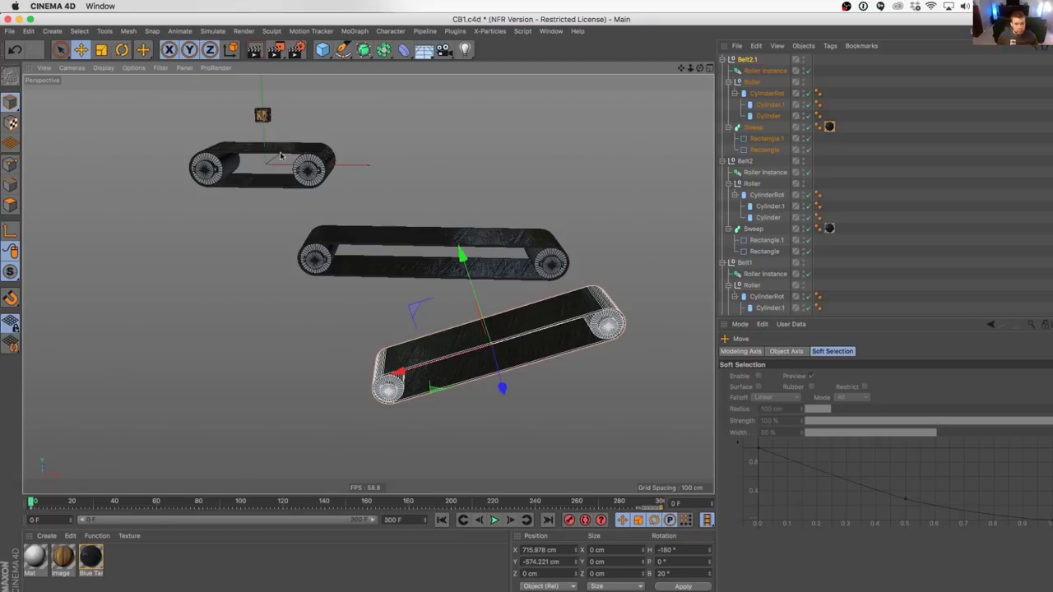
# Step: Copy Belt1's Roller Instance along X to the middle of the short belt, at about X -3.5 cm
pyautogui.keyDown('alt'); pyautogui.moveTo(294, 170); pyautogui.dragTo(450, 220); pyautogui.keyUp('alt')
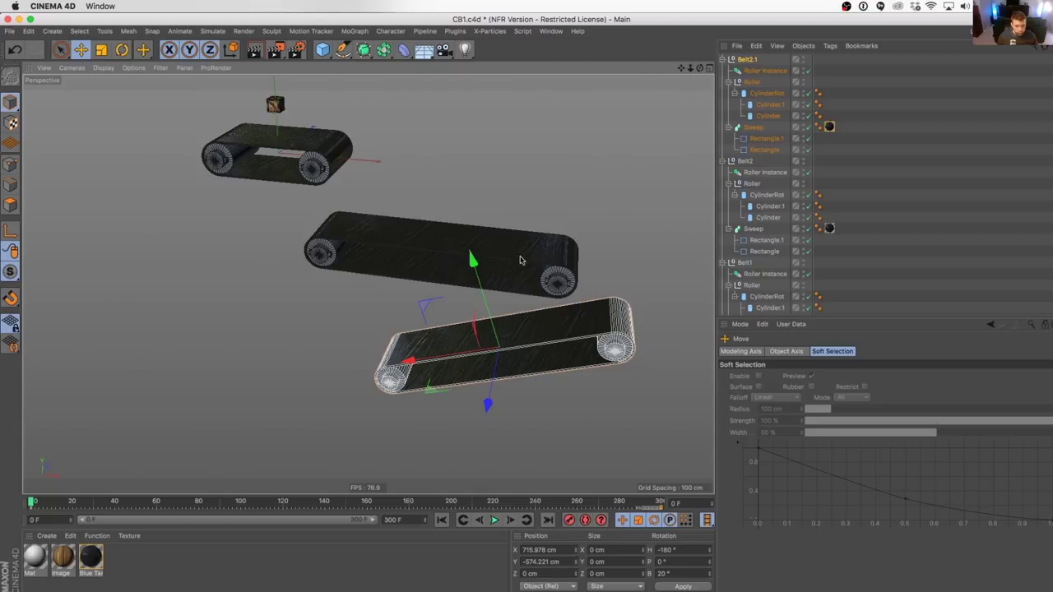
pyautogui.click(224, 165)
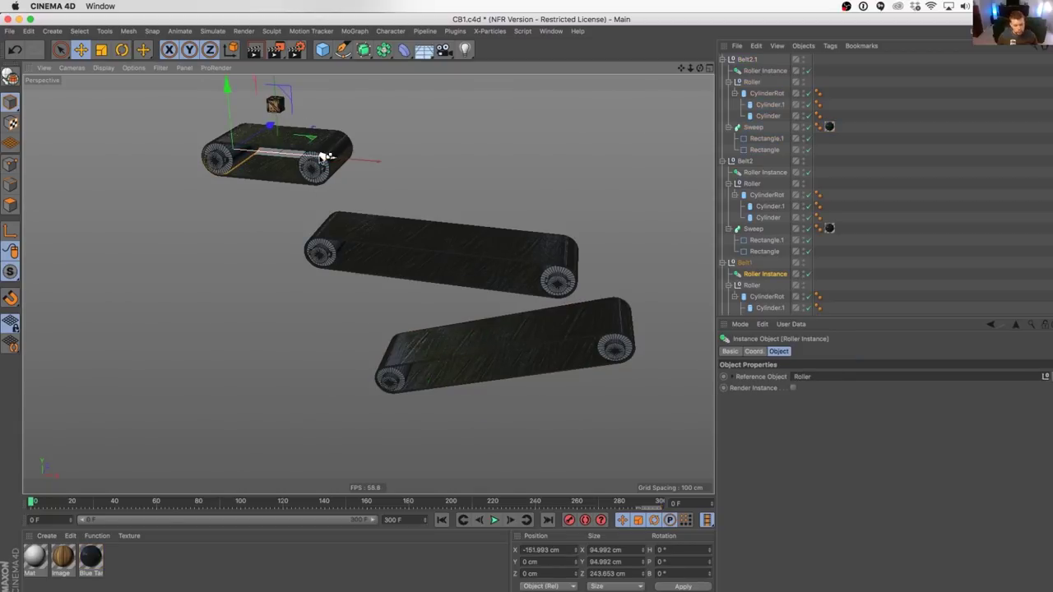
pyautogui.keyDown('ctrl'); pyautogui.moveTo(328, 157); pyautogui.dragTo(384, 171); pyautogui.keyUp('ctrl')
pyautogui.keyDown('alt'); pyautogui.moveTo(484, 282); pyautogui.dragTo(454, 264); pyautogui.keyUp('alt')
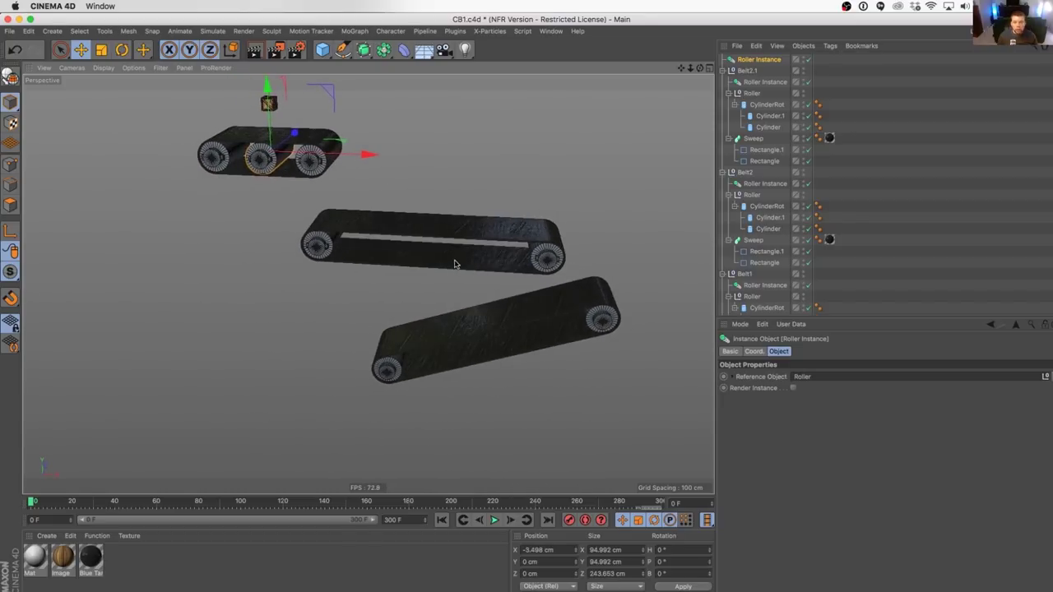
# Step: Delete the Roller Instance of Belt2, keeping its original Roller
pyautogui.click(547, 259)
pyautogui.click(318, 248)
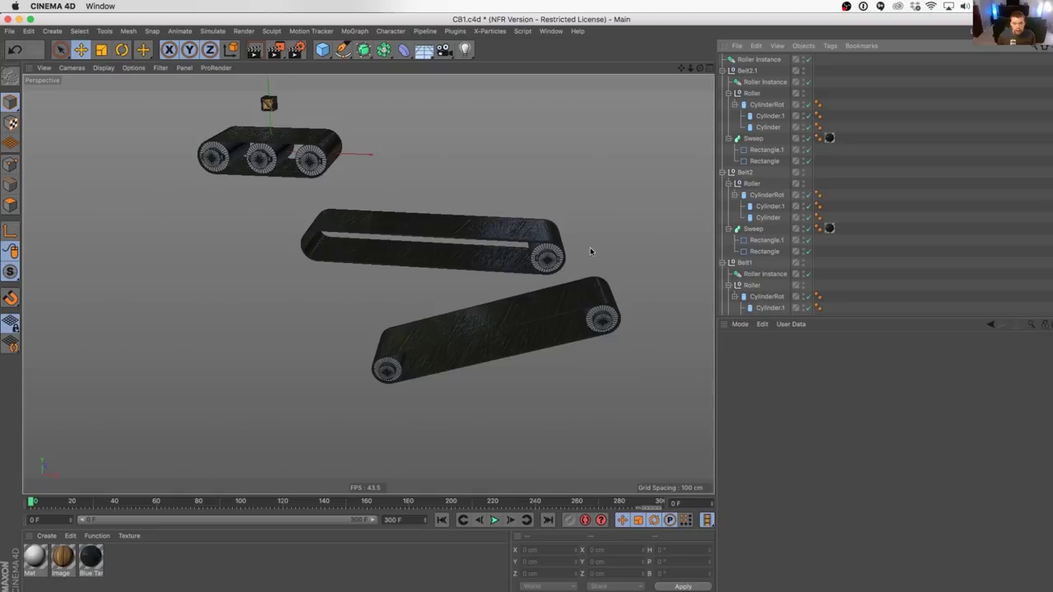
pyautogui.click(547, 260)
pyautogui.click(764, 195)
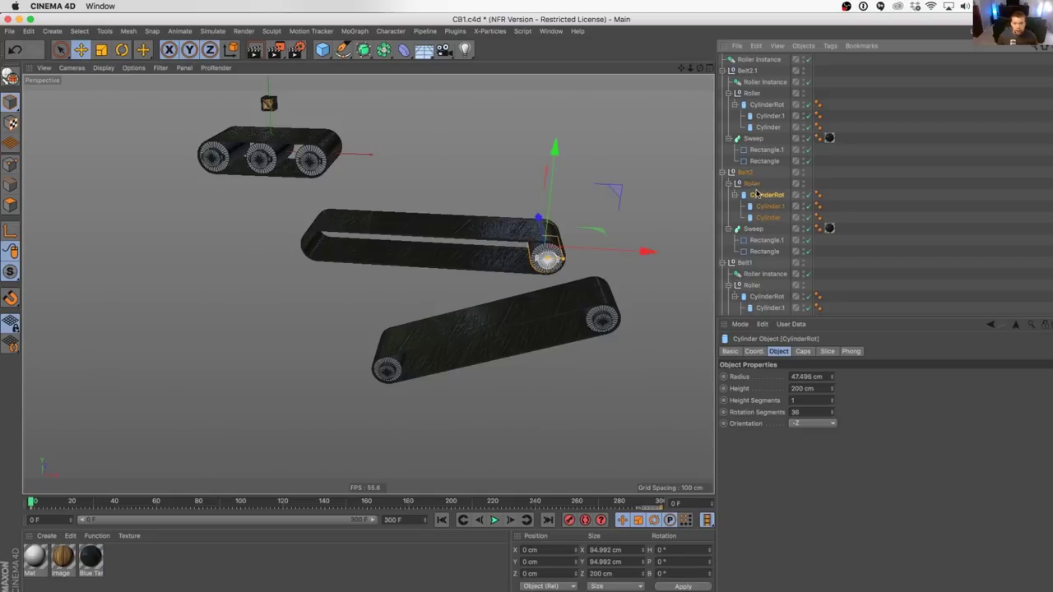
# Step: Add a MoGraph Cloner inside Belt2 and set its X and Y position to 0 cm
pyautogui.click(354, 30)
pyautogui.click(364, 158)
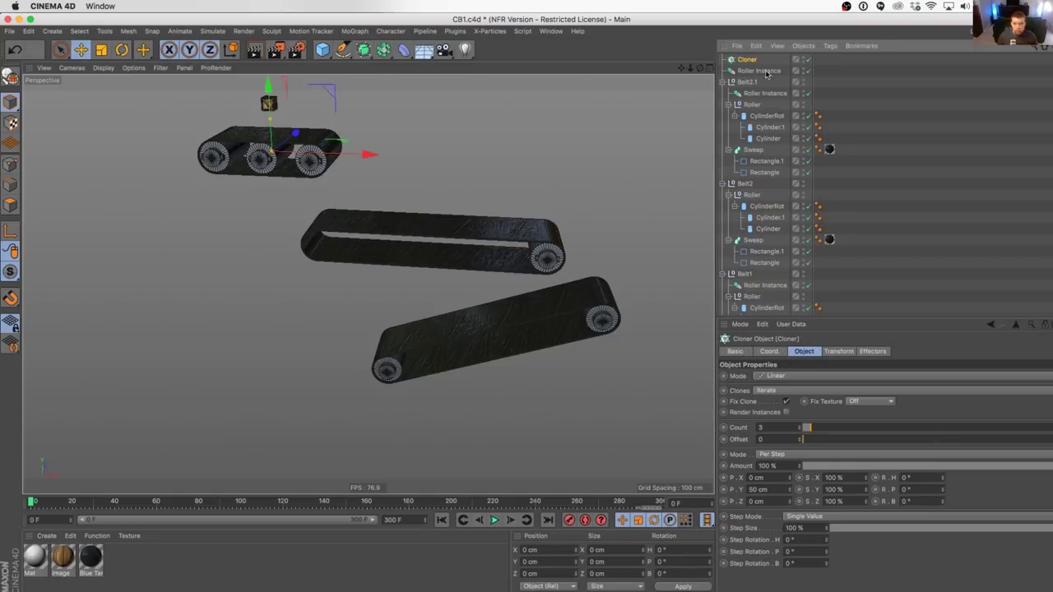
pyautogui.moveTo(830, 210); pyautogui.dragTo(758, 191)
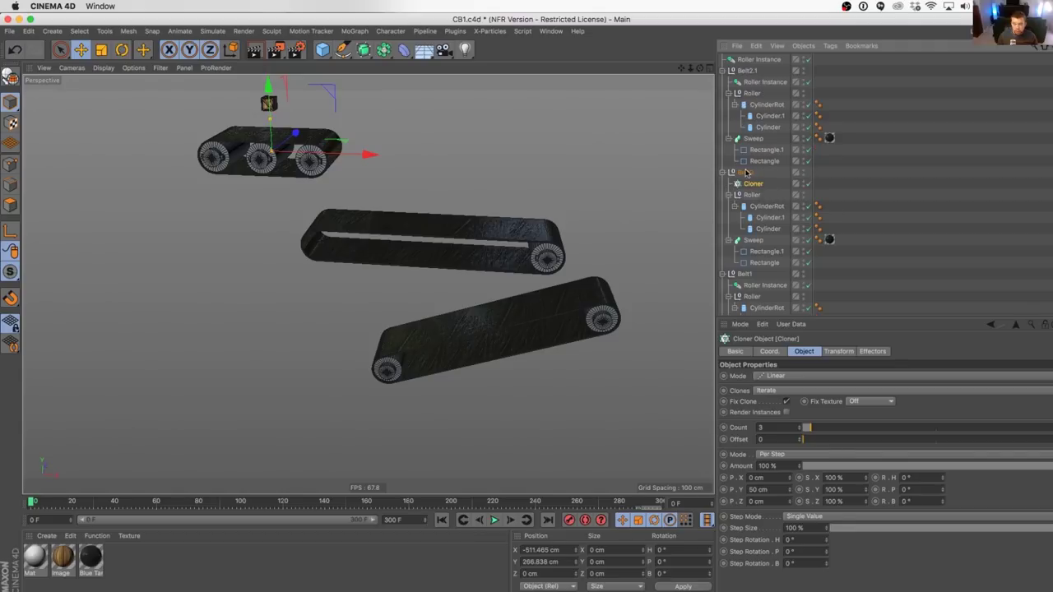
pyautogui.moveTo(567, 561); pyautogui.dragTo(481, 560)
pyautogui.write('0')
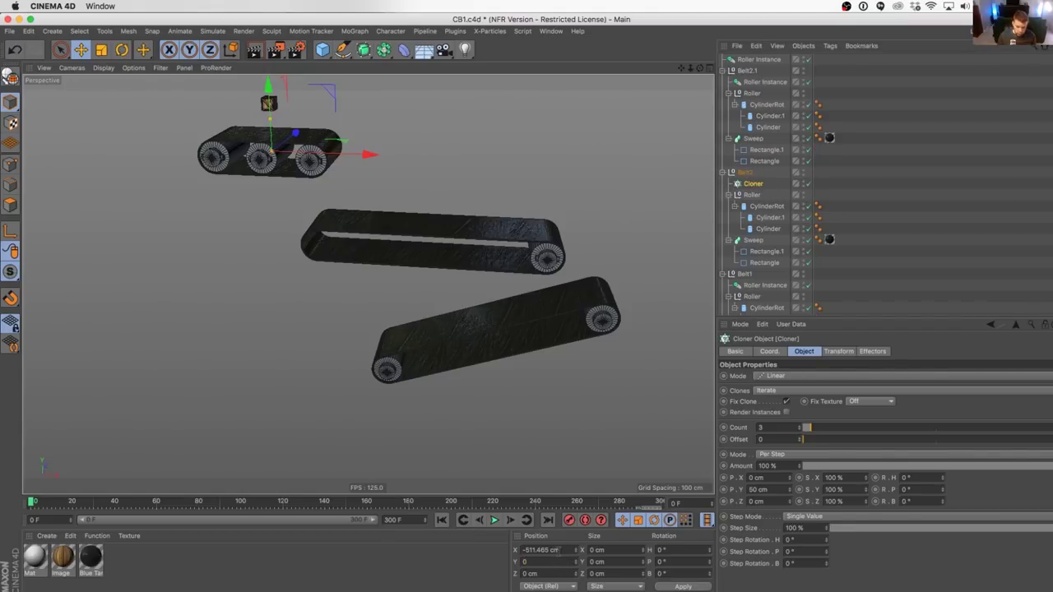
pyautogui.moveTo(564, 549); pyautogui.dragTo(478, 540)
pyautogui.write('0')
pyautogui.press('Return')
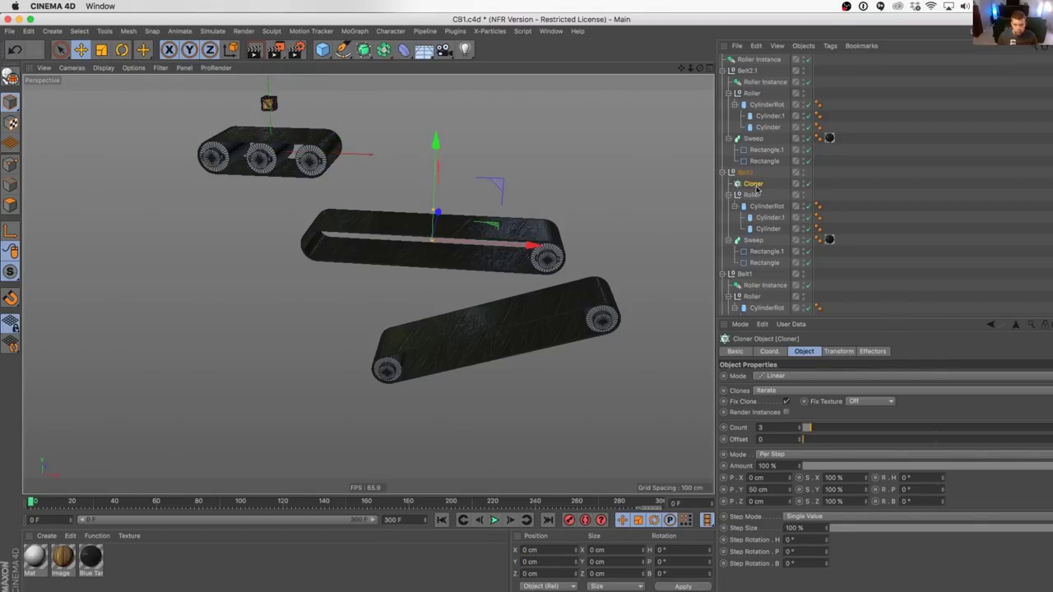
# Step: Place Belt2's Roller in the Cloner and set it to Grid Array mode with counts of 3, 1 and 1
pyautogui.moveTo(753, 197); pyautogui.dragTo(751, 186)
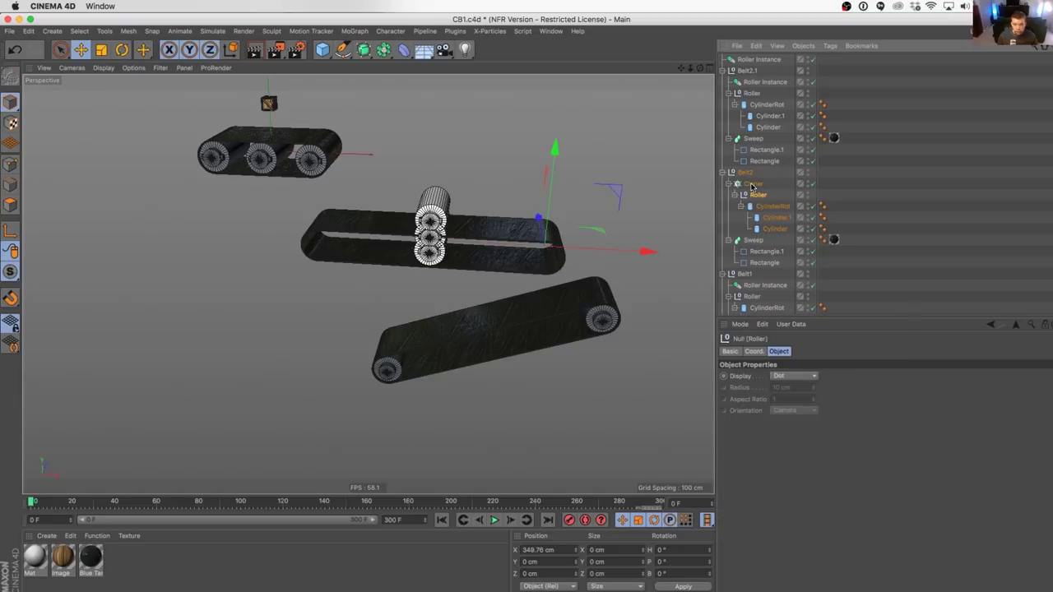
pyautogui.click(752, 184)
pyautogui.click(777, 375)
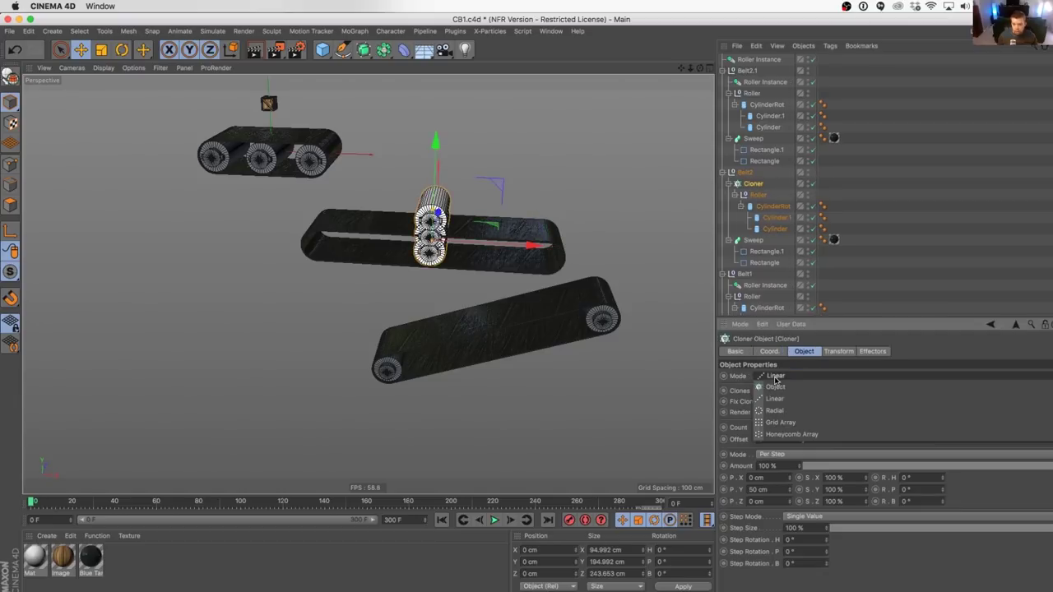
pyautogui.click(781, 422)
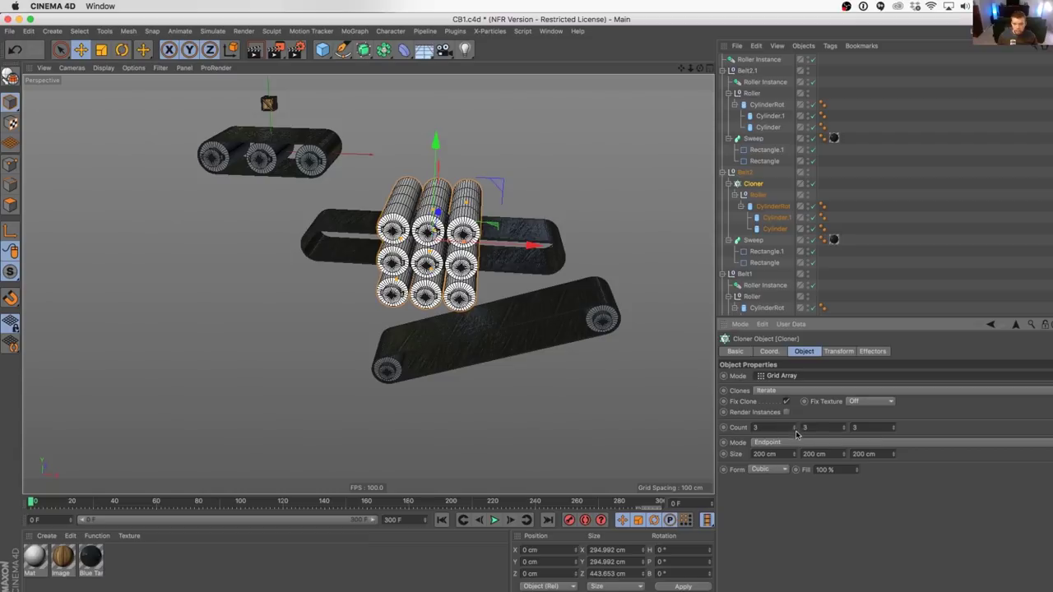
pyautogui.moveTo(841, 428); pyautogui.dragTo(827, 437)
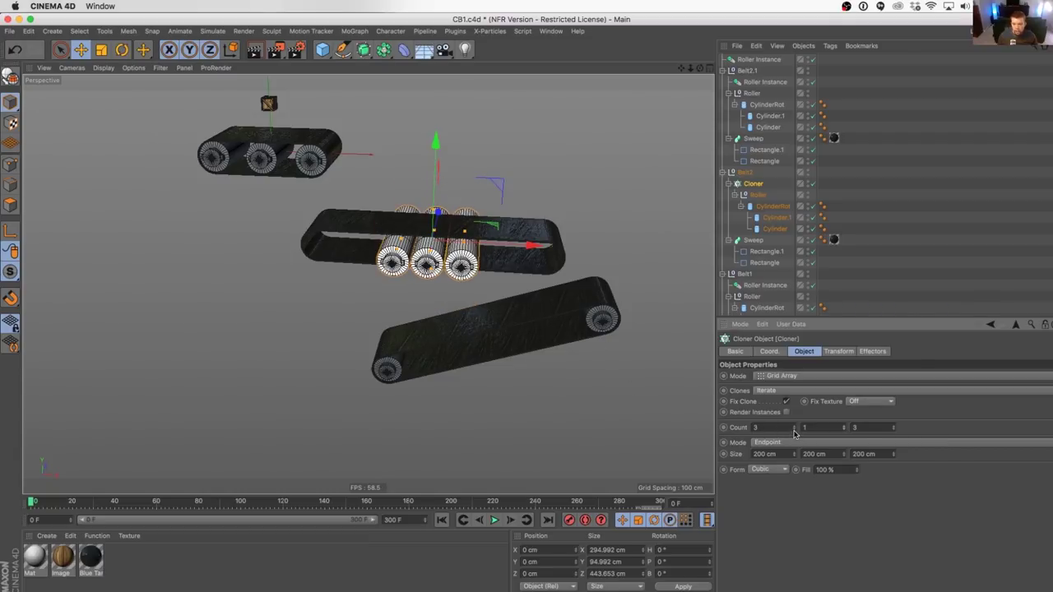
pyautogui.moveTo(893, 430); pyautogui.dragTo(888, 438)
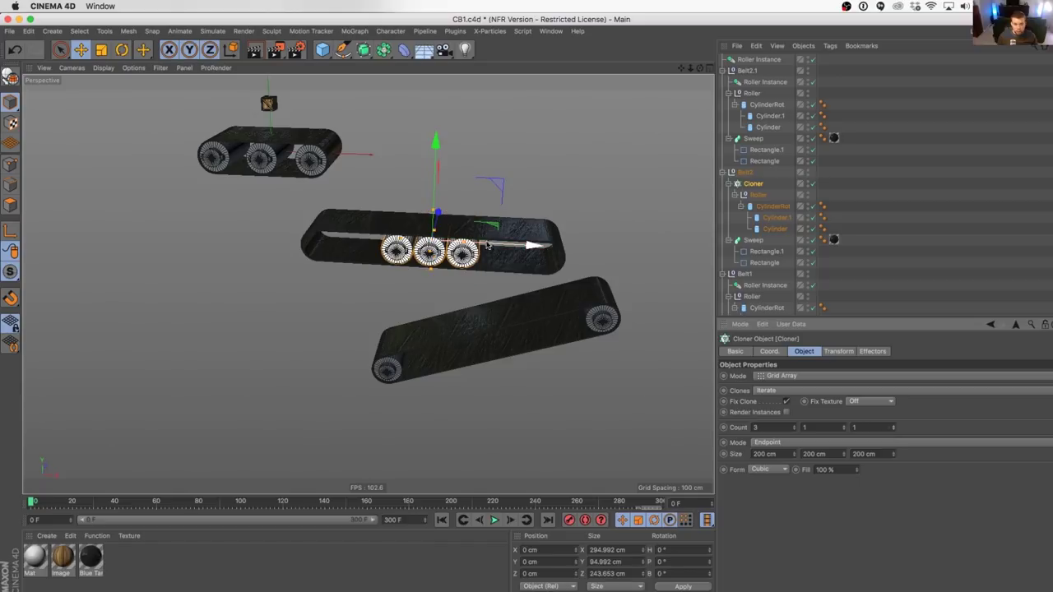
# Step: Widen the Cloner's X size to about 695.6 cm to span Belt2 and set its X count to 5
pyautogui.moveTo(465, 244); pyautogui.dragTo(533, 247)
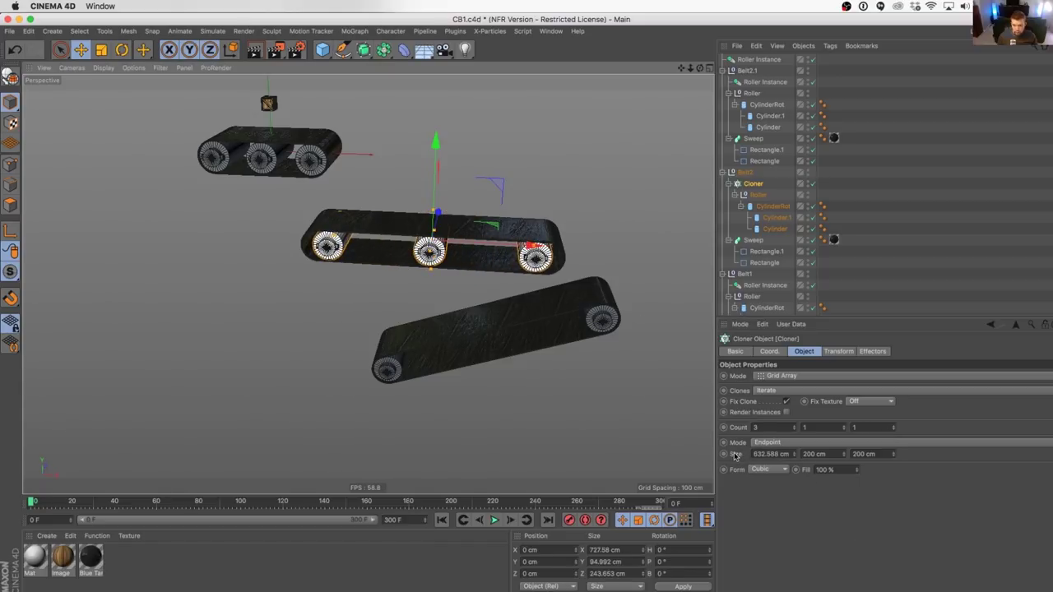
pyautogui.moveTo(794, 454); pyautogui.dragTo(795, 425)
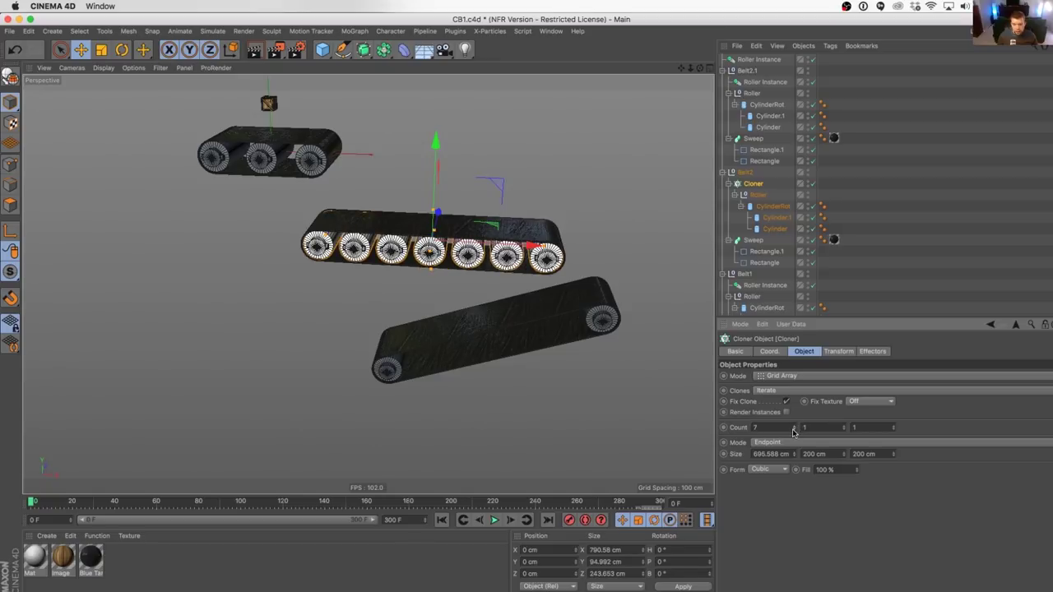
pyautogui.click(794, 431)
pyautogui.click(794, 431)
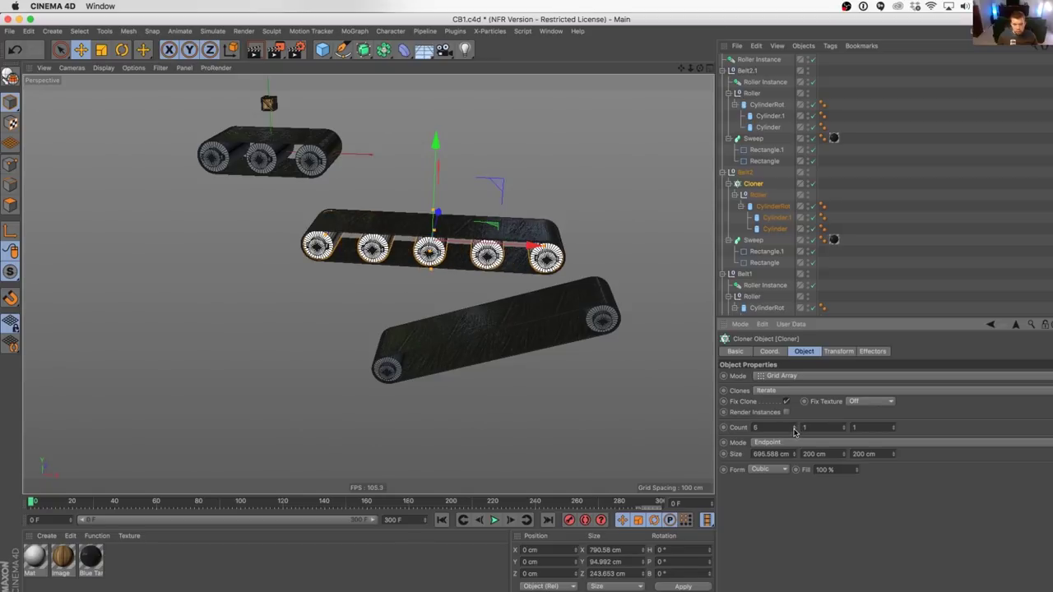
# Step: Play the animation to check the rotation of Belt2's cloned rollers, and return to frame 0
pyautogui.click(757, 195)
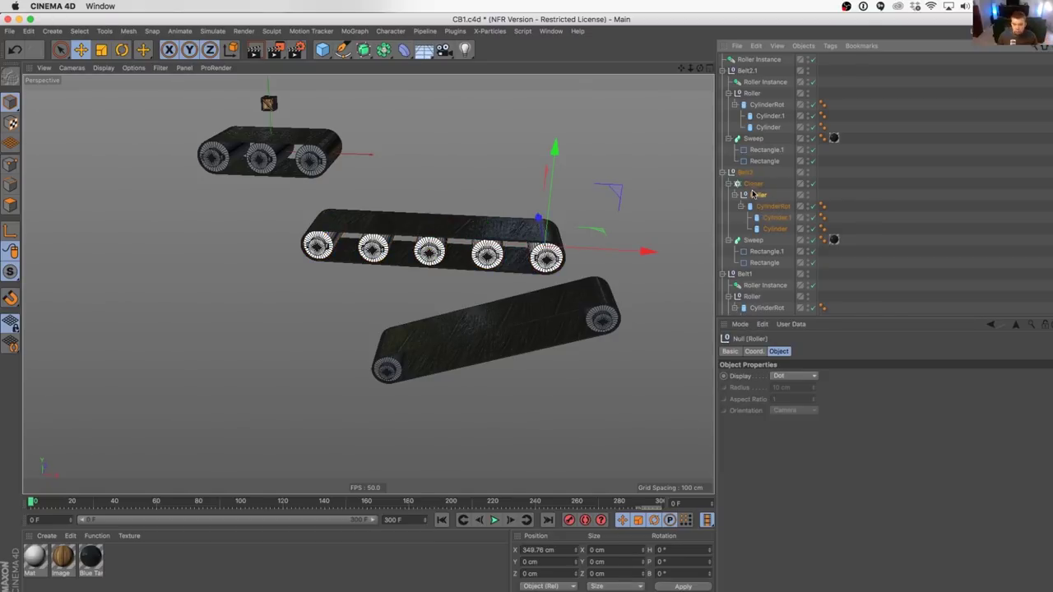
pyautogui.click(494, 520)
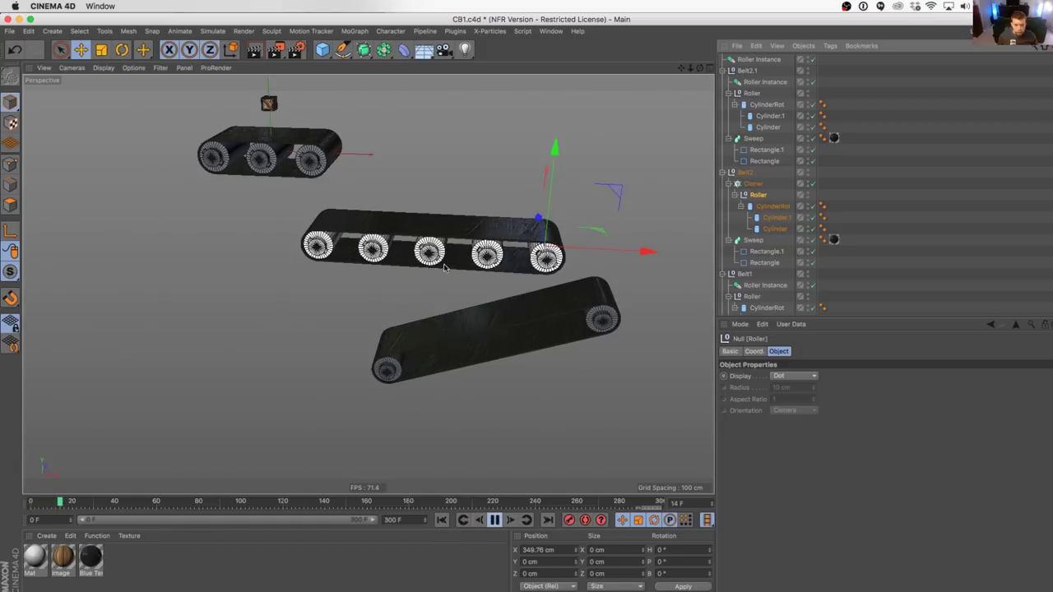
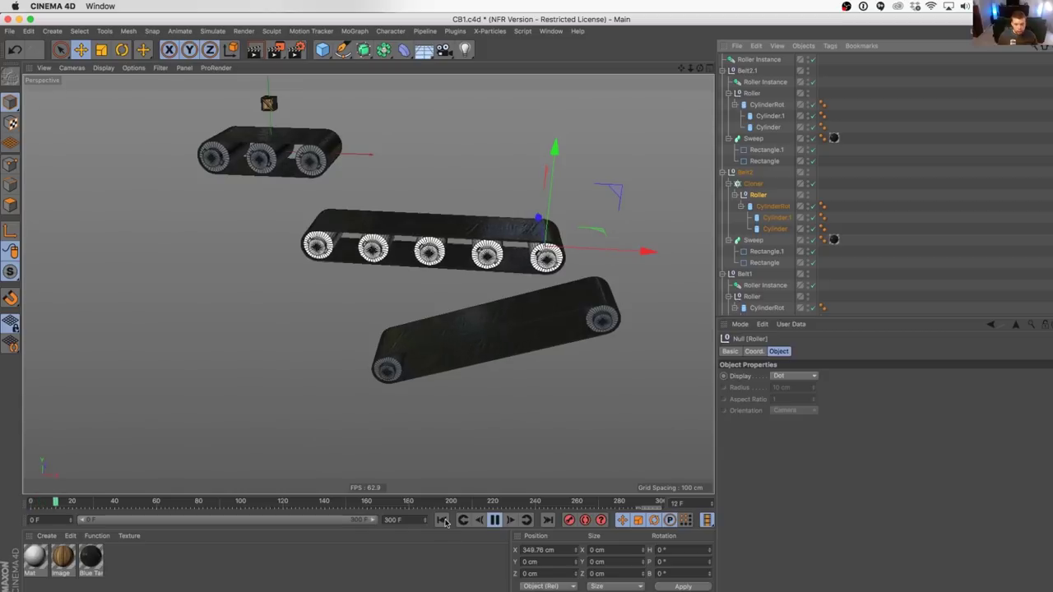
pyautogui.click(494, 521)
pyautogui.click(443, 521)
# Step: Collapse the Belt2.1 hierarchy and scale Crate1 up uniformly to about 45.5 cm
pyautogui.keyDown('alt'); pyautogui.moveTo(265, 173); pyautogui.dragTo(320, 298, button='middle'); pyautogui.keyUp('alt')
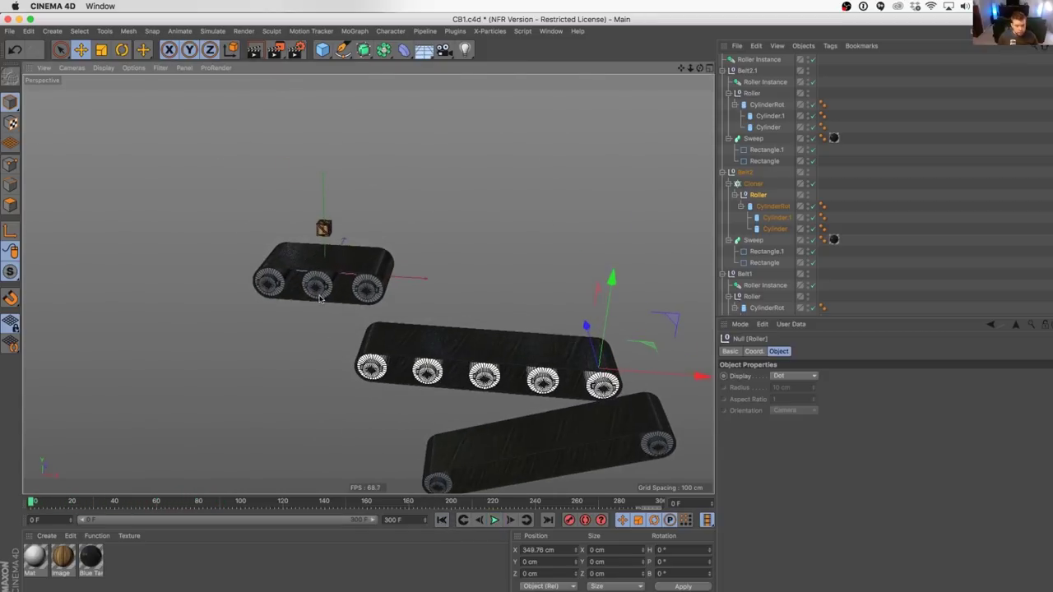
pyautogui.click(727, 71)
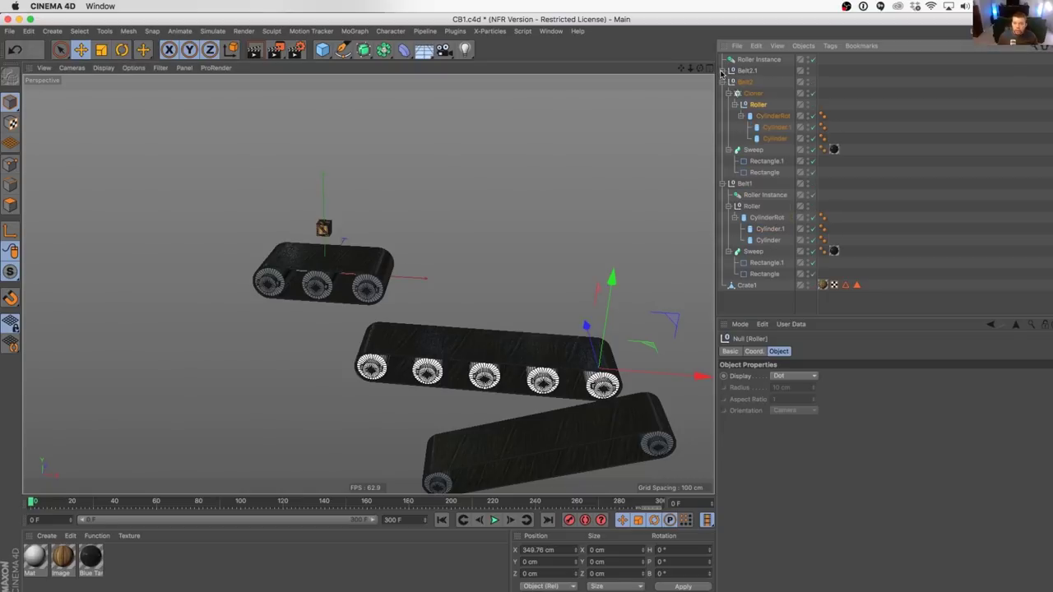
pyautogui.click(750, 286)
pyautogui.press('t')
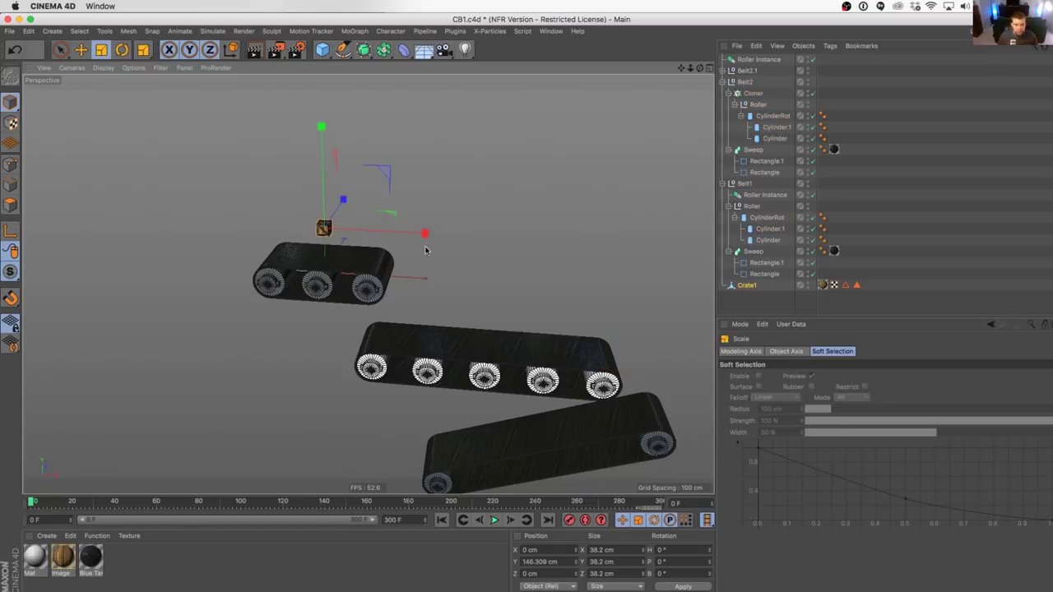
pyautogui.moveTo(330, 253); pyautogui.dragTo(423, 230)
pyautogui.keyDown('alt'); pyautogui.moveTo(367, 268); pyautogui.dragTo(405, 223); pyautogui.keyUp('alt')
# Step: In the Front view, draw a Bezier spline with the Pen tool down to Belt1, along its top and curving over its far end
pyautogui.middleClick(437, 219)
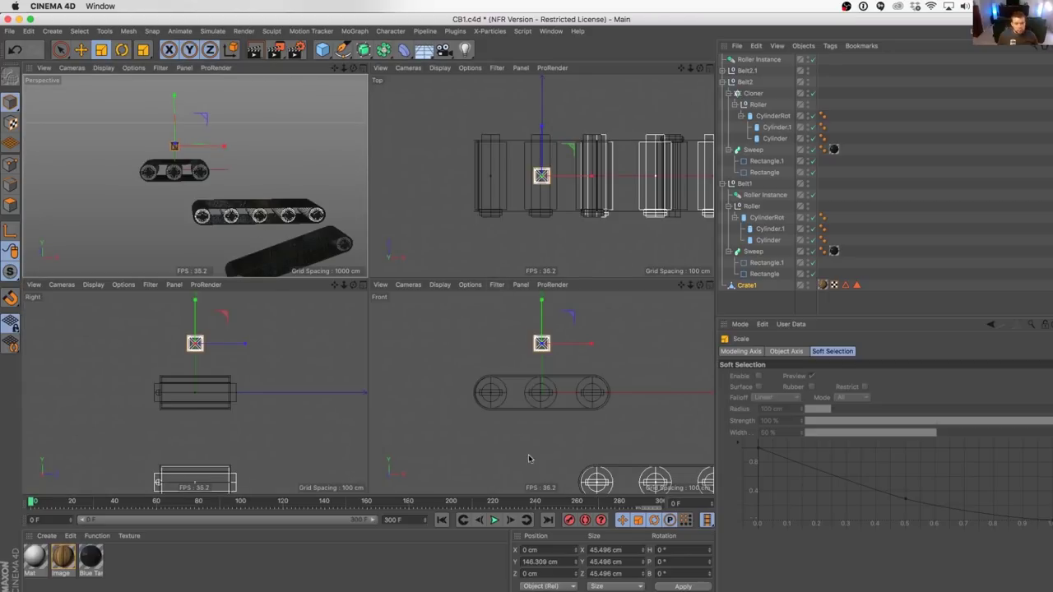
pyautogui.middleClick(503, 374)
pyautogui.scroll(-6, 522, 371)
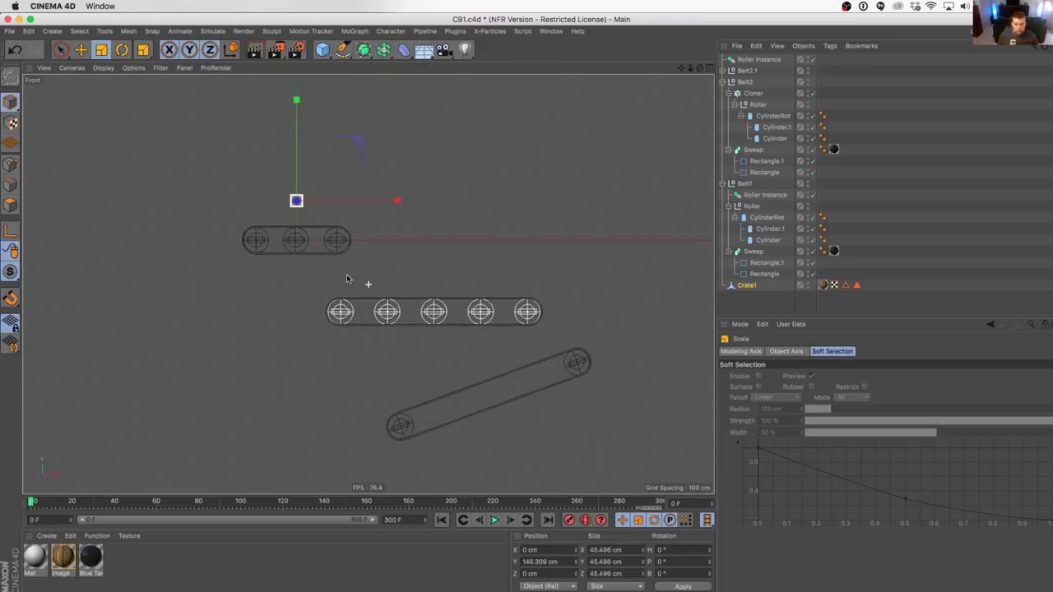
pyautogui.moveTo(396, 276); pyautogui.dragTo(389, 306, button='middle')
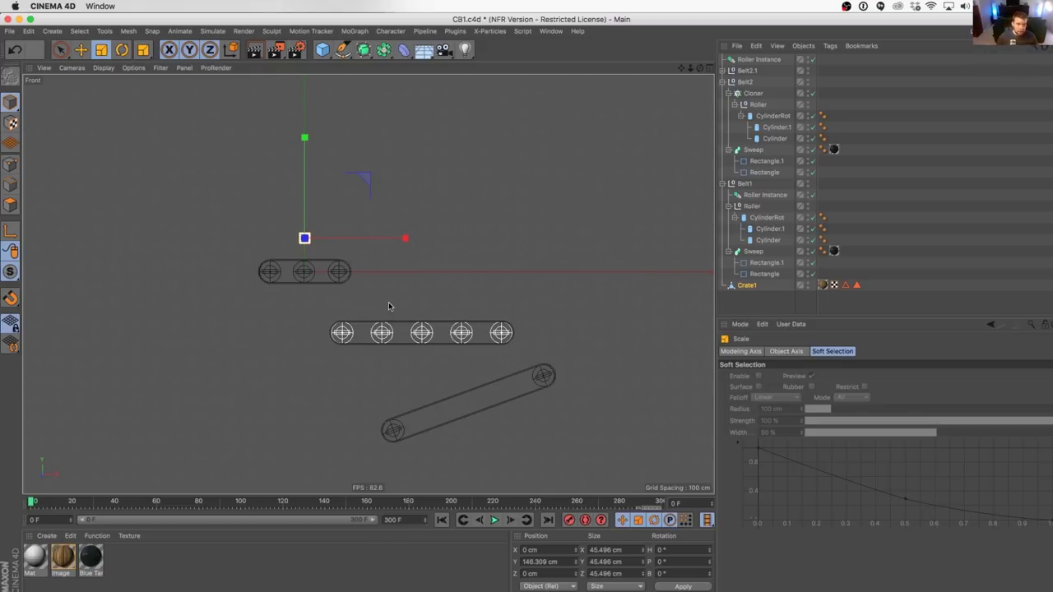
pyautogui.click(343, 49)
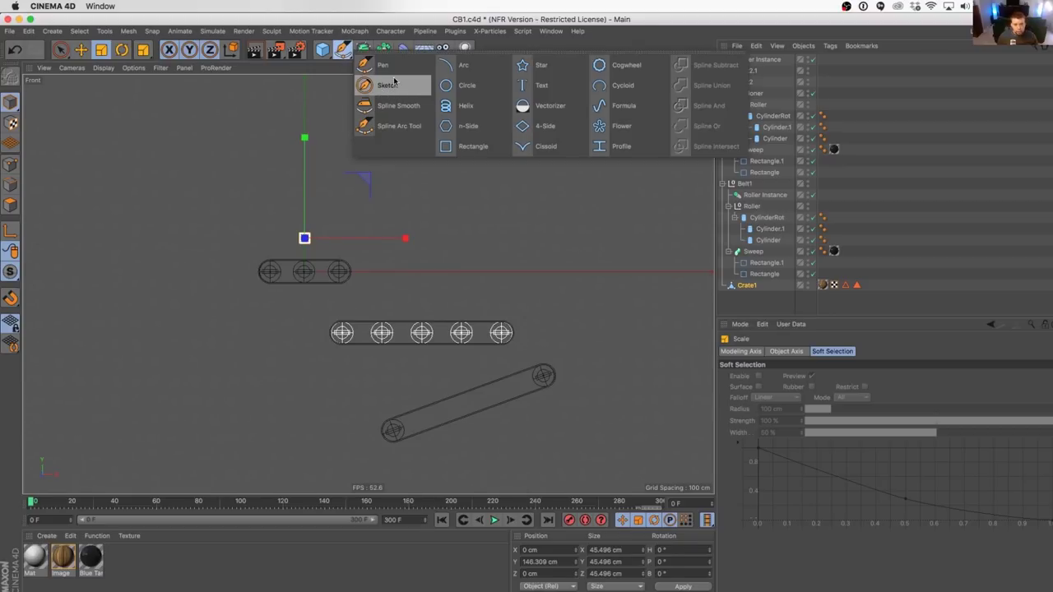
pyautogui.click(367, 65)
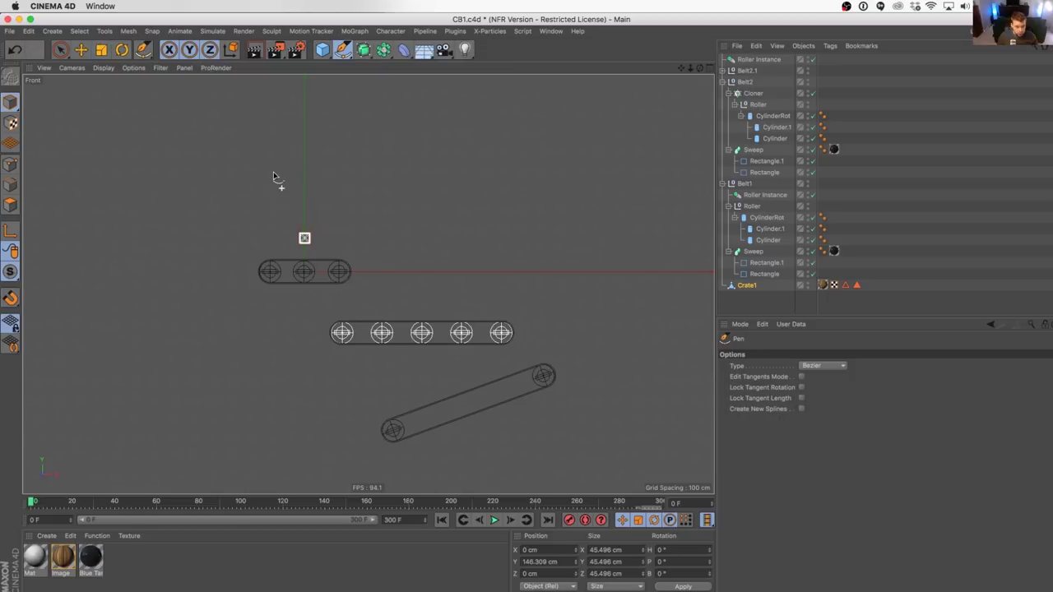
pyautogui.click(269, 115)
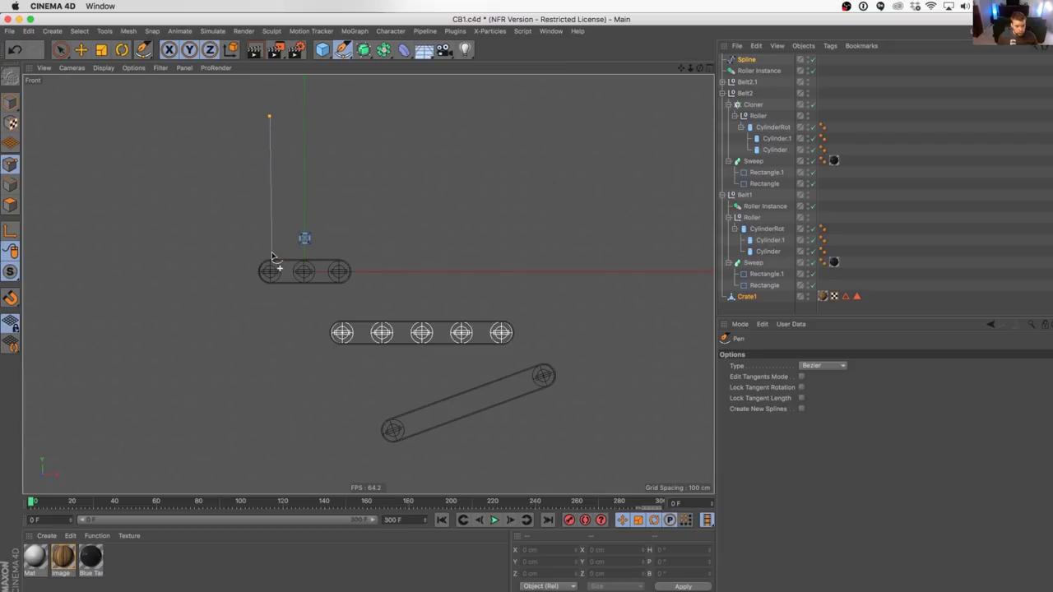
pyautogui.click(271, 250)
pyautogui.scroll(4, 342, 255)
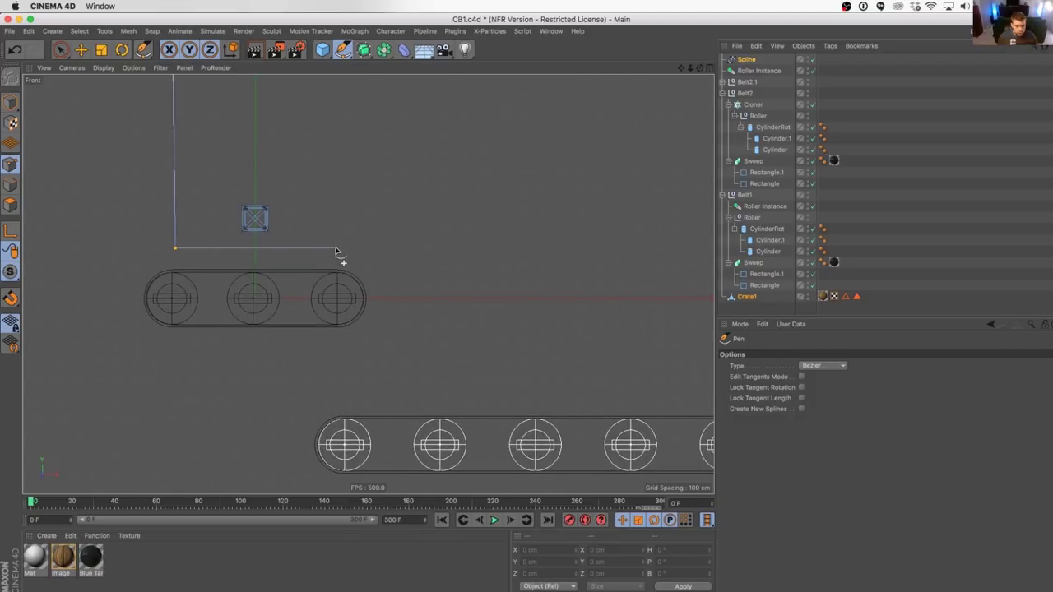
pyautogui.moveTo(335, 249); pyautogui.dragTo(354, 252)
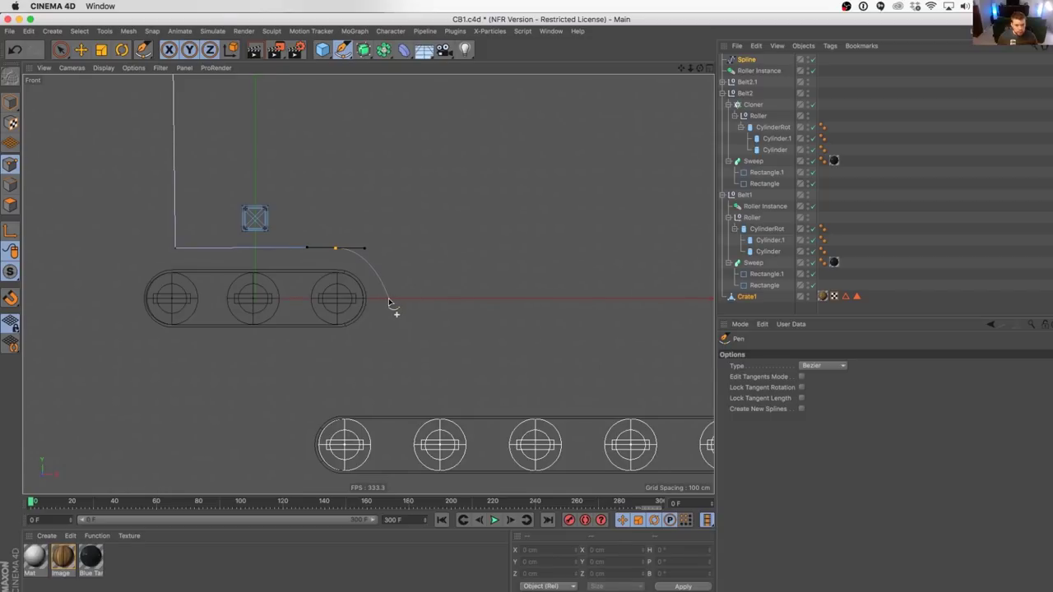
pyautogui.moveTo(387, 298); pyautogui.dragTo(388, 322)
# Step: Continue the spline down to Belt2, along its top, around its far end and down to just above the tilted belt
pyautogui.keyDown('alt'); pyautogui.moveTo(482, 400); pyautogui.dragTo(237, 379, button='middle'); pyautogui.keyUp('alt')
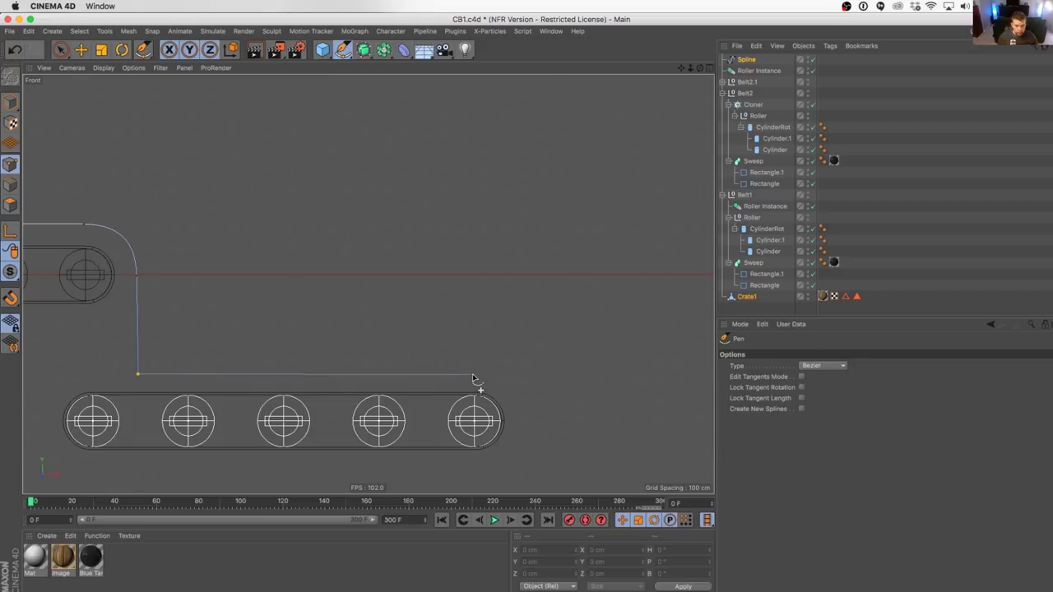
pyautogui.moveTo(473, 375); pyautogui.dragTo(499, 377)
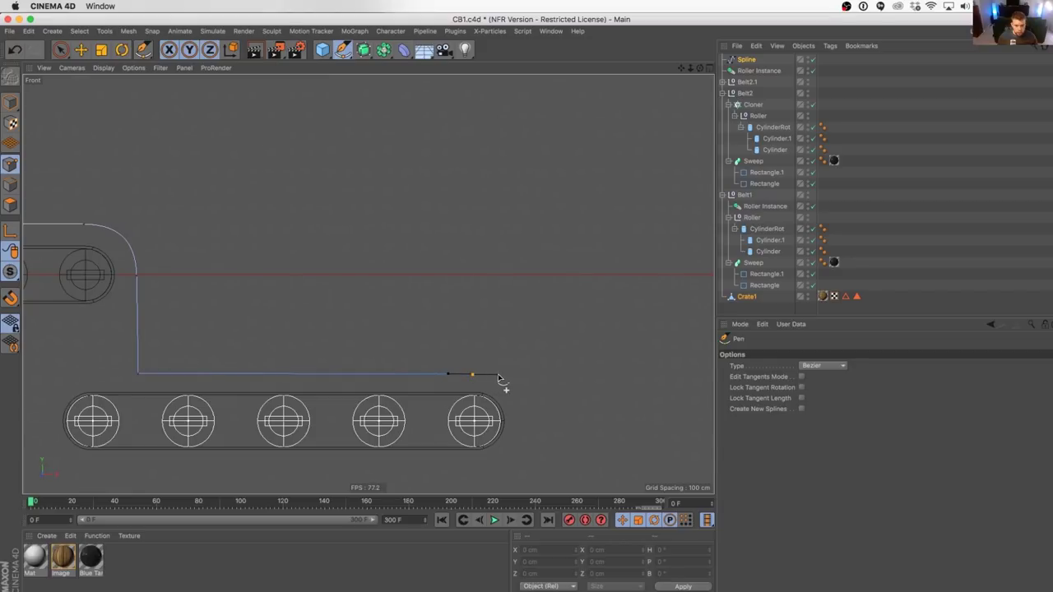
pyautogui.moveTo(523, 422); pyautogui.dragTo(526, 437)
pyautogui.keyDown('alt'); pyautogui.moveTo(525, 447); pyautogui.dragTo(520, 271, button='middle'); pyautogui.keyUp('alt')
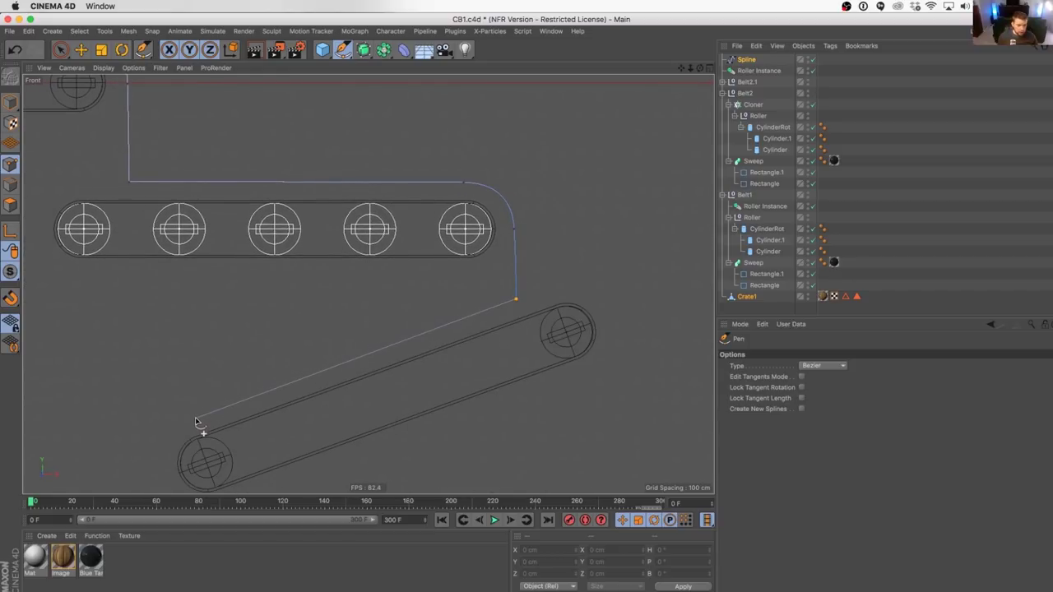
# Step: Extend the spline down the tilted belt's slope, round its lower end and finish it straight down below the belt
pyautogui.keyDown('alt'); pyautogui.moveTo(196, 423); pyautogui.dragTo(395, 282, button='middle'); pyautogui.keyUp('alt')
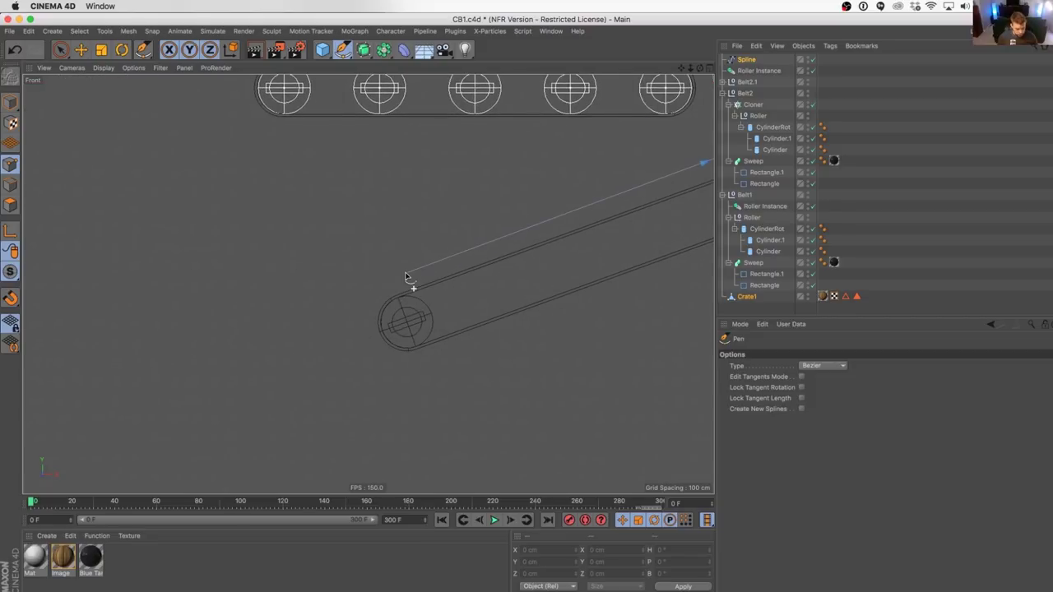
pyautogui.keyDown('alt'); pyautogui.moveTo(362, 262); pyautogui.dragTo(337, 313, button='middle'); pyautogui.keyUp('alt')
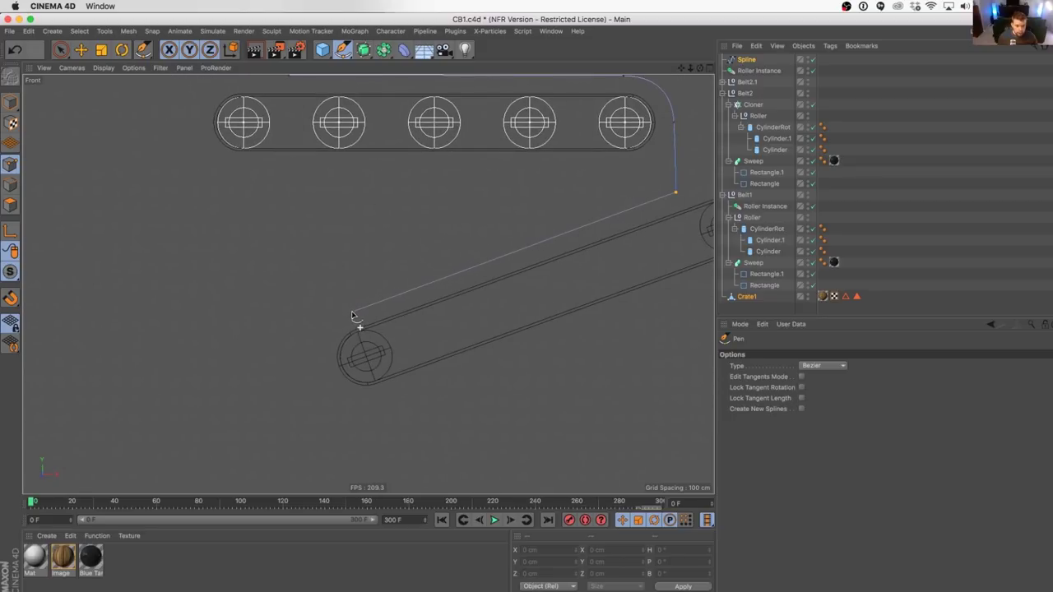
pyautogui.moveTo(352, 318); pyautogui.dragTo(328, 329)
pyautogui.moveTo(317, 371); pyautogui.dragTo(317, 389)
pyautogui.scroll(-2, 282, 420)
pyautogui.keyDown('alt'); pyautogui.moveTo(296, 418); pyautogui.dragTo(307, 334, button='middle'); pyautogui.keyUp('alt')
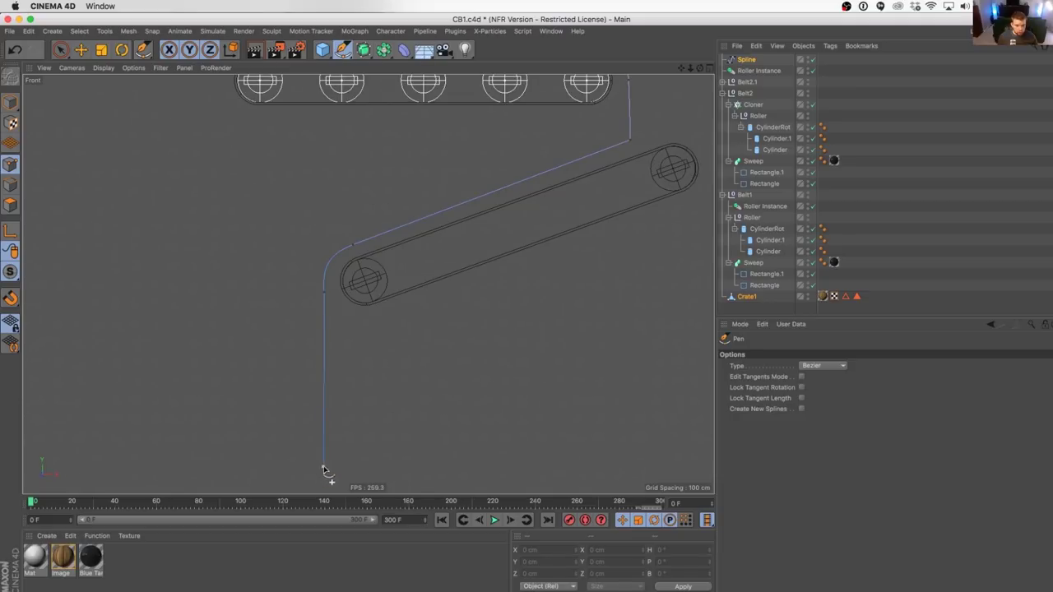
pyautogui.press('Escape')
# Step: Shift the spline's corner point above the tilted belt's upper end by about 5 cm with Live Selection
pyautogui.keyDown('alt'); pyautogui.moveTo(424, 215); pyautogui.dragTo(377, 443, button='middle'); pyautogui.keyUp('alt')
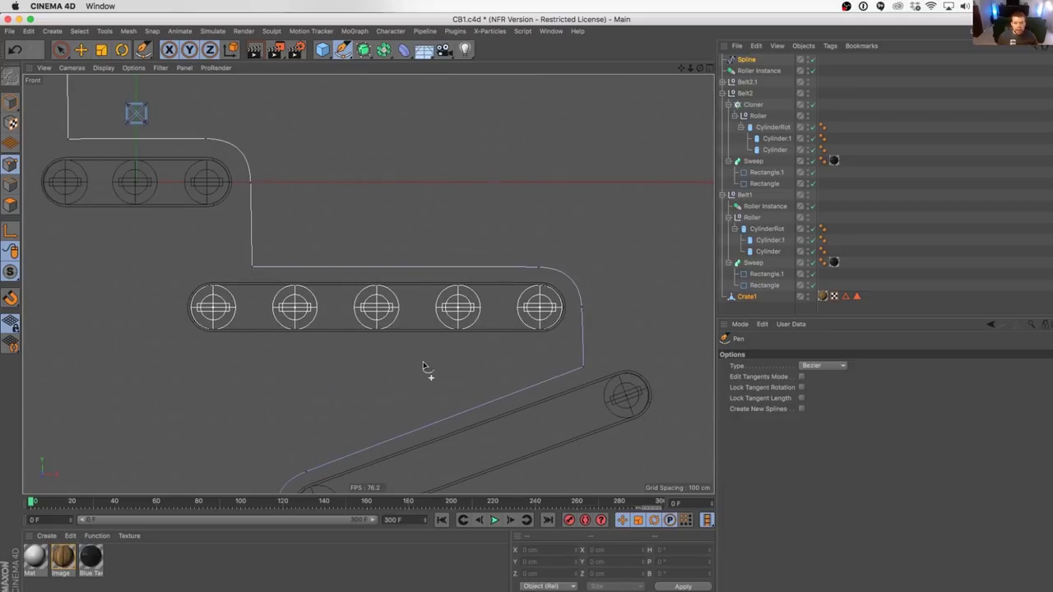
pyautogui.press('space')
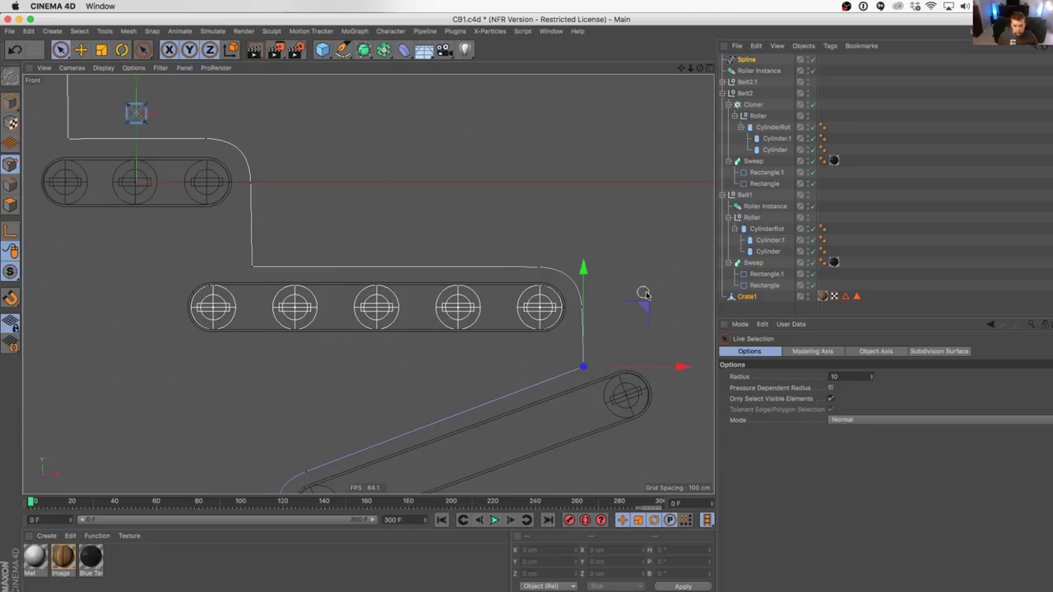
pyautogui.moveTo(633, 306); pyautogui.dragTo(645, 311)
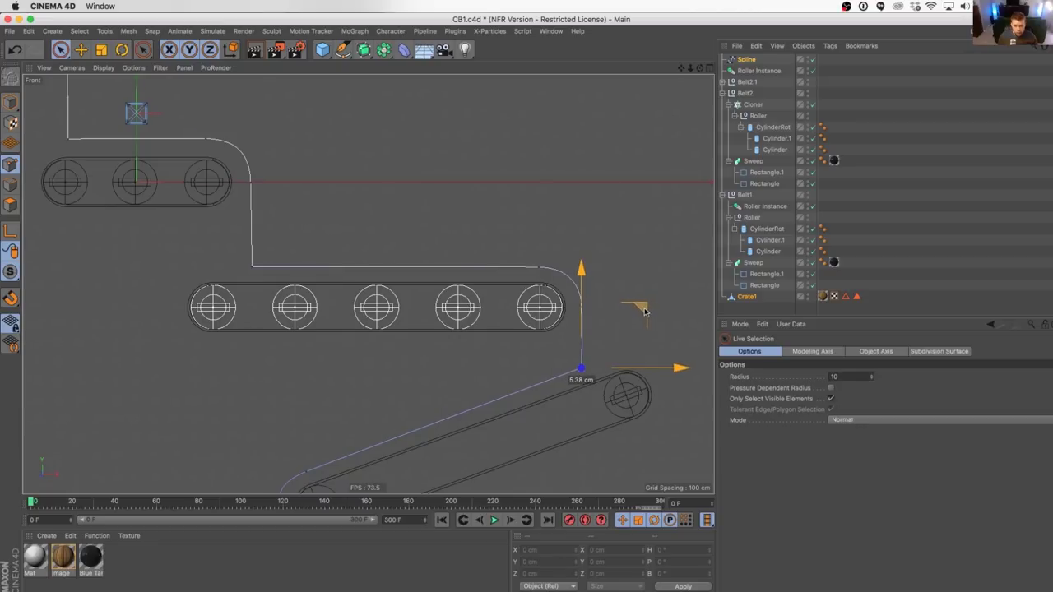
# Step: Return to Model mode, move Crate1 to the start of the object hierarchy and place it in a new MoGraph Cloner
pyautogui.keyDown('alt'); pyautogui.moveTo(130, 187); pyautogui.dragTo(225, 357, button='middle'); pyautogui.keyUp('alt')
pyautogui.keyDown('alt'); pyautogui.moveTo(326, 293); pyautogui.dragTo(293, 300, button='right'); pyautogui.keyUp('alt')
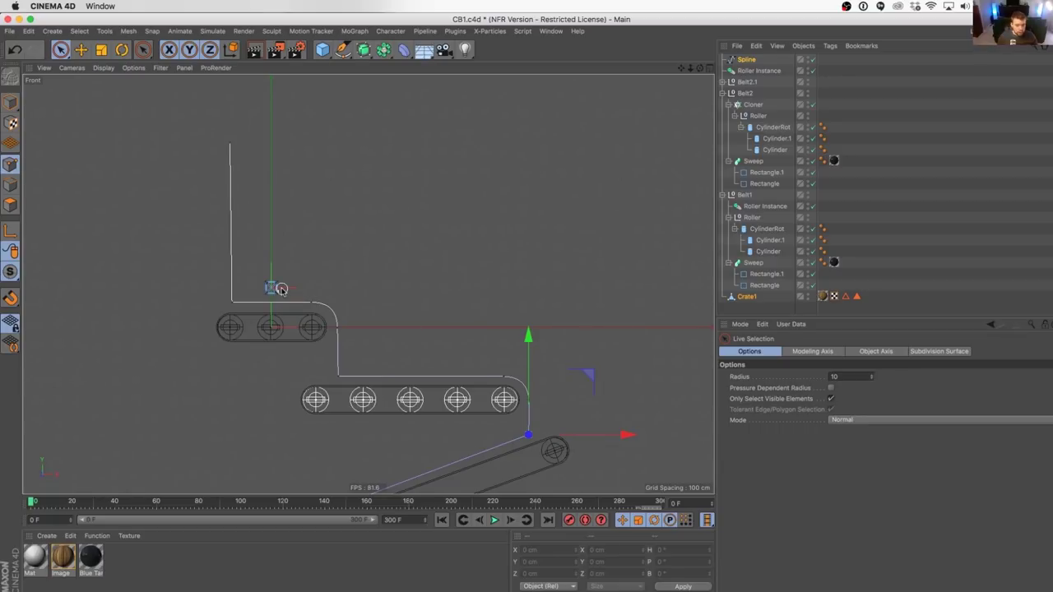
pyautogui.click(10, 102)
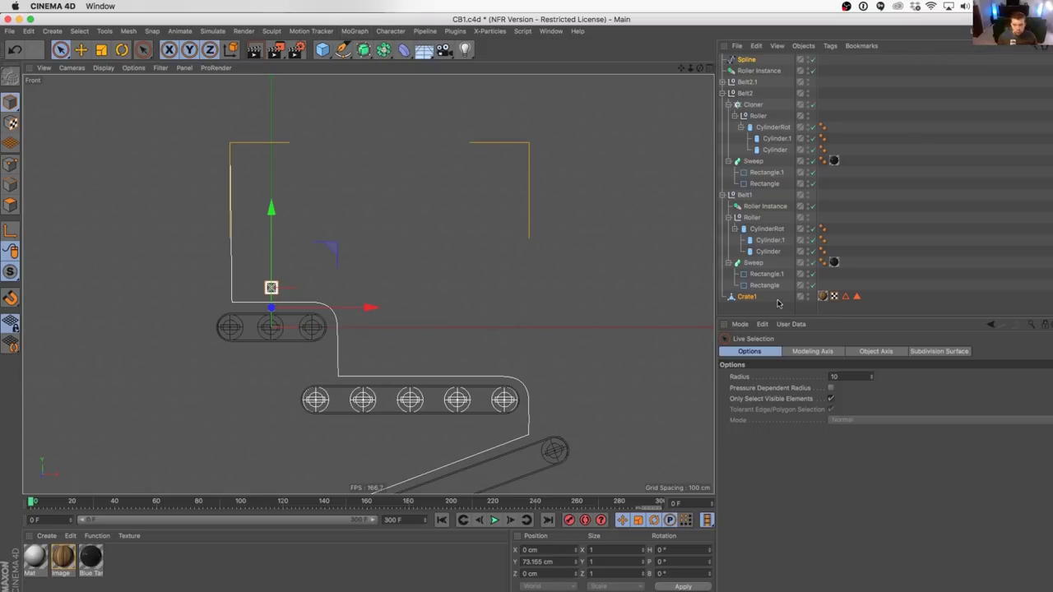
pyautogui.moveTo(755, 297); pyautogui.dragTo(748, 58)
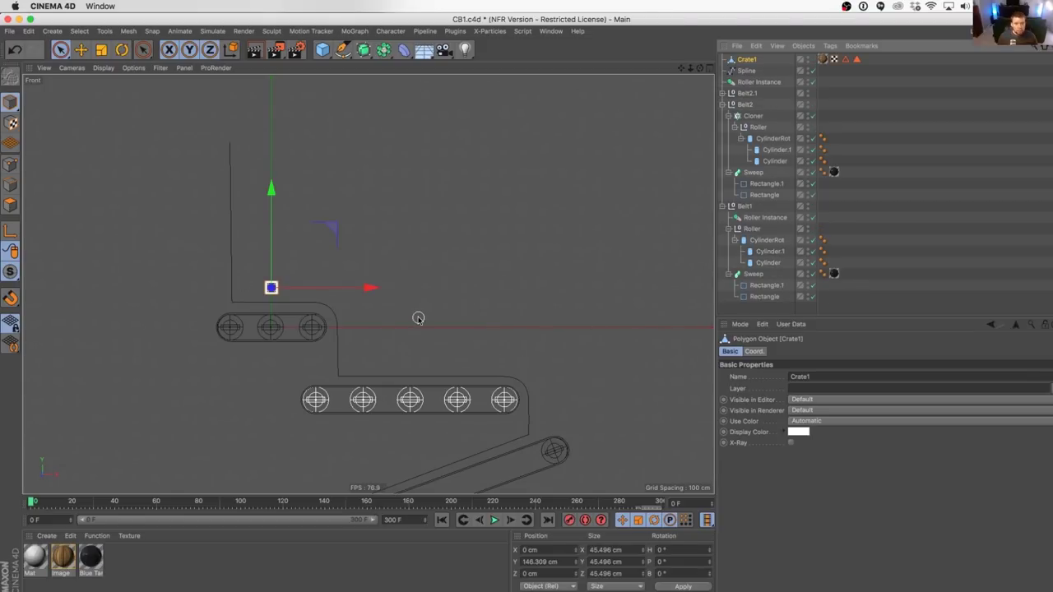
pyautogui.click(354, 31)
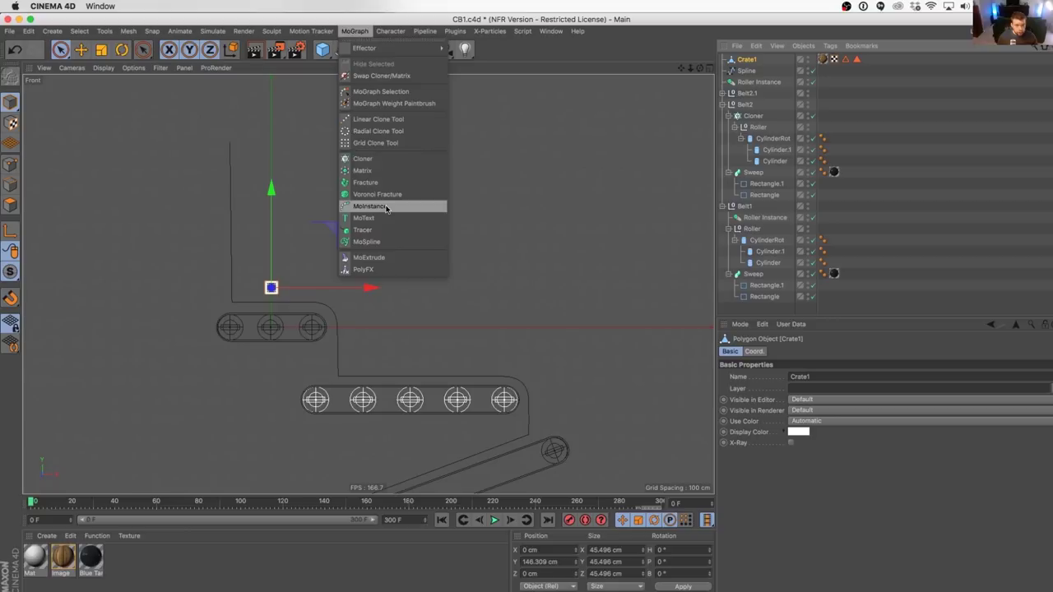
pyautogui.click(384, 159)
pyautogui.moveTo(743, 72); pyautogui.dragTo(749, 63)
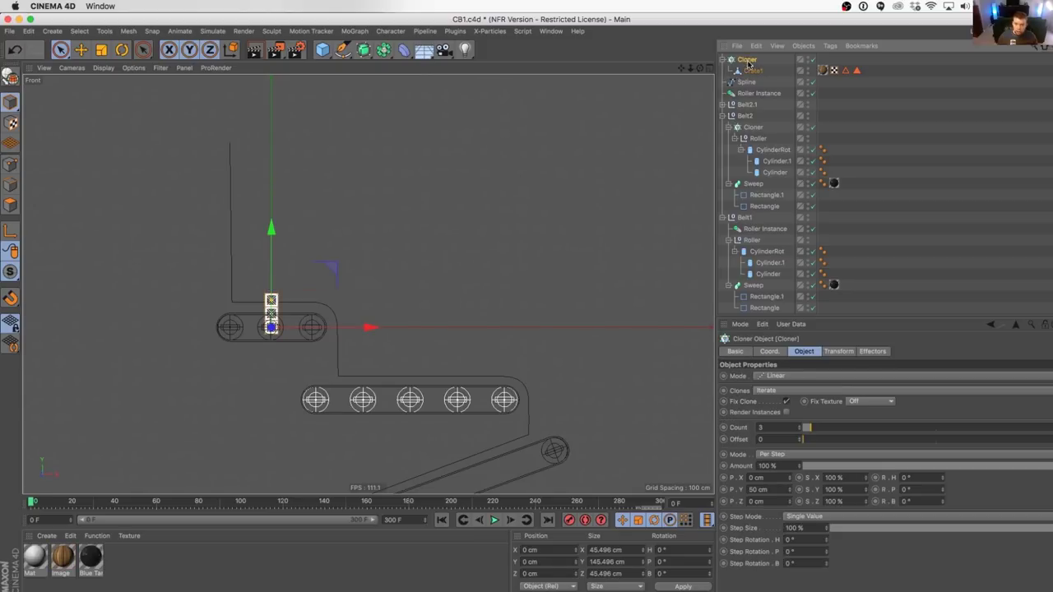
# Step: Set the crate Cloner to Object mode and assign the Spline as its object
pyautogui.click(770, 378)
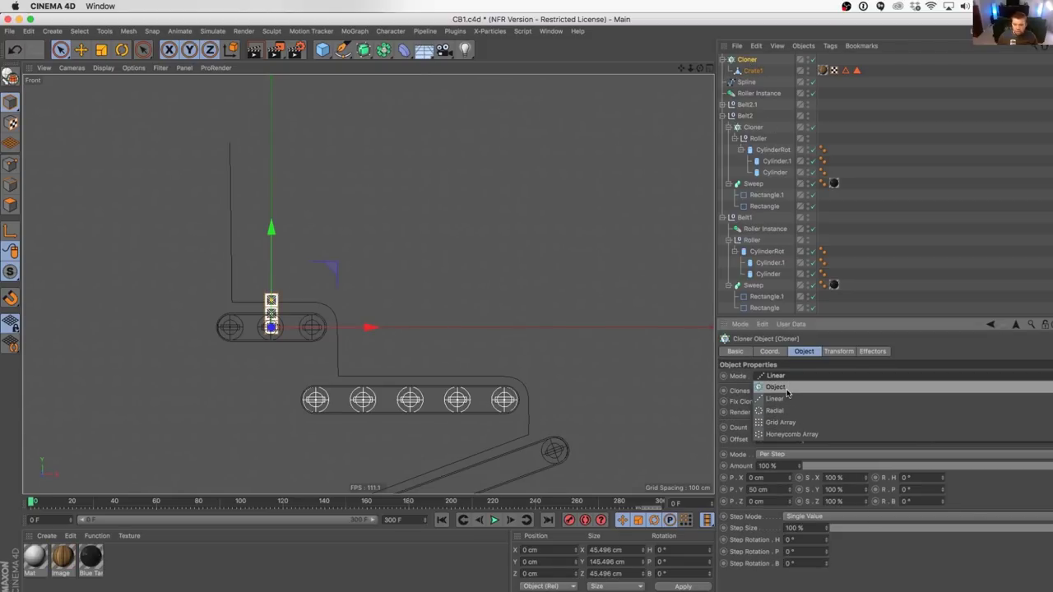
pyautogui.click(786, 388)
pyautogui.moveTo(740, 83); pyautogui.dragTo(804, 429)
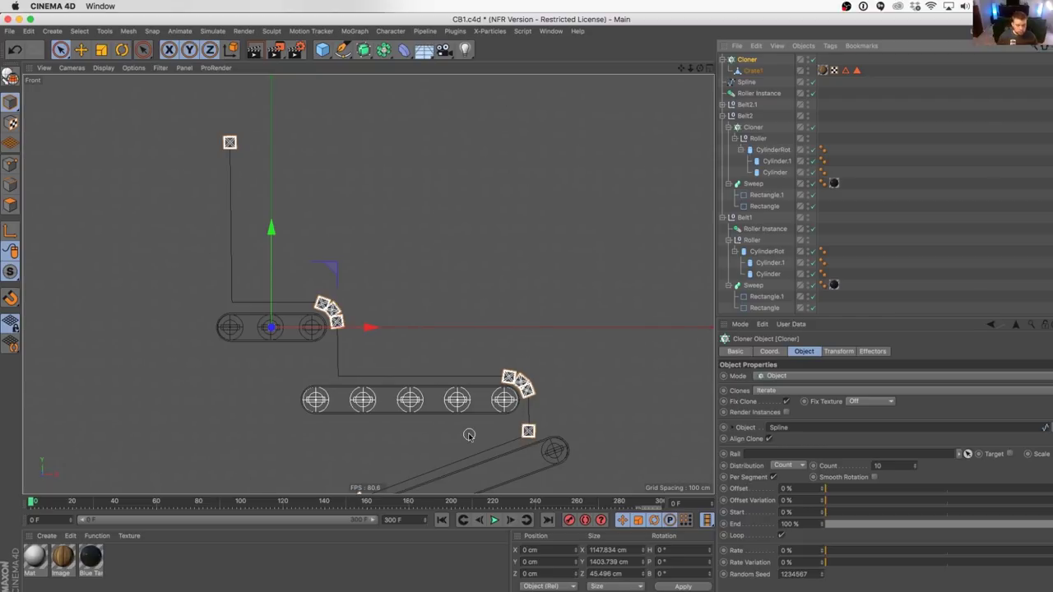
# Step: Change the crate Cloner's distribution to Step with a spacing of 200 cm
pyautogui.click(783, 465)
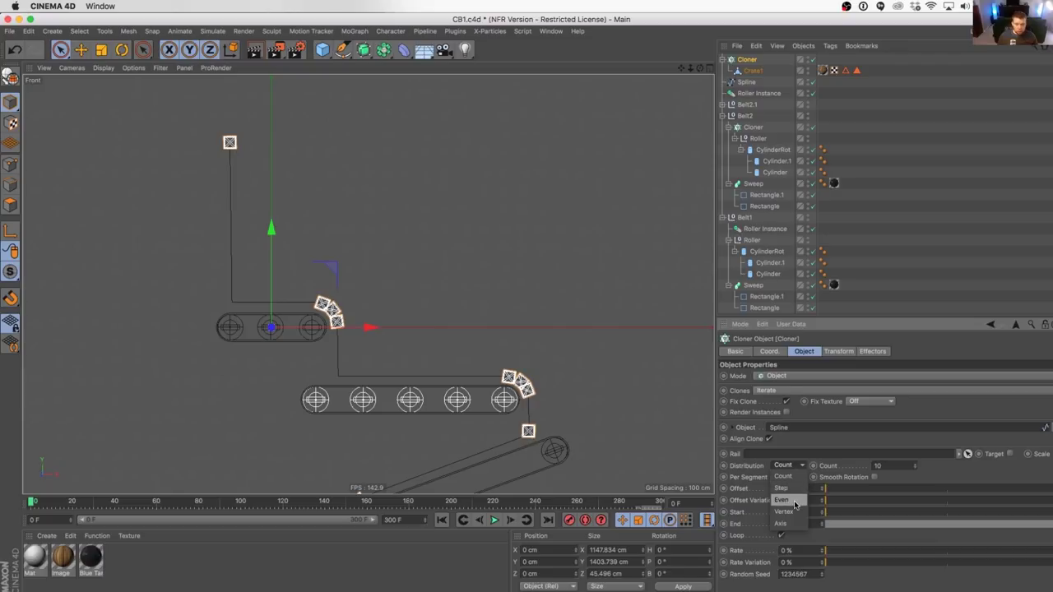
pyautogui.click(794, 488)
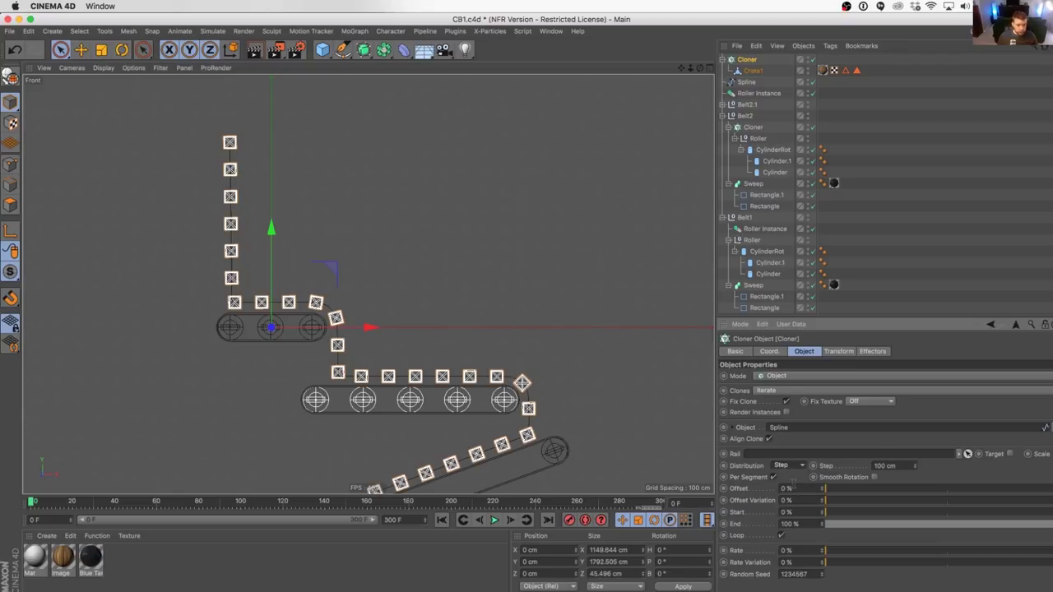
pyautogui.keyDown('alt'); pyautogui.moveTo(435, 412); pyautogui.dragTo(434, 365, button='middle'); pyautogui.keyUp('alt')
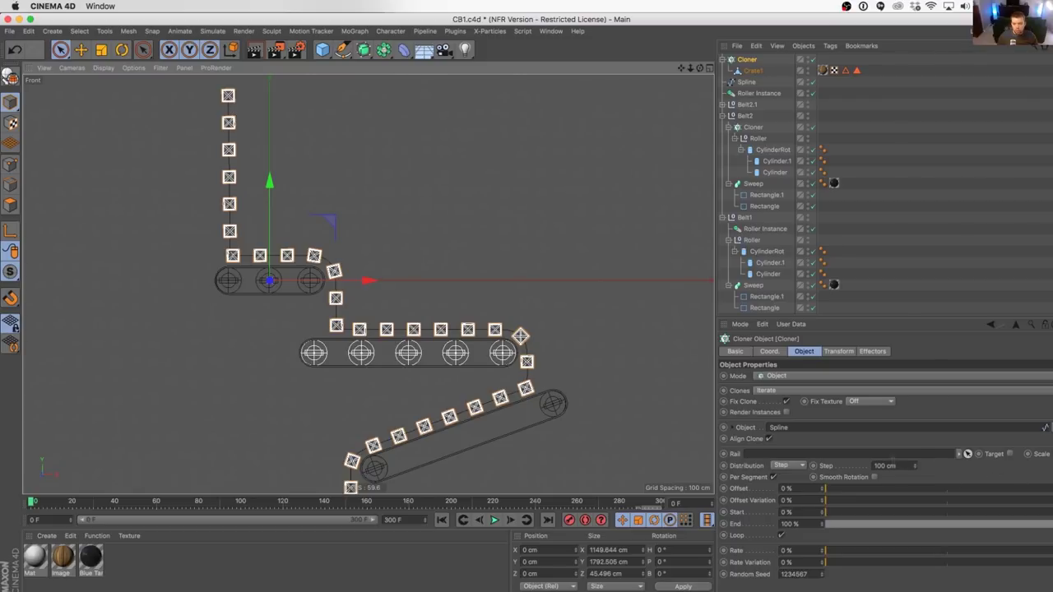
pyautogui.doubleClick(879, 466)
pyautogui.write('200')
pyautogui.press('Return')
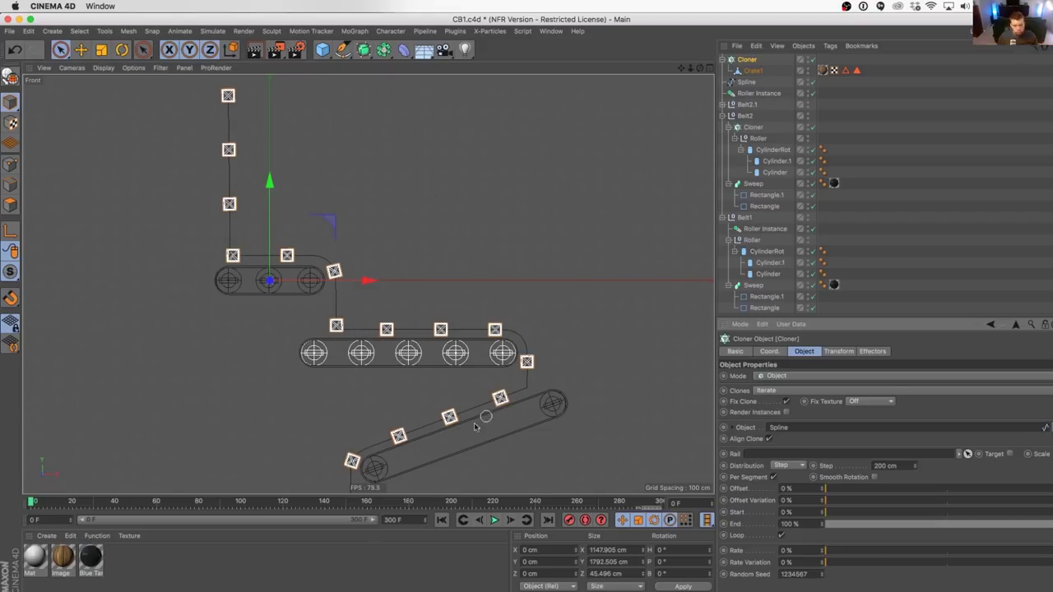
# Step: Set the crate Cloner's rate to 5% and play the animation to check the crates' travel along the spline
pyautogui.keyDown('alt'); pyautogui.moveTo(471, 423); pyautogui.dragTo(470, 329, button='middle'); pyautogui.keyUp('alt')
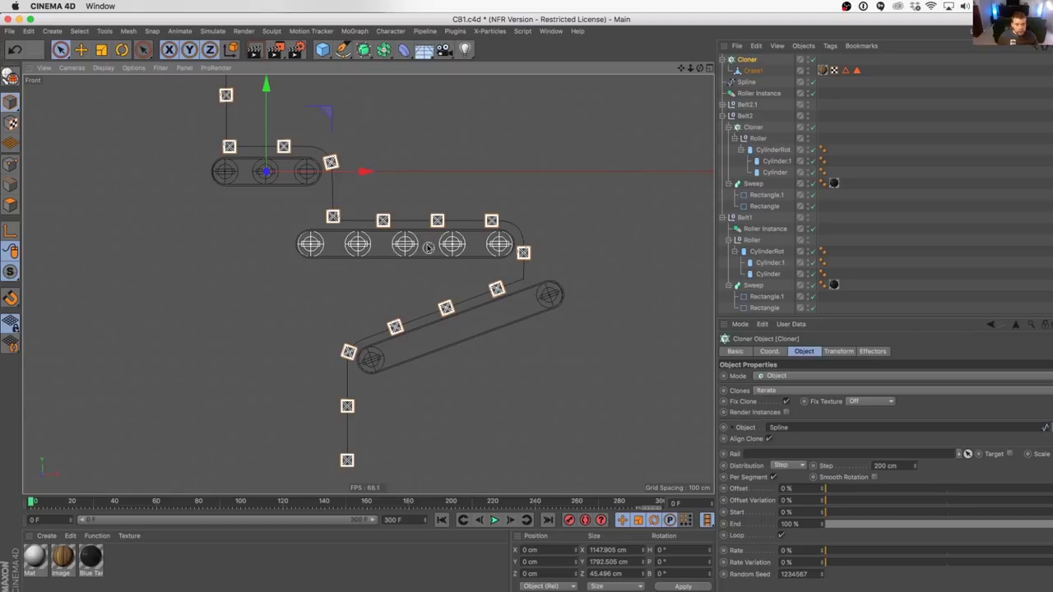
pyautogui.keyDown('alt'); pyautogui.moveTo(431, 240); pyautogui.dragTo(415, 239, button='right'); pyautogui.keyUp('alt')
pyautogui.keyDown('alt'); pyautogui.moveTo(415, 239); pyautogui.dragTo(426, 324, button='middle'); pyautogui.keyUp('alt')
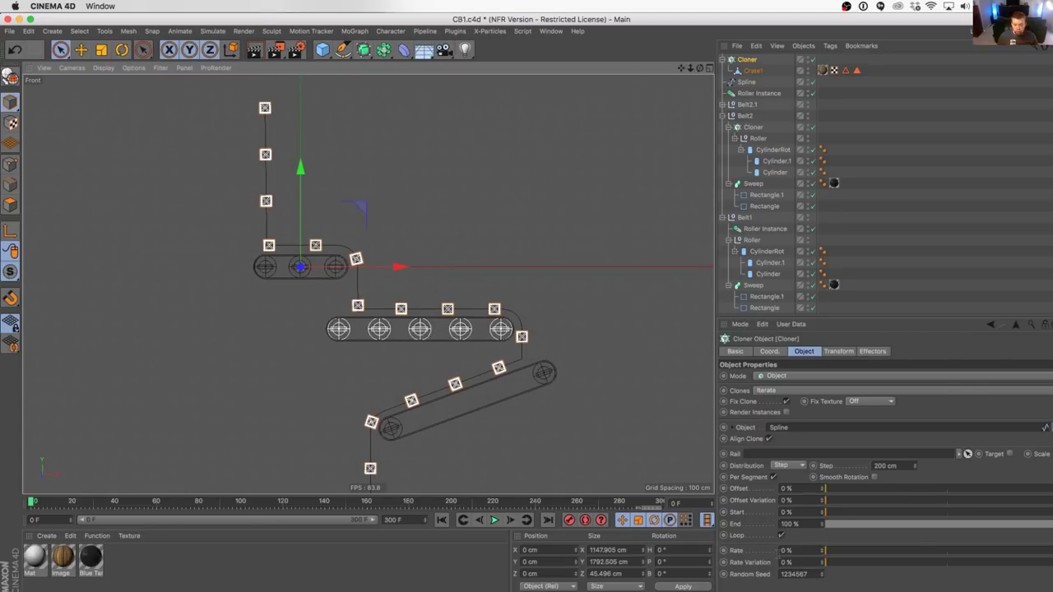
pyautogui.click(802, 550)
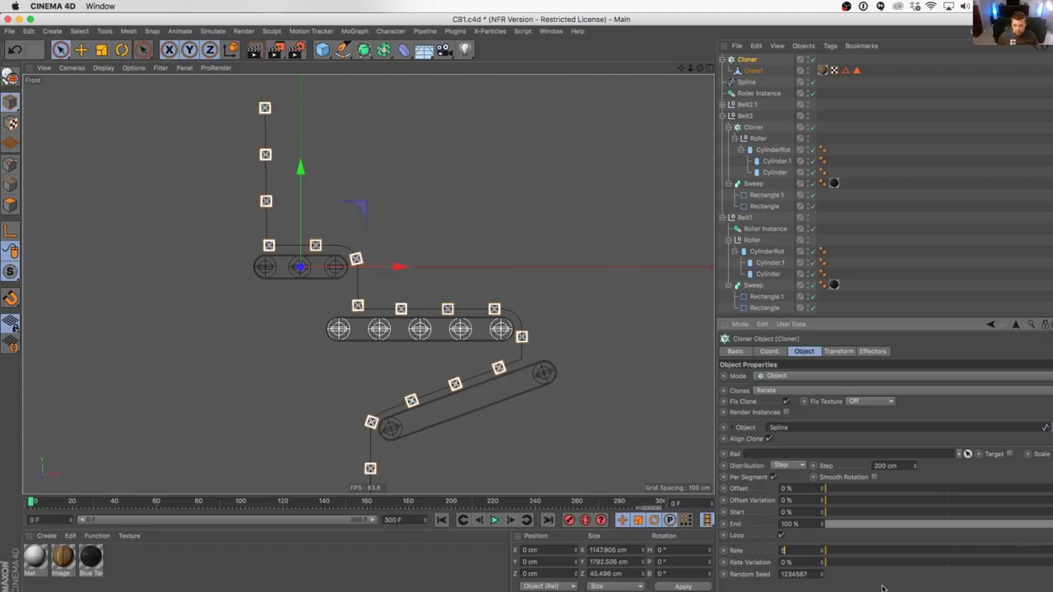
pyautogui.write('5')
pyautogui.press('Return')
pyautogui.click(494, 520)
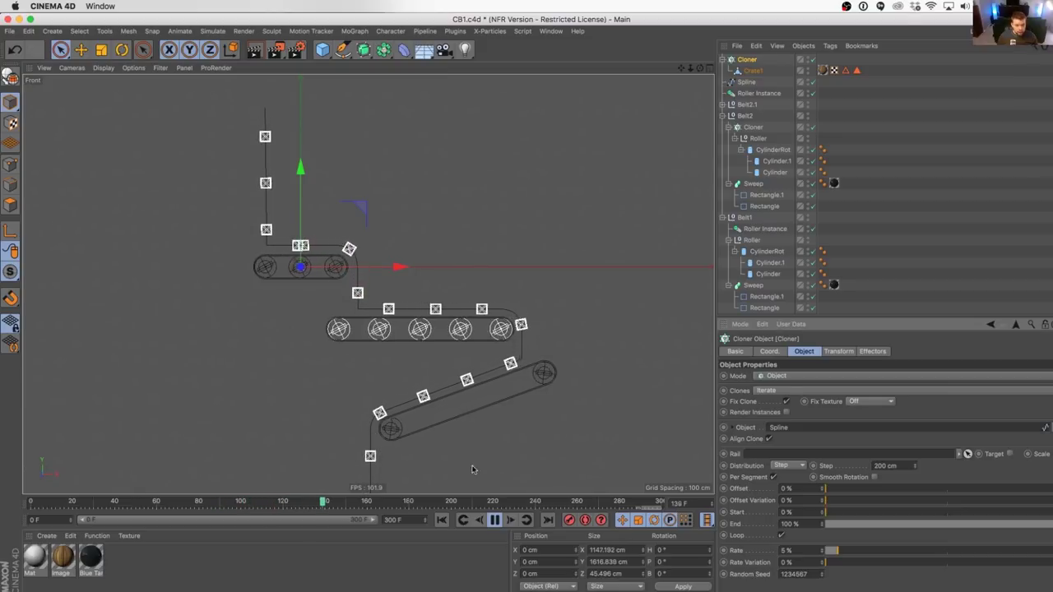
pyautogui.click(494, 520)
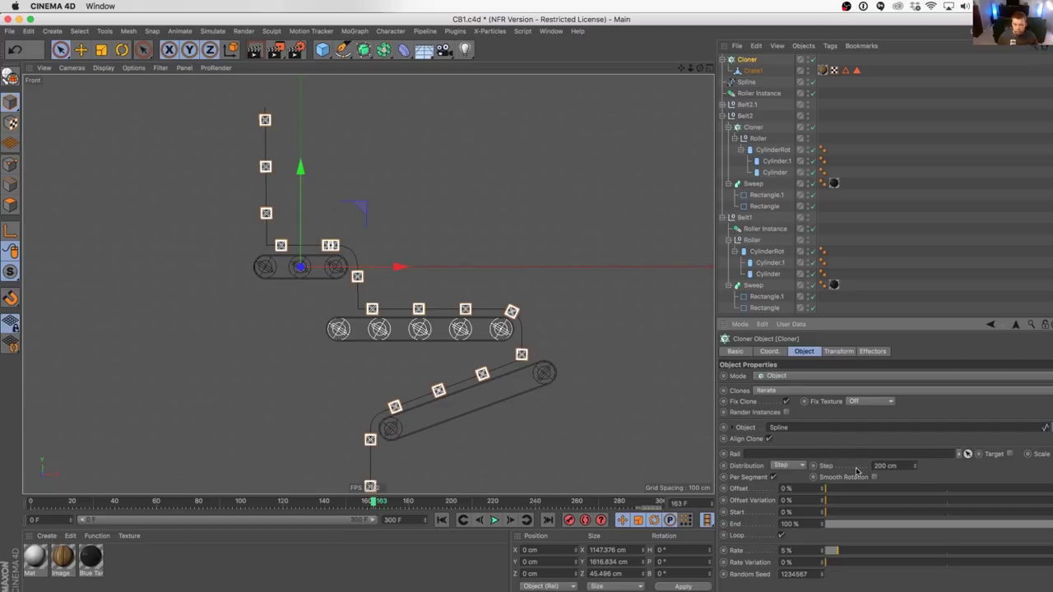
# Step: Try step spacings of 203, 201 and 192 cm on the crate Cloner and undo the changes
pyautogui.moveTo(916, 467); pyautogui.dragTo(917, 470)
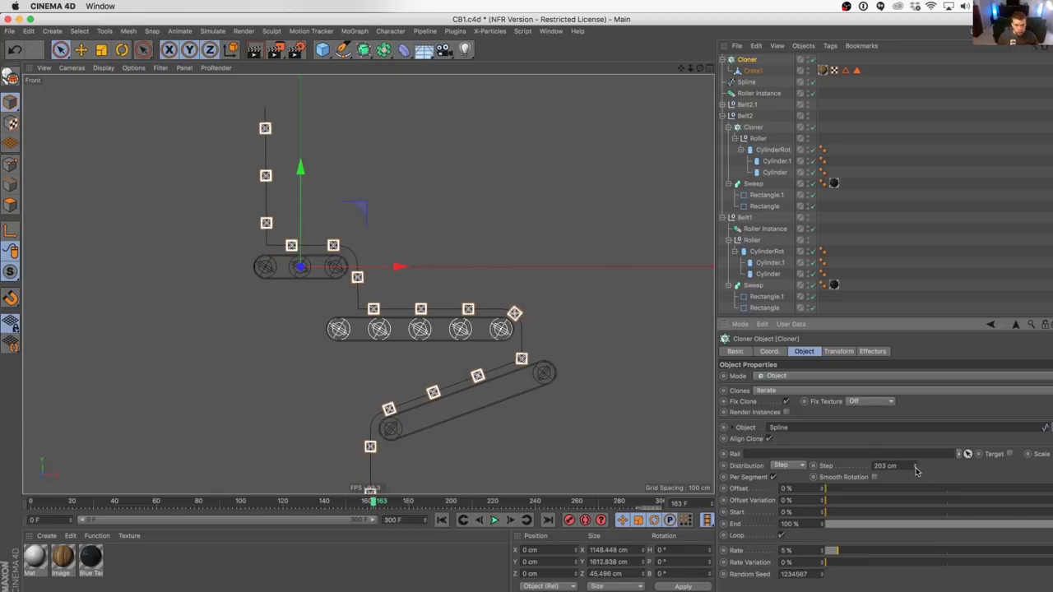
pyautogui.click(916, 467)
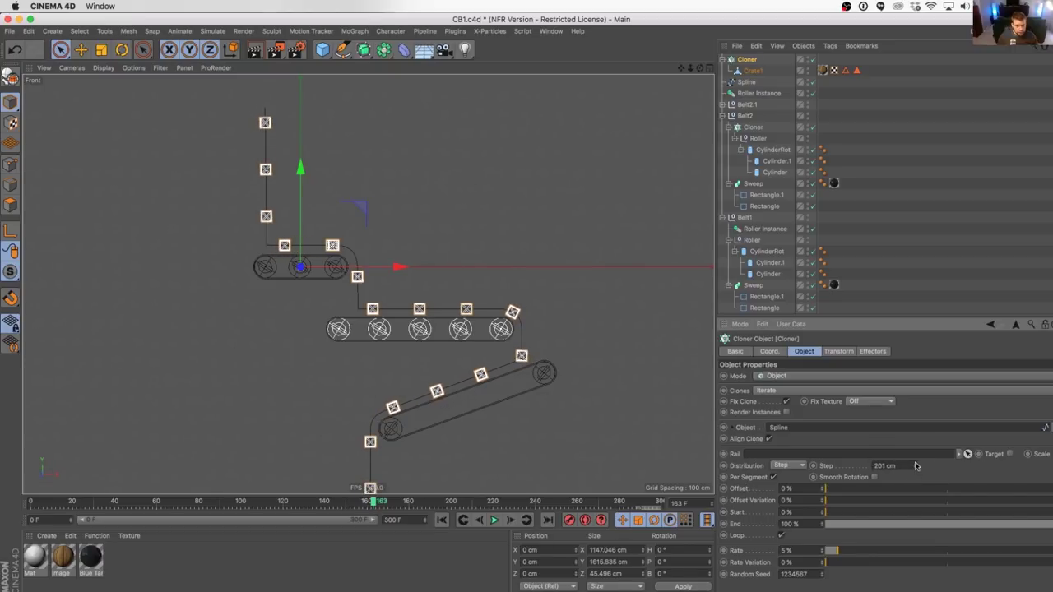
pyautogui.click(916, 466)
pyautogui.click(915, 465)
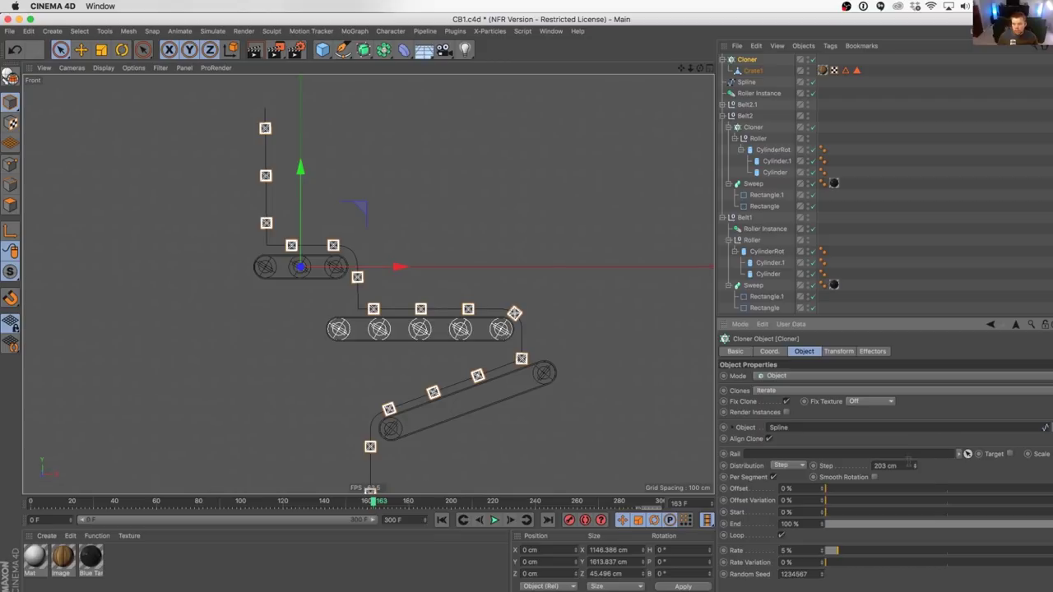
pyautogui.moveTo(918, 467); pyautogui.dragTo(917, 477)
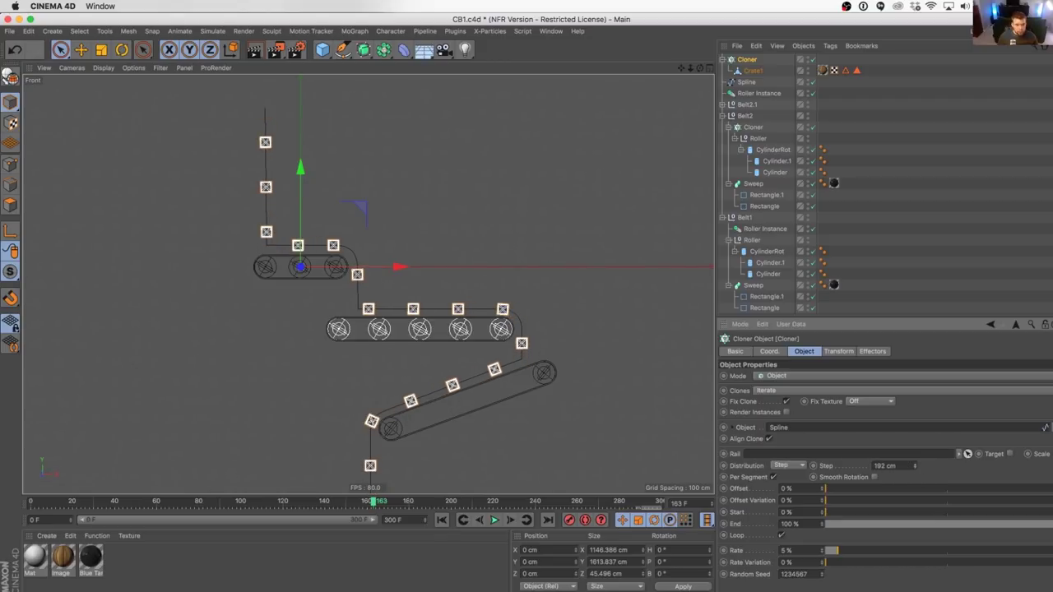
pyautogui.press('super+z')
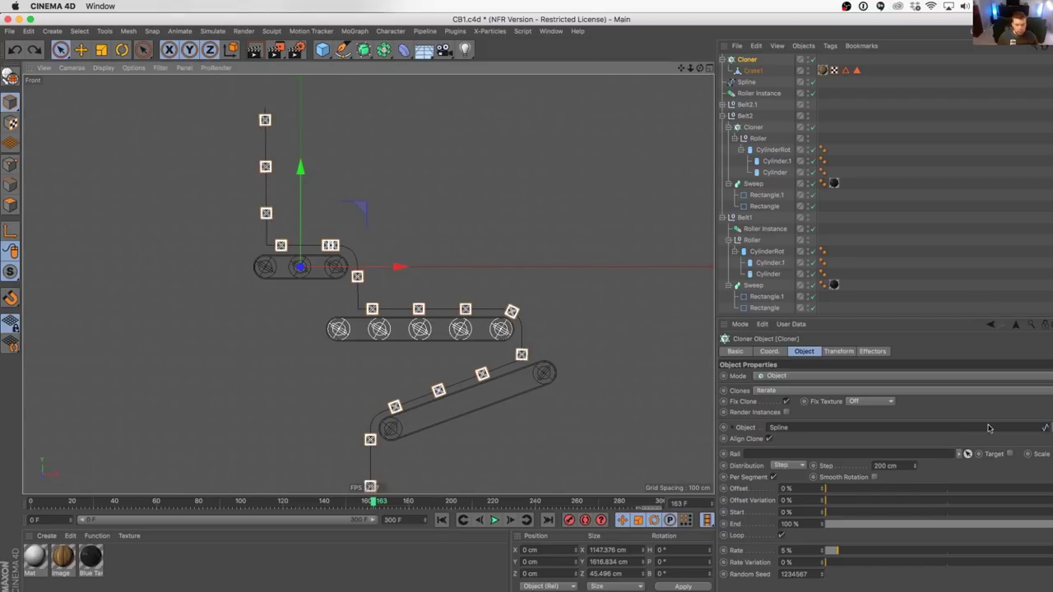
# Step: Set the crate Cloner's step spacing to 203 cm and play the animation in a close perspective view of the uppermost belt
pyautogui.click(915, 464)
pyautogui.click(914, 465)
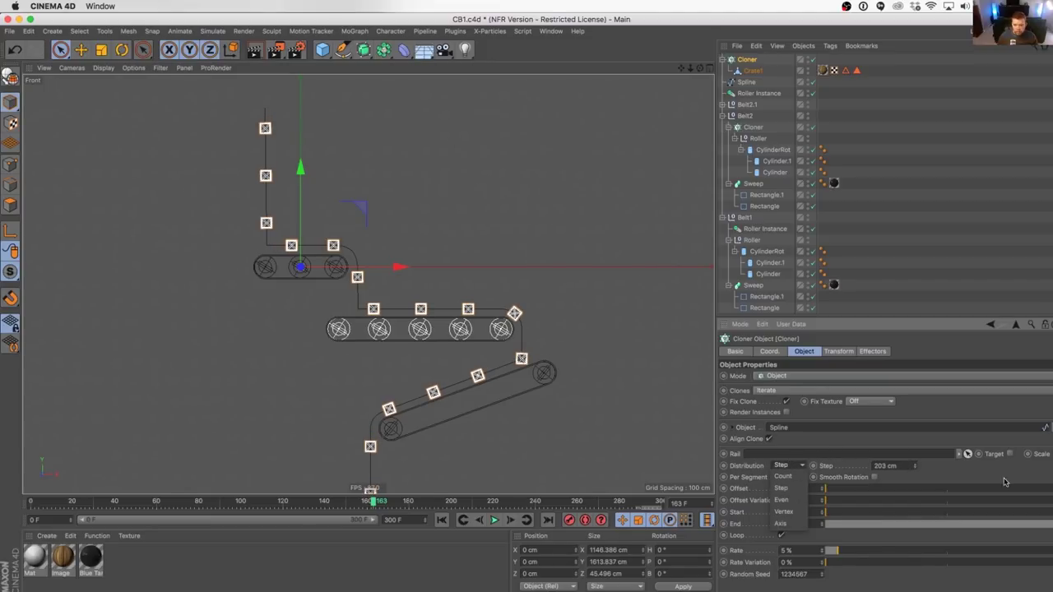
pyautogui.click(494, 520)
pyautogui.middleClick(305, 236)
pyautogui.middleClick(273, 214)
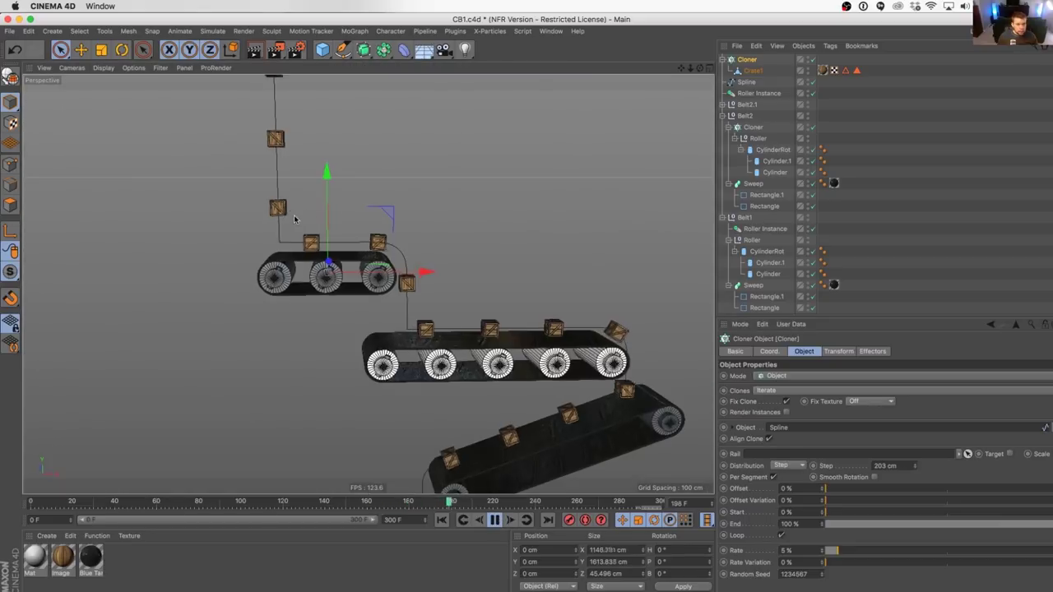
pyautogui.keyDown('alt'); pyautogui.moveTo(340, 265); pyautogui.dragTo(347, 259); pyautogui.keyUp('alt')
pyautogui.keyDown('alt'); pyautogui.moveTo(347, 259); pyautogui.dragTo(390, 260, button='right'); pyautogui.keyUp('alt')
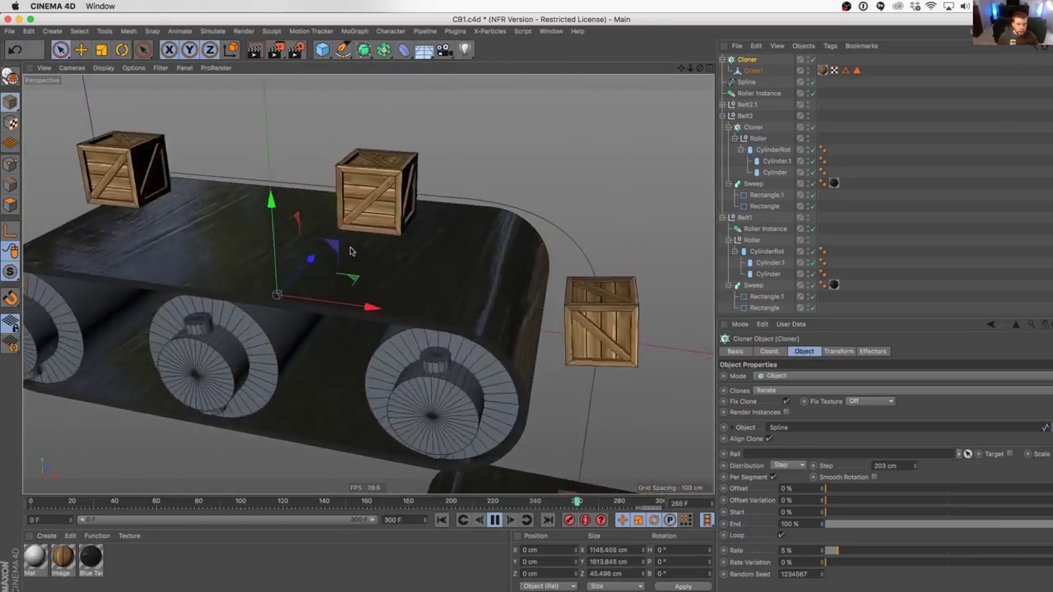
pyautogui.keyDown('alt'); pyautogui.moveTo(351, 249); pyautogui.dragTo(390, 311); pyautogui.keyUp('alt')
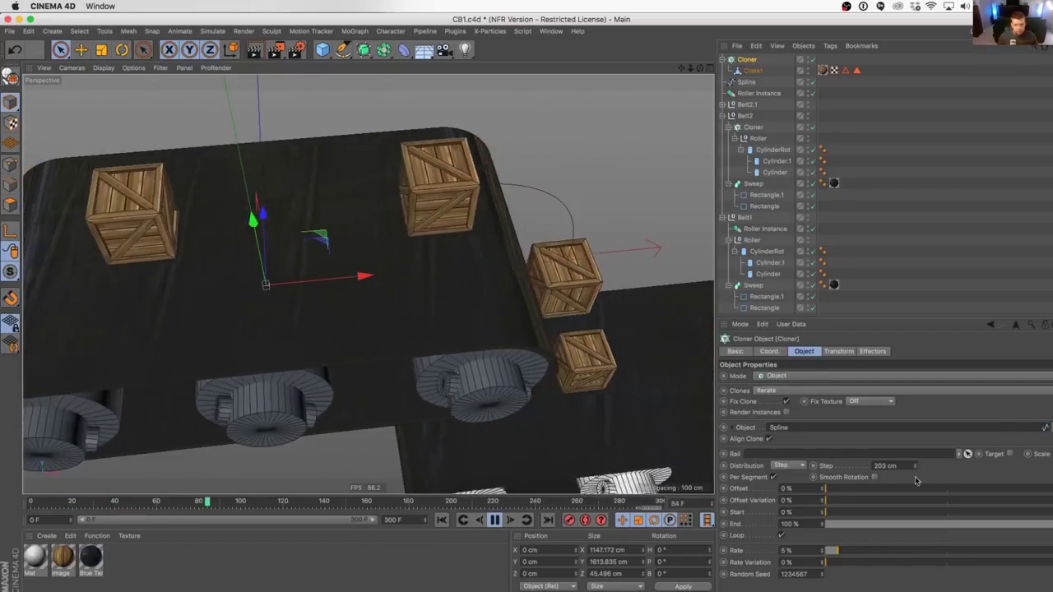
# Step: Lower the crate Cloner's rate to 2.75% to match the crates' speed to the moving belt texture
pyautogui.click(822, 554)
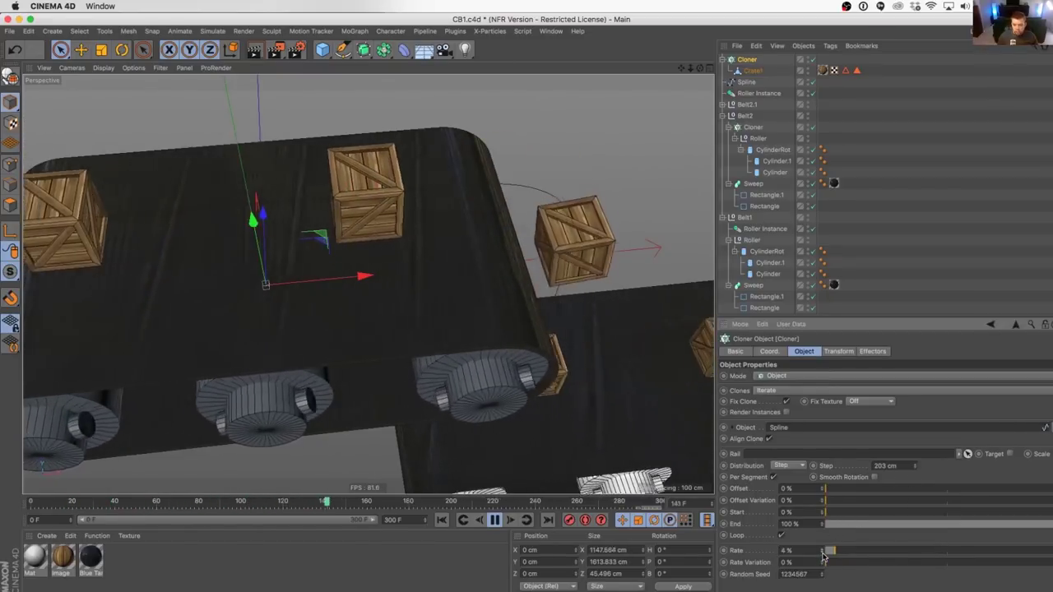
pyautogui.click(822, 555)
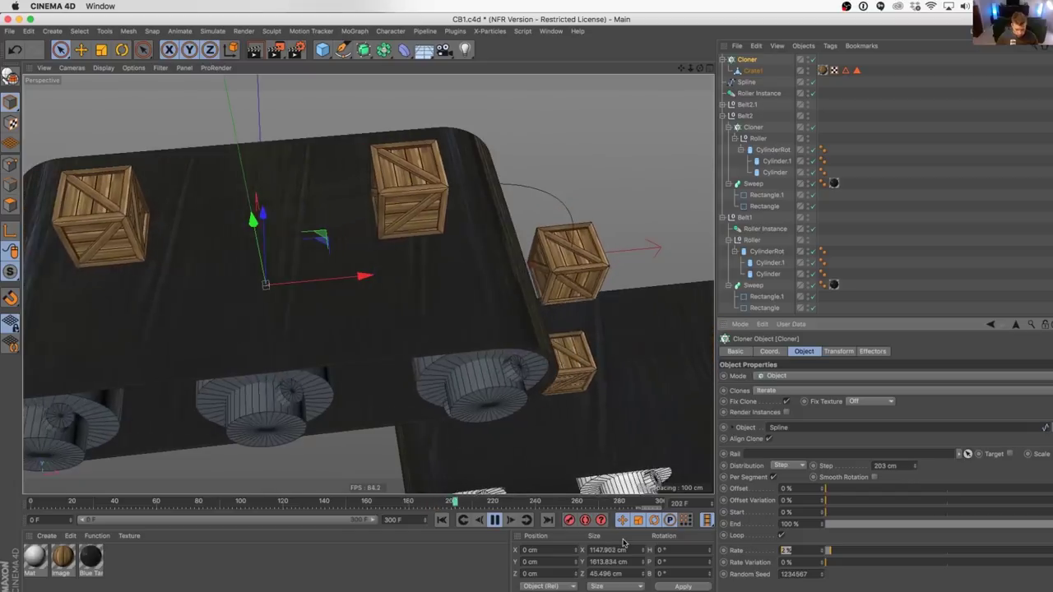
pyautogui.write('2.5')
pyautogui.press('Return')
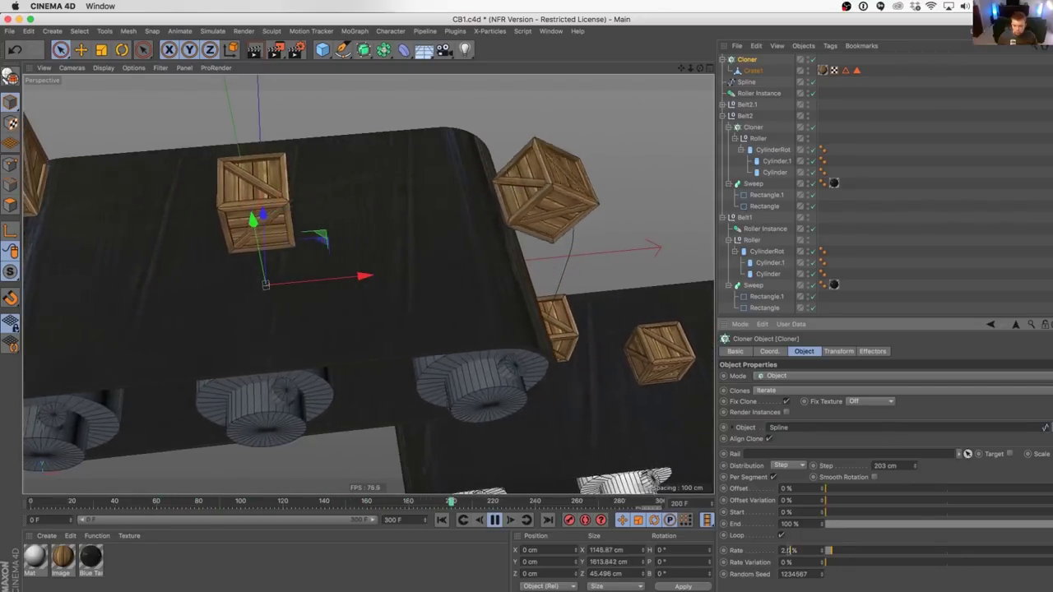
pyautogui.click(788, 550)
pyautogui.write('75')
pyautogui.press('Return')
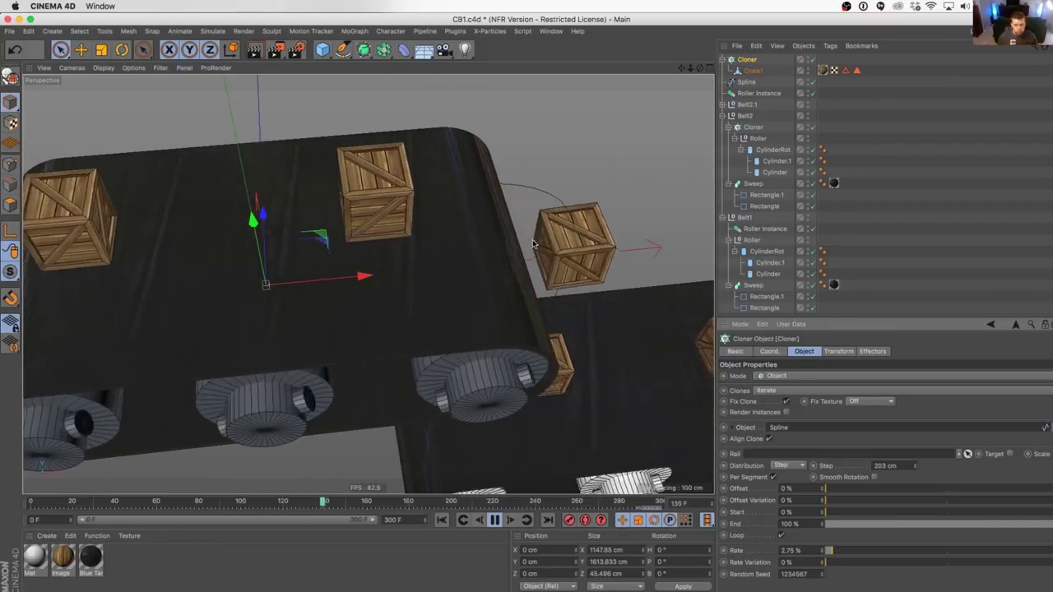
# Step: Try Smooth Rotation on the crate Cloner, check the crates around the belt's curve, and switch the option back off
pyautogui.keyDown('alt'); pyautogui.moveTo(566, 295); pyautogui.dragTo(573, 244); pyautogui.keyUp('alt')
pyautogui.keyDown('alt'); pyautogui.moveTo(574, 244); pyautogui.dragTo(498, 268, button='right'); pyautogui.keyUp('alt')
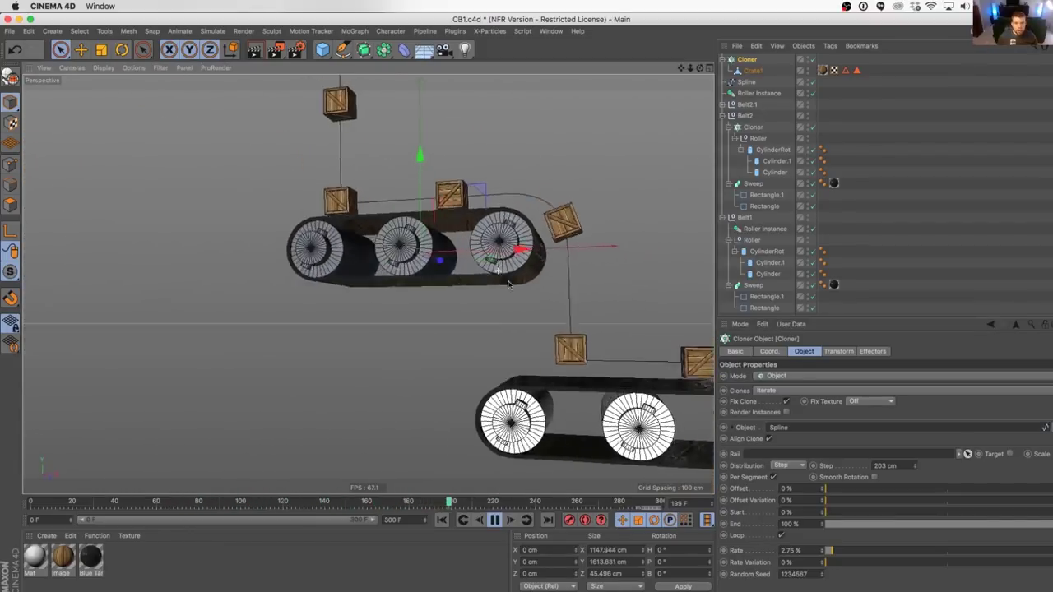
pyautogui.keyDown('alt'); pyautogui.moveTo(499, 268); pyautogui.dragTo(510, 340); pyautogui.keyUp('alt')
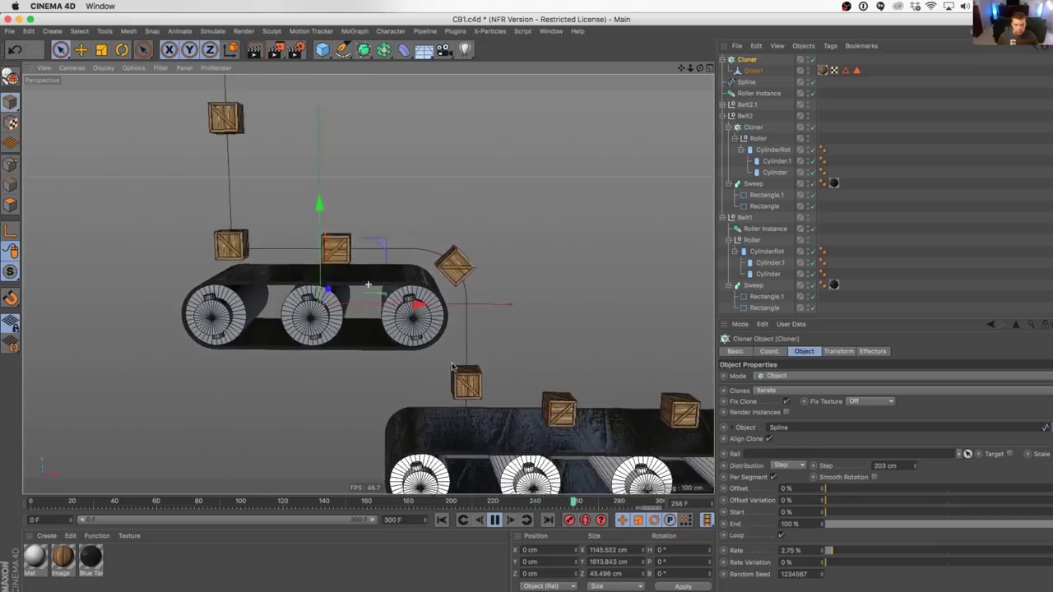
pyautogui.scroll(5, 502, 288)
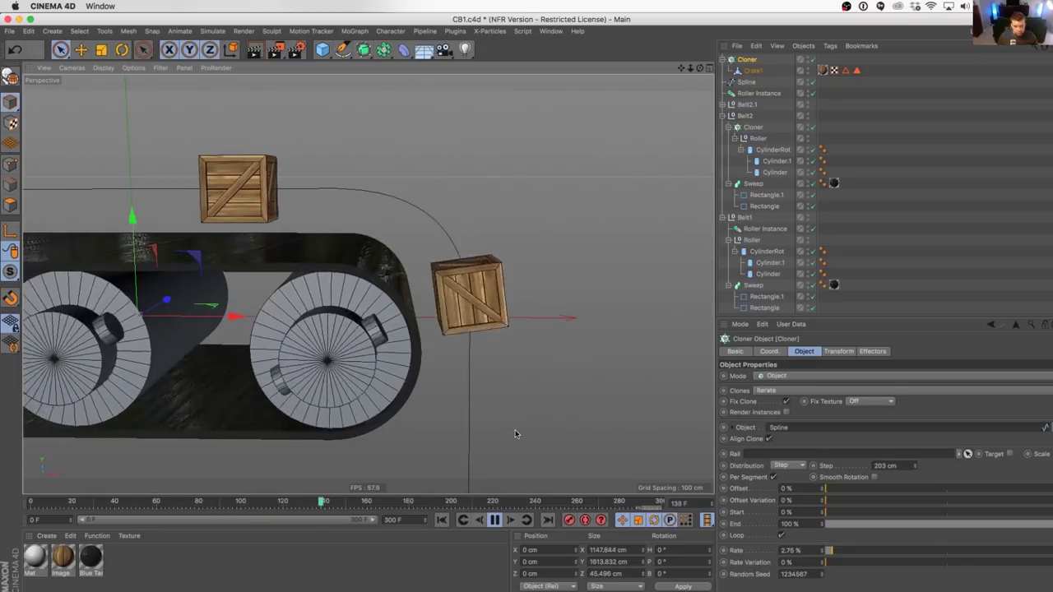
pyautogui.click(874, 478)
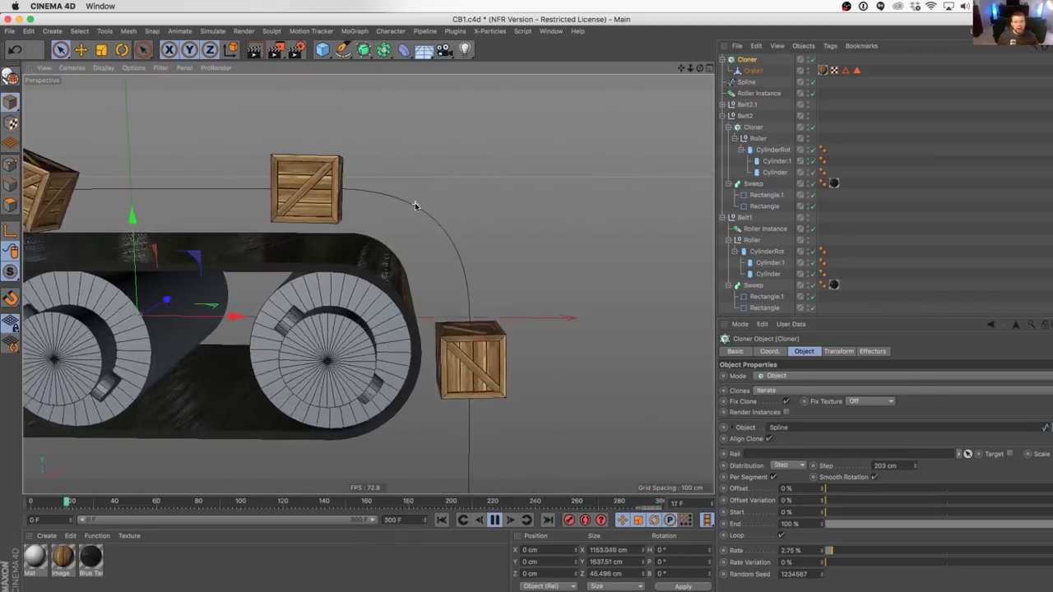
pyautogui.scroll(-5, 413, 204)
pyautogui.scroll(3, 411, 206)
pyautogui.keyDown('alt'); pyautogui.moveTo(141, 198); pyautogui.dragTo(343, 254, button='middle'); pyautogui.keyUp('alt')
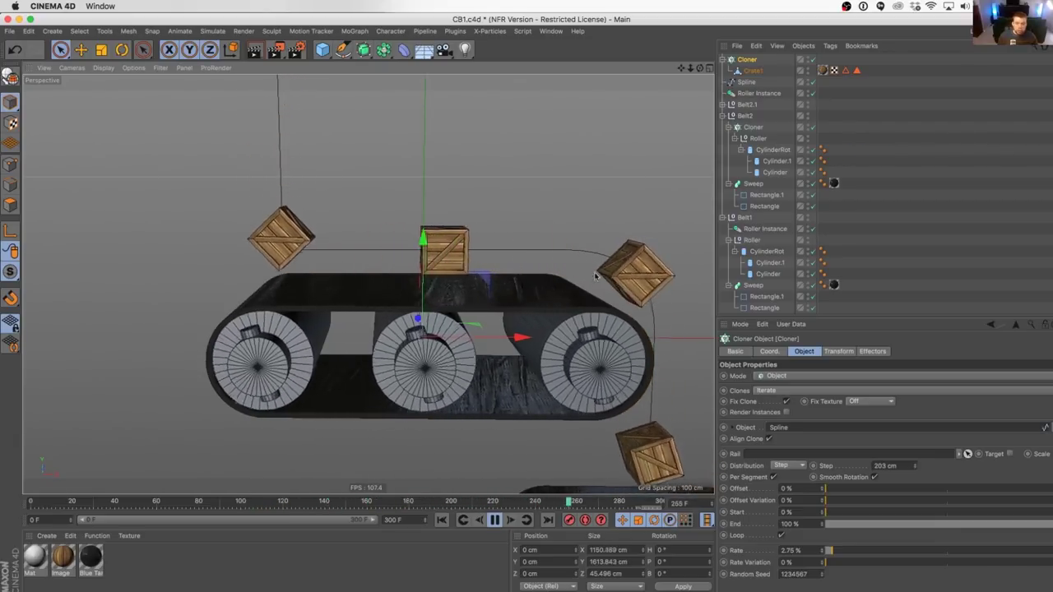
pyautogui.scroll(-3, 503, 319)
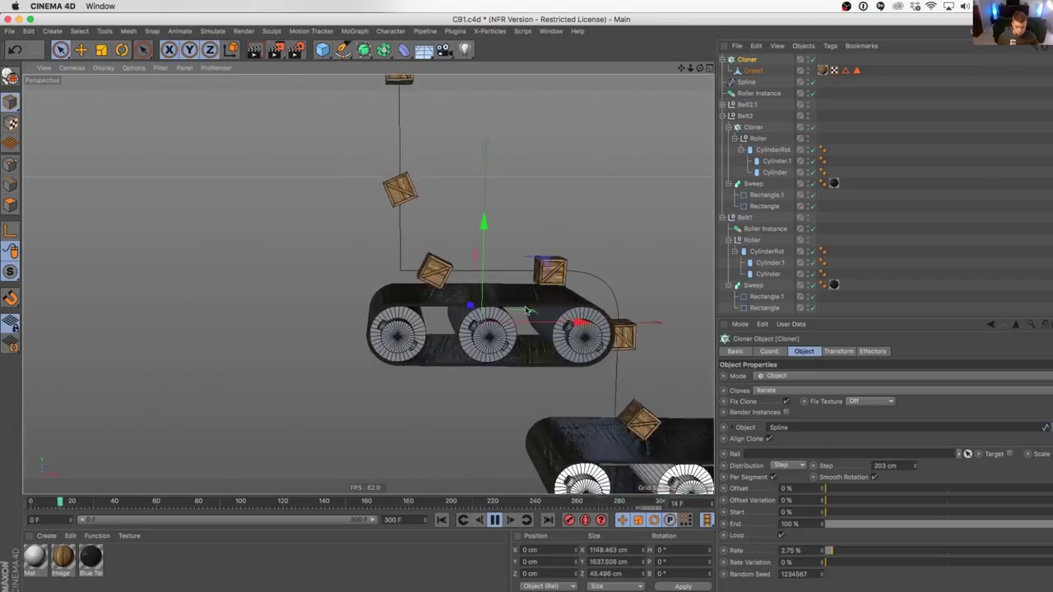
pyautogui.keyDown('alt'); pyautogui.moveTo(503, 319); pyautogui.dragTo(234, 176, button='middle'); pyautogui.keyUp('alt')
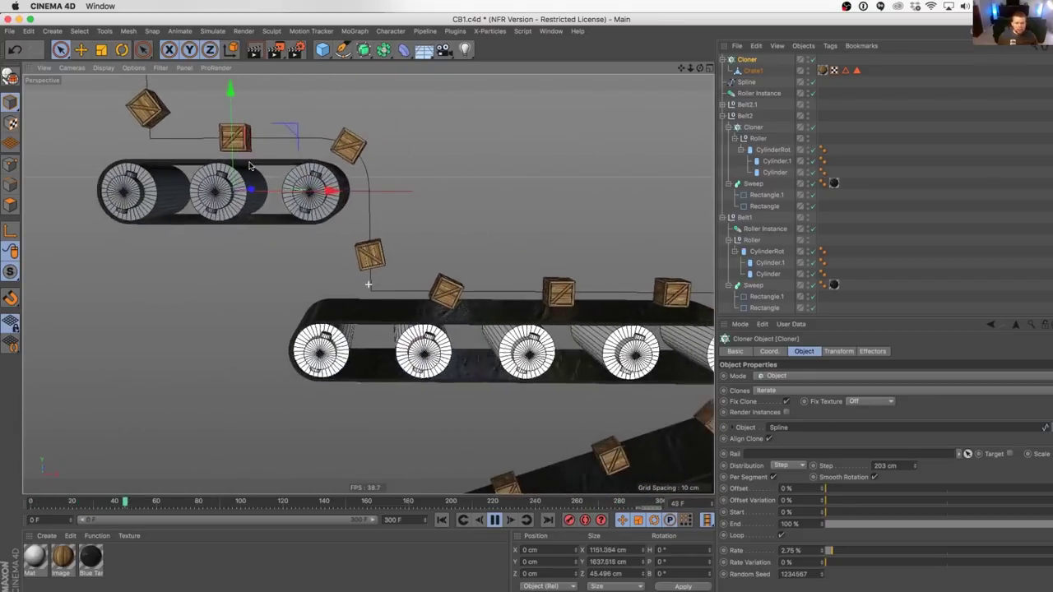
pyautogui.click(875, 477)
# Step: Scale Crate1 up uniformly to about 72 cm so the cloned crates are larger
pyautogui.moveTo(292, 228)
pyautogui.keyDown('alt'); pyautogui.mouseDown(button='middle')
pyautogui.moveTo(324, 251)
pyautogui.moveTo(292, 222)
pyautogui.mouseUp(button='middle'); pyautogui.keyUp('alt')
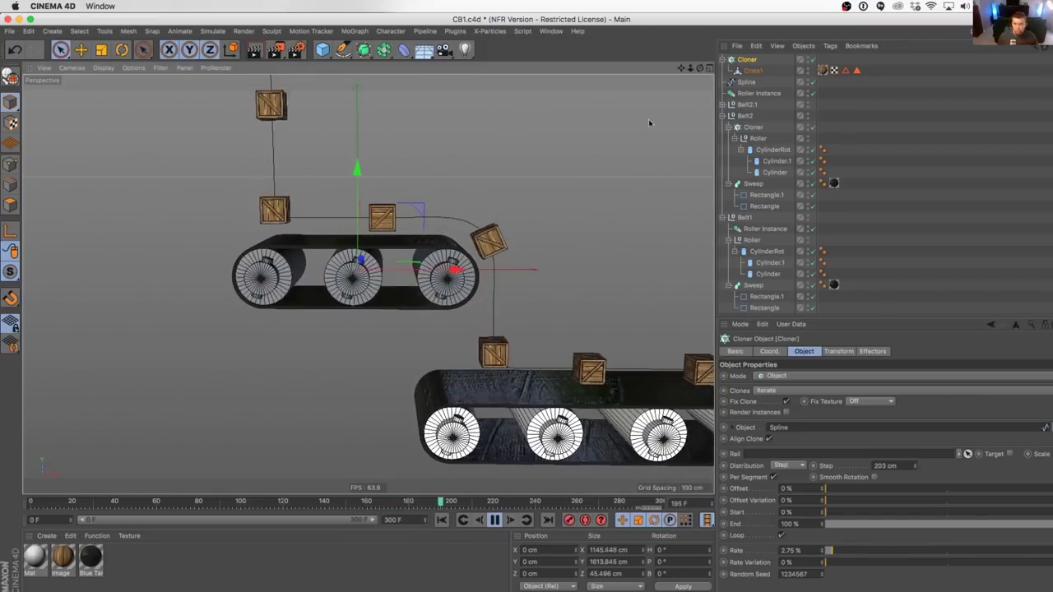
pyautogui.moveTo(460, 293)
pyautogui.keyDown('alt'); pyautogui.mouseDown()
pyautogui.moveTo(440, 257)
pyautogui.moveTo(458, 275)
pyautogui.mouseUp(); pyautogui.keyUp('alt')
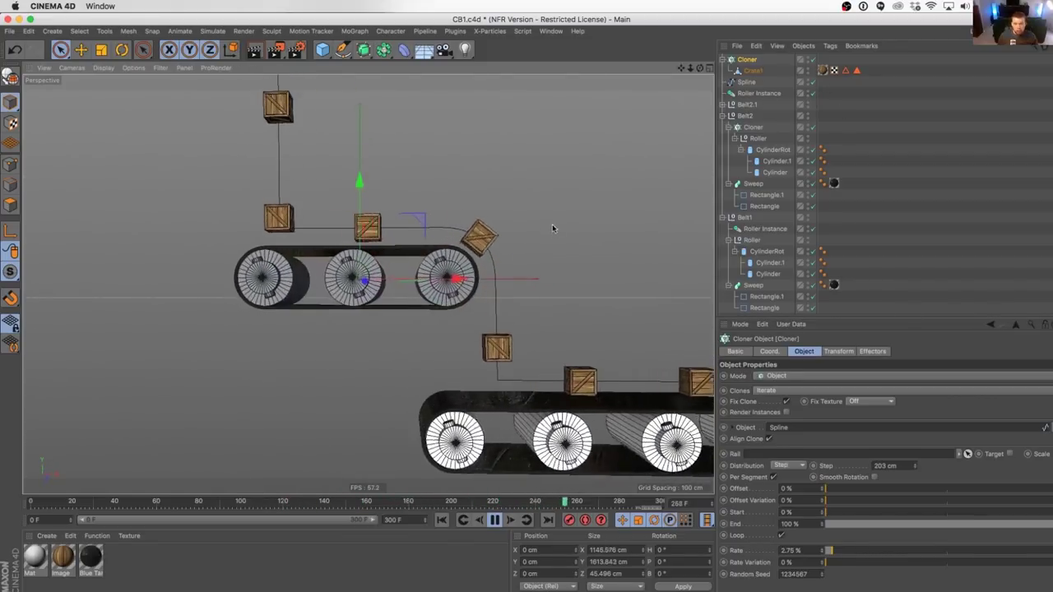
pyautogui.keyDown('alt'); pyautogui.moveTo(553, 229); pyautogui.dragTo(548, 261); pyautogui.keyUp('alt')
pyautogui.click(752, 71)
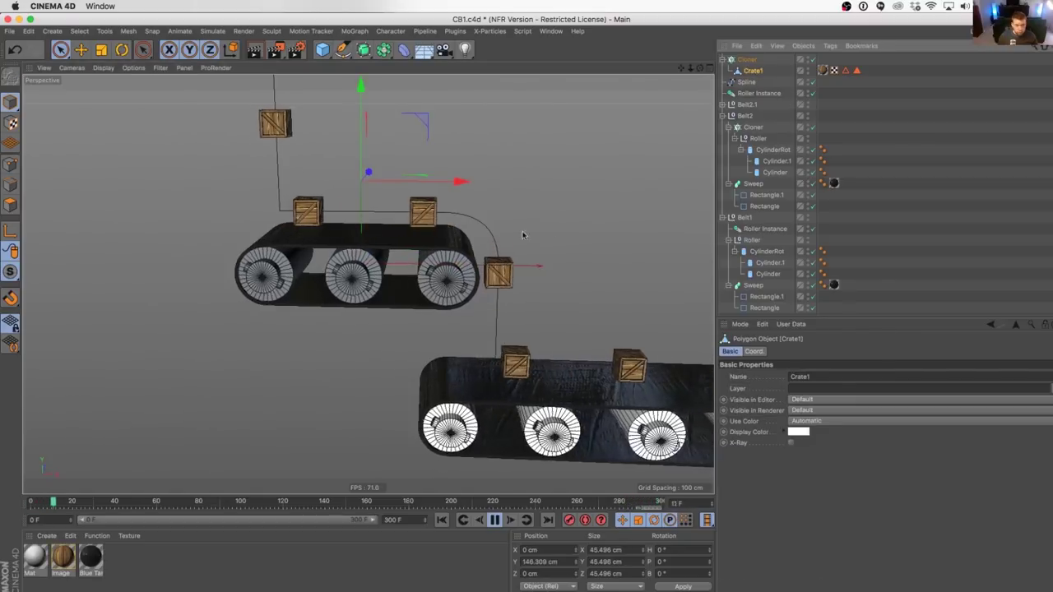
pyautogui.press('t')
pyautogui.moveTo(419, 222); pyautogui.dragTo(562, 165)
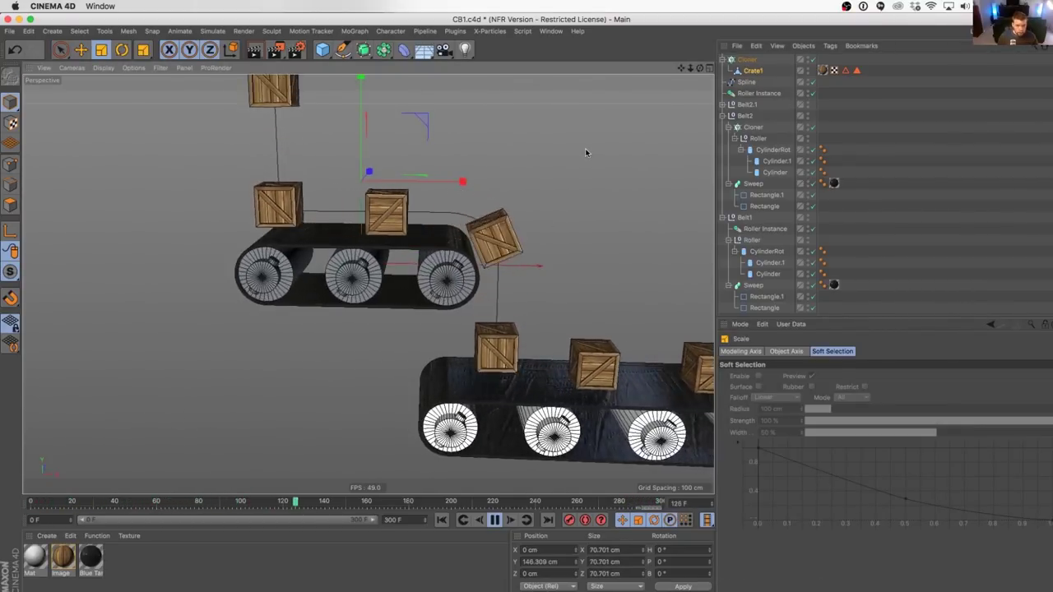
pyautogui.moveTo(485, 236); pyautogui.dragTo(493, 232)
# Step: Raise the two spline points around the inclined belt's lower roller slightly in Points mode
pyautogui.keyDown('alt'); pyautogui.moveTo(494, 235); pyautogui.dragTo(357, 136, button='middle'); pyautogui.keyUp('alt')
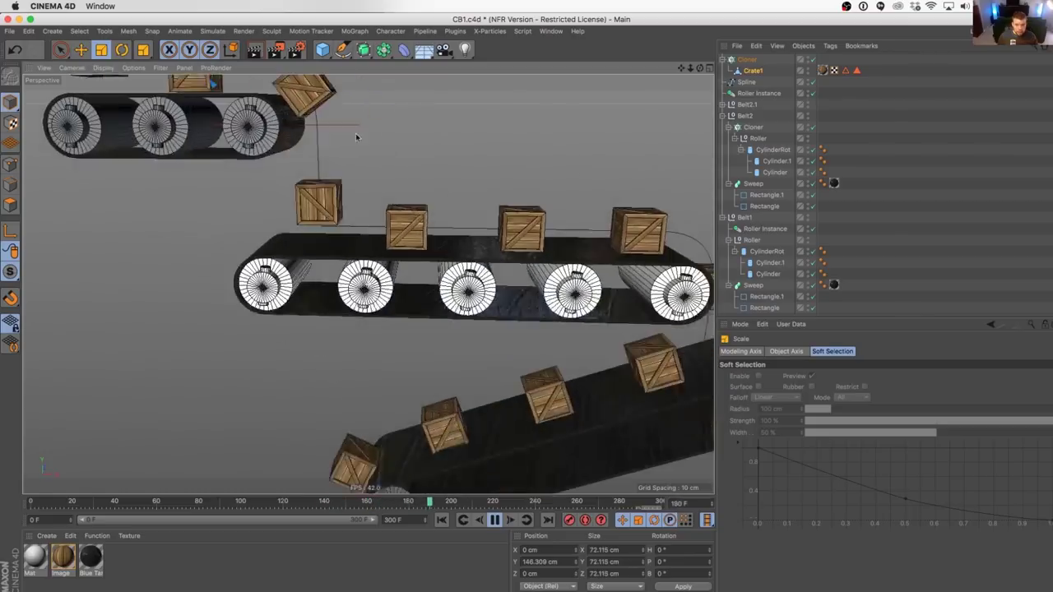
pyautogui.keyDown('alt'); pyautogui.moveTo(357, 137); pyautogui.dragTo(463, 247); pyautogui.keyUp('alt')
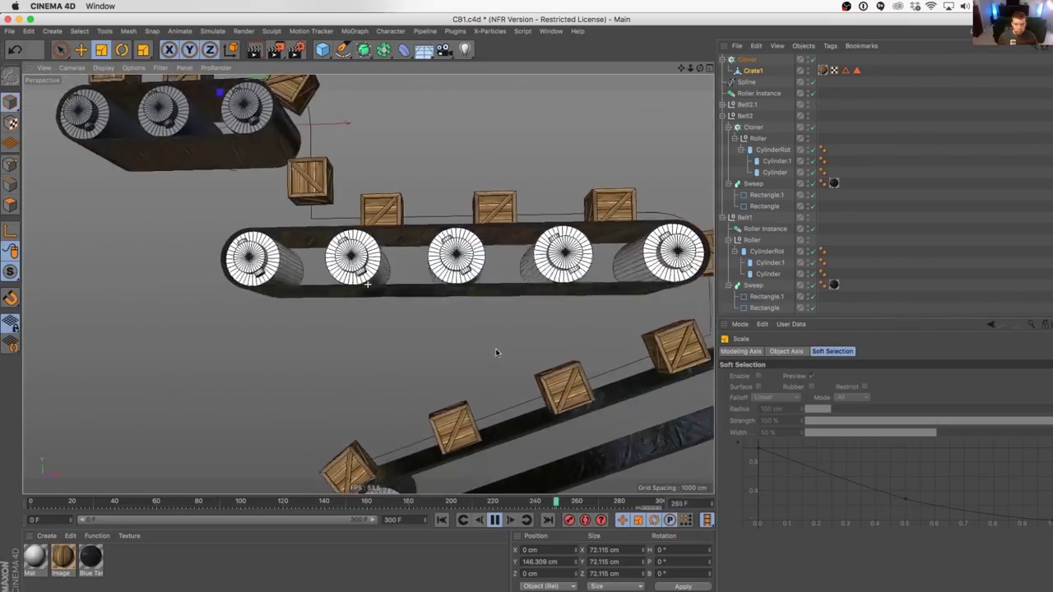
pyautogui.scroll(-2, 551, 390)
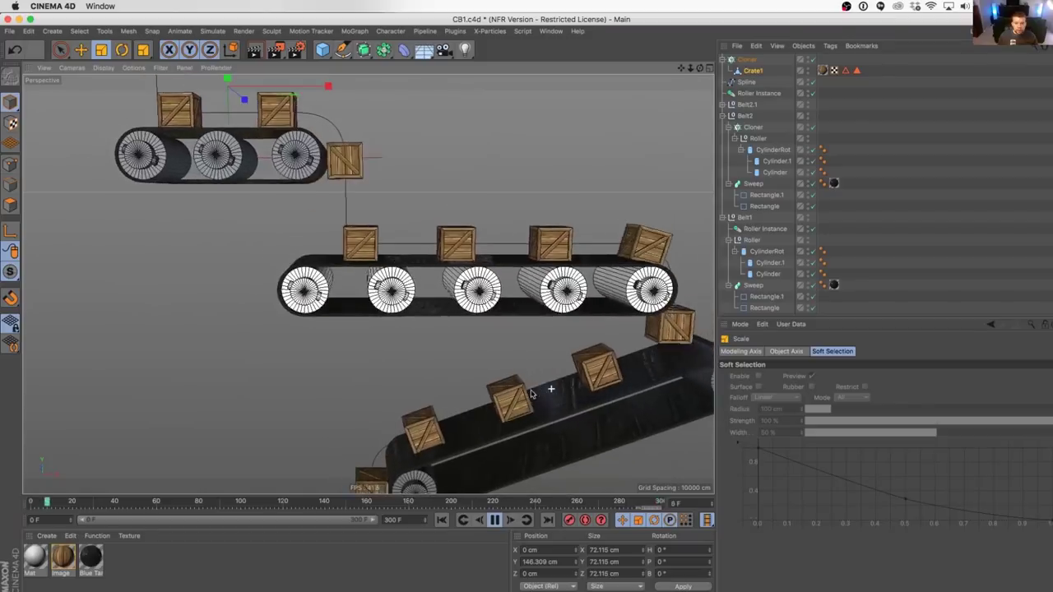
pyautogui.keyDown('alt'); pyautogui.moveTo(443, 421); pyautogui.dragTo(366, 284, button='middle'); pyautogui.keyUp('alt')
pyautogui.scroll(-3, 466, 272)
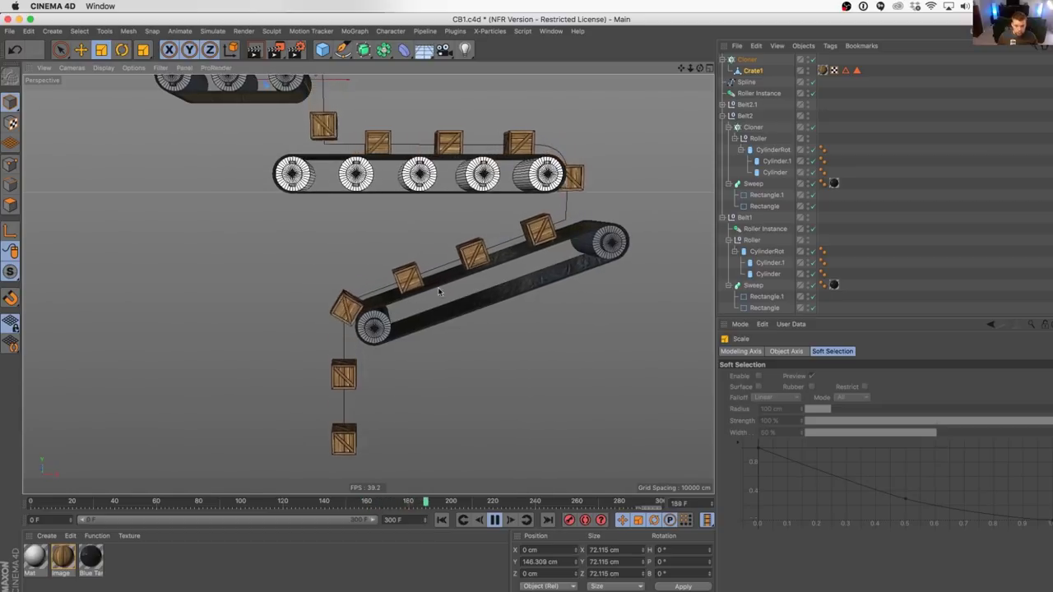
pyautogui.click(746, 82)
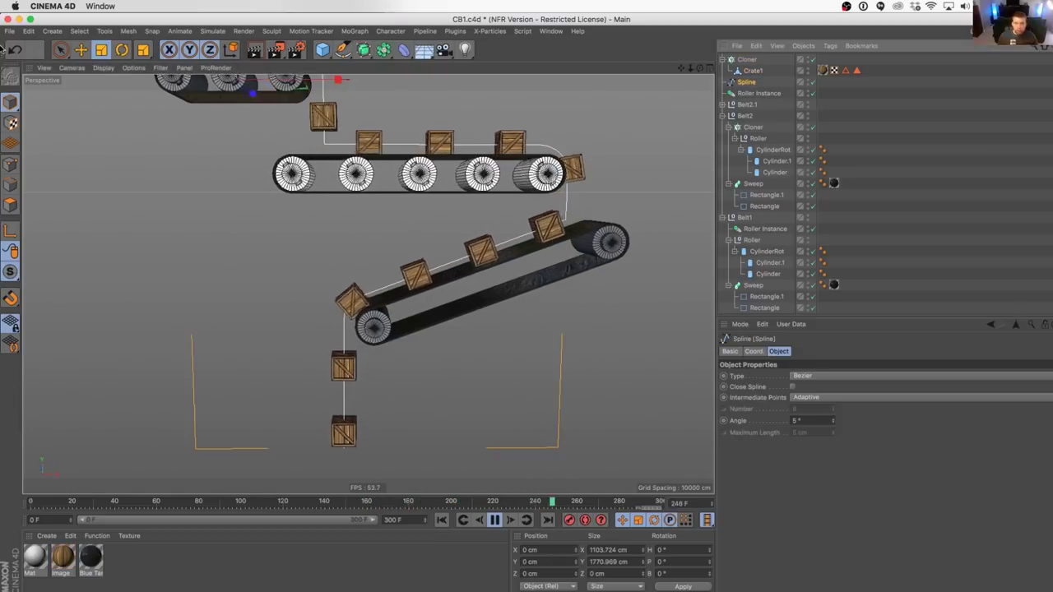
pyautogui.press('9')
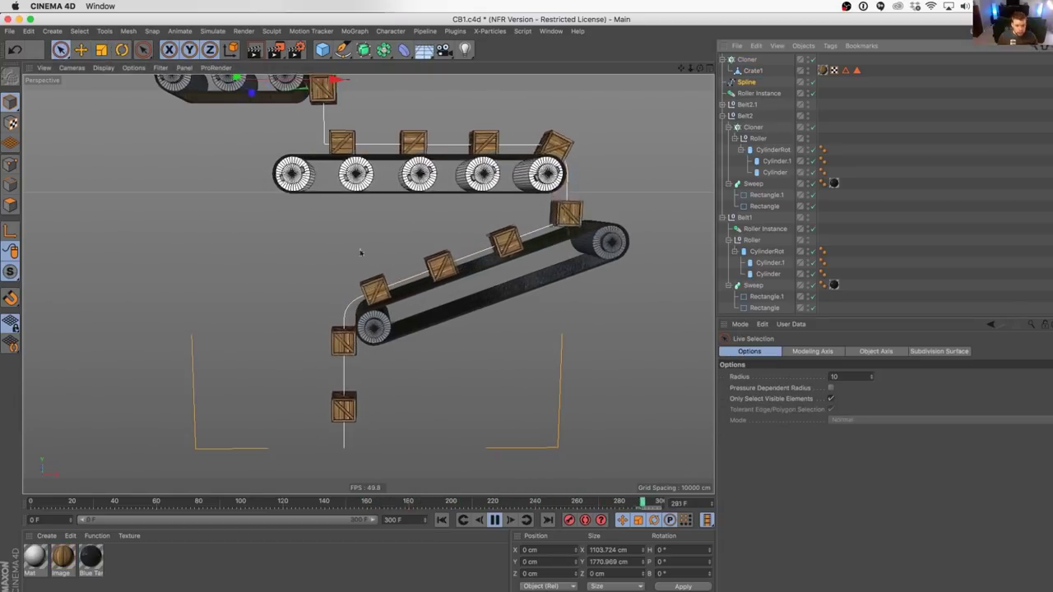
pyautogui.click(10, 165)
pyautogui.click(371, 291)
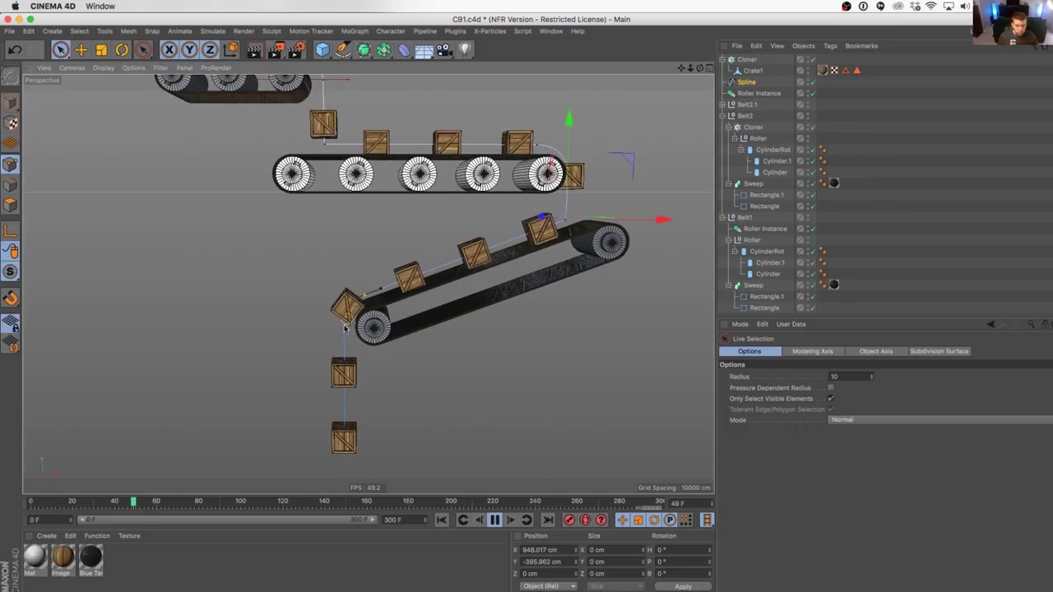
pyautogui.moveTo(354, 252); pyautogui.dragTo(354, 249)
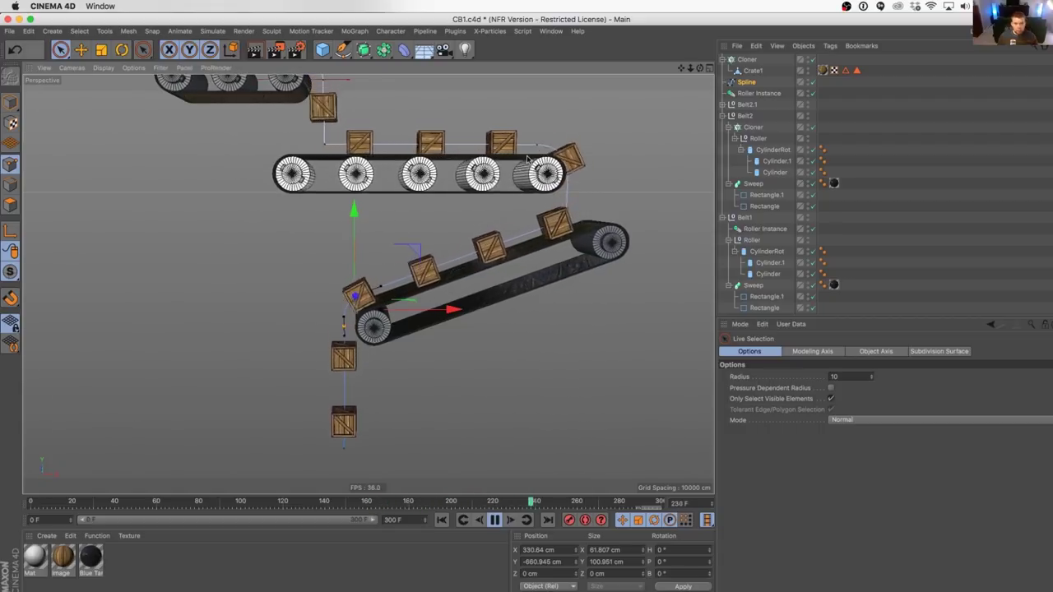
# Step: Examine from several angles how the crates travel over all three belts during playback
pyautogui.keyDown('alt'); pyautogui.moveTo(527, 161); pyautogui.dragTo(488, 265, button='middle'); pyautogui.keyUp('alt')
pyautogui.keyDown('alt'); pyautogui.moveTo(478, 230); pyautogui.dragTo(451, 239); pyautogui.keyUp('alt')
pyautogui.keyDown('alt'); pyautogui.moveTo(452, 240); pyautogui.dragTo(461, 296, button='middle'); pyautogui.keyUp('alt')
pyautogui.keyDown('alt'); pyautogui.moveTo(461, 296); pyautogui.dragTo(481, 292); pyautogui.keyUp('alt')
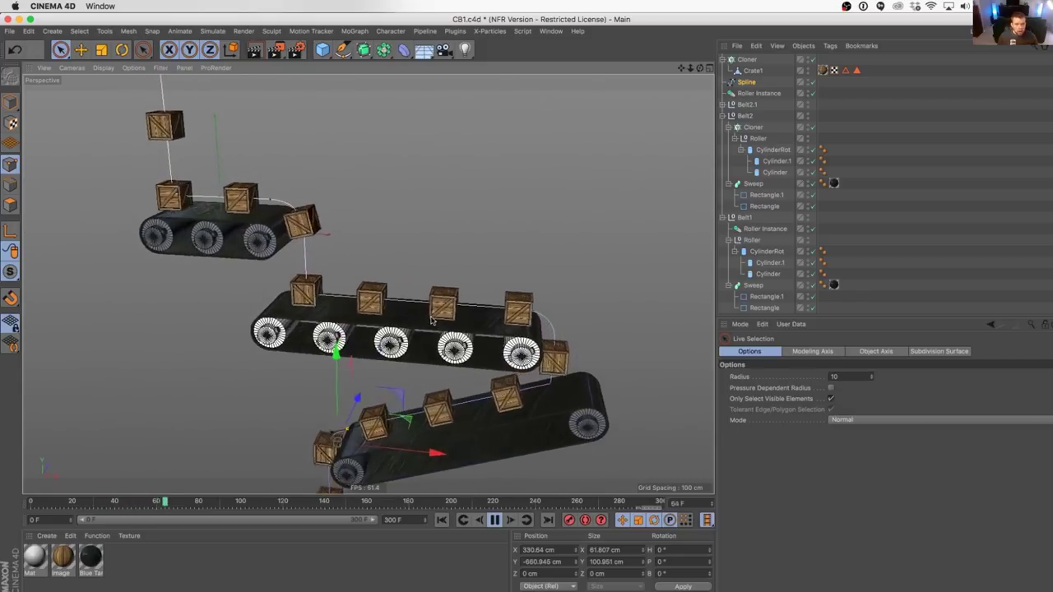
pyautogui.keyDown('alt'); pyautogui.moveTo(481, 292); pyautogui.dragTo(436, 292, button='right'); pyautogui.keyUp('alt')
pyautogui.keyDown('alt'); pyautogui.moveTo(436, 292); pyautogui.dragTo(456, 371, button='middle'); pyautogui.keyUp('alt')
pyautogui.keyDown('alt'); pyautogui.moveTo(403, 413); pyautogui.dragTo(408, 431, button='middle'); pyautogui.keyUp('alt')
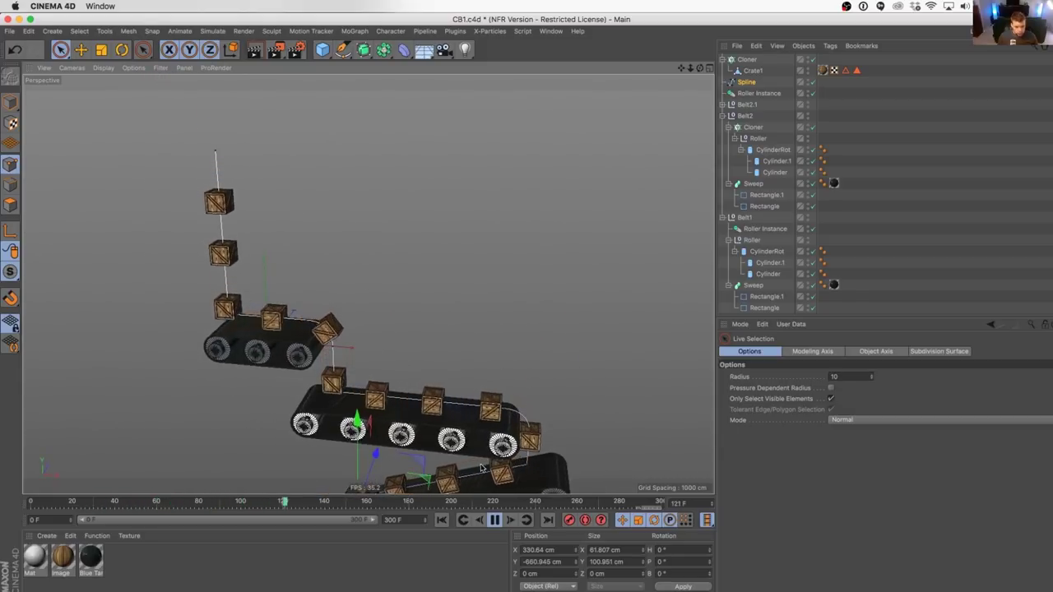
pyautogui.keyDown('alt'); pyautogui.moveTo(489, 405); pyautogui.dragTo(460, 282, button='middle'); pyautogui.keyUp('alt')
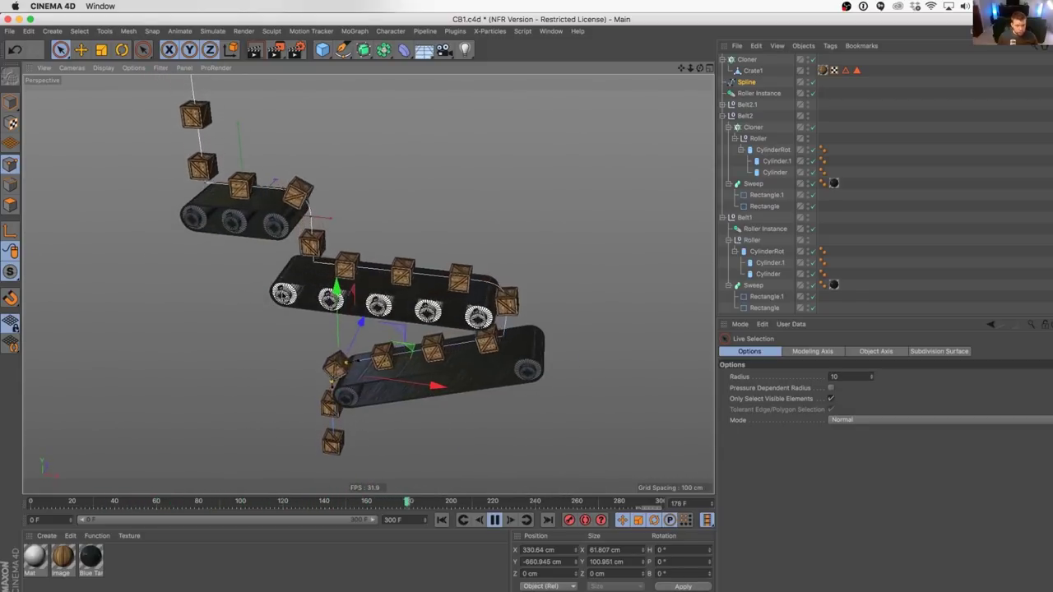
# Step: Inspect Belt2's tarp texture Offset V and its end keyframe at frame 300, and watch the crates' travel during playback
pyautogui.keyDown('alt'); pyautogui.moveTo(339, 290); pyautogui.dragTo(338, 320, button='middle'); pyautogui.keyUp('alt')
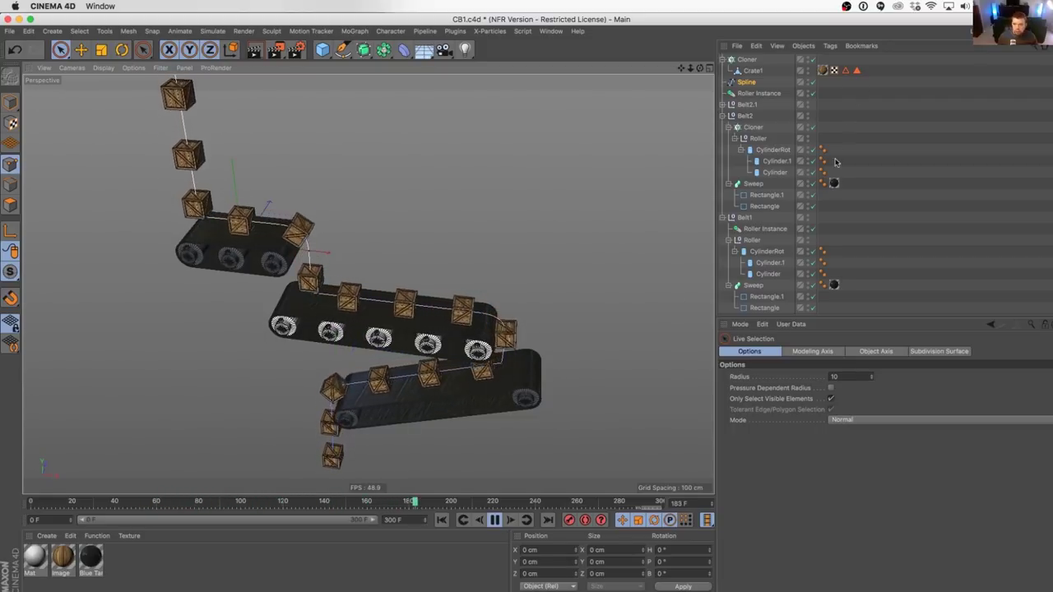
pyautogui.click(834, 183)
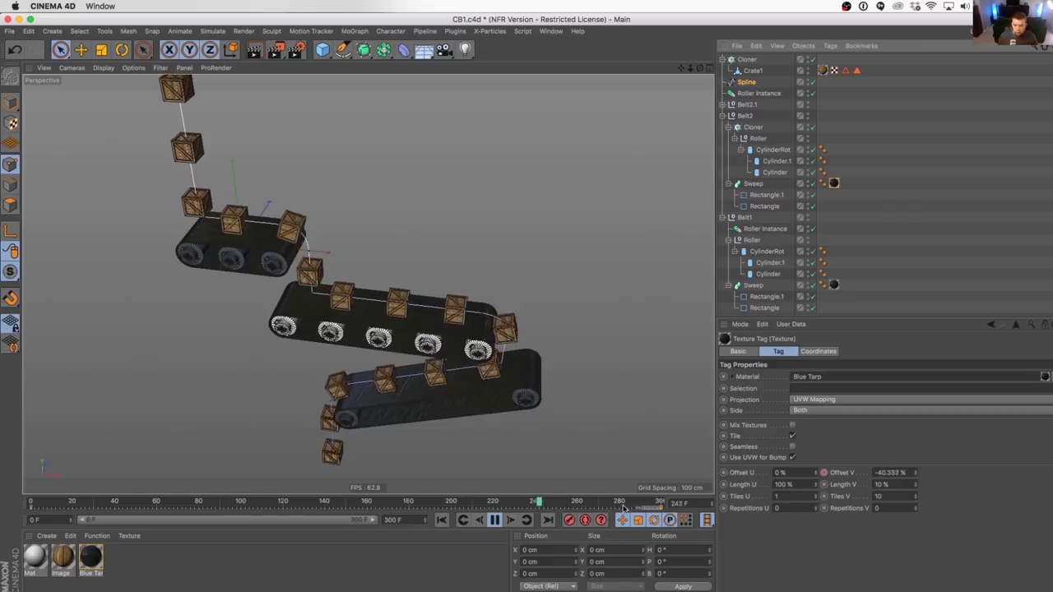
pyautogui.moveTo(624, 508); pyautogui.dragTo(712, 512)
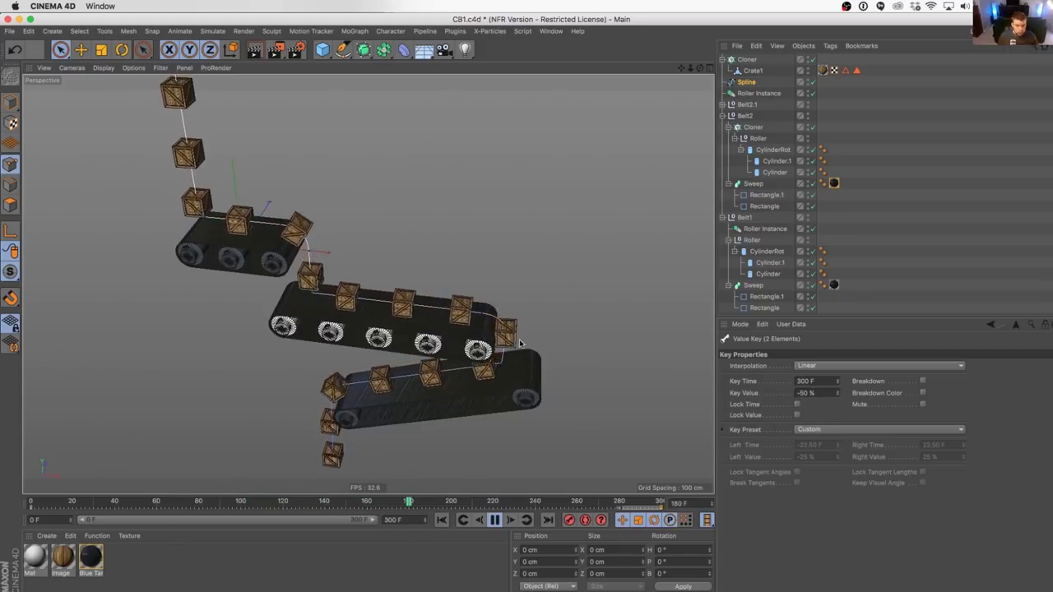
pyautogui.moveTo(520, 344)
pyautogui.keyDown('alt'); pyautogui.mouseDown()
pyautogui.moveTo(529, 275)
pyautogui.moveTo(517, 344)
pyautogui.mouseUp(); pyautogui.keyUp('alt')
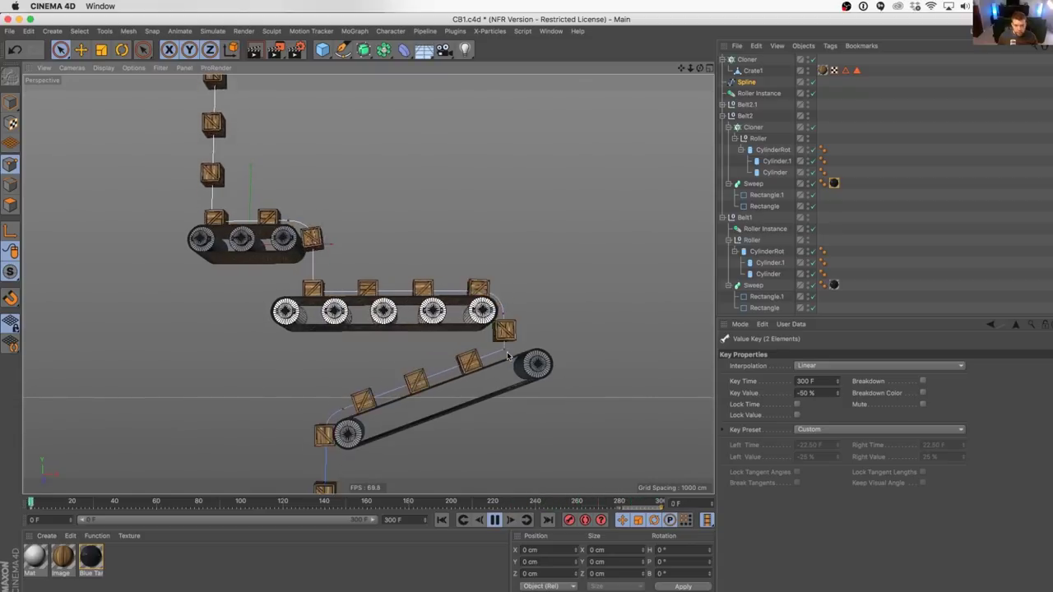
pyautogui.keyDown('alt'); pyautogui.moveTo(341, 212); pyautogui.dragTo(348, 284, button='middle'); pyautogui.keyUp('alt')
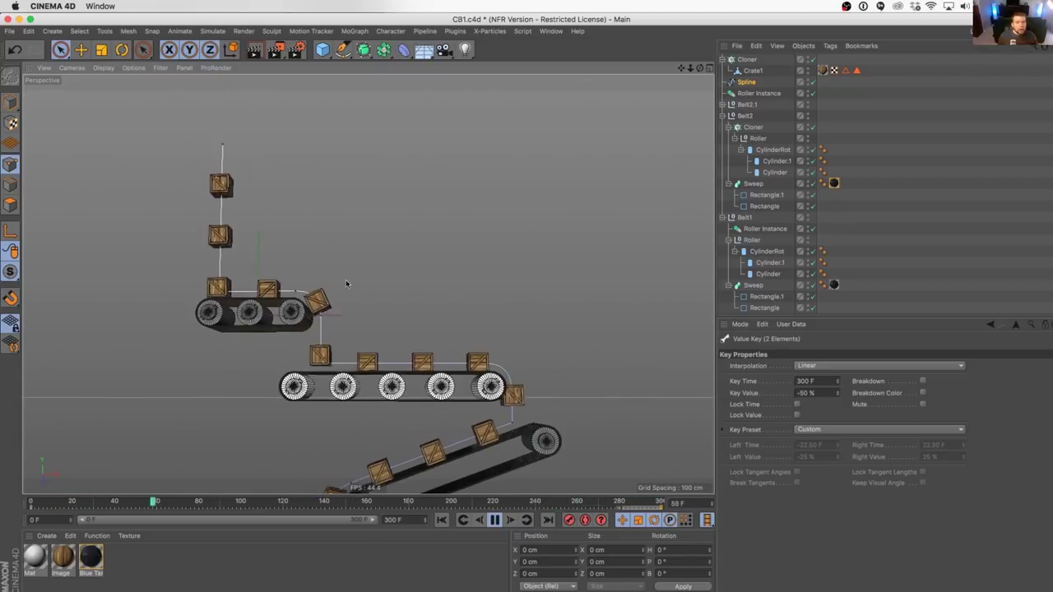
pyautogui.keyDown('alt'); pyautogui.moveTo(348, 285); pyautogui.dragTo(349, 380); pyautogui.keyUp('alt')
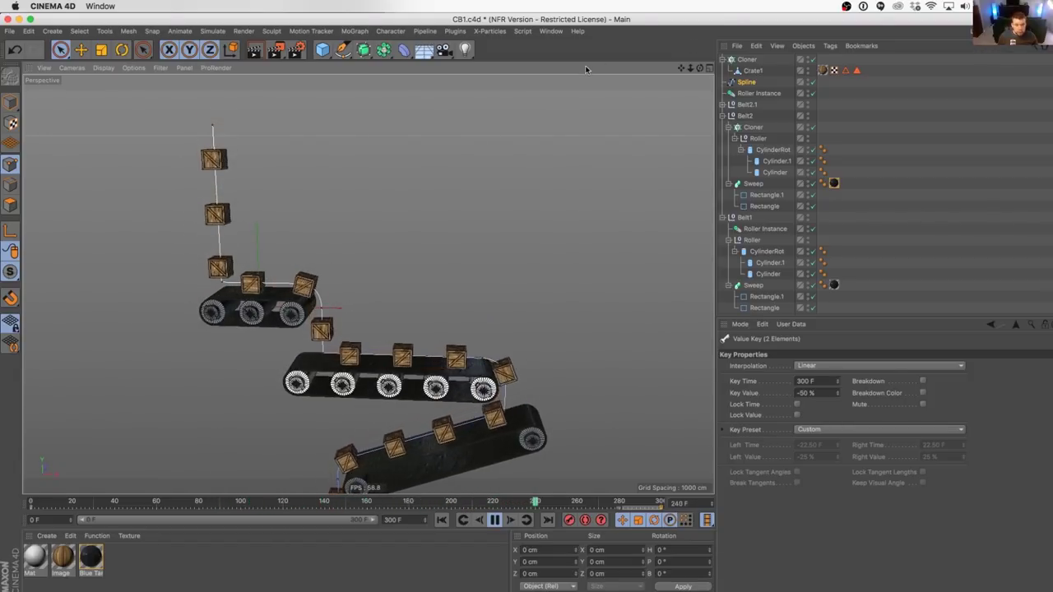
# Step: Duplicate the crate path spline and name the copy Spline.Rail
pyautogui.click(746, 82)
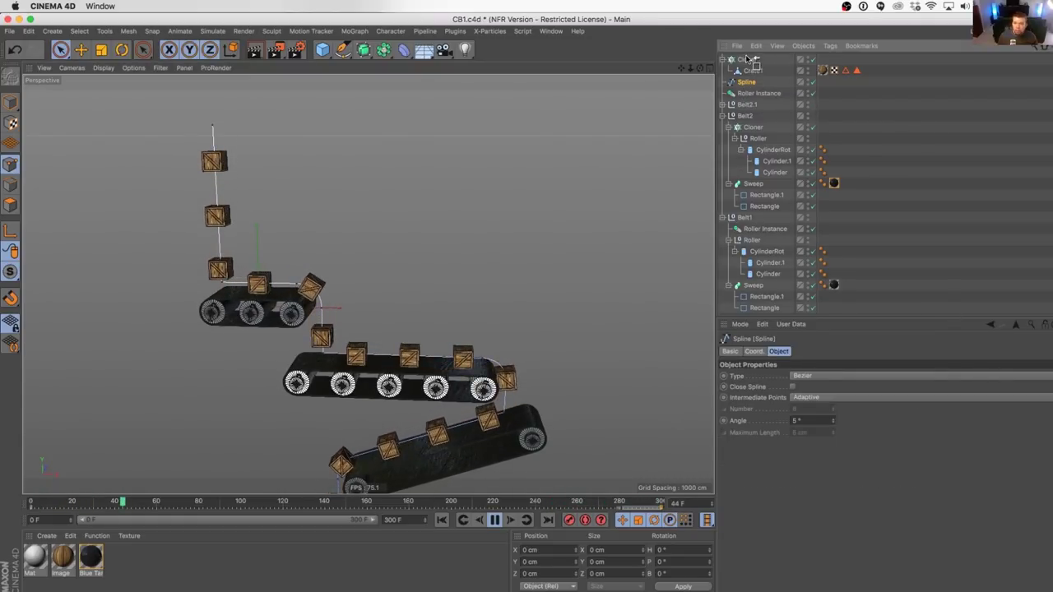
pyautogui.press('super+c')
pyautogui.press('super+v')
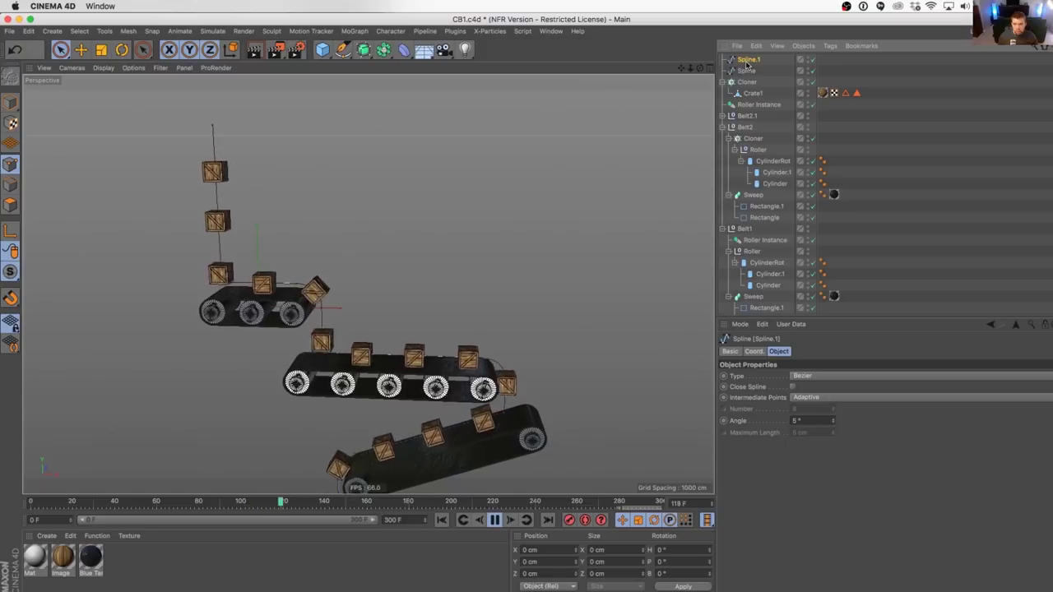
pyautogui.doubleClick(748, 61)
pyautogui.write('Ra')
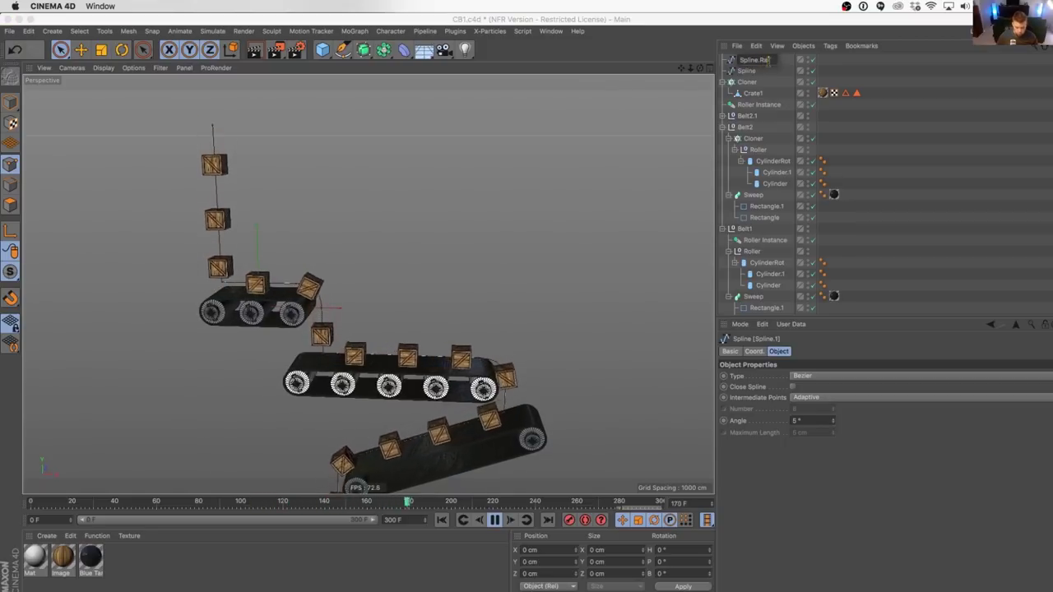
pyautogui.write('il')
pyautogui.press('Return')
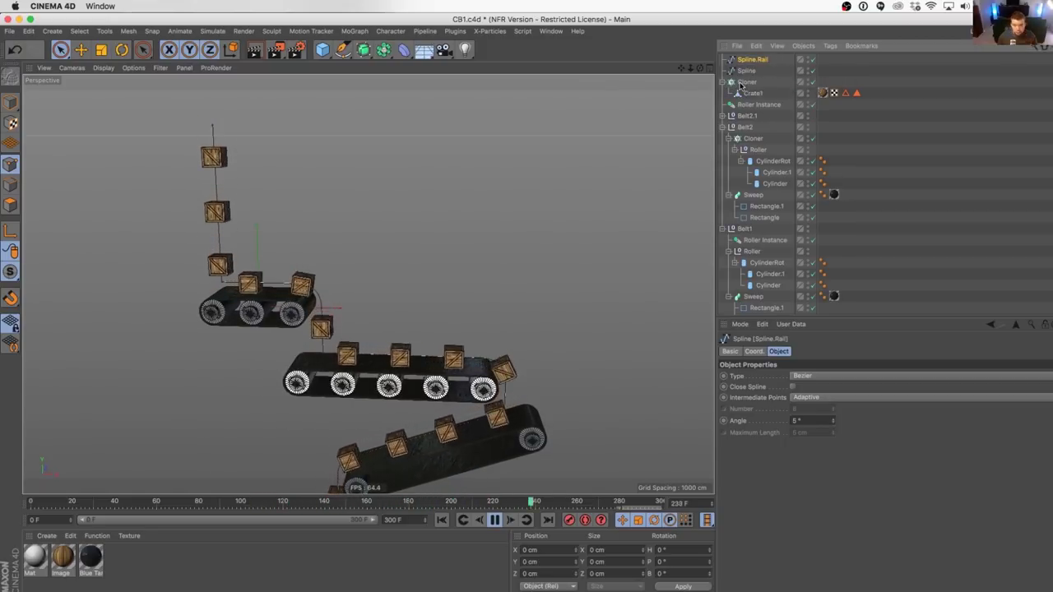
# Step: Check the crate Cloner's Rail setting and bring Spline.Rail up for point editing in the Front view
pyautogui.click(743, 82)
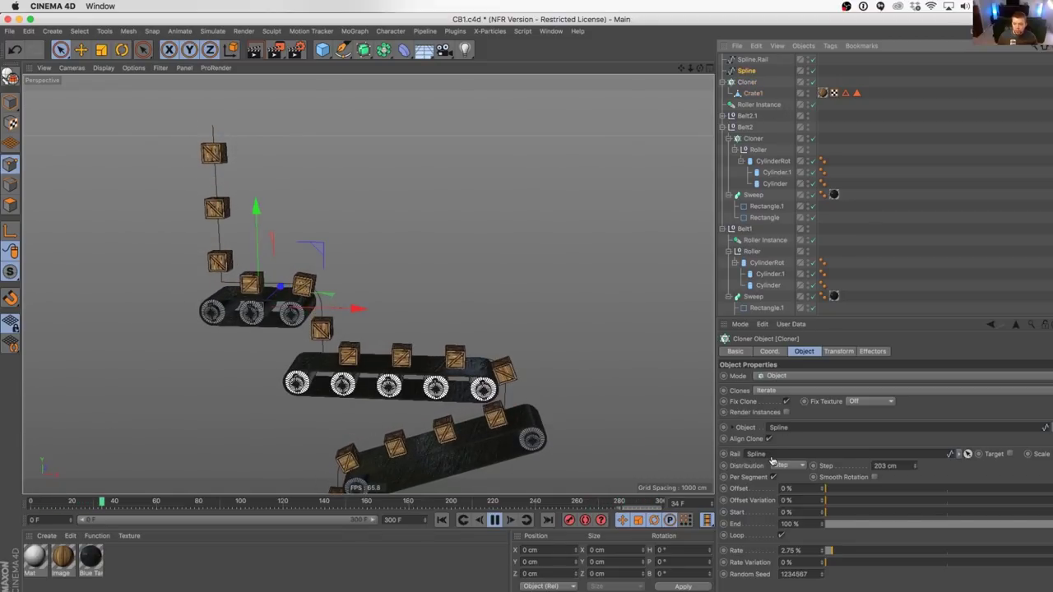
pyautogui.moveTo(772, 459); pyautogui.dragTo(771, 455)
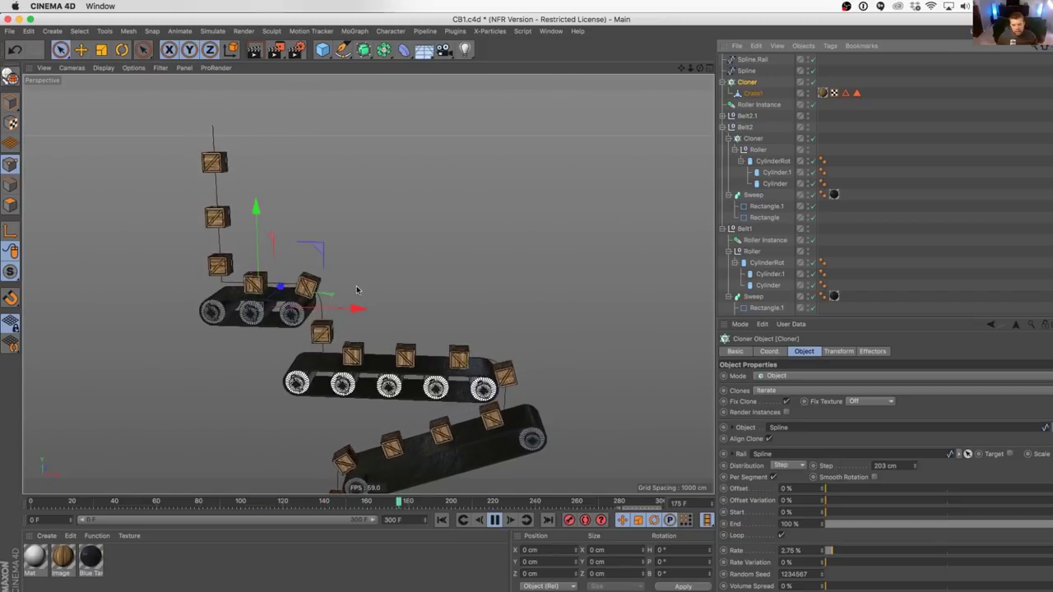
pyautogui.click(748, 59)
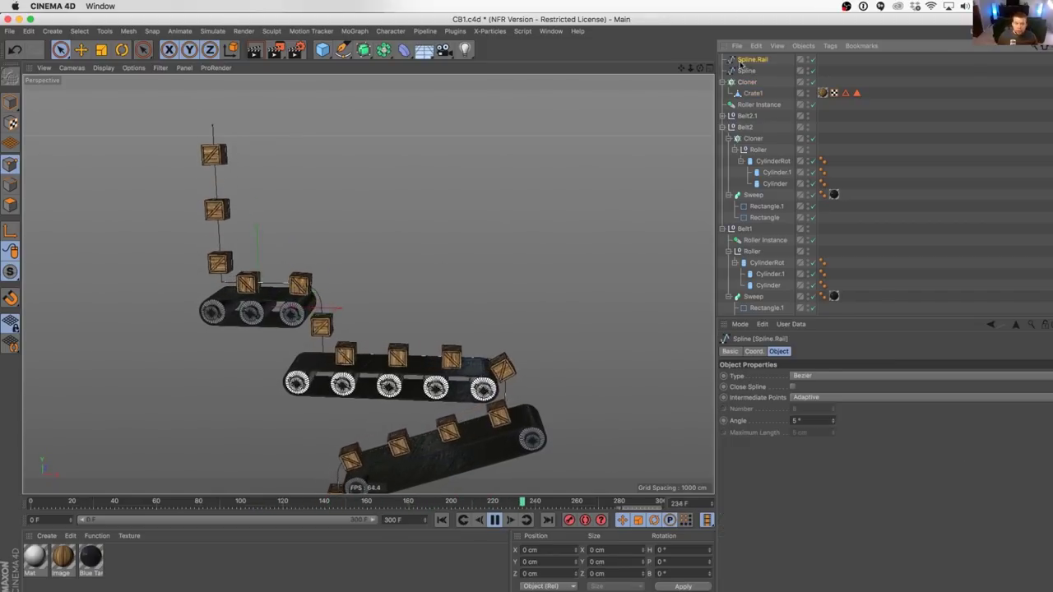
pyautogui.click(10, 163)
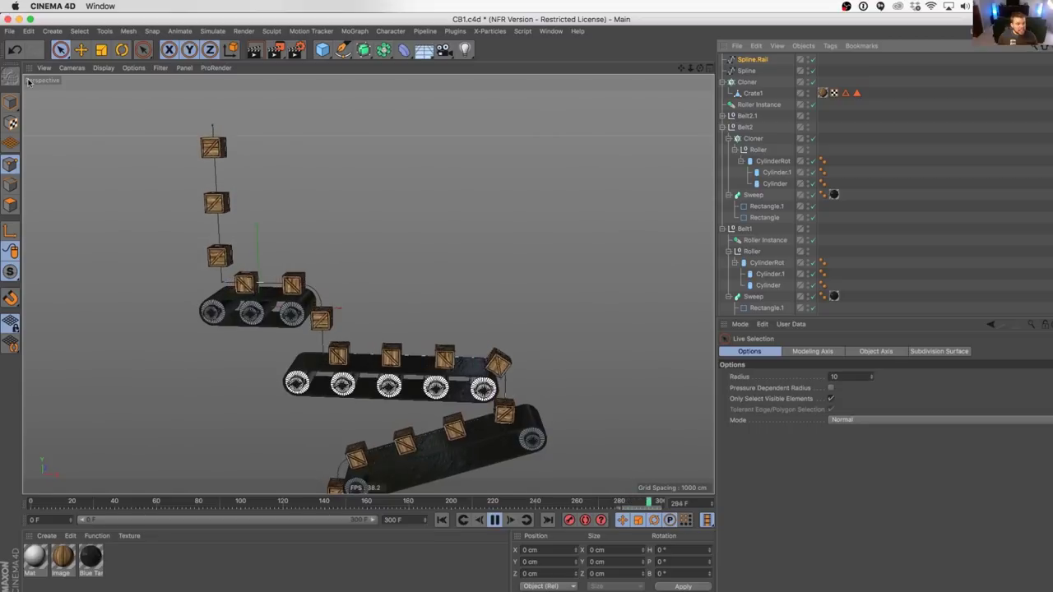
pyautogui.press('t')
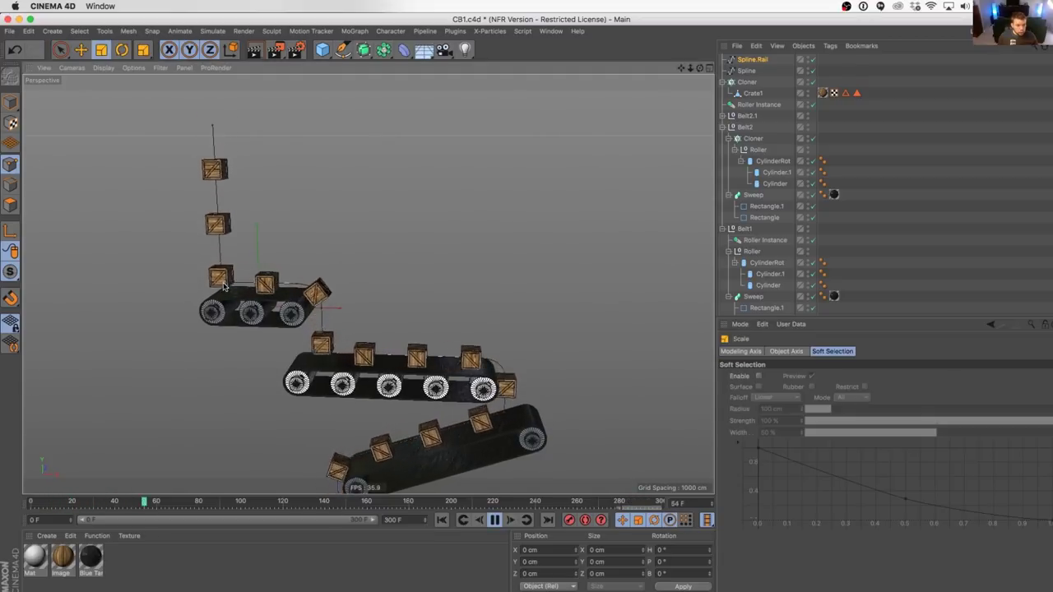
pyautogui.keyDown('alt'); pyautogui.moveTo(366, 314); pyautogui.dragTo(368, 217, button='middle'); pyautogui.keyUp('alt')
pyautogui.middleClick(369, 218)
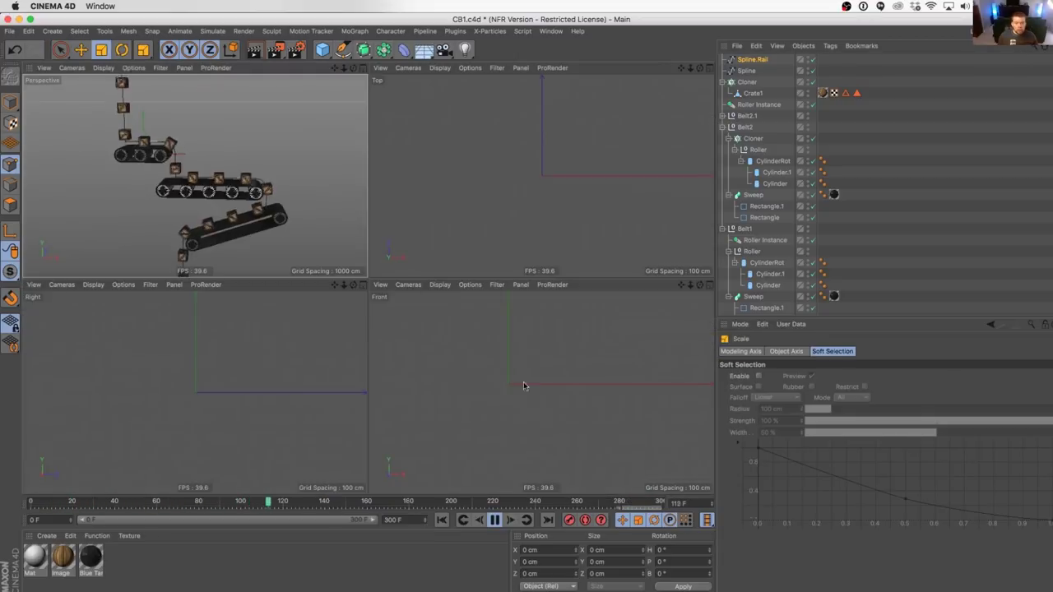
pyautogui.middleClick(524, 386)
pyautogui.scroll(-3, 533, 288)
pyautogui.click(60, 49)
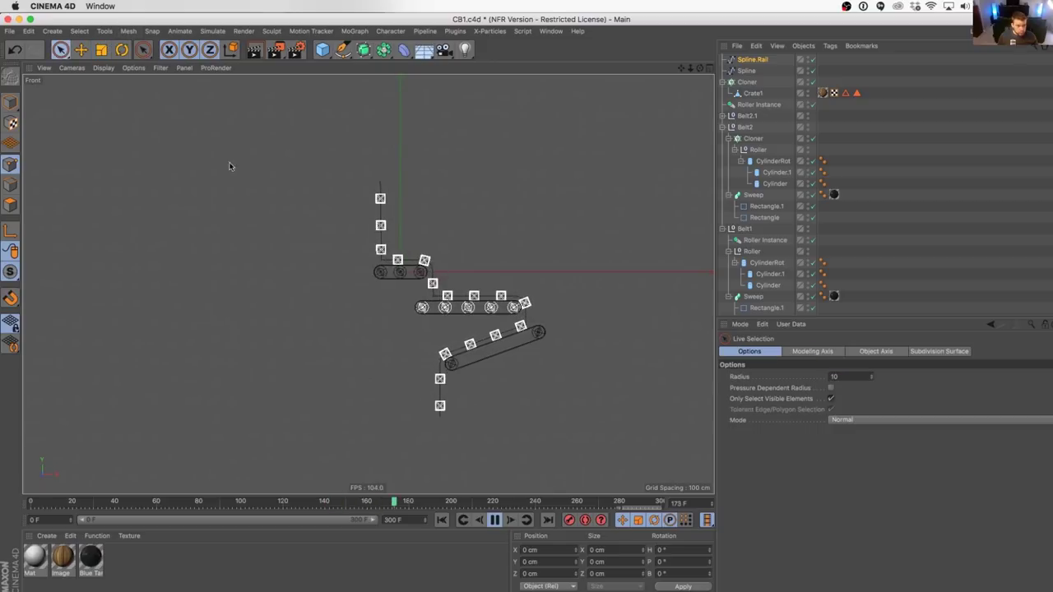
# Step: Select Spline.Rail's points along the three belts, excluding both end points, and raise them about 56 cm
pyautogui.keyDown('alt'); pyautogui.moveTo(443, 277); pyautogui.dragTo(422, 290, button='middle'); pyautogui.keyUp('alt')
pyautogui.scroll(5, 422, 290)
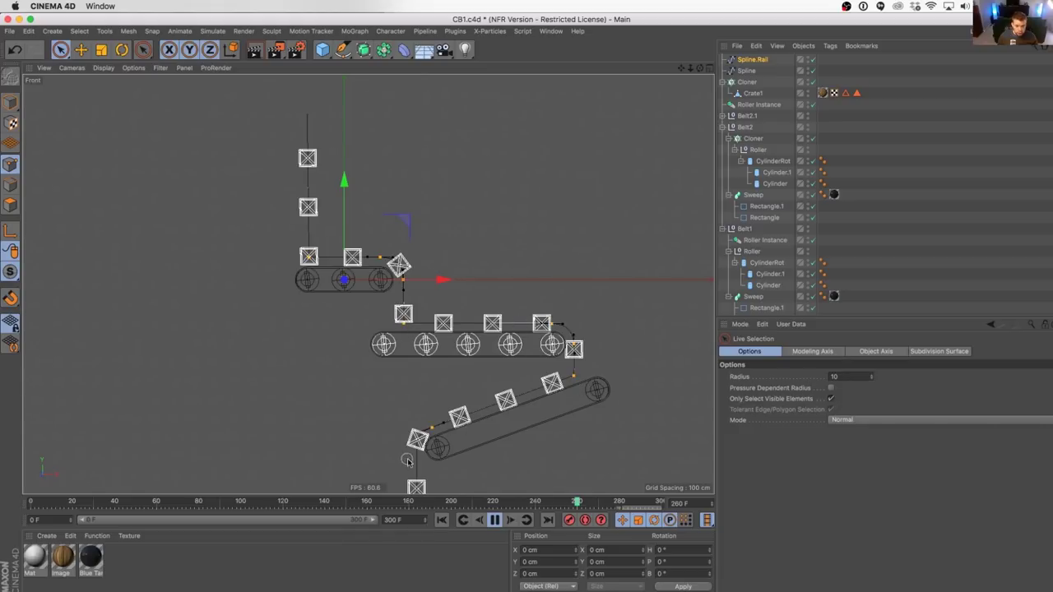
pyautogui.moveTo(407, 458); pyautogui.dragTo(417, 451)
pyautogui.keyDown('alt'); pyautogui.moveTo(457, 386); pyautogui.dragTo(423, 314, button='middle'); pyautogui.keyUp('alt')
pyautogui.scroll(-3, 435, 256)
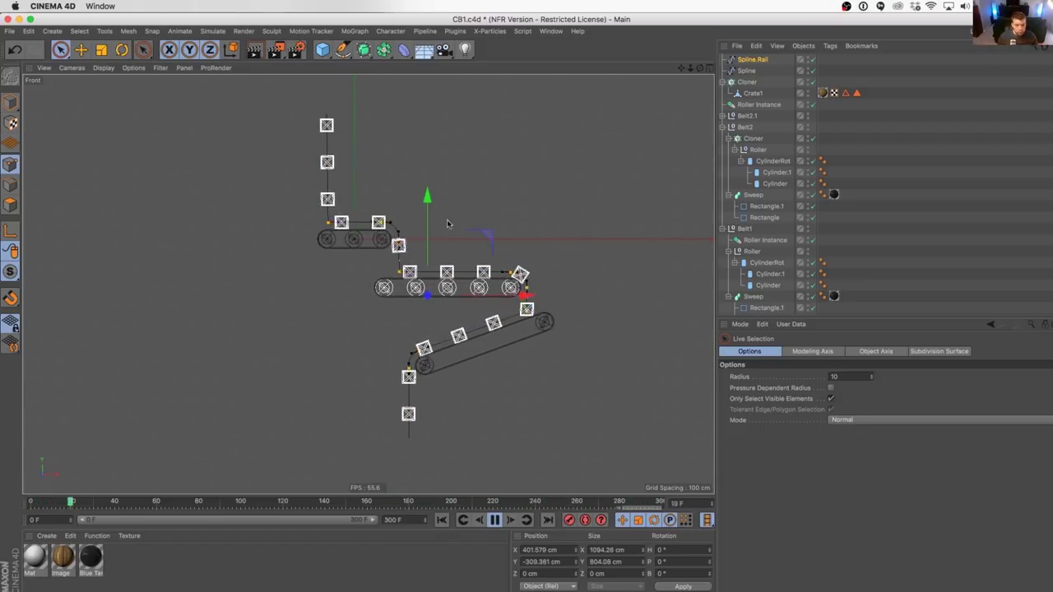
pyautogui.moveTo(427, 198); pyautogui.dragTo(428, 187)
# Step: Offset Spline.Rail's curve points beyond the first two belts to the right and its lower-end points about 84 cm to the left
pyautogui.press('t')
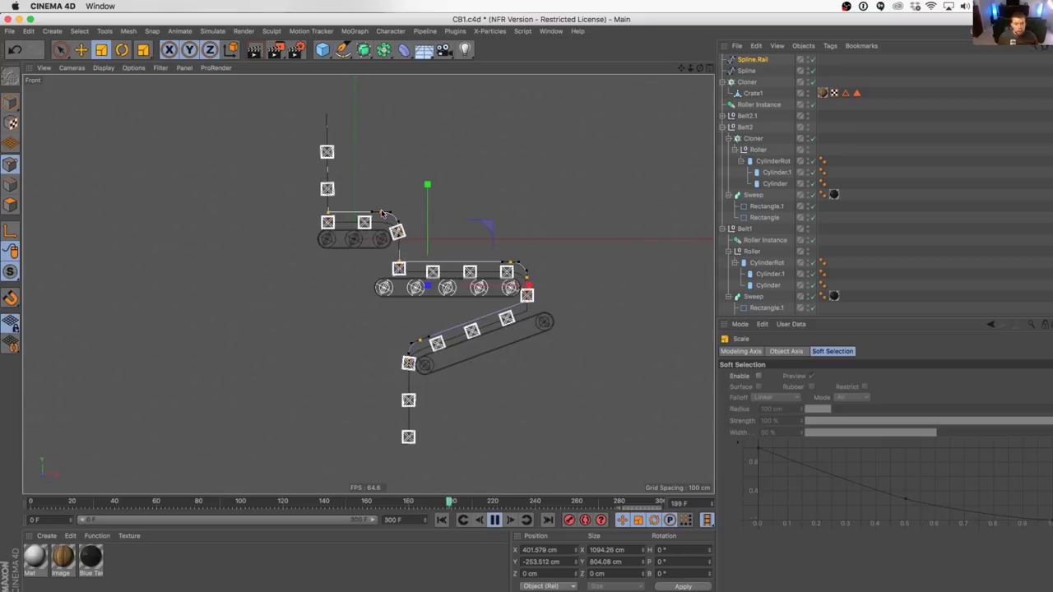
pyautogui.press('9')
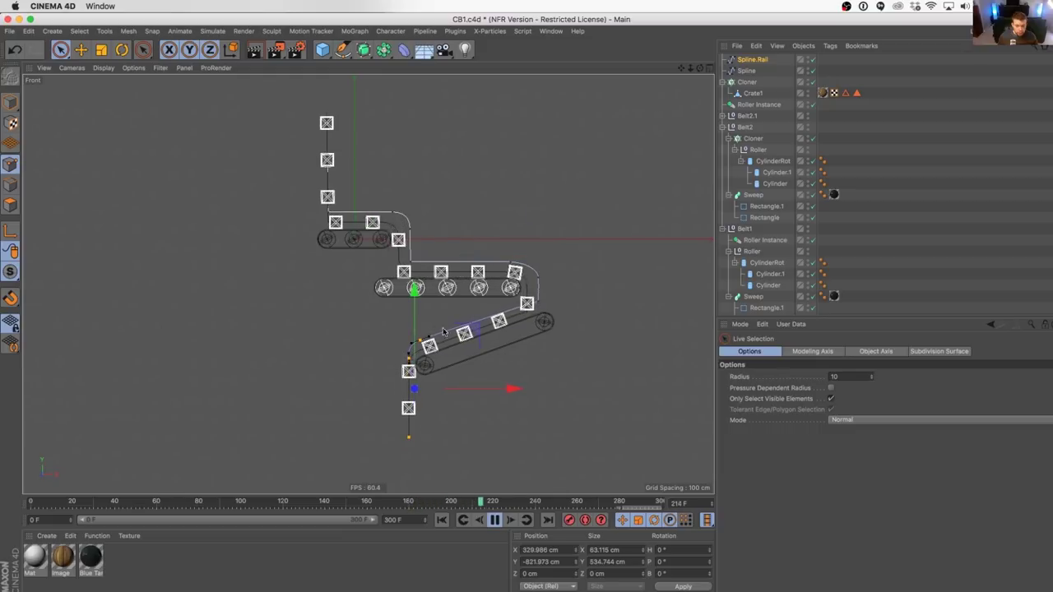
pyautogui.middleClick(357, 224)
pyautogui.middleClick(265, 203)
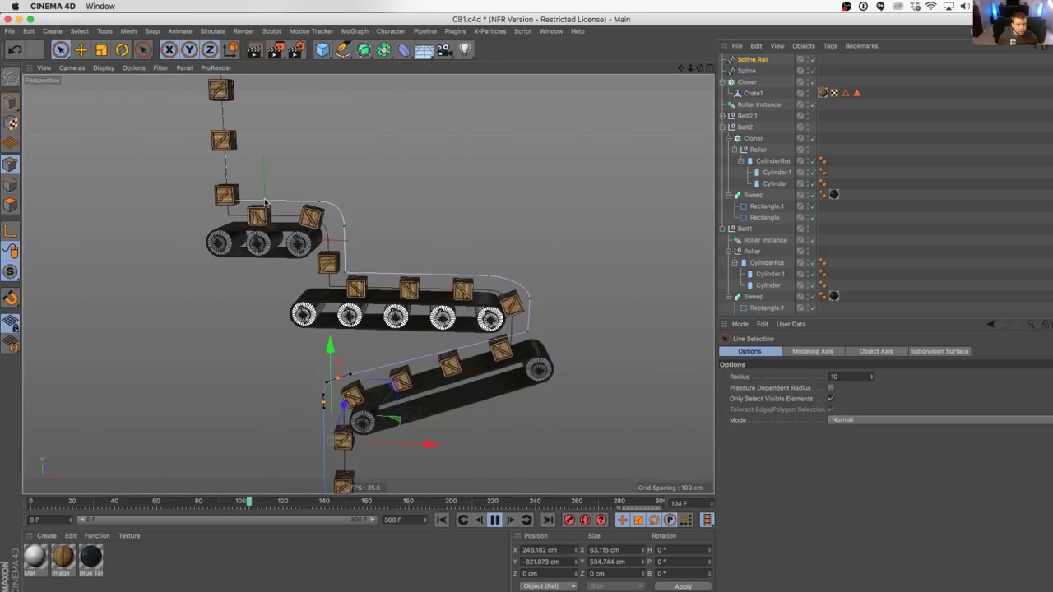
# Step: Move the two points of Spline.Rail's upper vertical section to the right of the falling crates
pyautogui.keyDown('alt'); pyautogui.moveTo(265, 202); pyautogui.dragTo(332, 298, button='middle'); pyautogui.keyUp('alt')
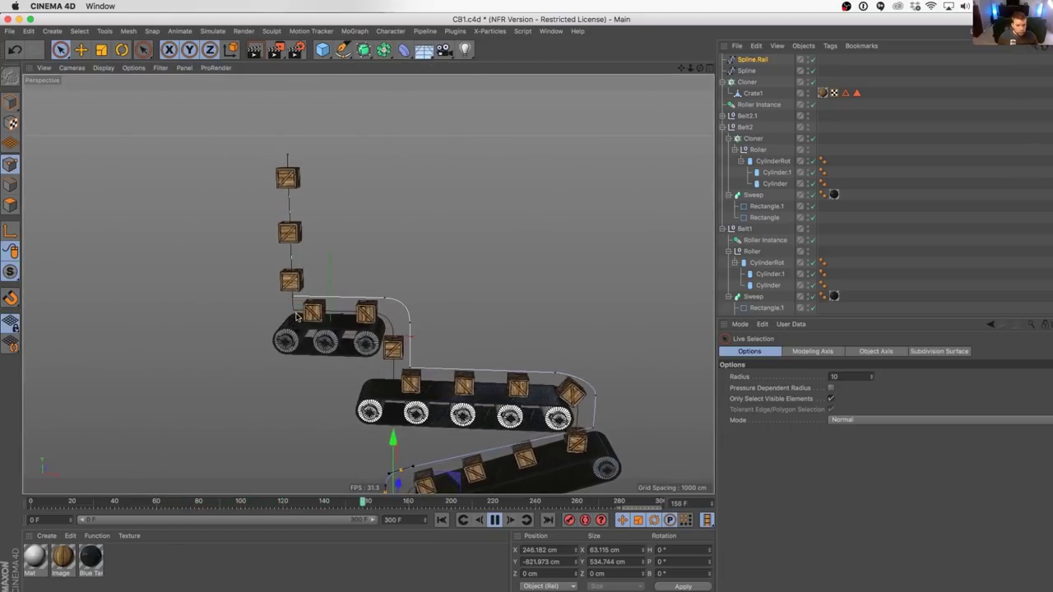
pyautogui.press('t')
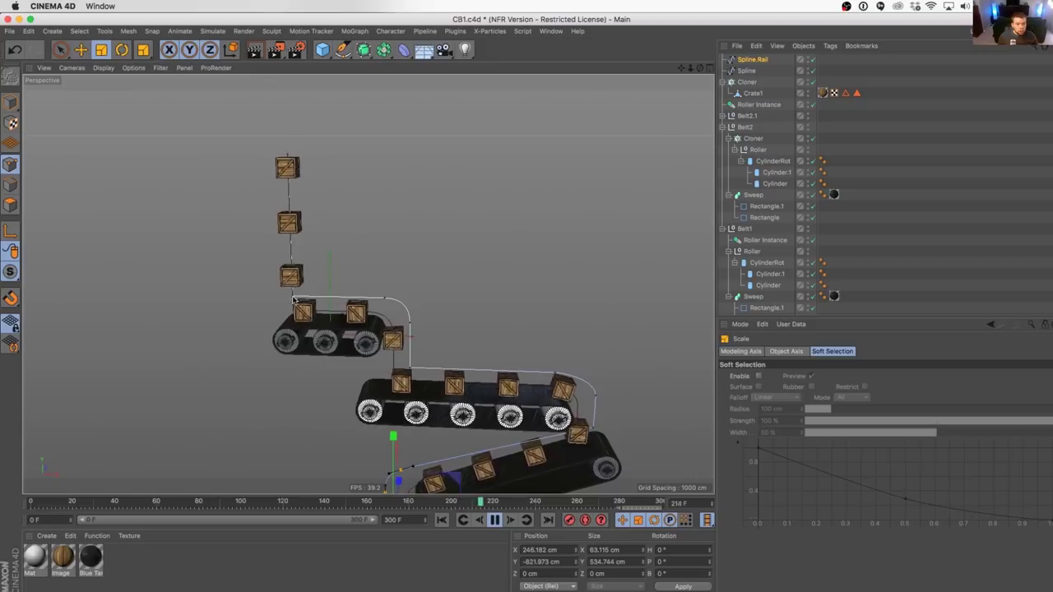
pyautogui.press('space')
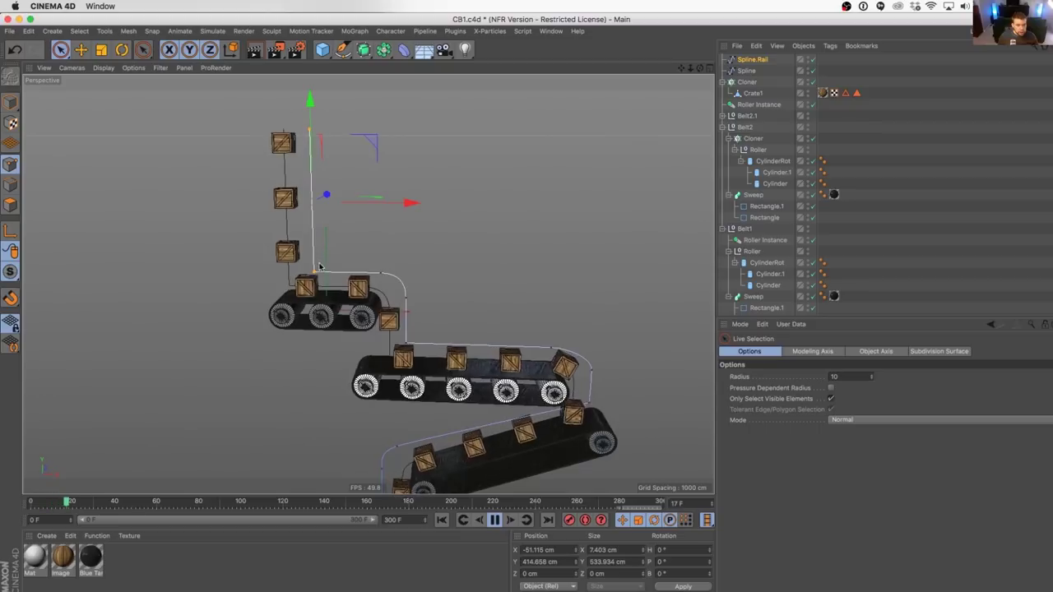
# Step: Chamfer Spline.Rail's corners above the first belt and above the inclined belt with a radius of 29.293 cm
pyautogui.rightClick(587, 404)
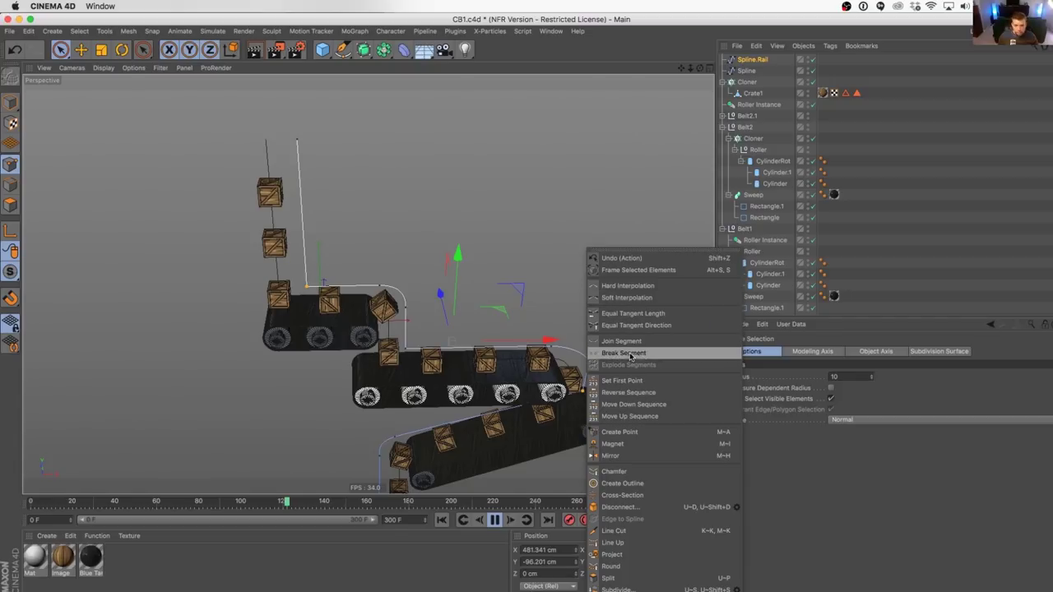
pyautogui.click(629, 472)
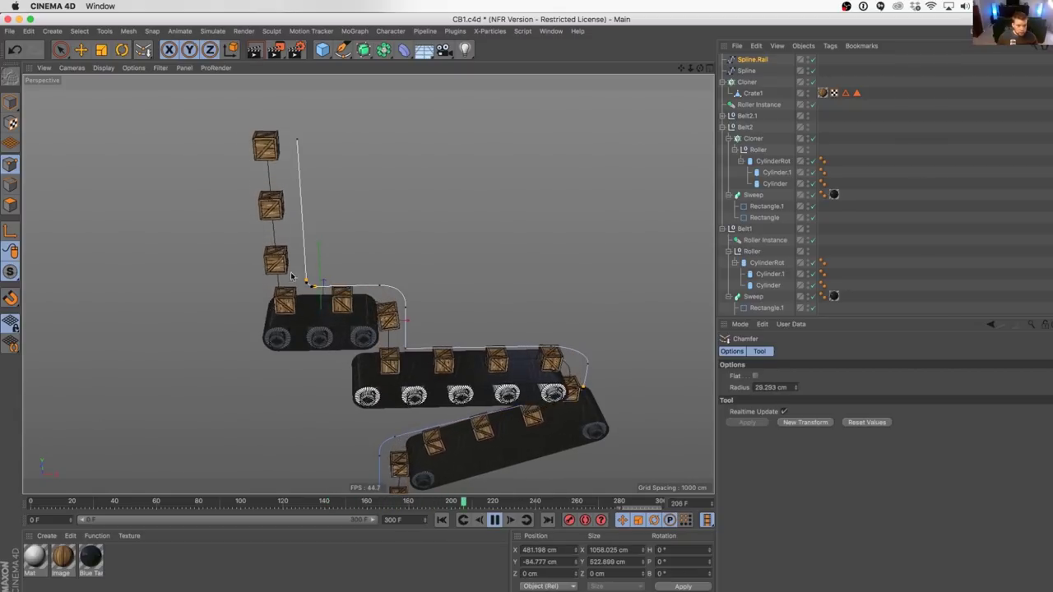
pyautogui.scroll(5, 327, 333)
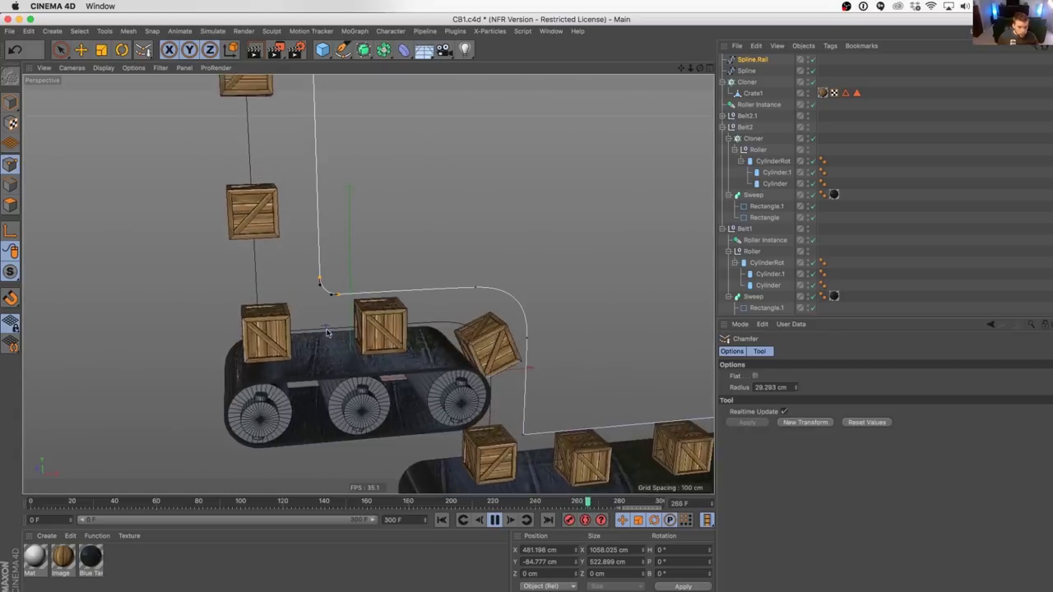
pyautogui.keyDown('alt'); pyautogui.moveTo(331, 301); pyautogui.dragTo(401, 301); pyautogui.keyUp('alt')
pyautogui.scroll(-5, 401, 301)
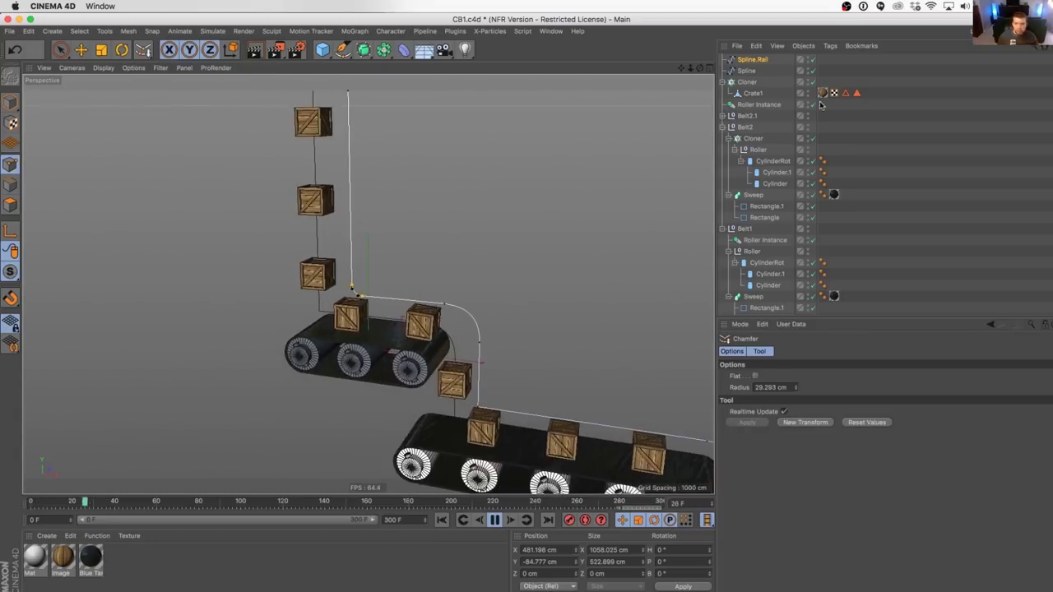
pyautogui.scroll(-2, 541, 416)
pyautogui.keyDown('alt'); pyautogui.moveTo(541, 417); pyautogui.dragTo(517, 346, button='middle'); pyautogui.keyUp('alt')
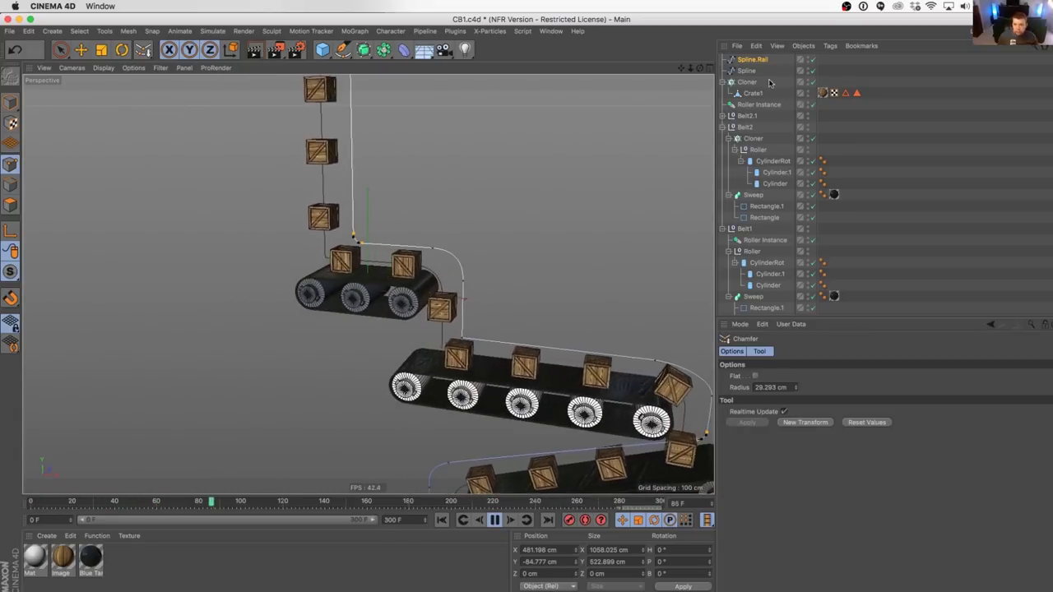
# Step: Try the Target option for the crate Cloner's rail, switch it back off, and disable Align Clone
pyautogui.click(769, 82)
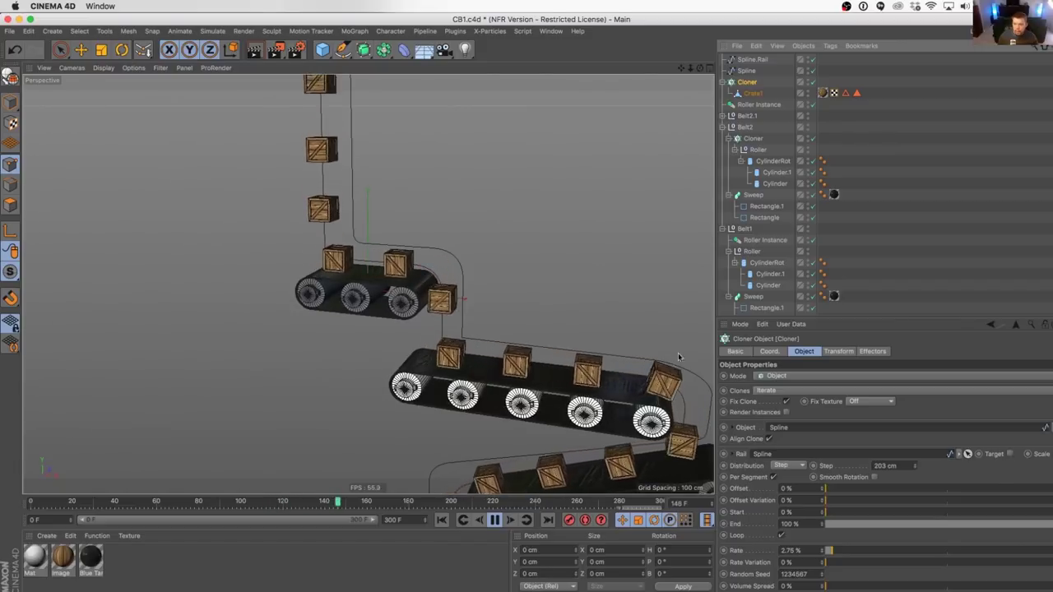
pyautogui.click(368, 255)
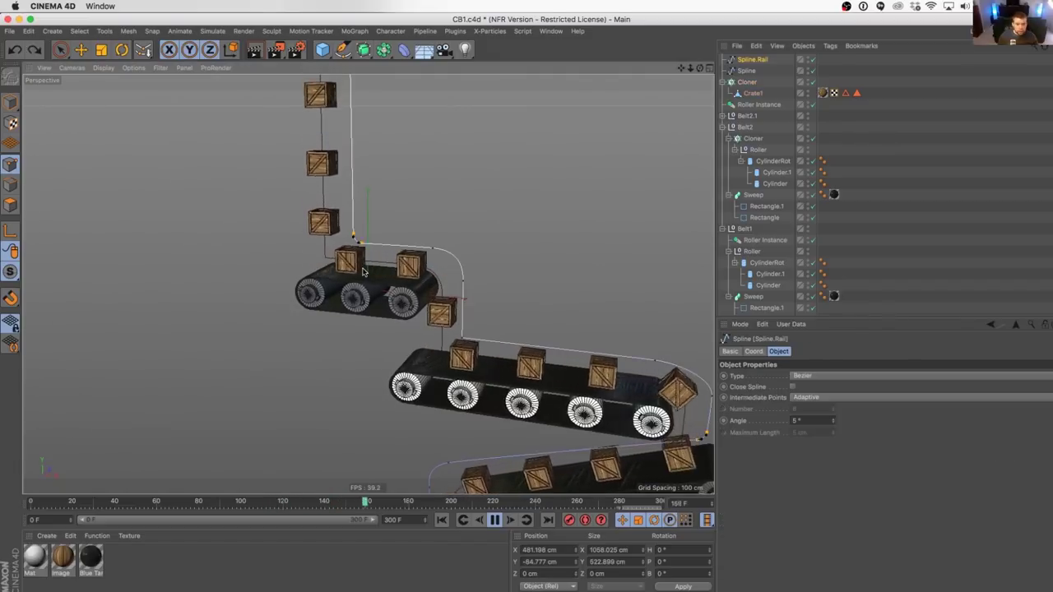
pyautogui.click(746, 82)
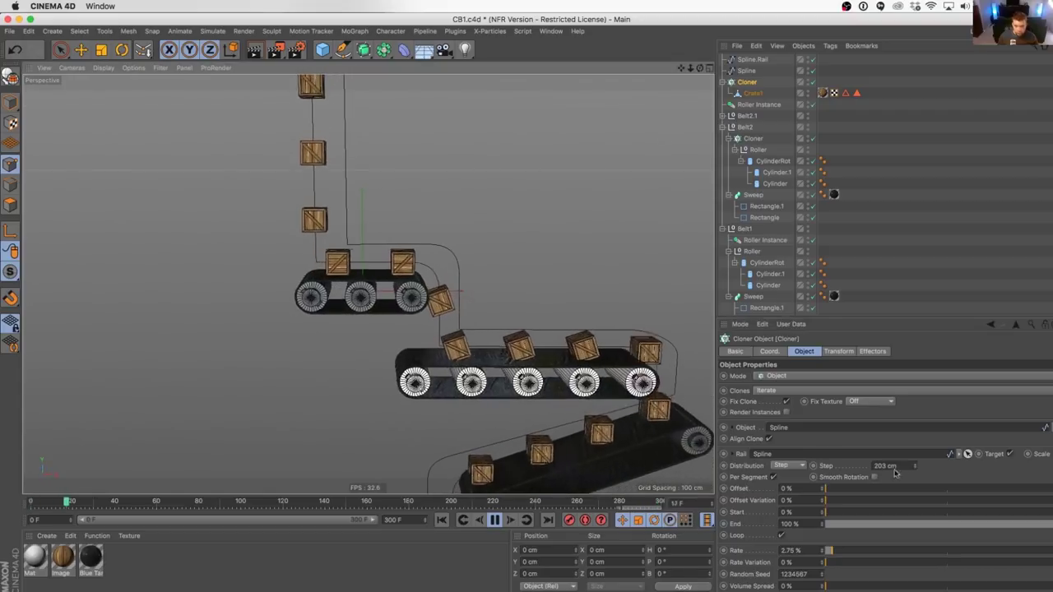
pyautogui.scroll(-2, 485, 288)
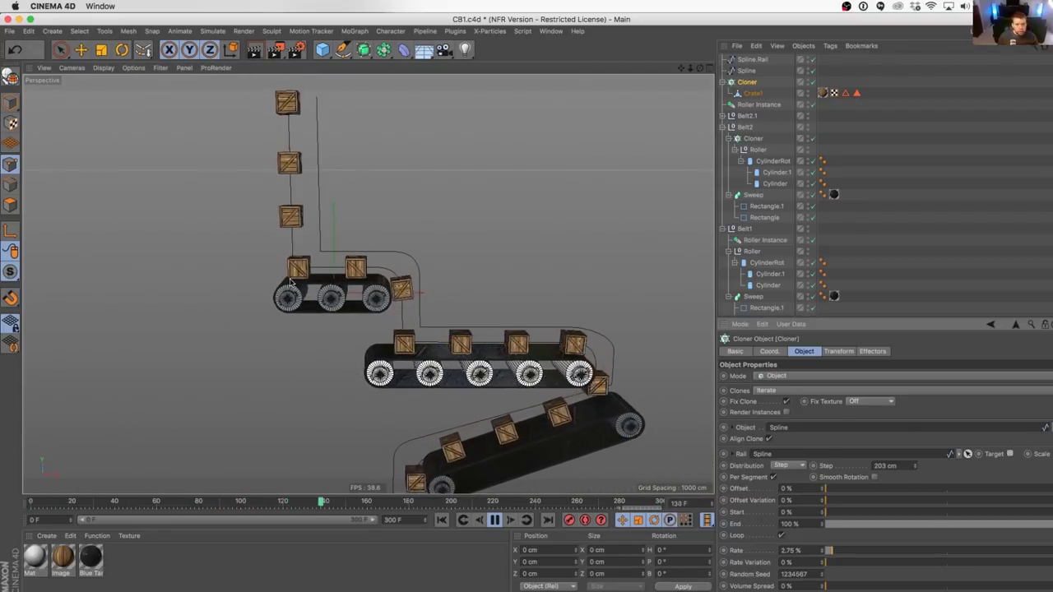
pyautogui.keyDown('alt'); pyautogui.moveTo(546, 314); pyautogui.dragTo(520, 312); pyautogui.keyUp('alt')
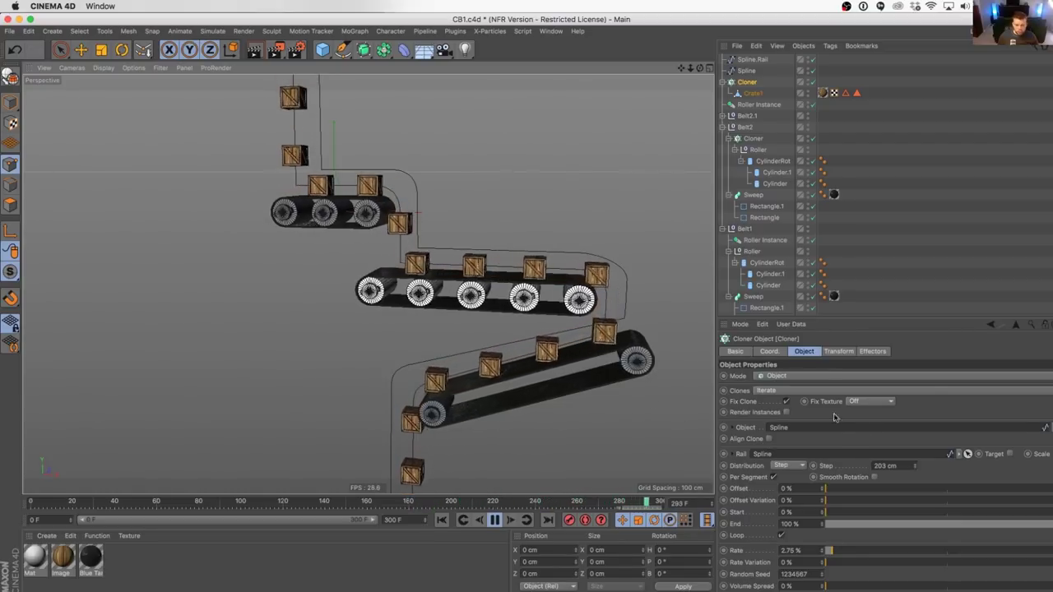
# Step: Re-enable Align Clone on the crate Cloner so the crates turn with the spline along the belts
pyautogui.click(769, 439)
pyautogui.moveTo(435, 252)
pyautogui.keyDown('alt'); pyautogui.mouseDown(button='middle')
pyautogui.moveTo(458, 287)
pyautogui.moveTo(437, 295)
pyautogui.mouseUp(button='middle'); pyautogui.keyUp('alt')
pyautogui.keyDown('alt'); pyautogui.moveTo(646, 267); pyautogui.dragTo(634, 203, button='middle'); pyautogui.keyUp('alt')
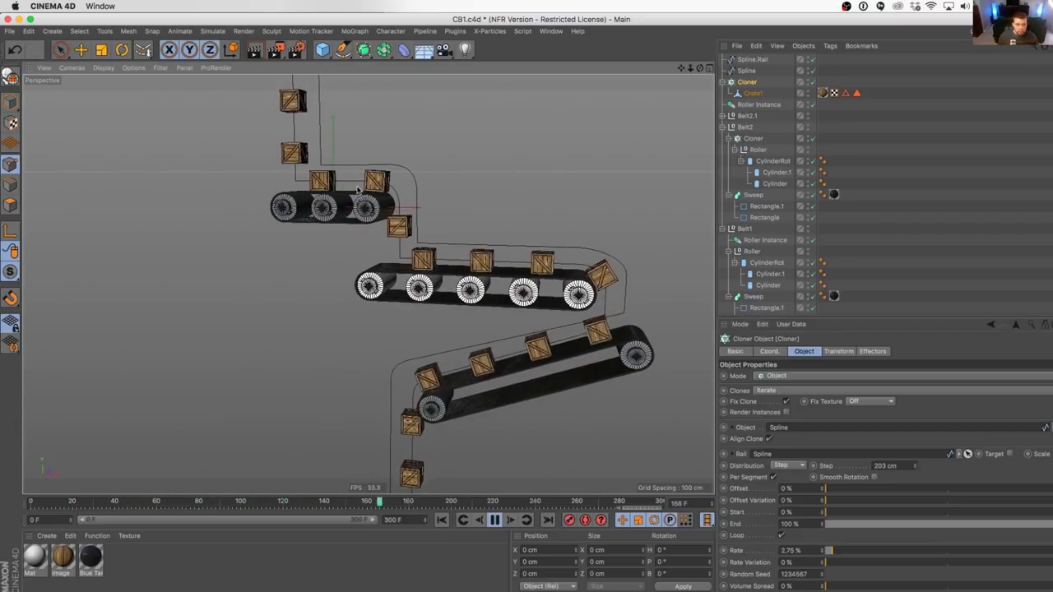
pyautogui.keyDown('alt'); pyautogui.moveTo(335, 229); pyautogui.dragTo(403, 308, button='middle'); pyautogui.keyUp('alt')
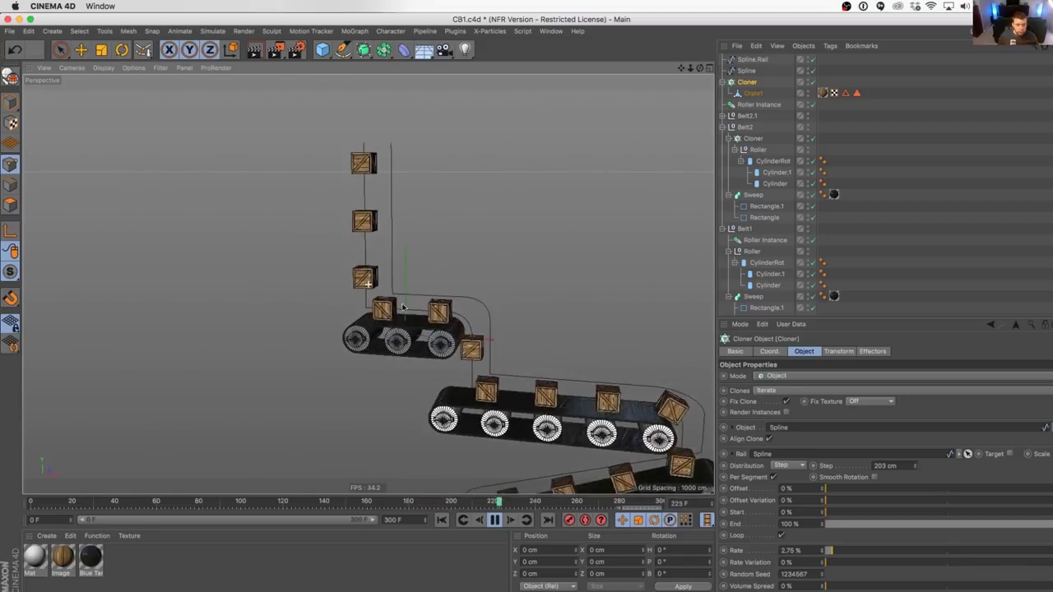
# Step: Chamfer the corner points of Spline.Rail and Spline above the start of the first belt with a radius of 32.263 cm
pyautogui.click(750, 60)
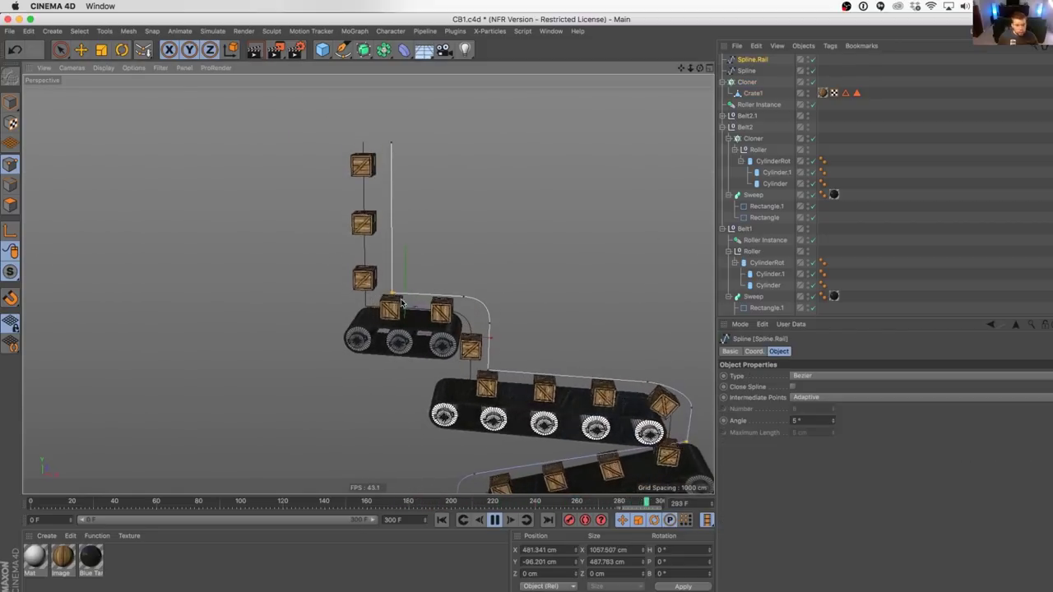
pyautogui.press('9')
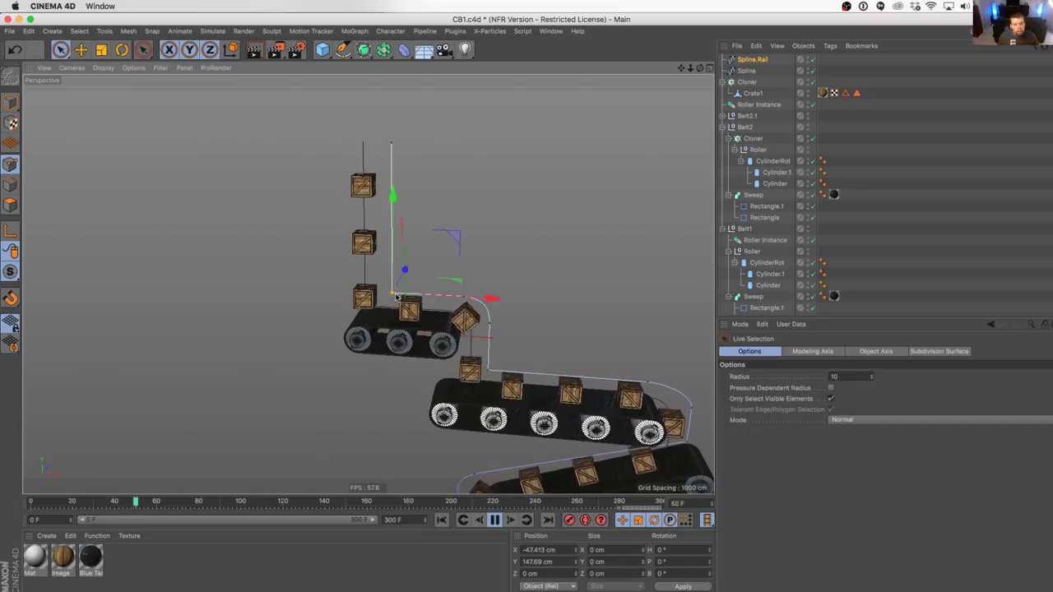
pyautogui.keyDown('alt'); pyautogui.moveTo(380, 298); pyautogui.dragTo(411, 319, button='right'); pyautogui.keyUp('alt')
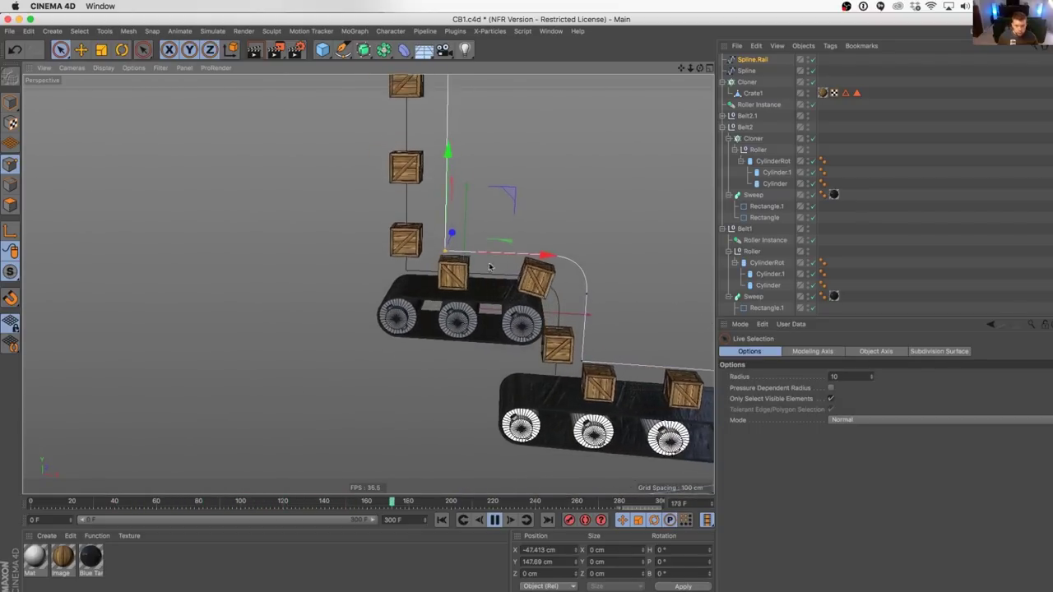
pyautogui.keyDown('shift'); pyautogui.click(743, 71); pyautogui.keyUp('shift')
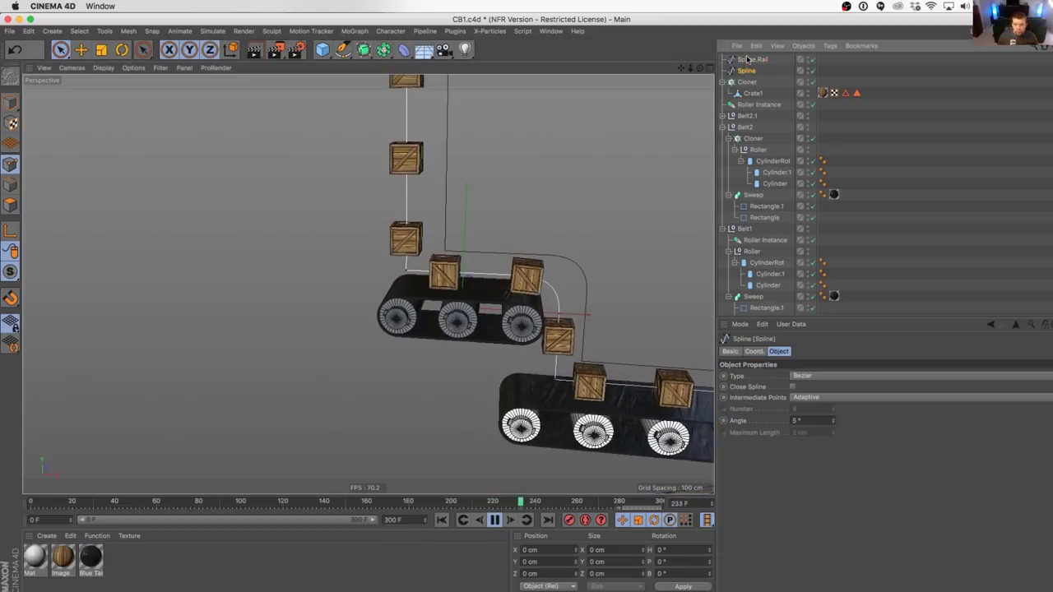
pyautogui.click(481, 239)
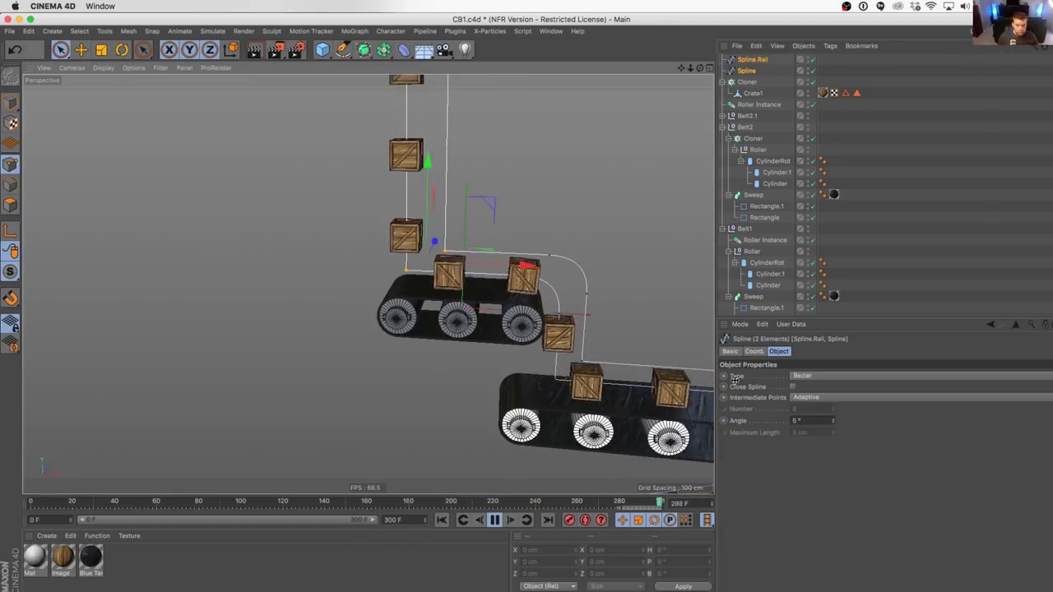
pyautogui.rightClick(473, 251)
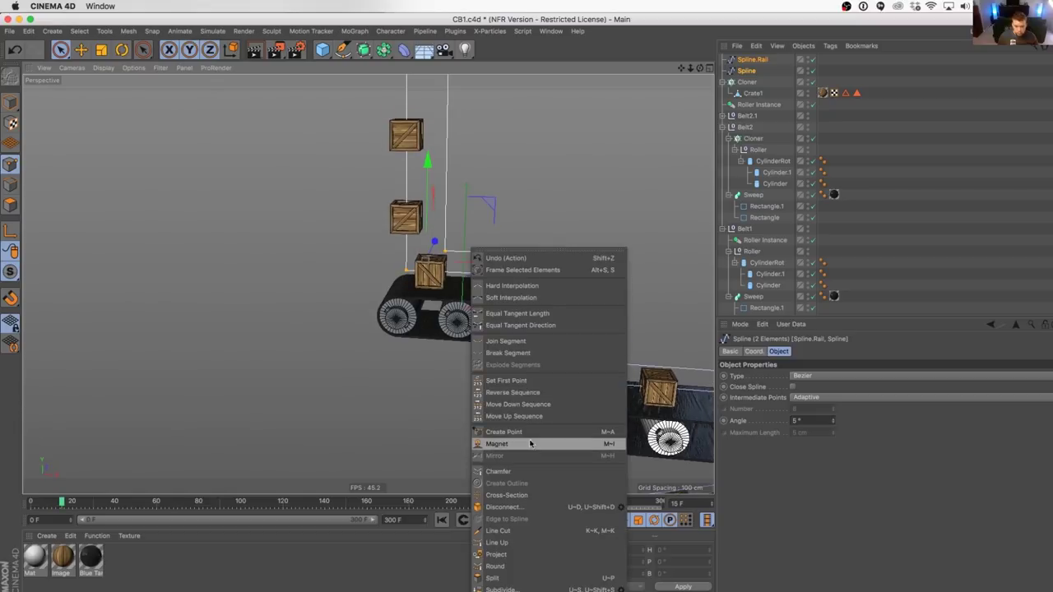
pyautogui.click(517, 475)
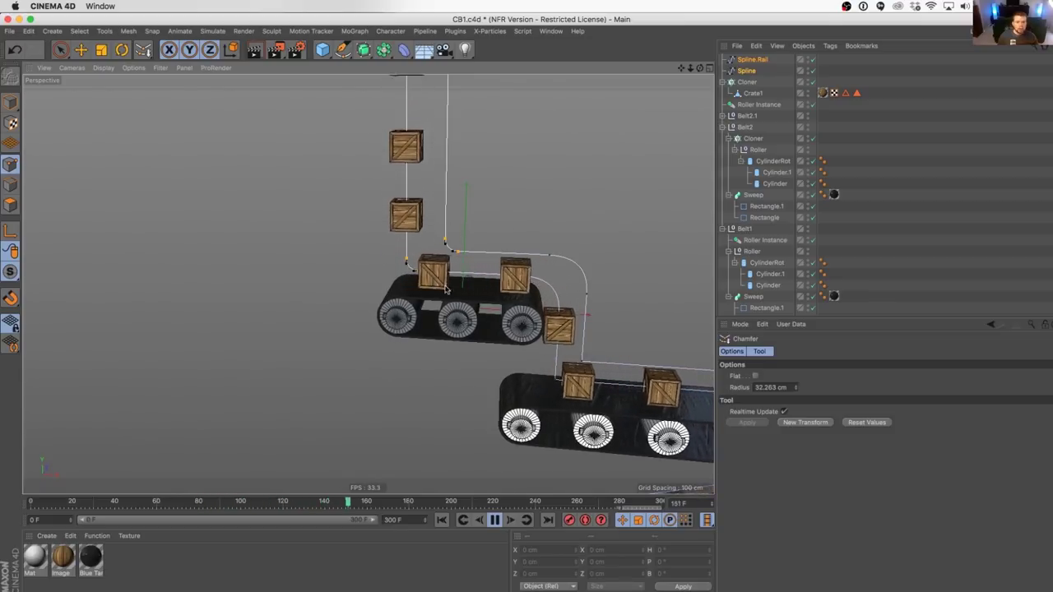
pyautogui.press('space')
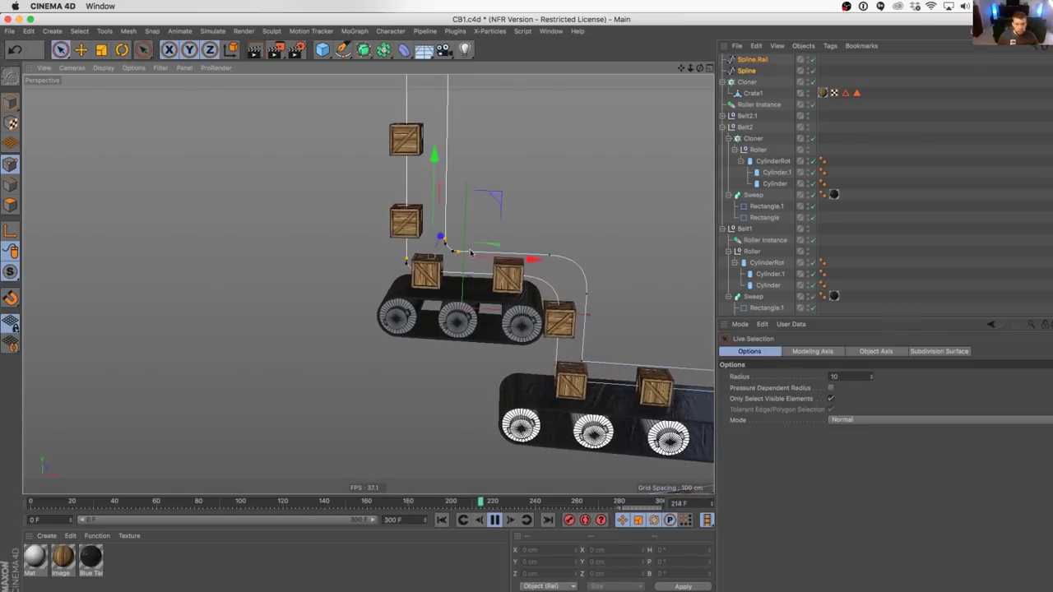
pyautogui.press('space')
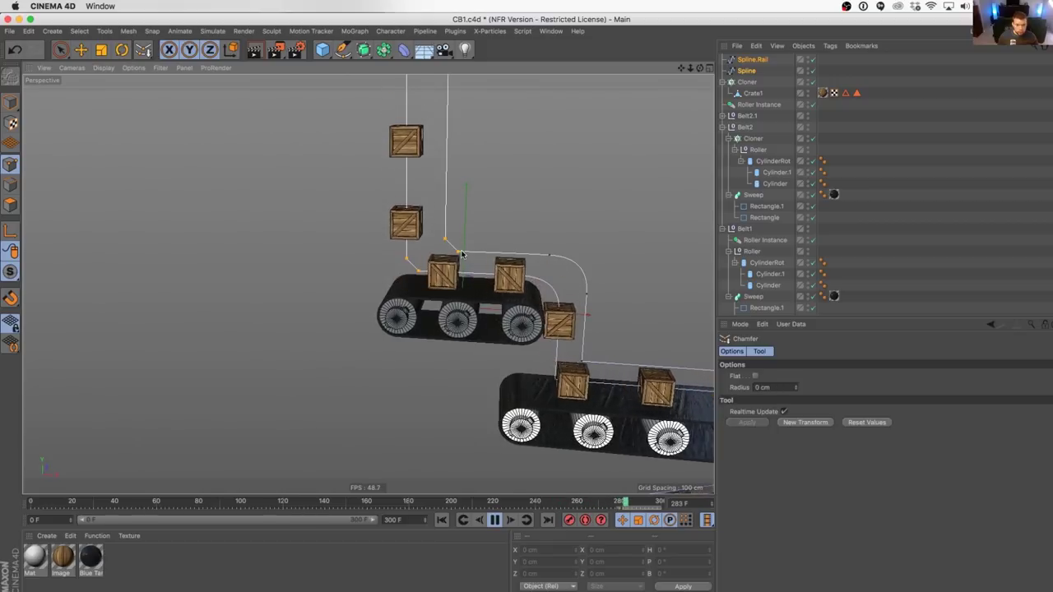
pyautogui.press('super+z')
pyautogui.press('space')
pyautogui.rightClick(506, 152)
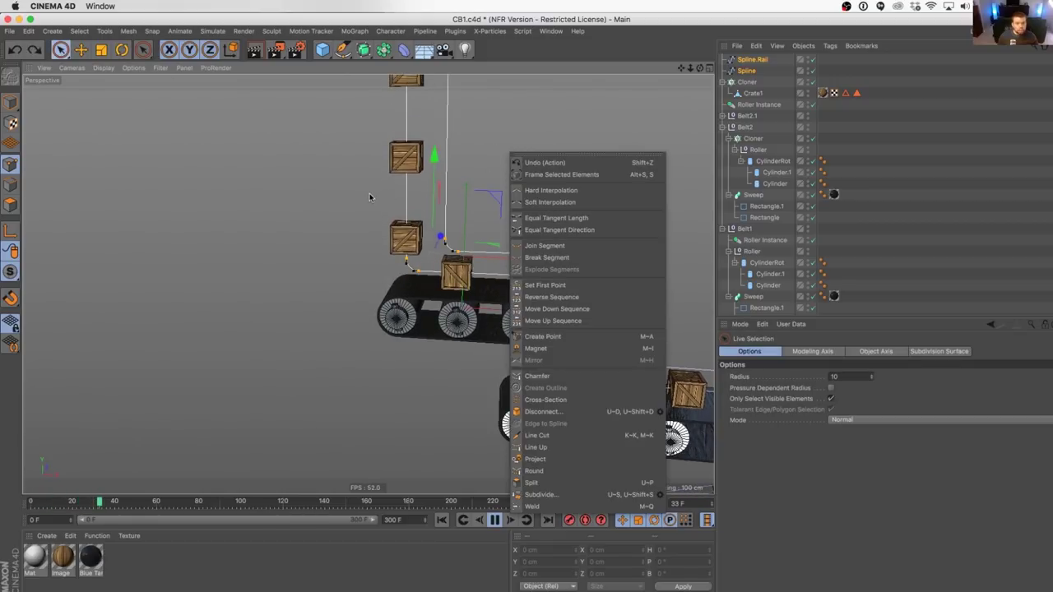
pyautogui.click(369, 197)
# Step: Deselect everything and examine from several angles how the crates fall, land and turn along the belts during playback
pyautogui.scroll(-8, 443, 170)
pyautogui.keyDown('alt'); pyautogui.moveTo(458, 156); pyautogui.dragTo(413, 221, button='middle'); pyautogui.keyUp('alt')
pyautogui.scroll(3, 424, 185)
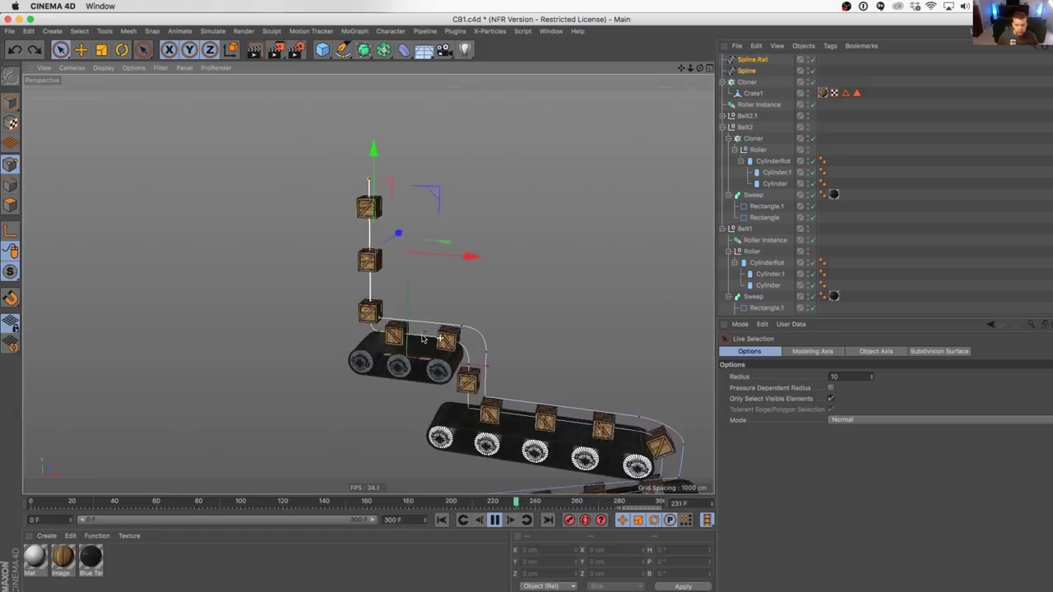
pyautogui.keyDown('alt'); pyautogui.moveTo(481, 358); pyautogui.dragTo(472, 230, button='middle'); pyautogui.keyUp('alt')
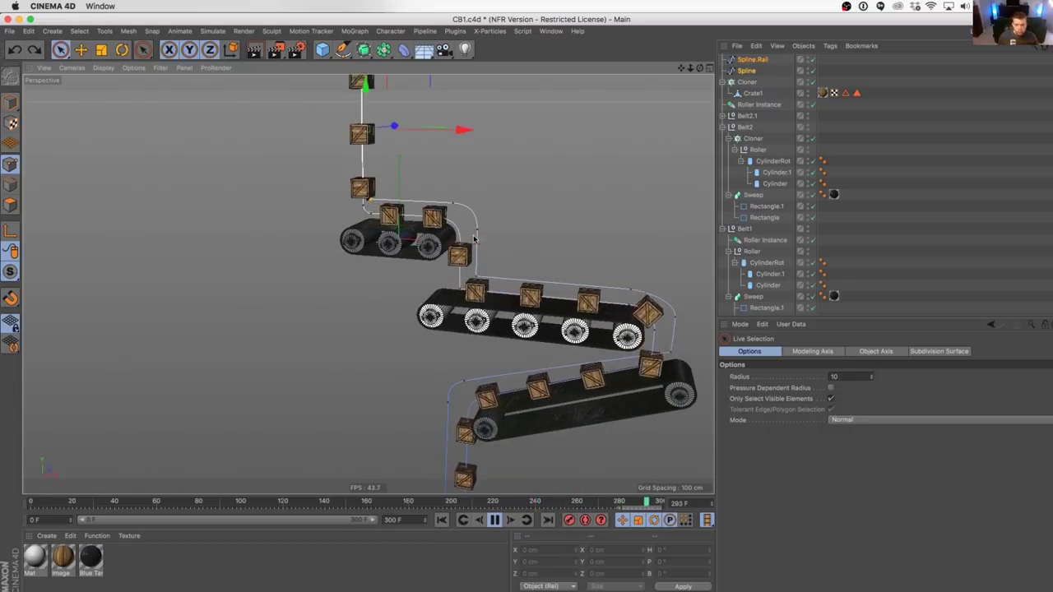
pyautogui.keyDown('alt'); pyautogui.moveTo(472, 228); pyautogui.dragTo(452, 263); pyautogui.keyUp('alt')
pyautogui.keyDown('alt'); pyautogui.moveTo(451, 264); pyautogui.dragTo(451, 349, button='middle'); pyautogui.keyUp('alt')
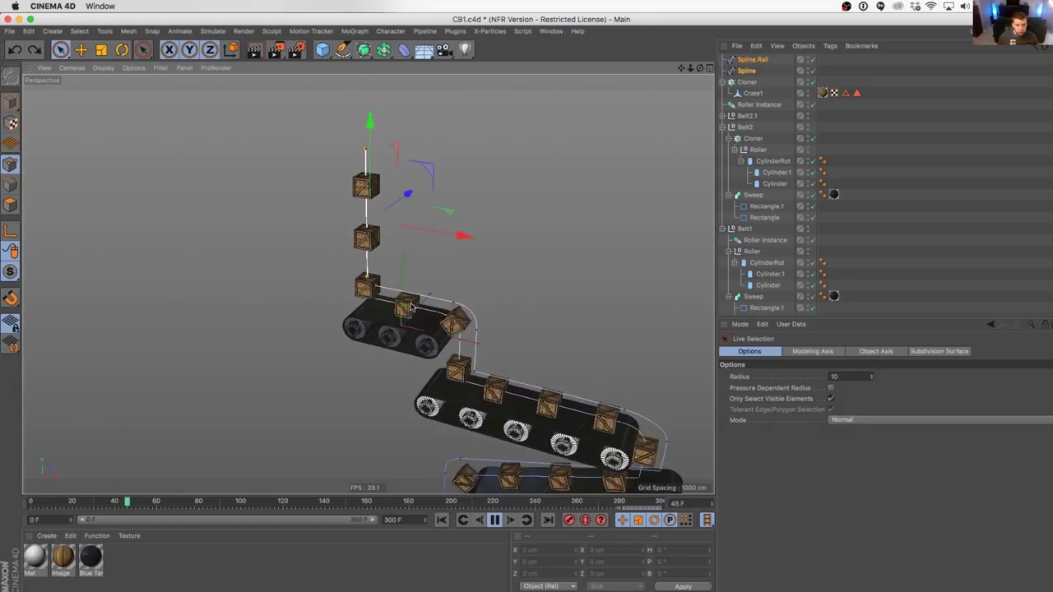
pyautogui.keyDown('alt'); pyautogui.moveTo(452, 349); pyautogui.dragTo(602, 289, button='right'); pyautogui.keyUp('alt')
pyautogui.click(853, 240)
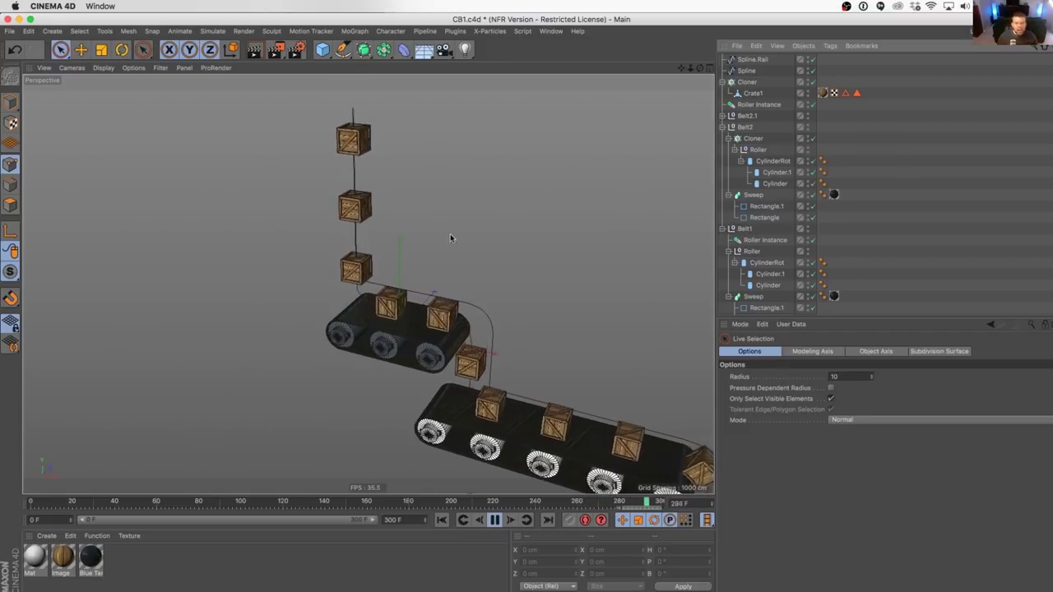
pyautogui.keyDown('alt'); pyautogui.moveTo(450, 236); pyautogui.dragTo(482, 241); pyautogui.keyUp('alt')
pyautogui.keyDown('alt'); pyautogui.moveTo(482, 241); pyautogui.dragTo(526, 315, button='middle'); pyautogui.keyUp('alt')
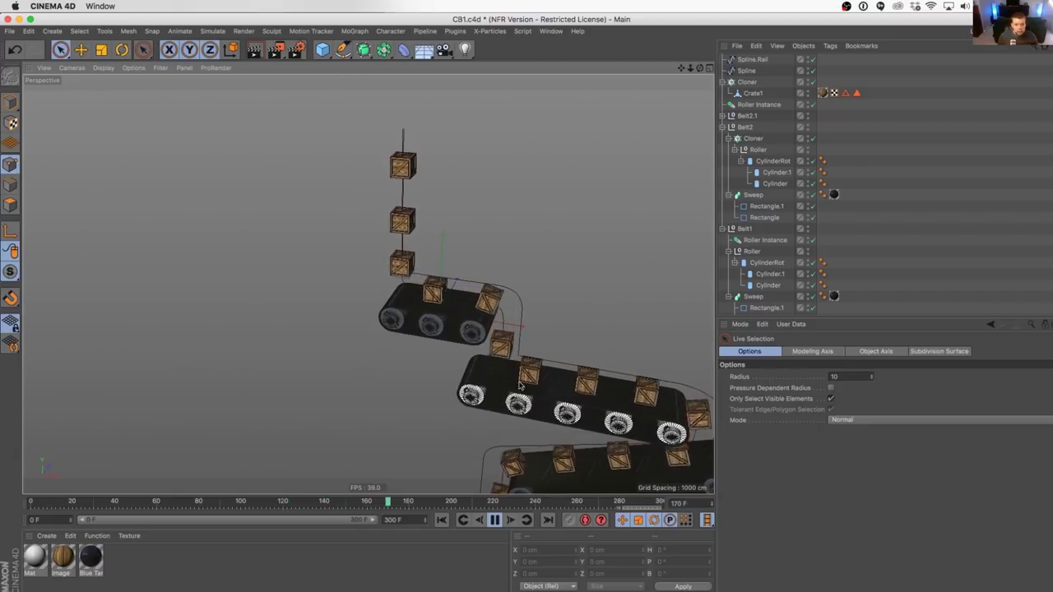
pyautogui.scroll(2, 516, 380)
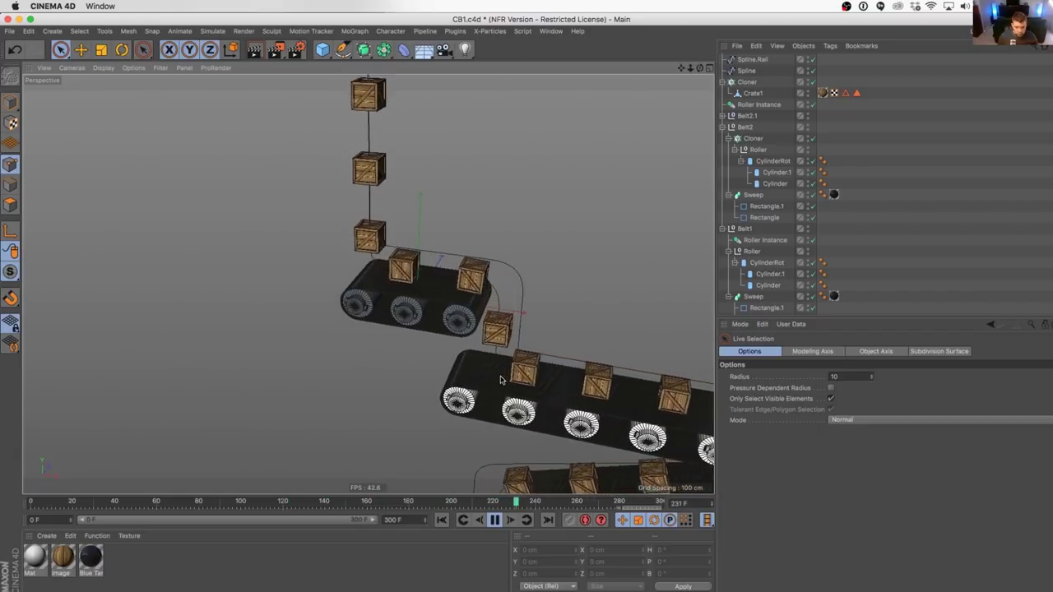
pyautogui.keyDown('alt'); pyautogui.moveTo(502, 375); pyautogui.dragTo(509, 340); pyautogui.keyUp('alt')
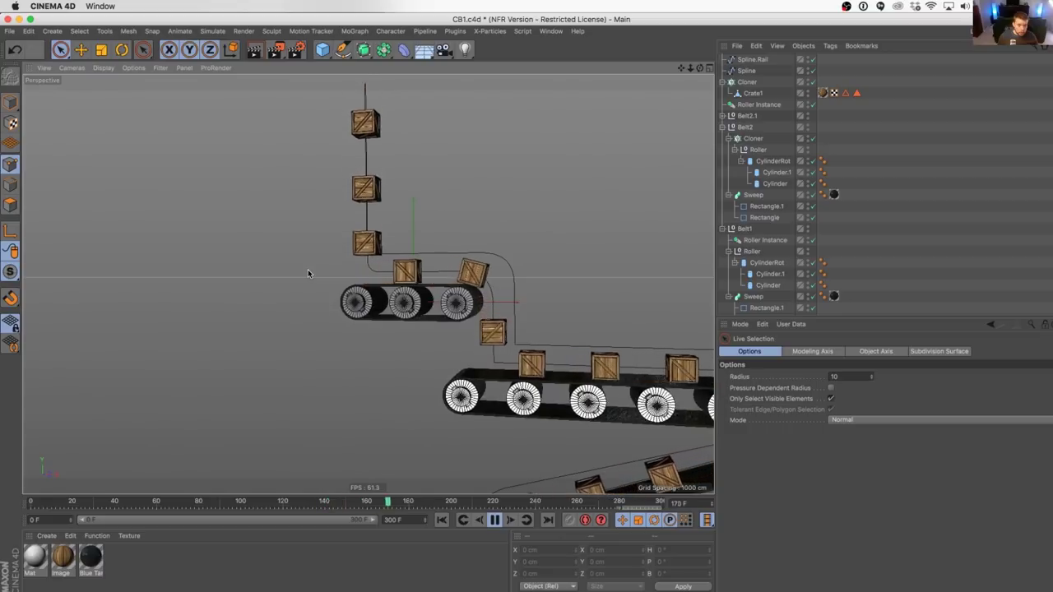
pyautogui.keyDown('alt'); pyautogui.moveTo(368, 247); pyautogui.dragTo(411, 268); pyautogui.keyUp('alt')
pyautogui.keyDown('alt'); pyautogui.moveTo(411, 268); pyautogui.dragTo(420, 353, button='middle'); pyautogui.keyUp('alt')
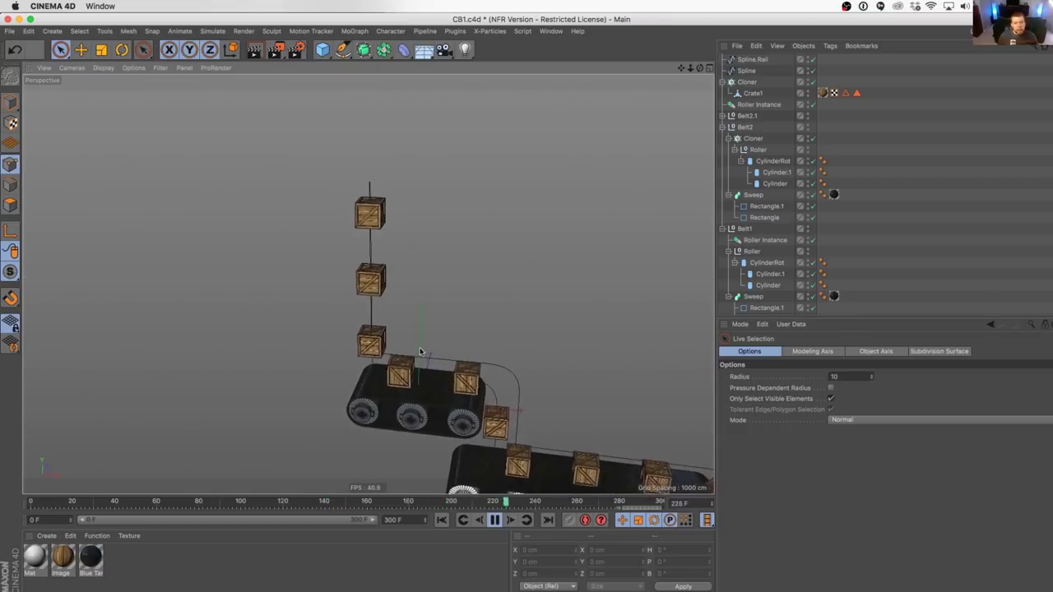
pyautogui.keyDown('alt'); pyautogui.moveTo(411, 335); pyautogui.dragTo(419, 191); pyautogui.keyUp('alt')
# Step: Add a tube above the first belt's start, around the falling crates, with inner radius 81 cm, outer radius 113 cm and height 191 cm
pyautogui.click(321, 49)
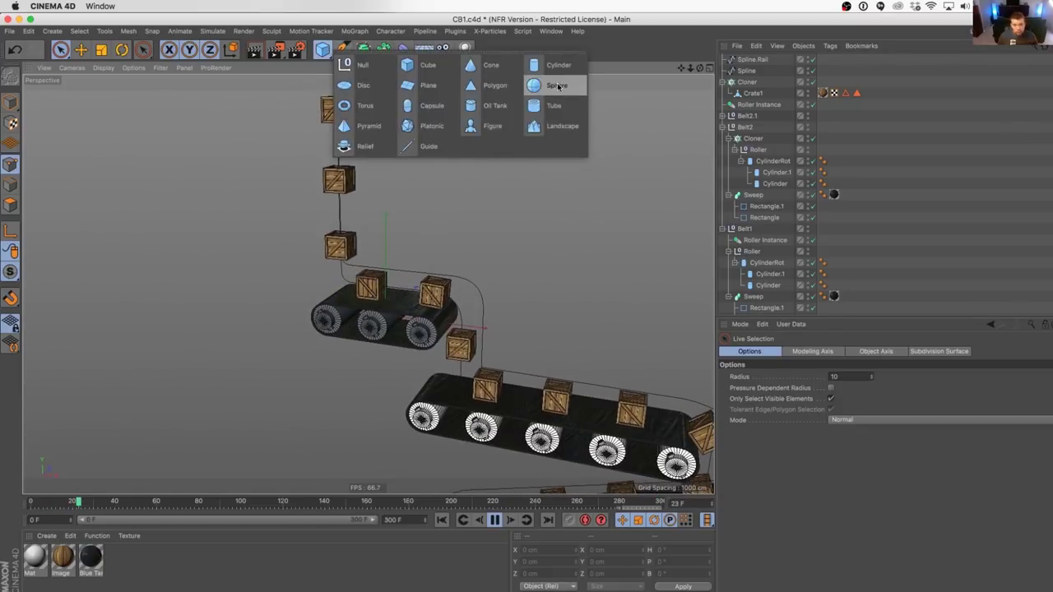
pyautogui.click(549, 108)
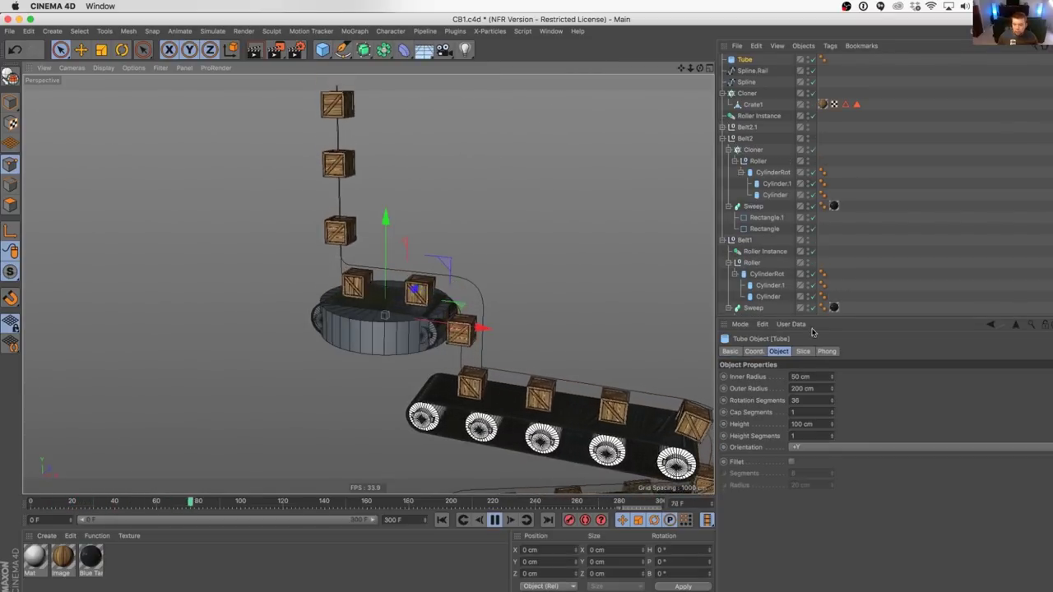
pyautogui.click(745, 62)
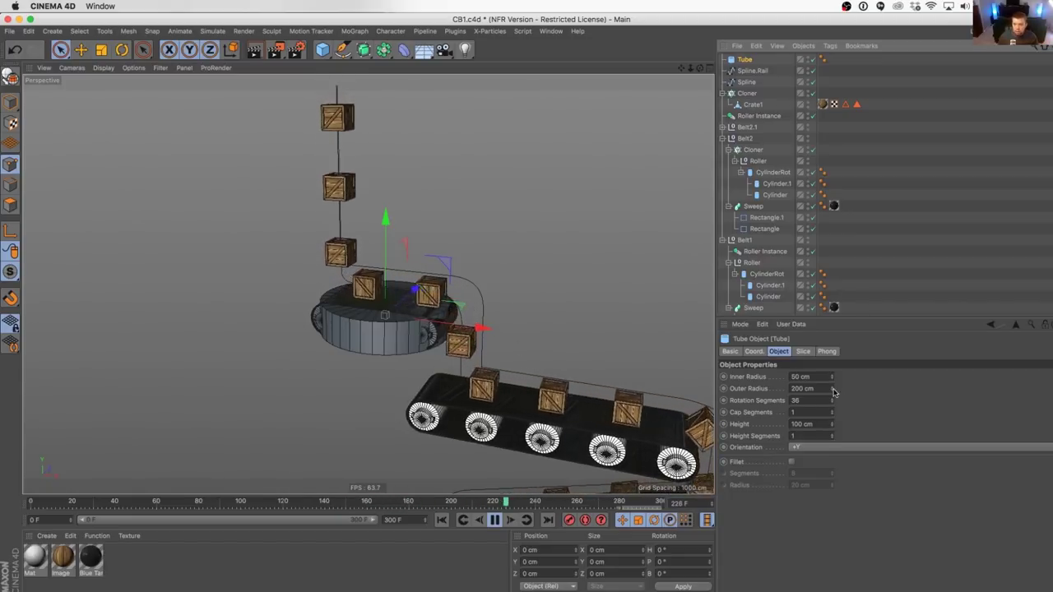
pyautogui.moveTo(833, 393); pyautogui.dragTo(833, 378)
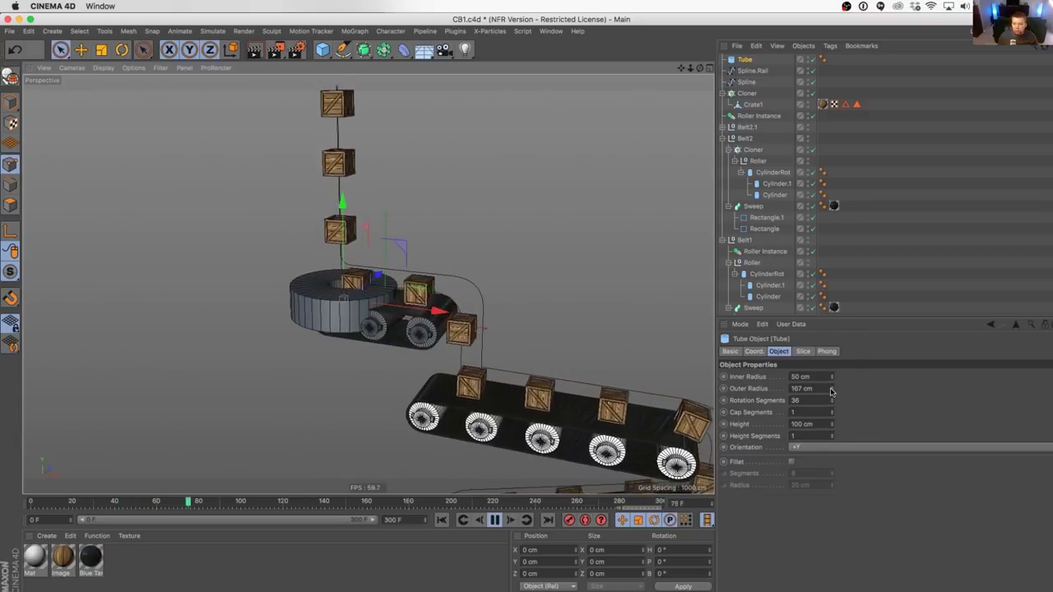
pyautogui.moveTo(831, 393); pyautogui.dragTo(831, 403)
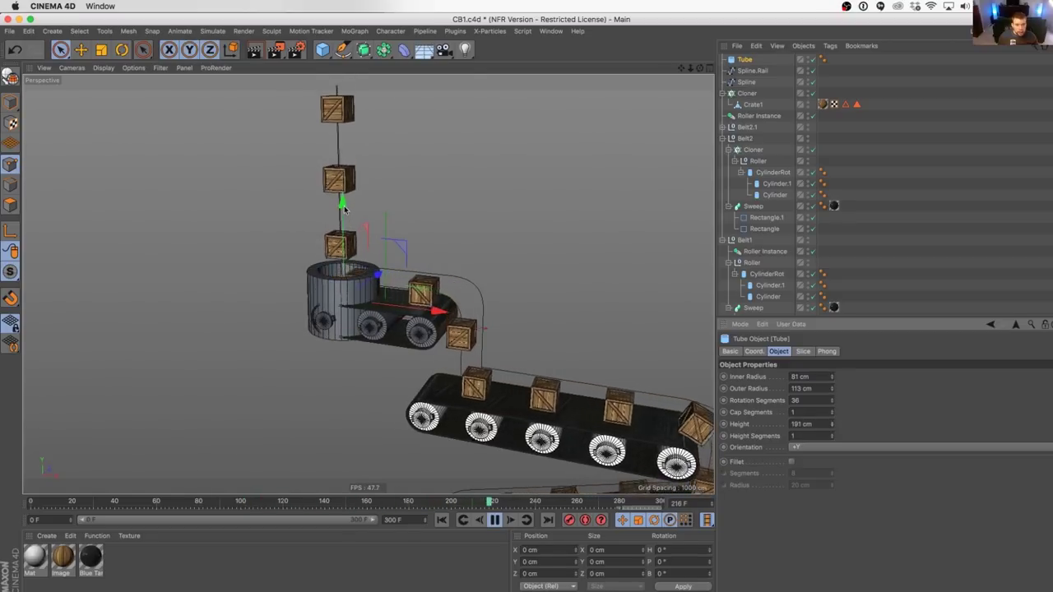
pyautogui.moveTo(344, 209); pyautogui.dragTo(338, 143)
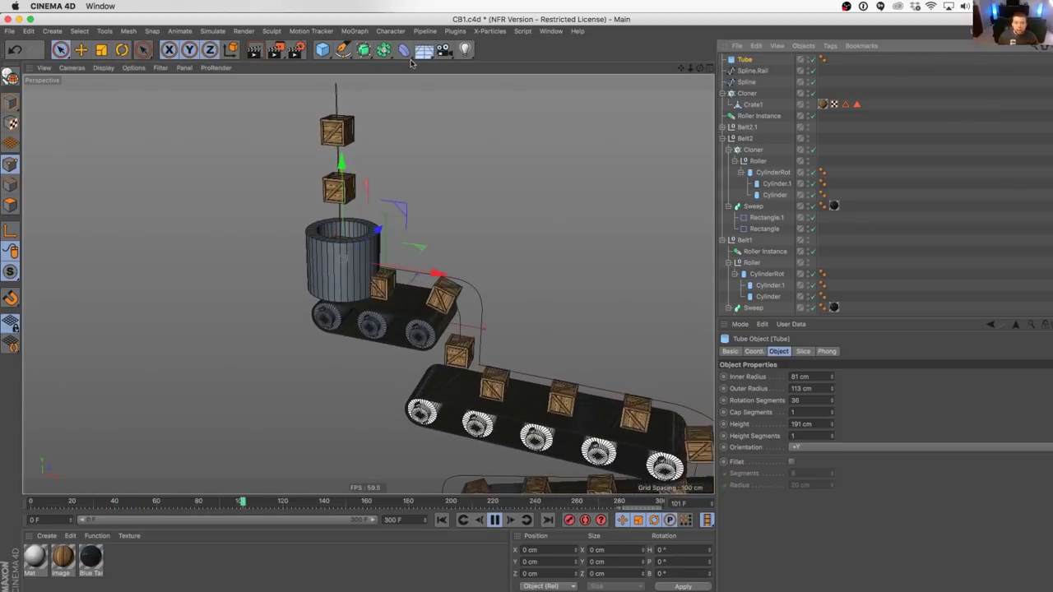
# Step: Add a cube and raise it about 96 cm so it overlaps the tube's side above the first belt
pyautogui.click(322, 50)
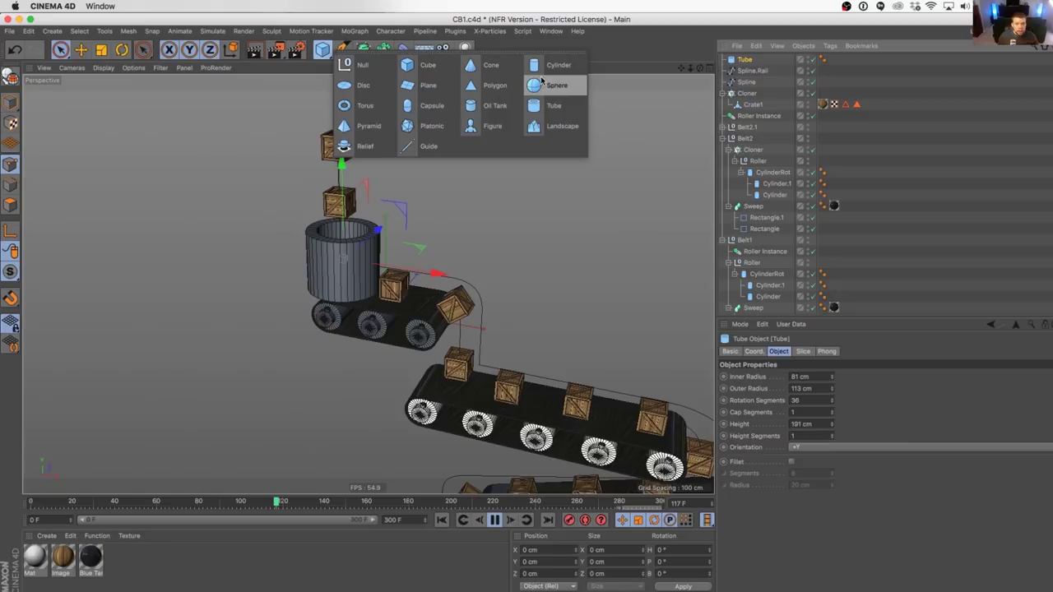
pyautogui.click(426, 71)
pyautogui.press('t')
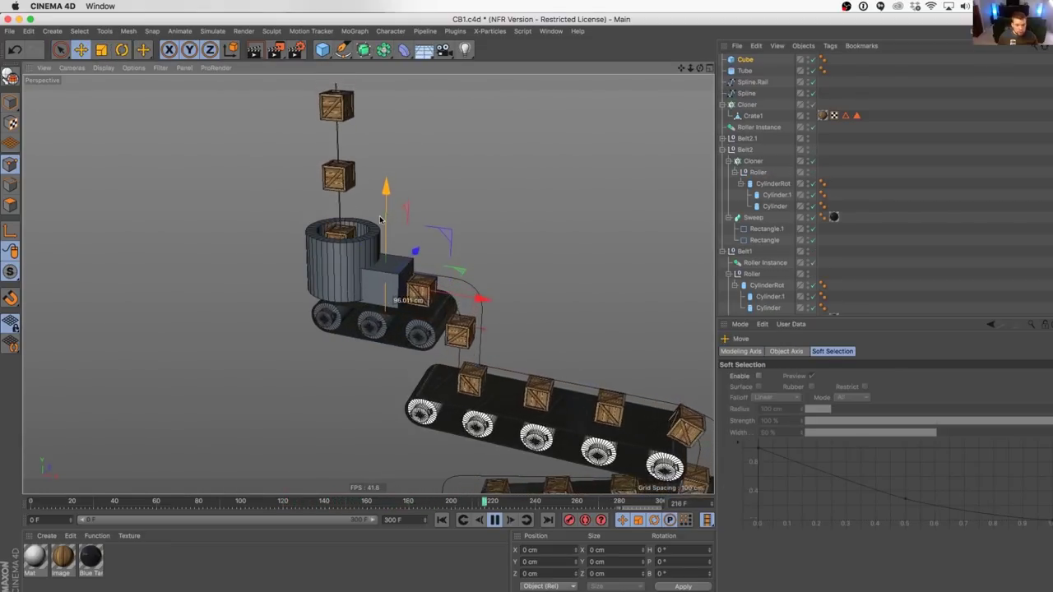
# Step: Add a Boole and nest Tube above Cube inside it, so the cube cuts an exit opening in the tube
pyautogui.click(365, 51)
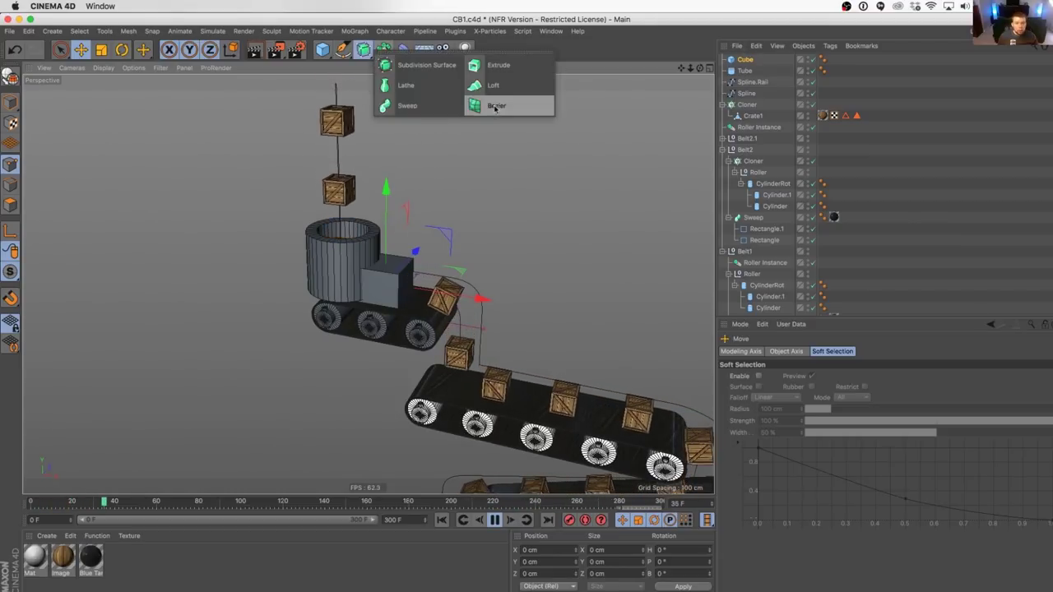
pyautogui.click(383, 50)
pyautogui.click(598, 65)
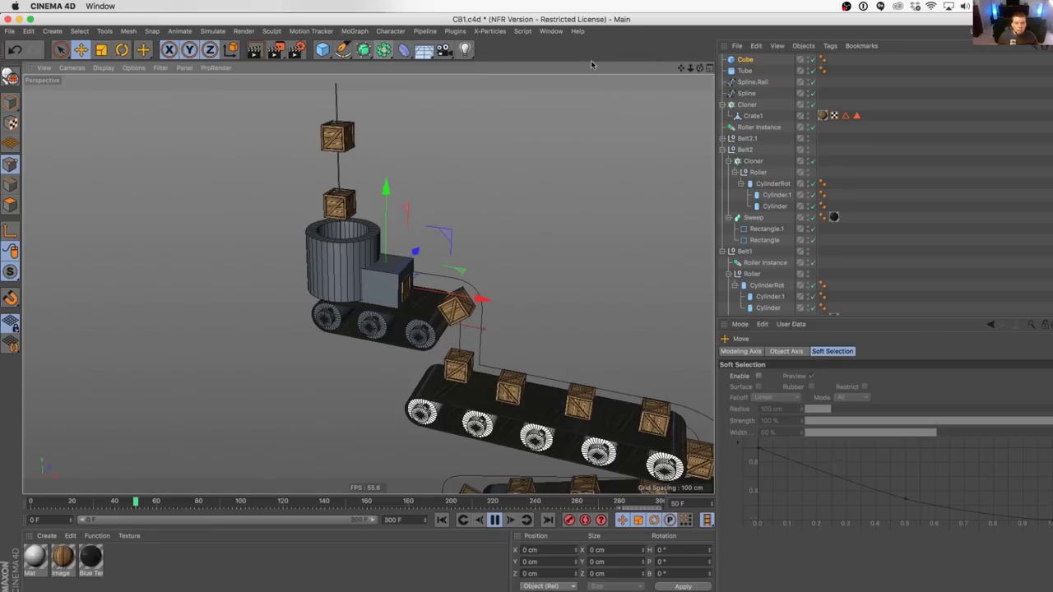
pyautogui.click(746, 71)
pyautogui.keyDown('shift'); pyautogui.click(747, 80); pyautogui.keyUp('shift')
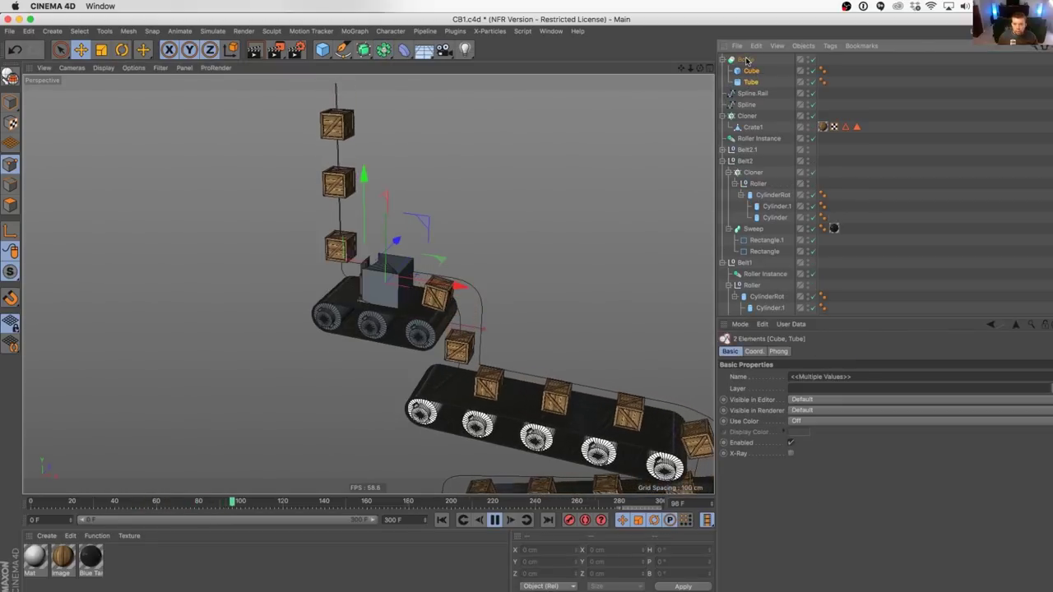
pyautogui.click(894, 100)
pyautogui.moveTo(750, 65); pyautogui.dragTo(750, 66)
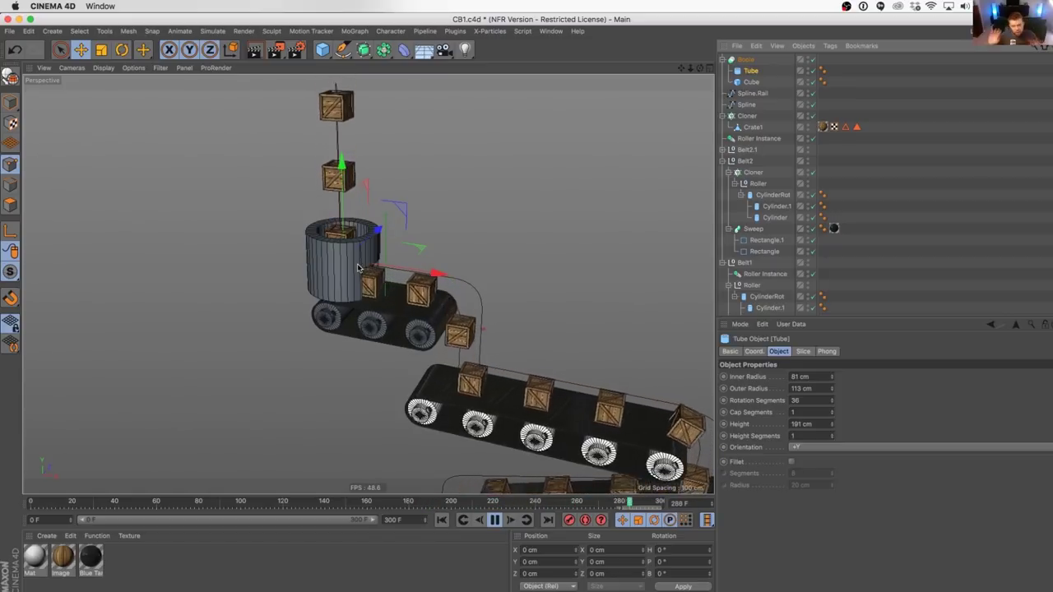
pyautogui.keyDown('alt'); pyautogui.moveTo(358, 269); pyautogui.dragTo(416, 239); pyautogui.keyUp('alt')
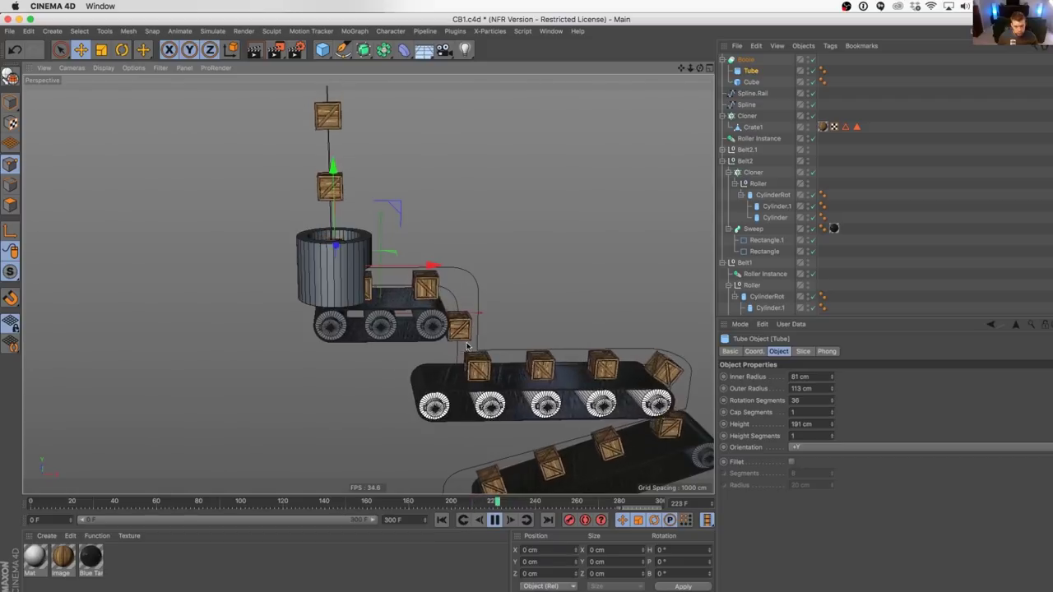
pyautogui.keyDown('alt'); pyautogui.moveTo(327, 185); pyautogui.dragTo(303, 163); pyautogui.keyUp('alt')
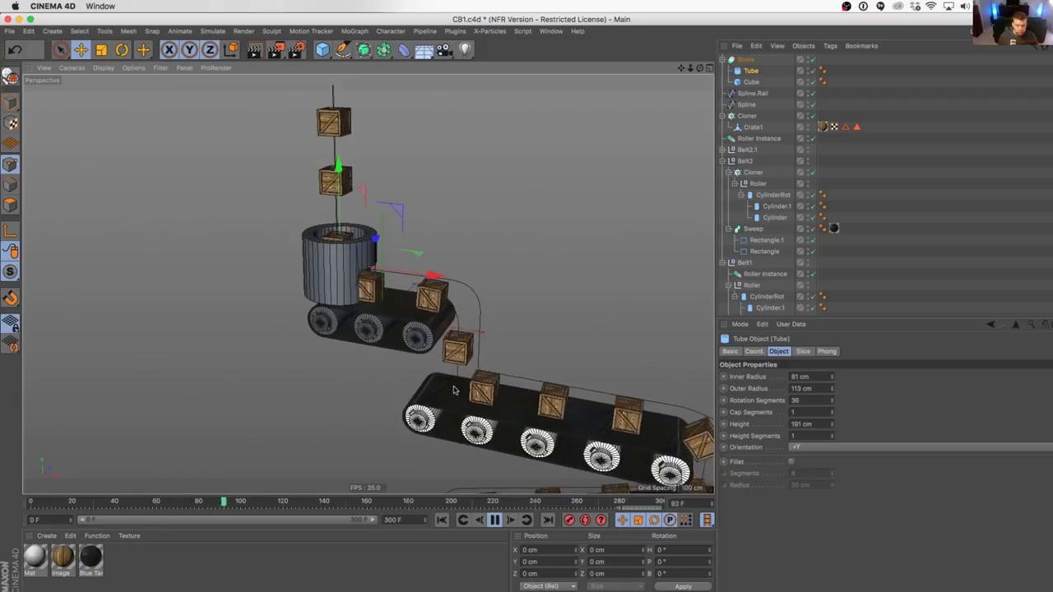
pyautogui.keyDown('alt'); pyautogui.moveTo(452, 377); pyautogui.dragTo(383, 304, button='middle'); pyautogui.keyUp('alt')
pyautogui.scroll(-3, 242, 171)
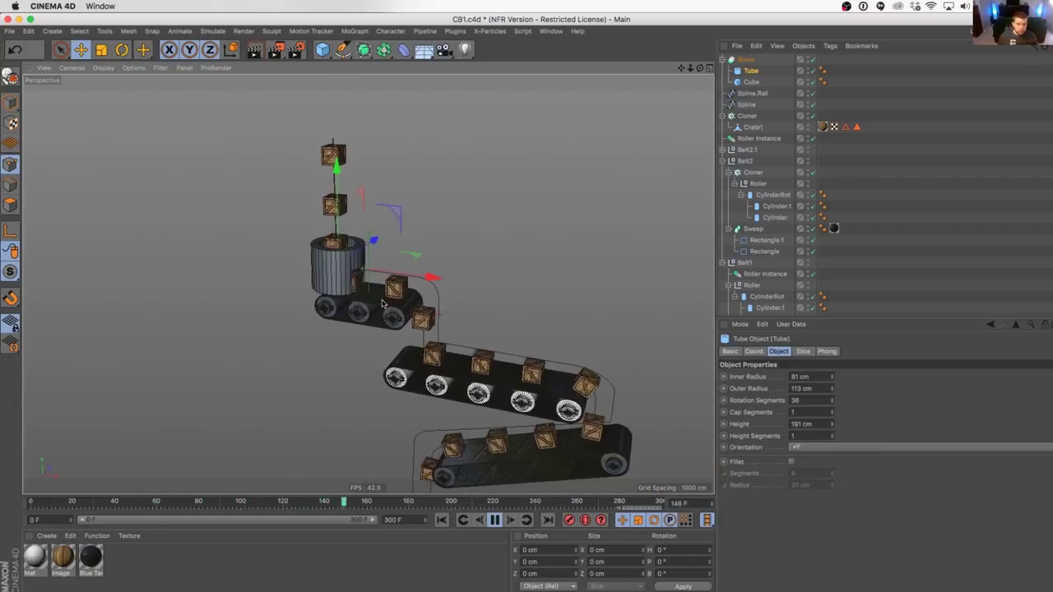
# Step: Duplicate the chute tube outside the Boole and raise the copy straight up to enclose the top of the crates' drop path
pyautogui.press('super+c')
pyautogui.press('super+v')
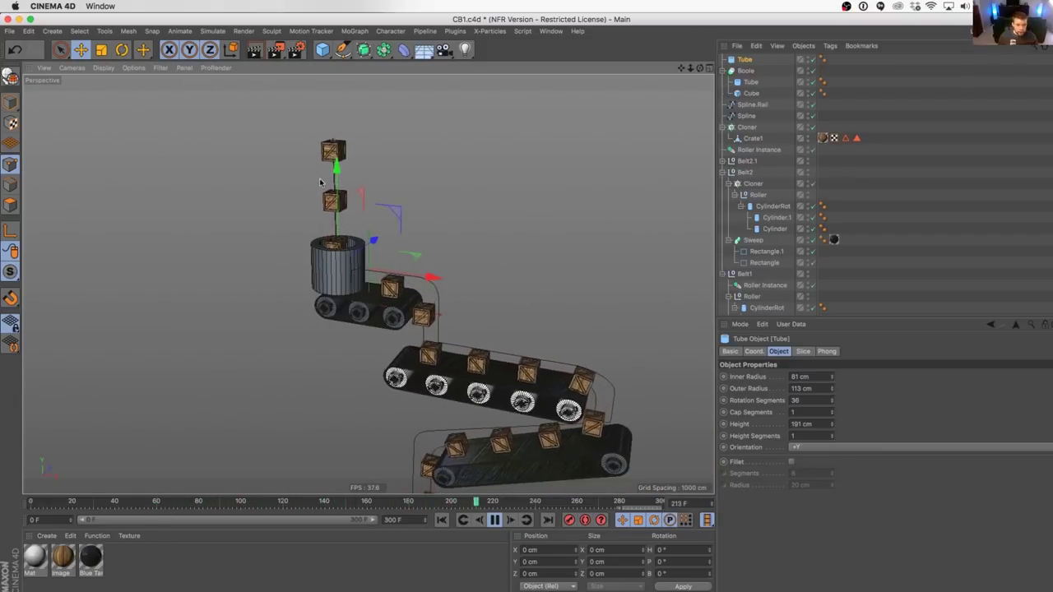
pyautogui.moveTo(341, 155); pyautogui.dragTo(342, 37)
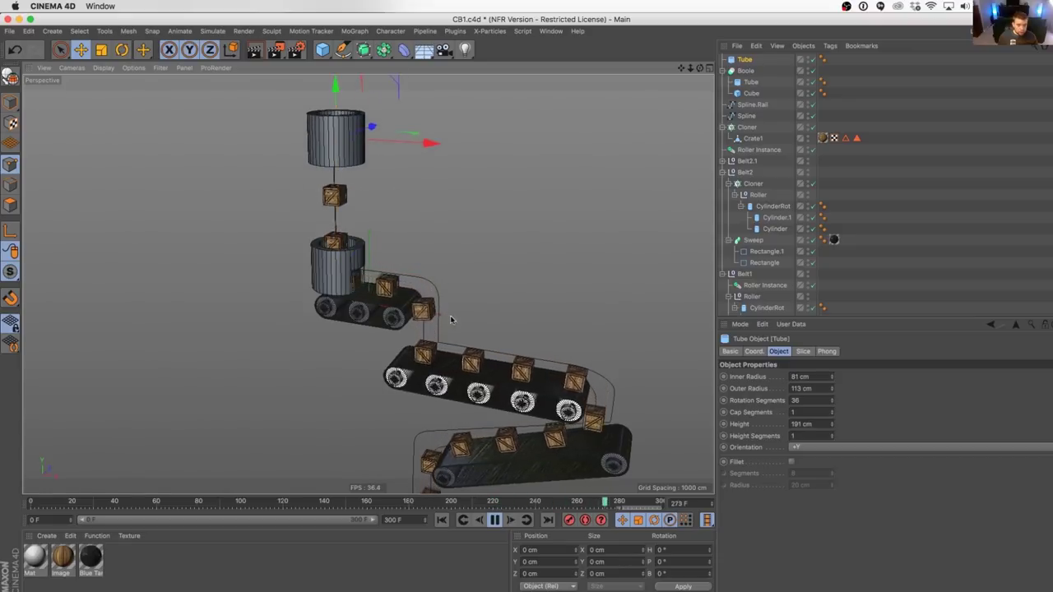
# Step: Paste another copy of the tube, place it around the crates' exit below the lowest belt, and deselect everything
pyautogui.keyDown('alt'); pyautogui.moveTo(451, 319); pyautogui.dragTo(438, 236, button='middle'); pyautogui.keyUp('alt')
pyautogui.press('super+v')
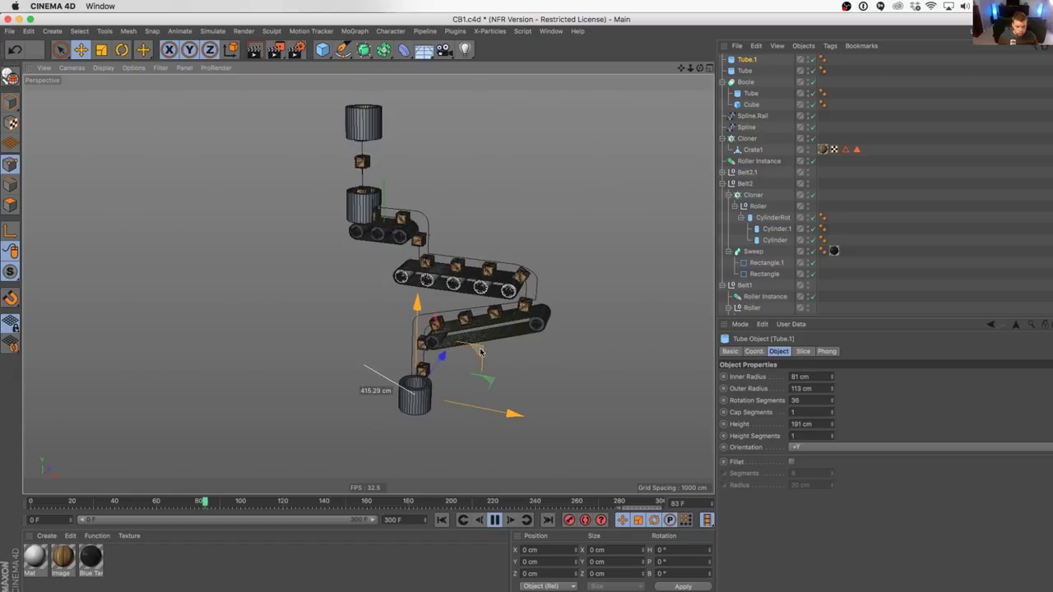
pyautogui.click(821, 262)
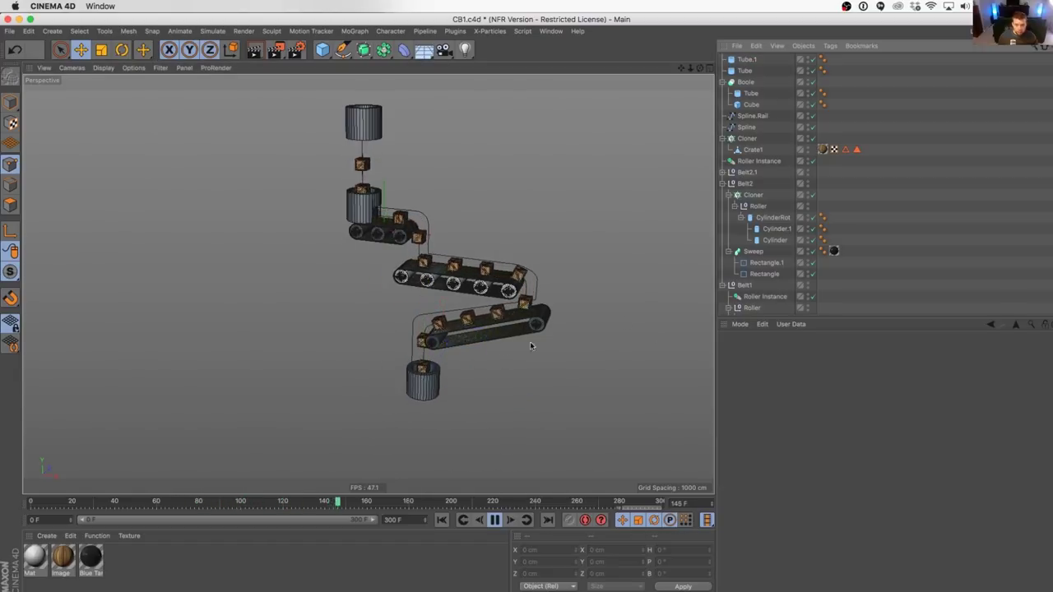
# Step: Examine the crates passing through the tubes and belts from several angles during playback, and return the animation to frame 0
pyautogui.keyDown('alt'); pyautogui.moveTo(473, 334); pyautogui.dragTo(450, 331); pyautogui.keyUp('alt')
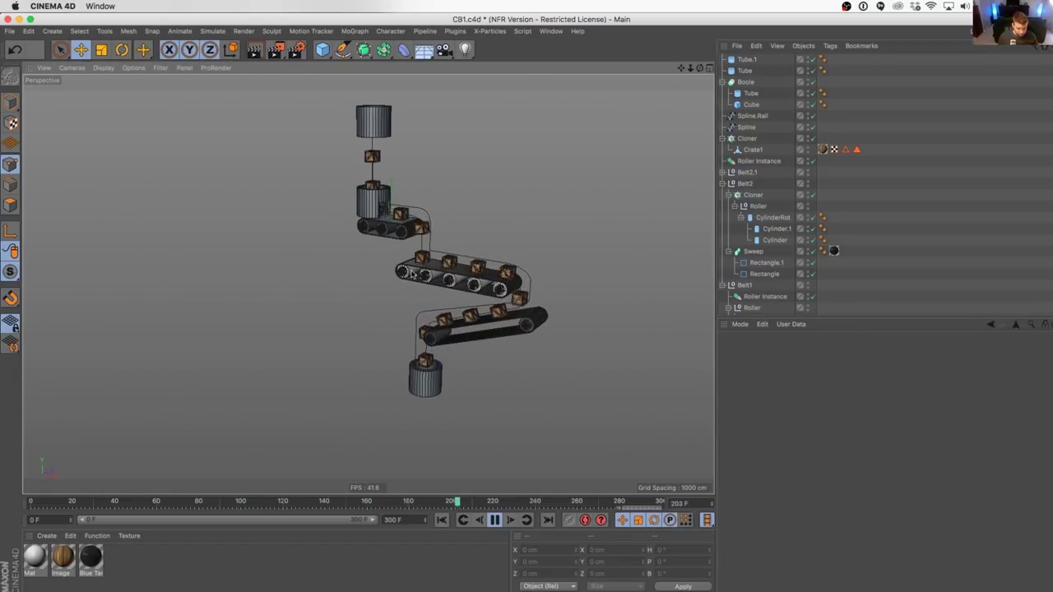
pyautogui.keyDown('alt'); pyautogui.moveTo(412, 274); pyautogui.dragTo(480, 245, button='right'); pyautogui.keyUp('alt')
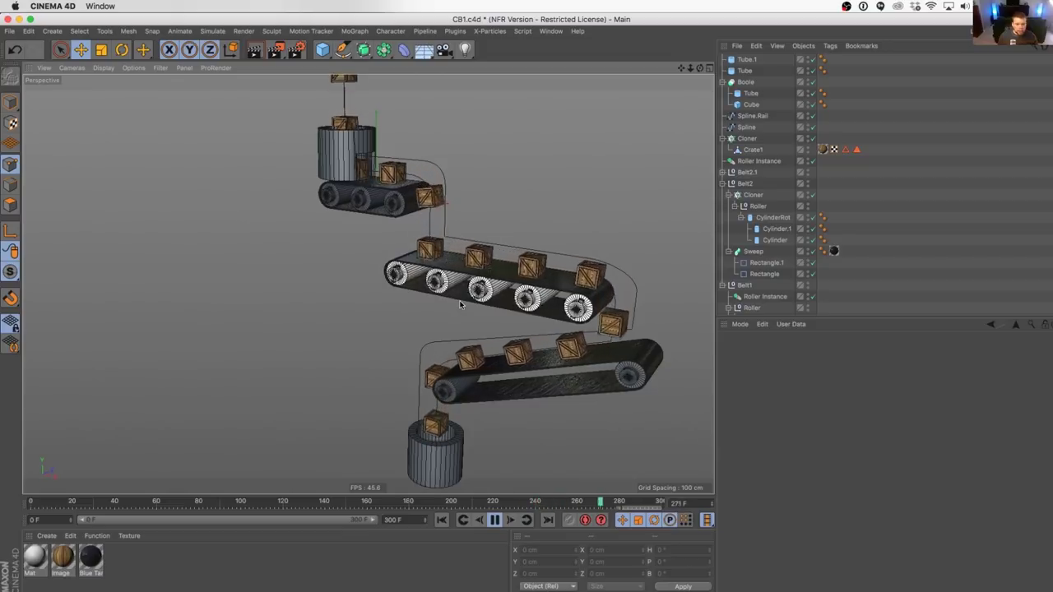
pyautogui.keyDown('alt'); pyautogui.moveTo(460, 305); pyautogui.dragTo(362, 282); pyautogui.keyUp('alt')
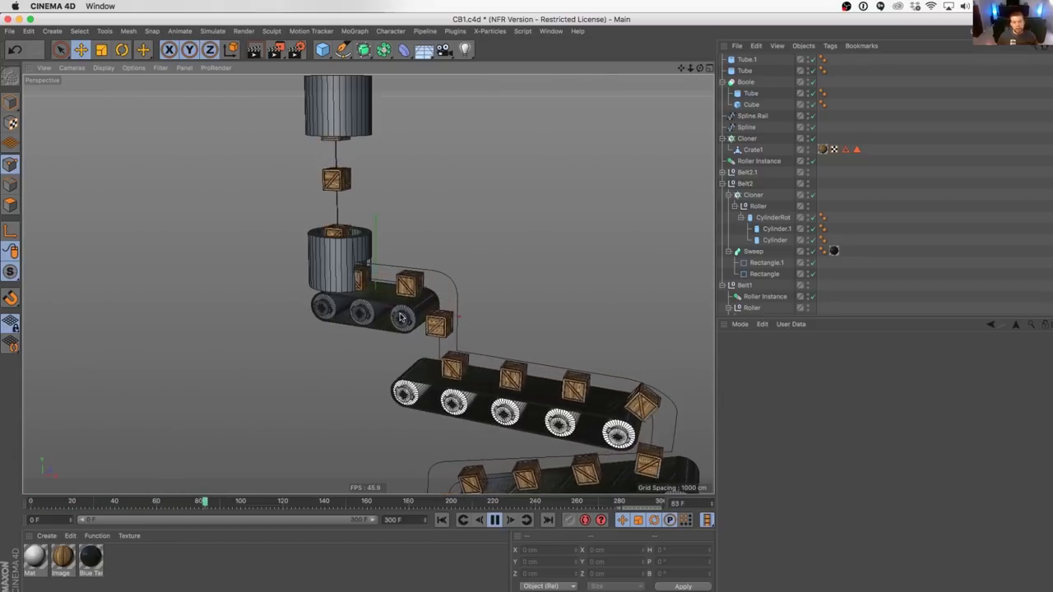
pyautogui.keyDown('alt'); pyautogui.moveTo(400, 317); pyautogui.dragTo(442, 318); pyautogui.keyUp('alt')
pyautogui.keyDown('alt'); pyautogui.moveTo(442, 318); pyautogui.dragTo(418, 326, button='right'); pyautogui.keyUp('alt')
pyautogui.keyDown('alt'); pyautogui.moveTo(418, 327); pyautogui.dragTo(409, 293, button='middle'); pyautogui.keyUp('alt')
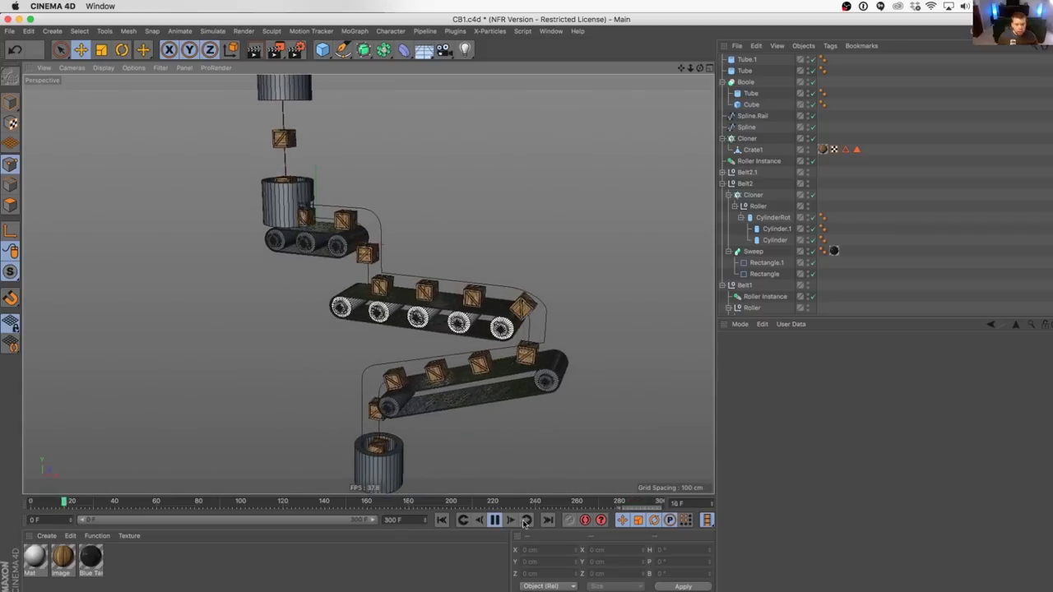
pyautogui.click(441, 521)
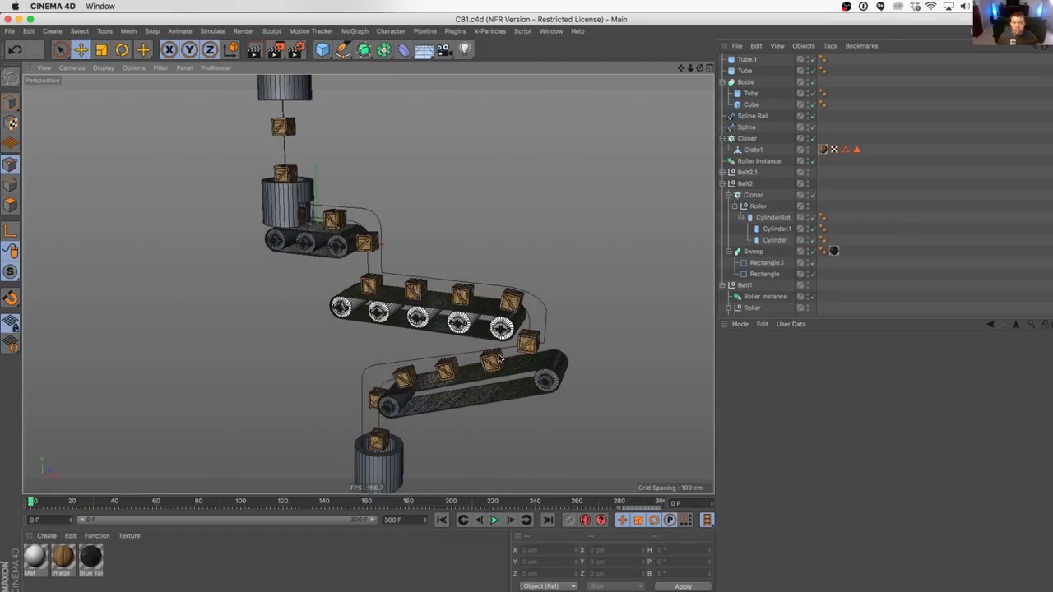